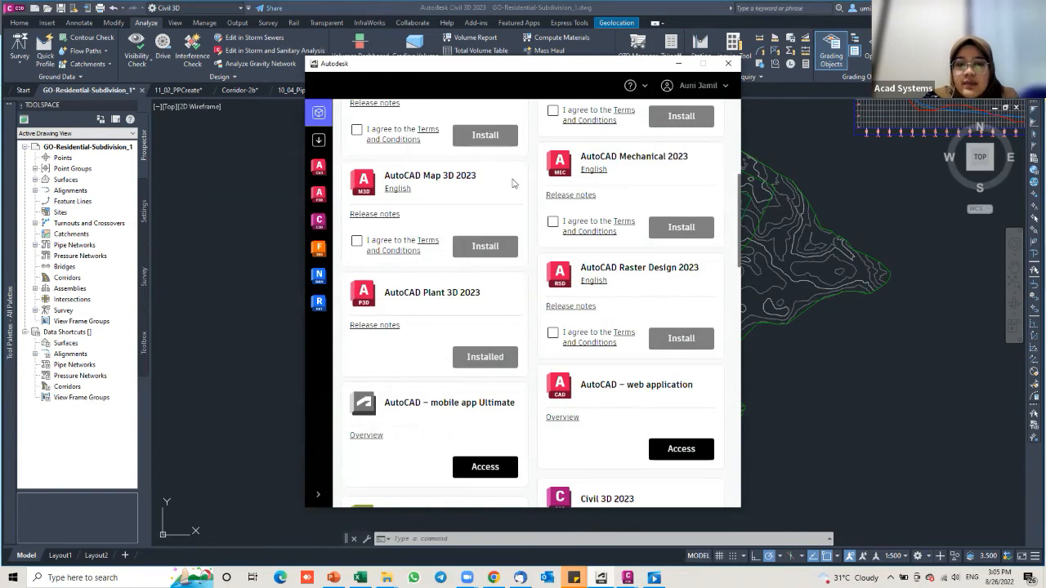
Step: Accept the terms for the Grading Optimization for Civil 3D 2023.1 Update, then minimize the app
{"action": "scroll", "coordinate": [550, 368], "scroll_direction": "down", "scroll_amount": 3}
{"action": "scroll", "coordinate": [551, 367], "scroll_direction": "down", "scroll_amount": 4}
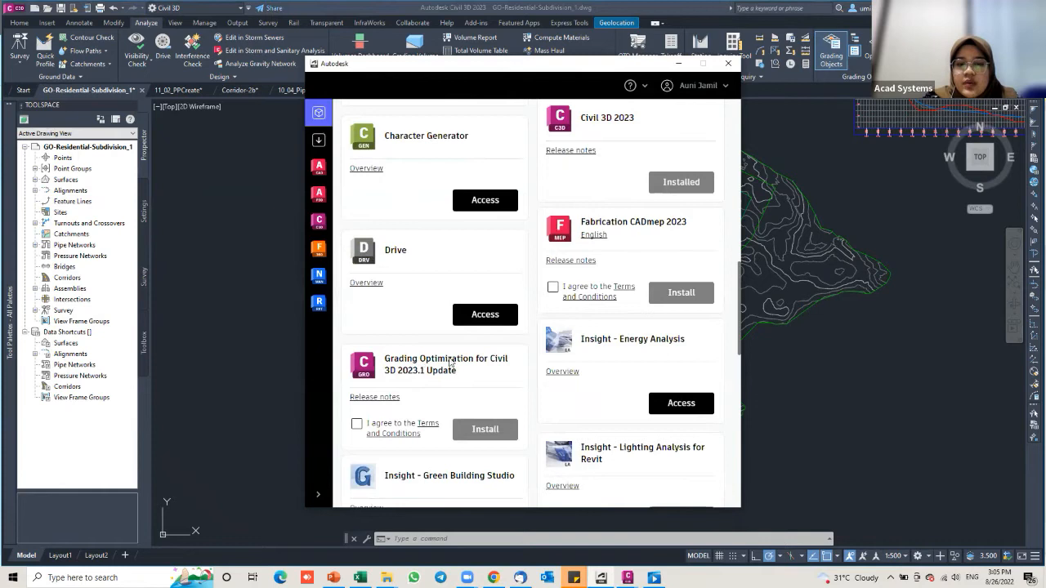
{"action": "left_click", "coordinate": [357, 424]}
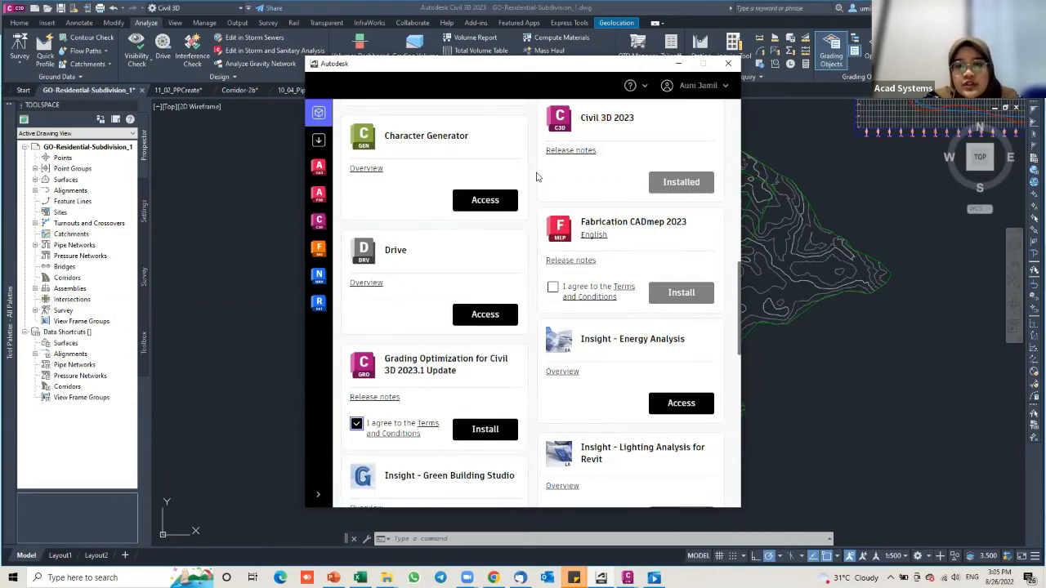
{"action": "left_click", "coordinate": [679, 63]}
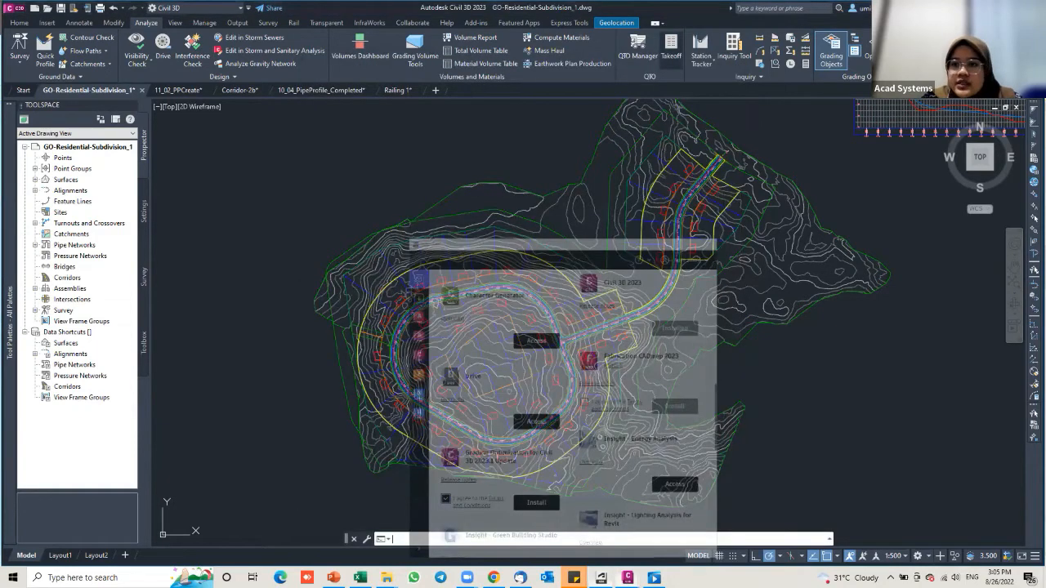
Step: Show the grading object palettes and restore the view of the whole subdivision
{"action": "left_click", "coordinate": [835, 57]}
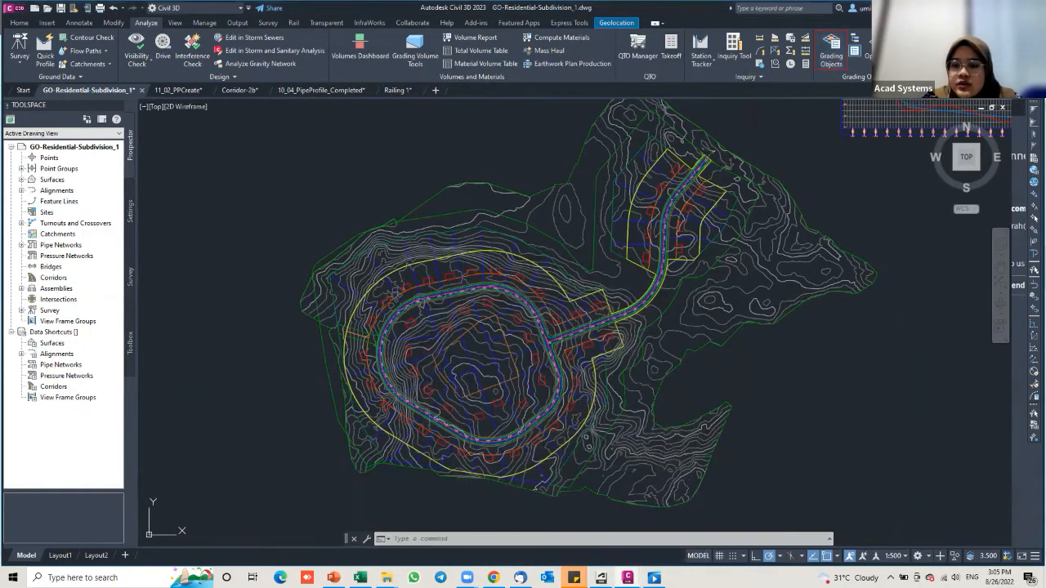
{"action": "mouse_move", "coordinate": [666, 233]}
{"action": "middle_mouse_down"}
{"action": "mouse_move", "coordinate": [604, 238]}
{"action": "mouse_move", "coordinate": [668, 232]}
{"action": "middle_mouse_up"}
{"action": "key", "text": "ctrl+z"}
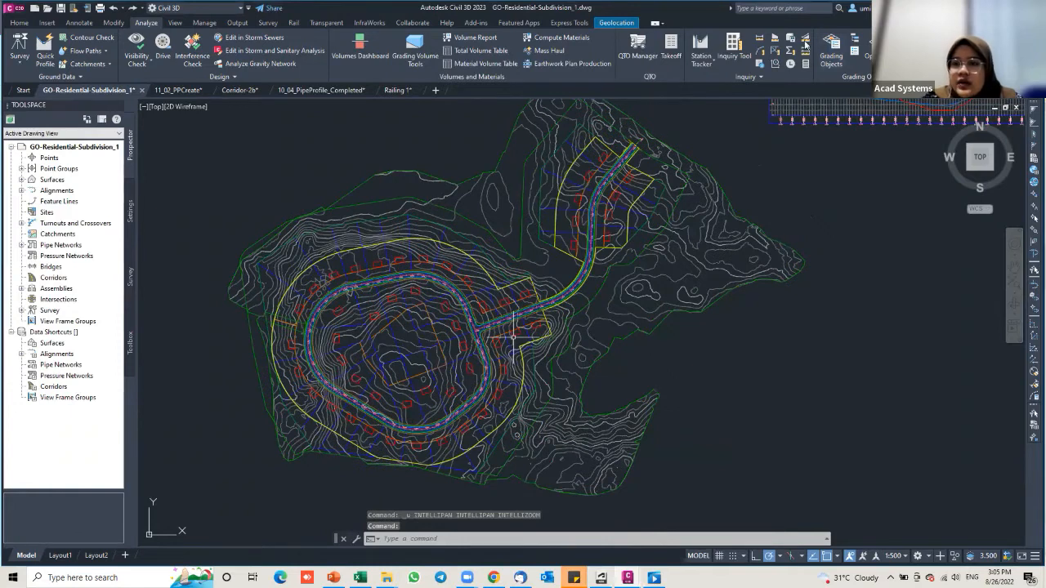
{"action": "key", "text": "ctrl+z"}
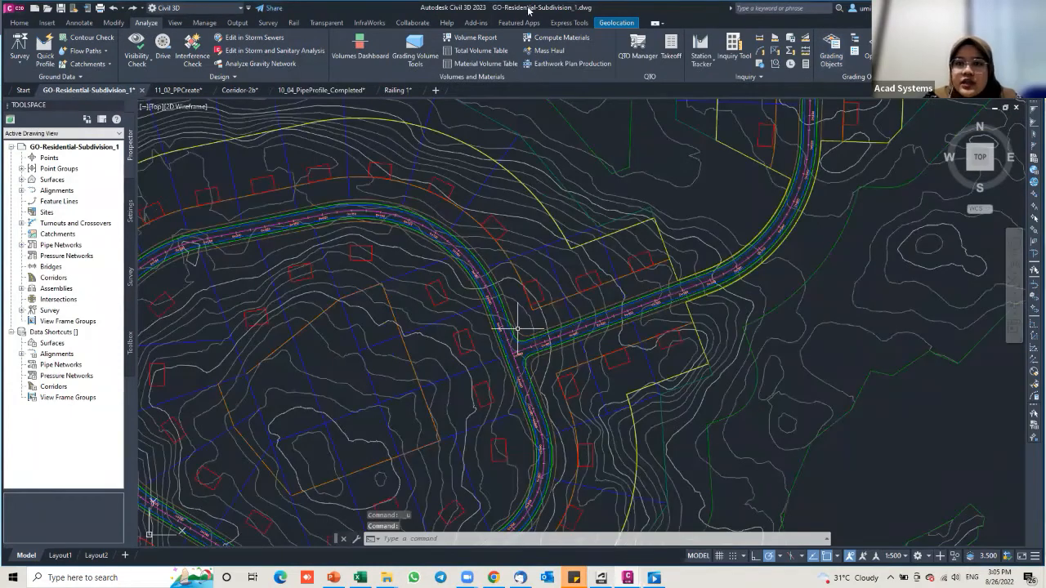
{"action": "key", "text": "ctrl+z"}
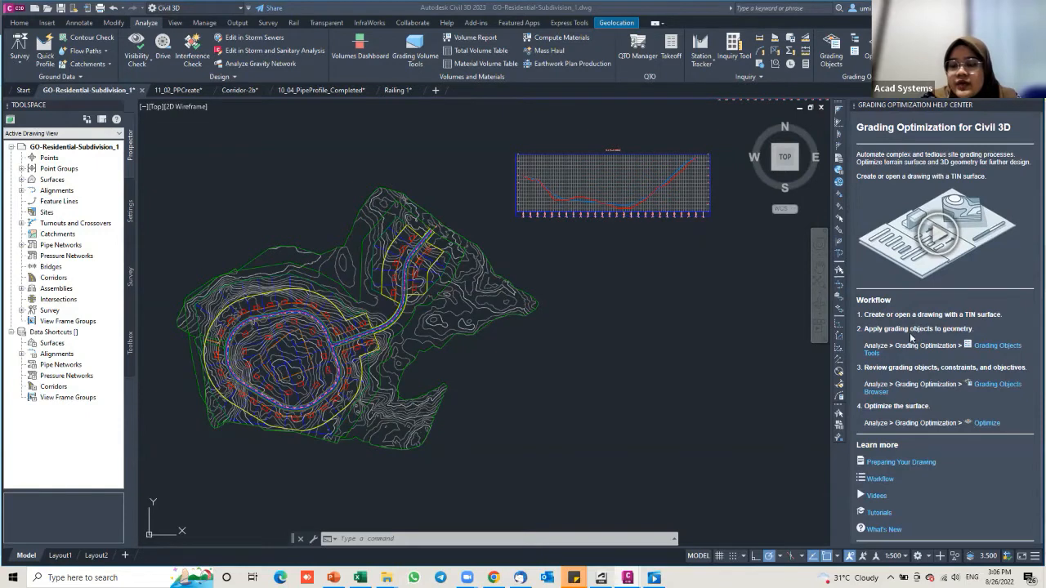
Step: Open the online Grading Optimization Videos page from the Help Center's Workflow section
{"action": "left_click", "coordinate": [880, 480]}
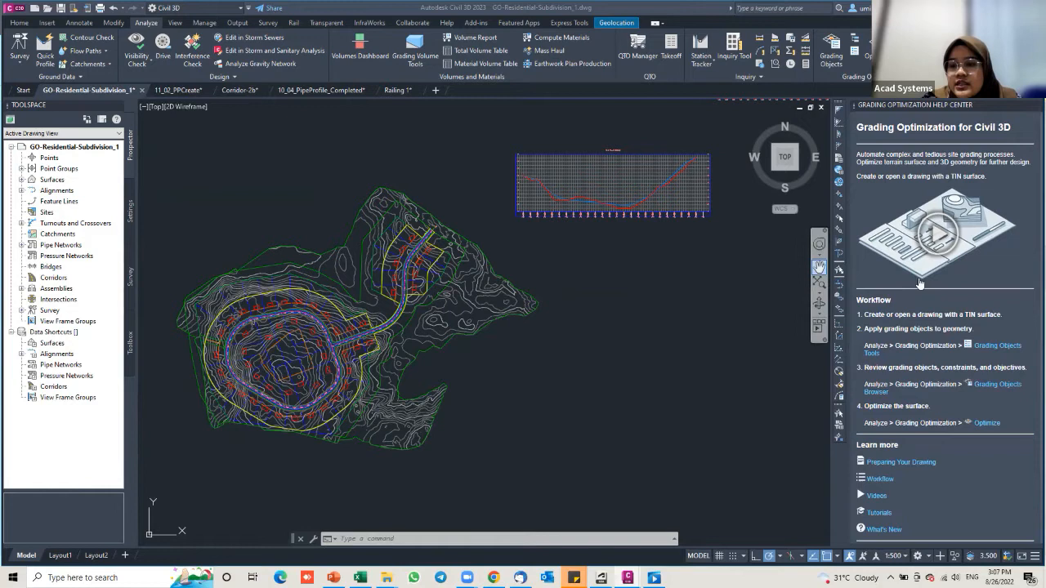
{"action": "scroll", "coordinate": [948, 331], "scroll_direction": "down", "scroll_amount": 3}
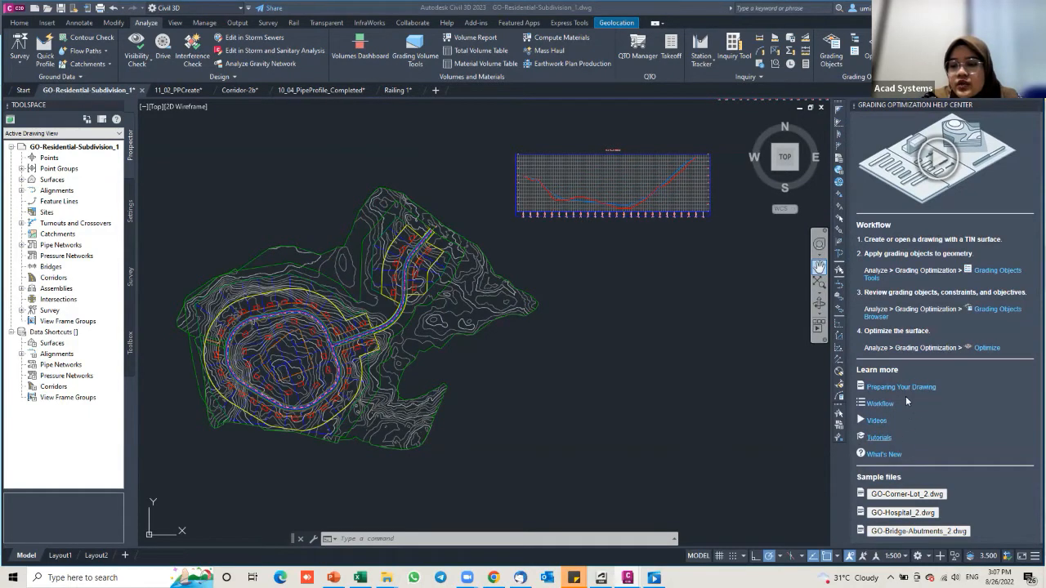
{"action": "left_click", "coordinate": [882, 422]}
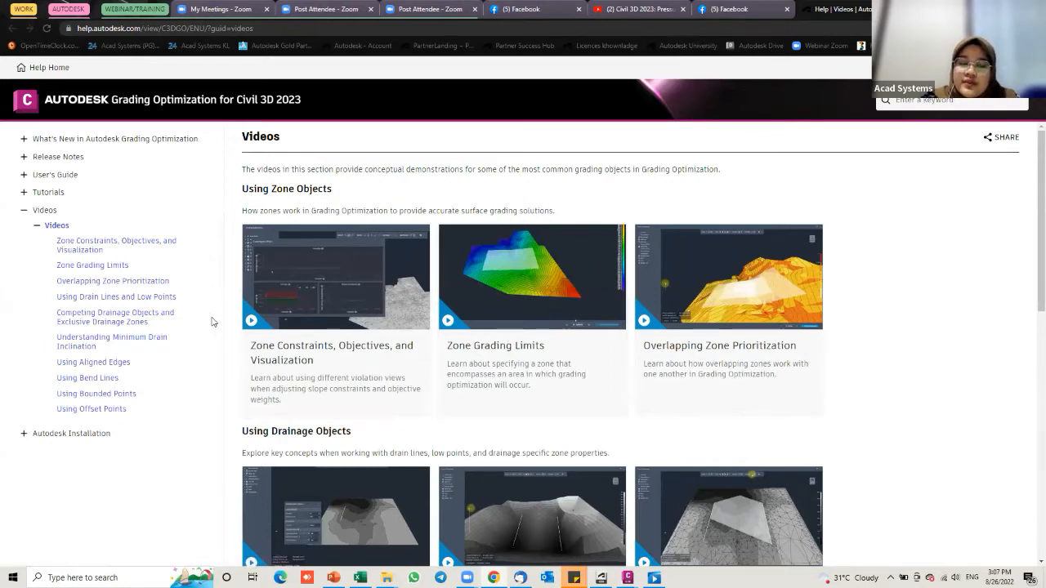
Step: Browse the zone, drainage and other object demonstration videos on the help page
{"action": "scroll", "coordinate": [479, 299], "scroll_direction": "down", "scroll_amount": 2}
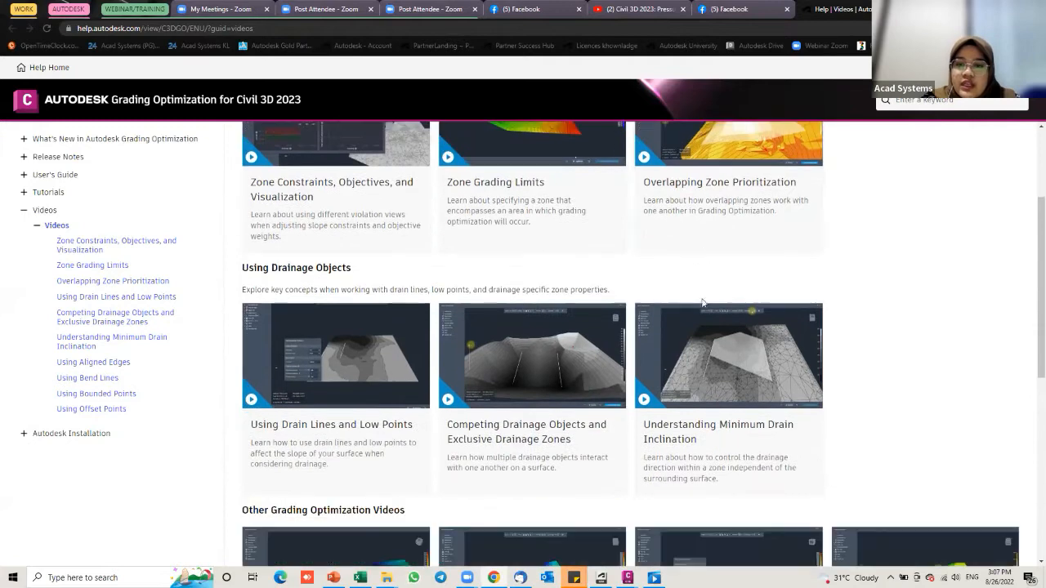
{"action": "scroll", "coordinate": [434, 308], "scroll_direction": "down", "scroll_amount": 3}
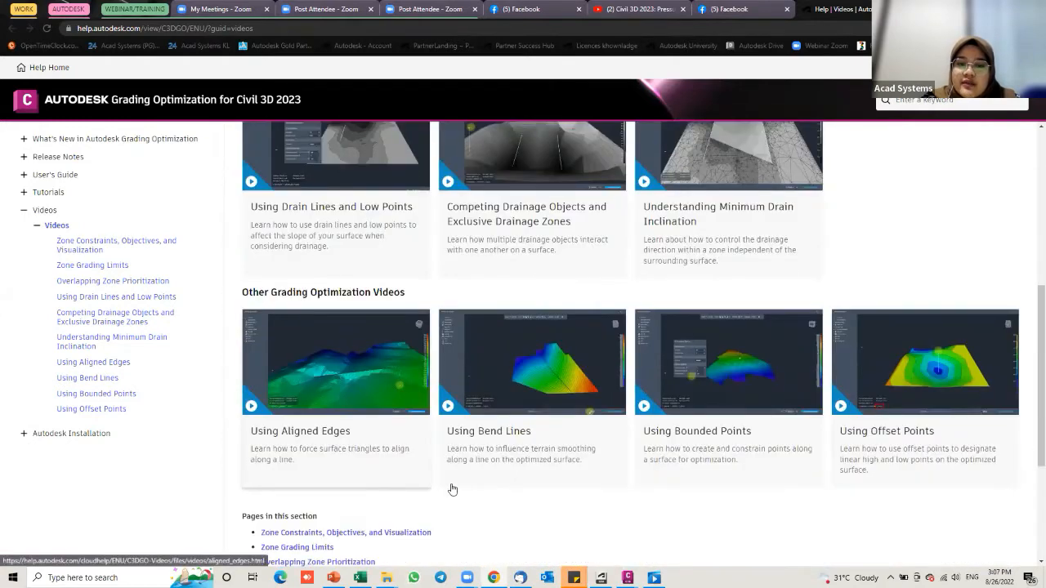
{"action": "scroll", "coordinate": [458, 489], "scroll_direction": "down", "scroll_amount": 1}
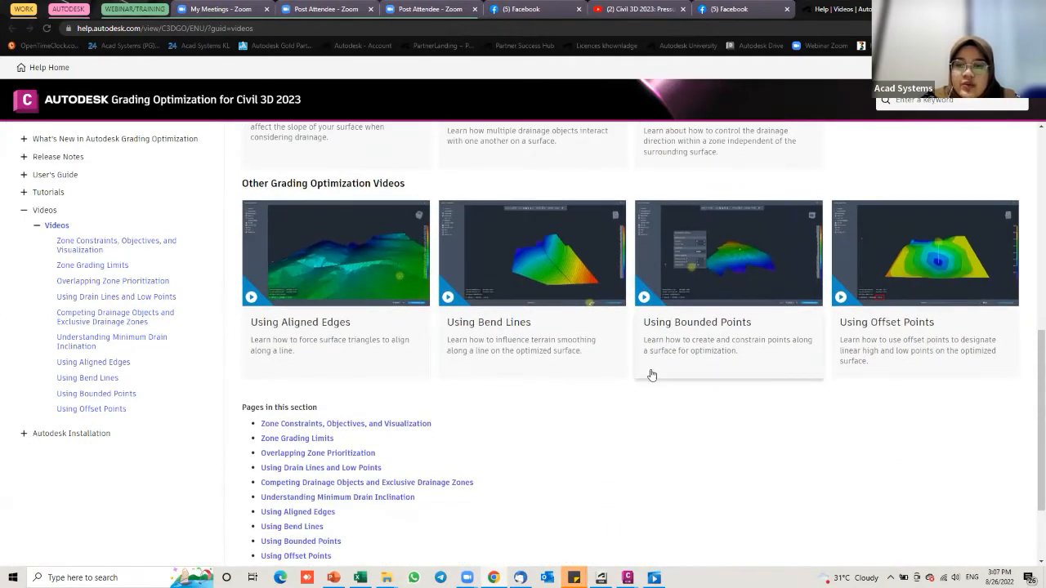
{"action": "scroll", "coordinate": [335, 282], "scroll_direction": "up", "scroll_amount": 4}
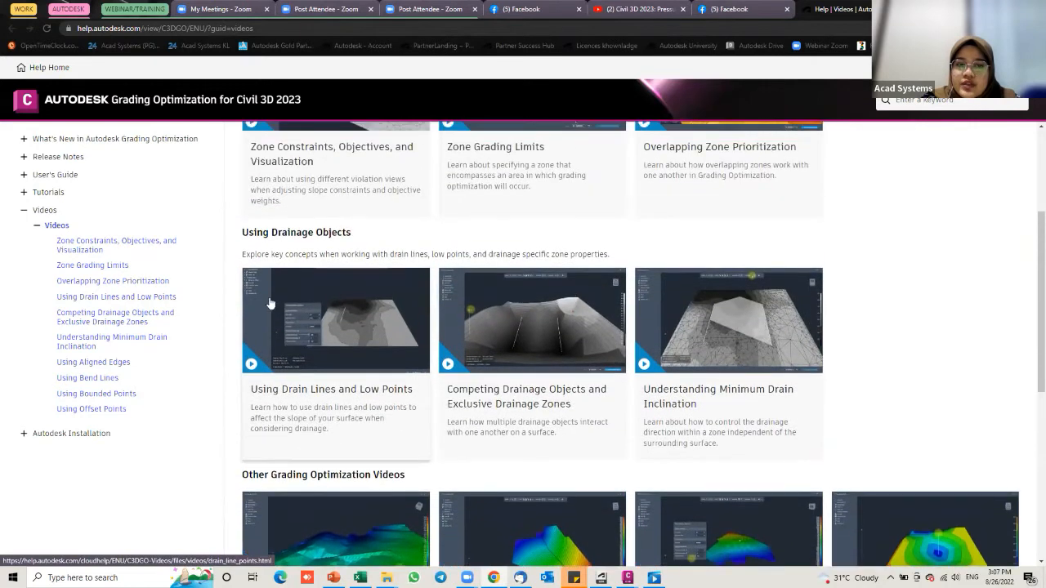
{"action": "scroll", "coordinate": [275, 305], "scroll_direction": "up", "scroll_amount": 1}
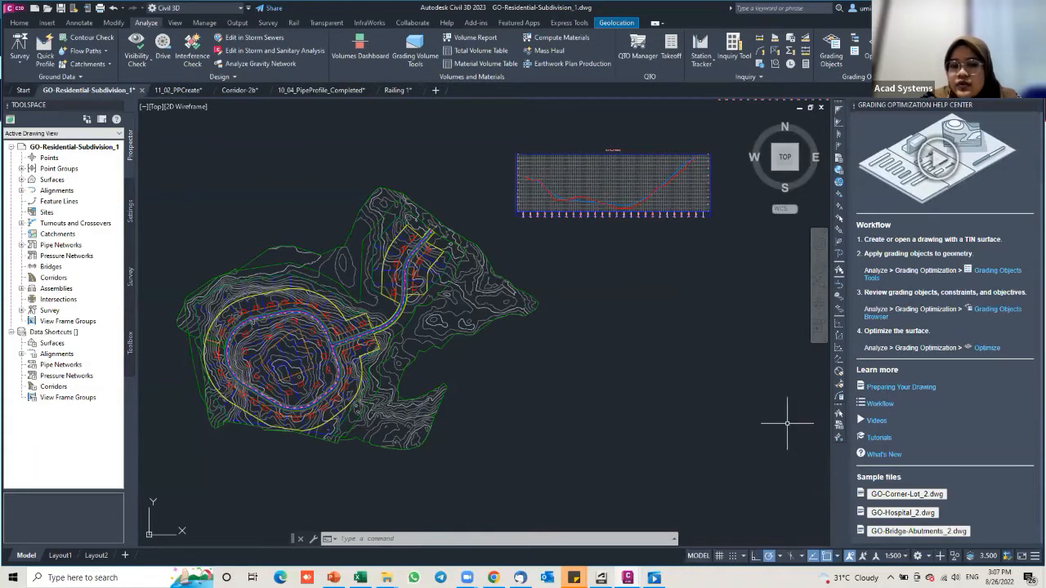
Step: Open the GO-Corner-Lot_2.dwg sample from the Help Center's Sample files
{"action": "middle_click_drag", "start_coordinate": [322, 335], "coordinate": [374, 325]}
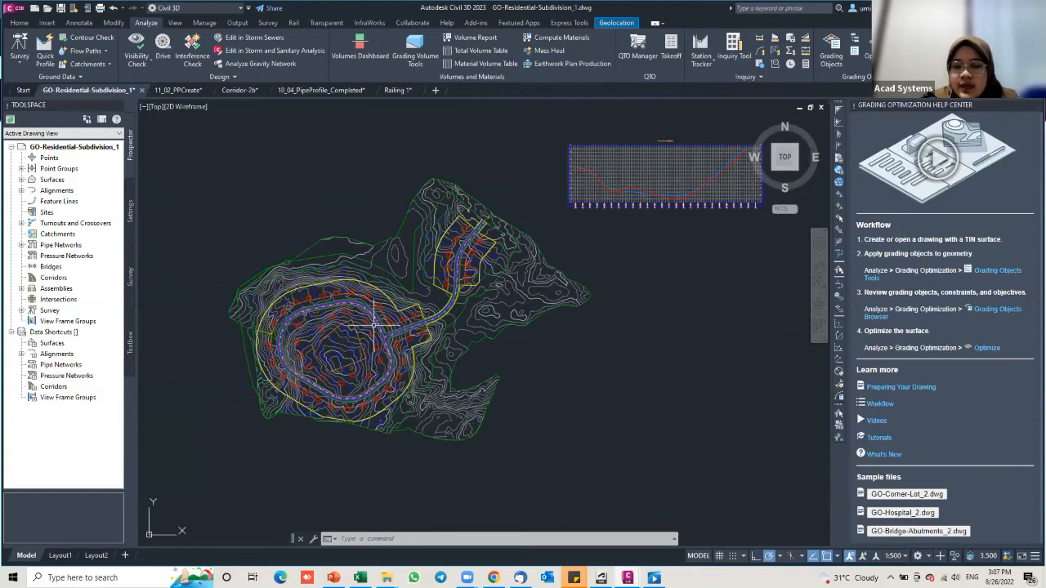
{"action": "scroll", "coordinate": [374, 325], "scroll_direction": "up", "scroll_amount": 2}
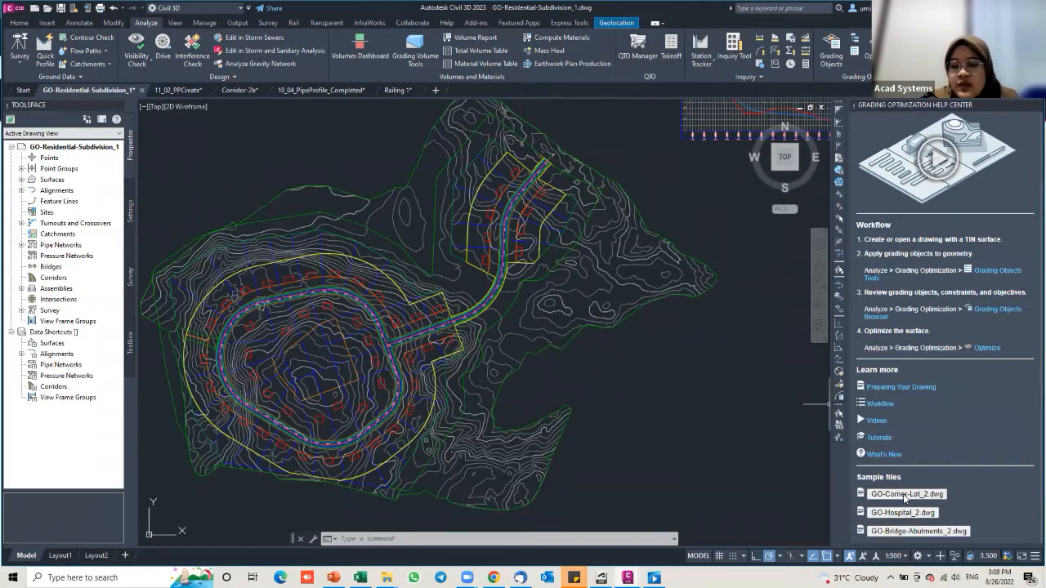
{"action": "left_click", "coordinate": [899, 494]}
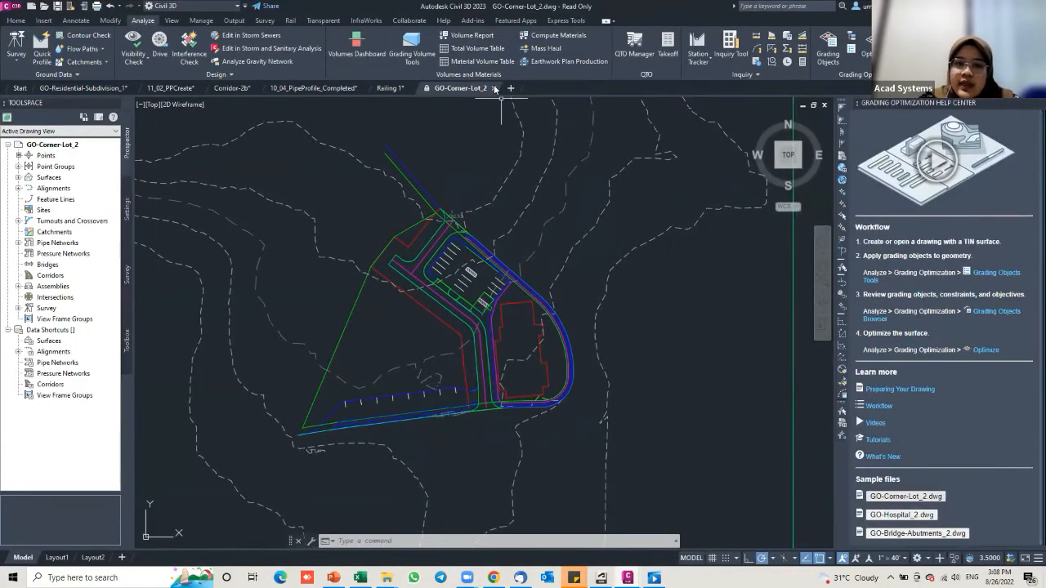
Step: Close GO-Corner-Lot_2 and switch back to the GO-Residential-Subdivision_1 drawing
{"action": "left_click", "coordinate": [493, 89]}
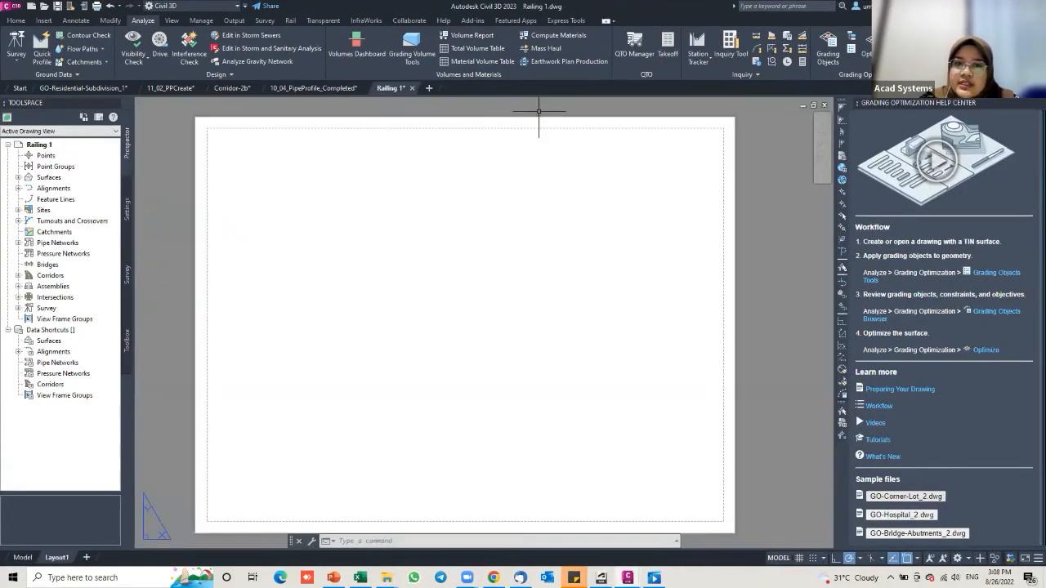
{"action": "double_click", "coordinate": [538, 111]}
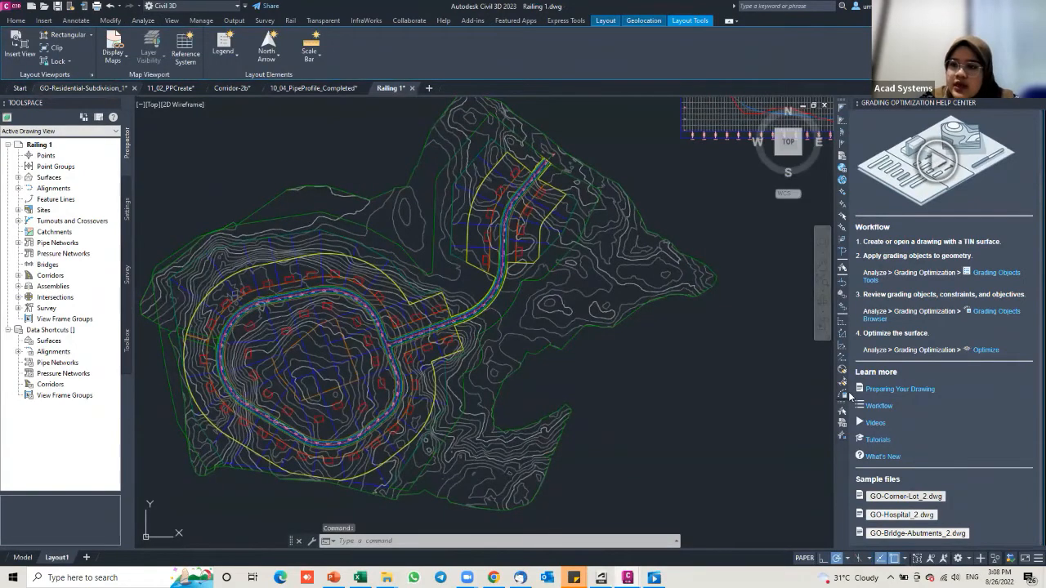
{"action": "key", "text": "ctrl+Tab"}
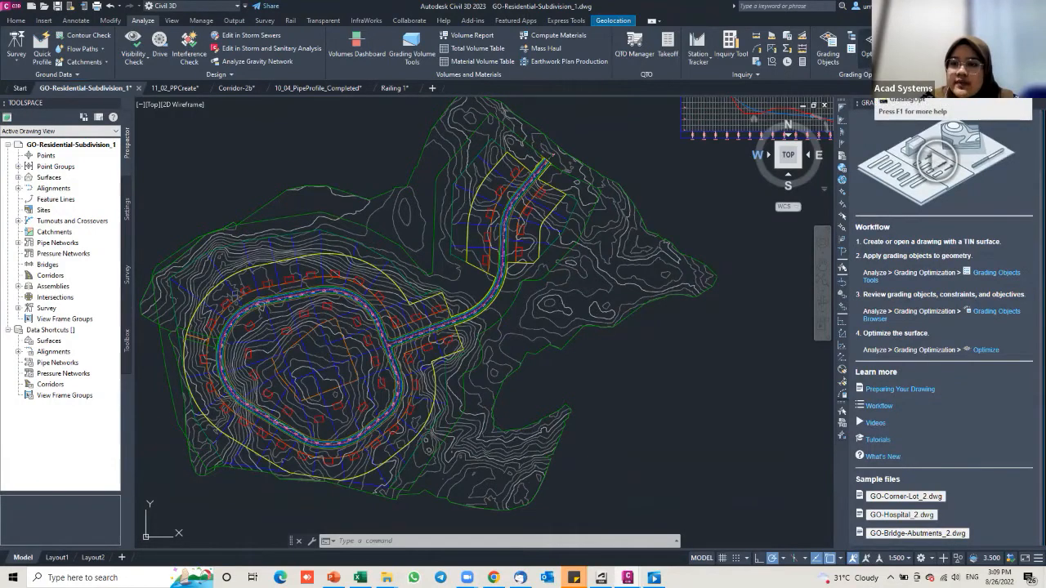
Step: Run Optimize and choose Add Grading Objects since none are defined
{"action": "left_click", "coordinate": [863, 64]}
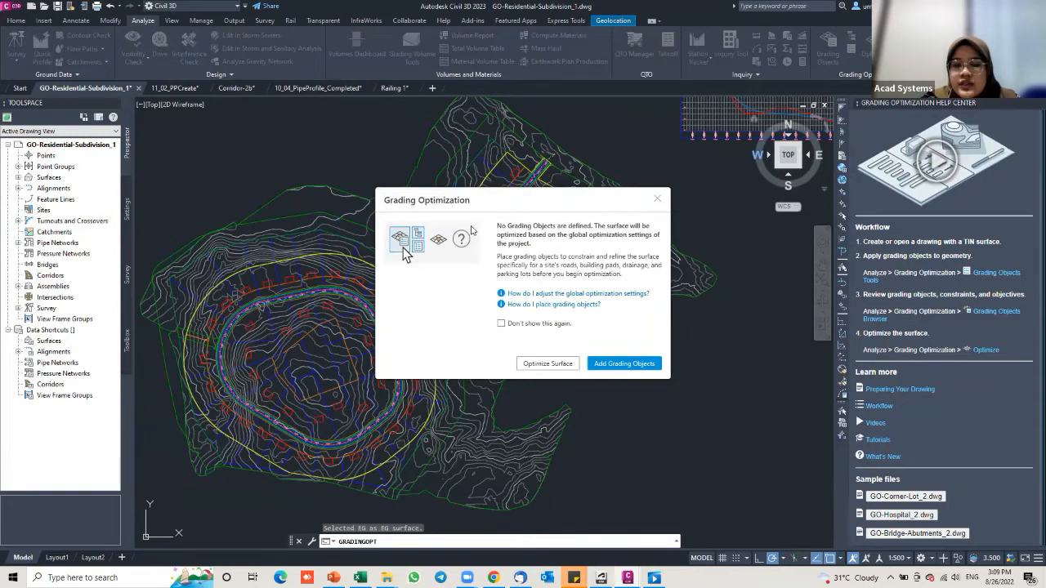
{"action": "left_click", "coordinate": [624, 363]}
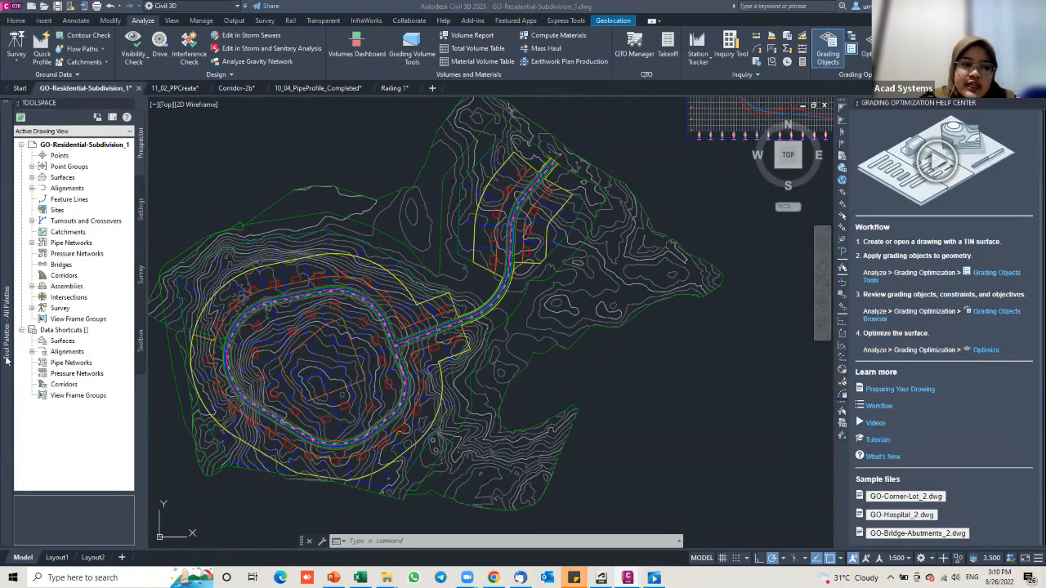
Step: Keep the grading objects palette open and start the Set as Pond command
{"action": "mouse_move", "coordinate": [7, 360]}
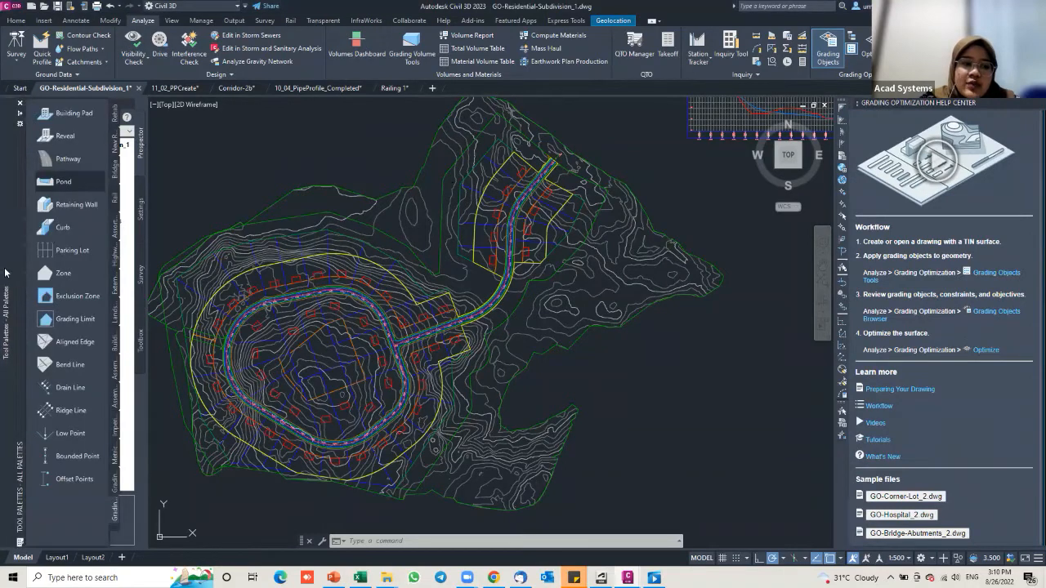
{"action": "left_click", "coordinate": [19, 114]}
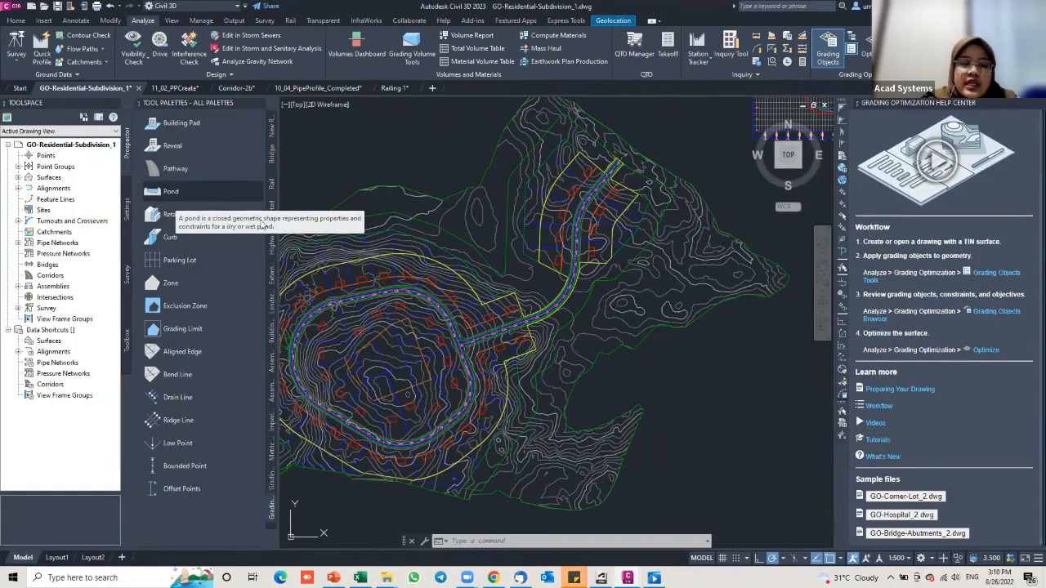
{"action": "left_click", "coordinate": [193, 195]}
{"action": "left_click", "coordinate": [204, 191]}
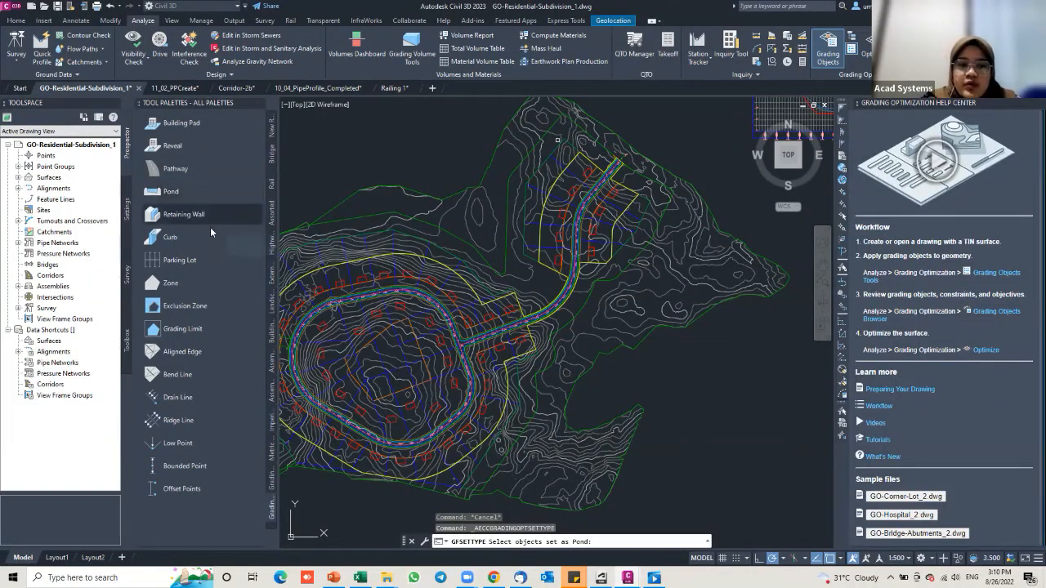
Step: Zoom to the loop road and select the four-sided lot outline as the pond
{"action": "scroll", "coordinate": [374, 328], "scroll_direction": "up", "scroll_amount": 4}
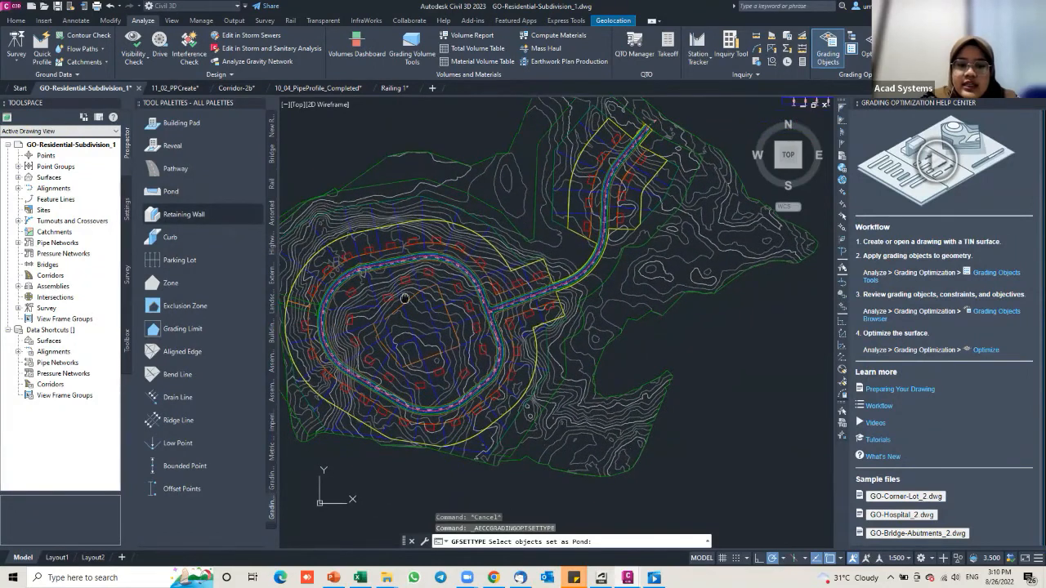
{"action": "middle_click_drag", "start_coordinate": [405, 299], "coordinate": [410, 295]}
{"action": "scroll", "coordinate": [396, 294], "scroll_direction": "up", "scroll_amount": 2}
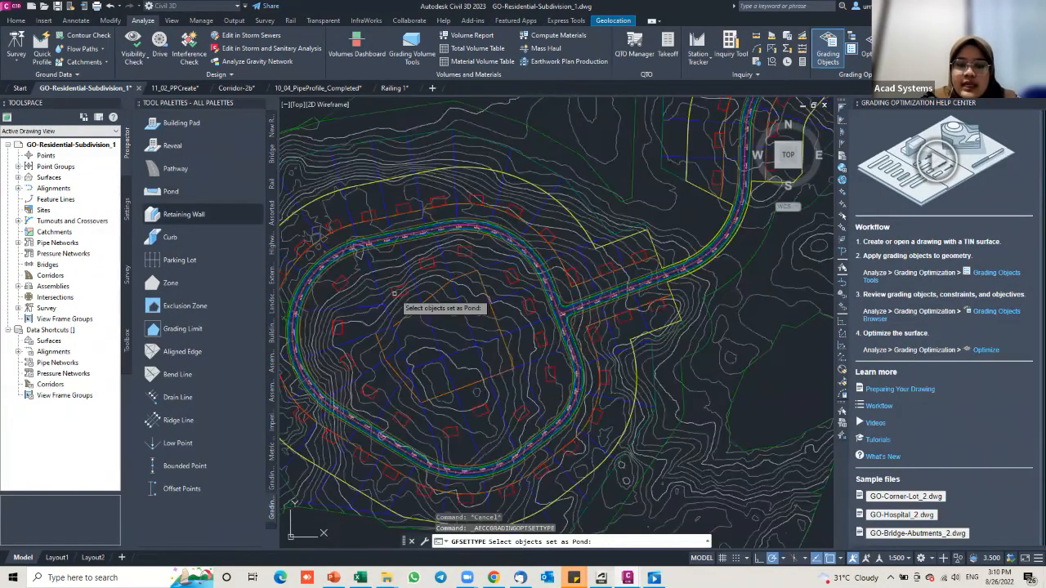
{"action": "middle_click_drag", "start_coordinate": [416, 296], "coordinate": [426, 303]}
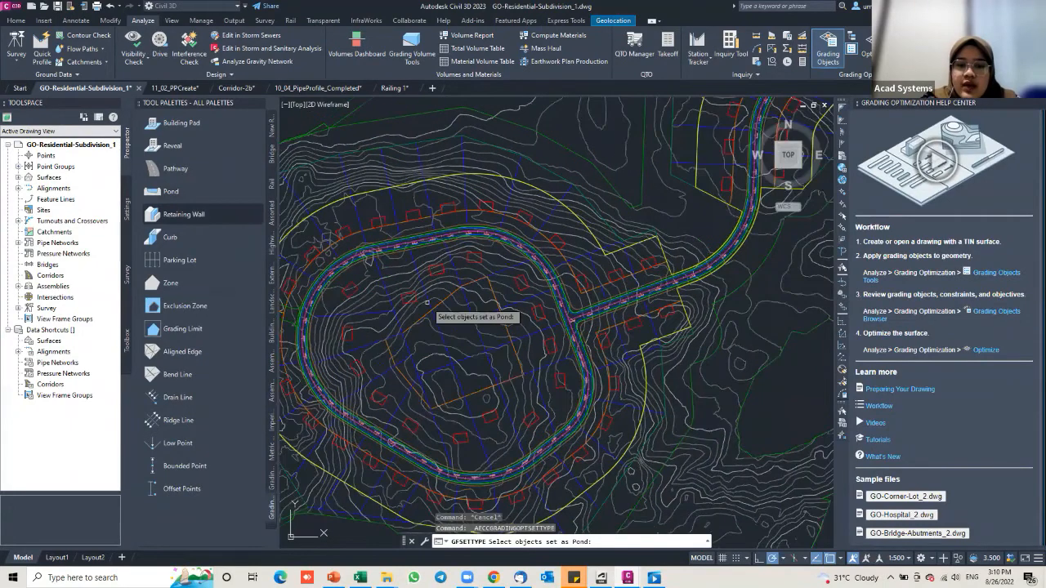
{"action": "scroll", "coordinate": [426, 302], "scroll_direction": "down", "scroll_amount": 2}
{"action": "scroll", "coordinate": [440, 298], "scroll_direction": "up", "scroll_amount": 5}
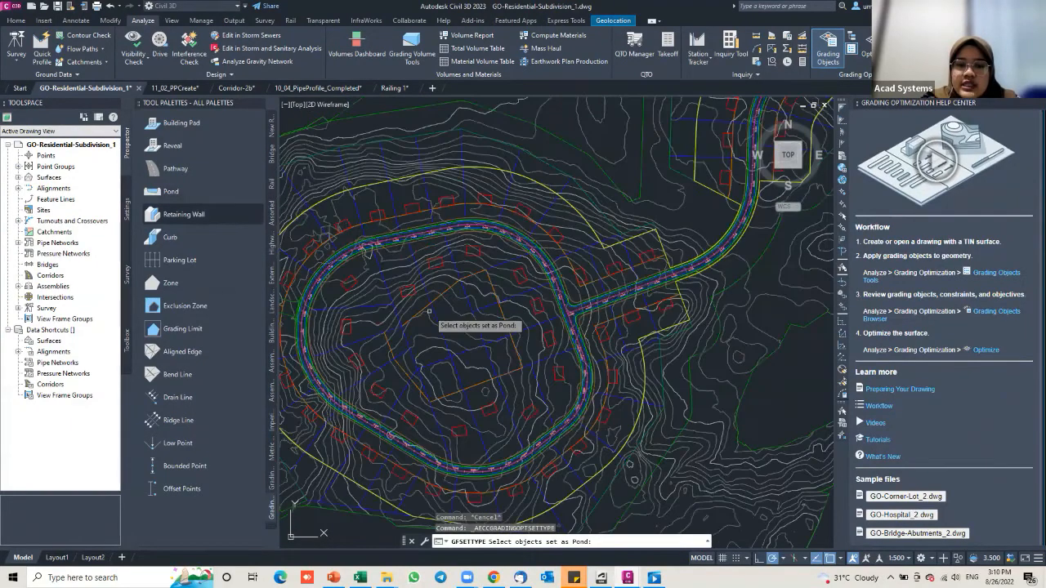
{"action": "middle_click_drag", "start_coordinate": [429, 311], "coordinate": [467, 299]}
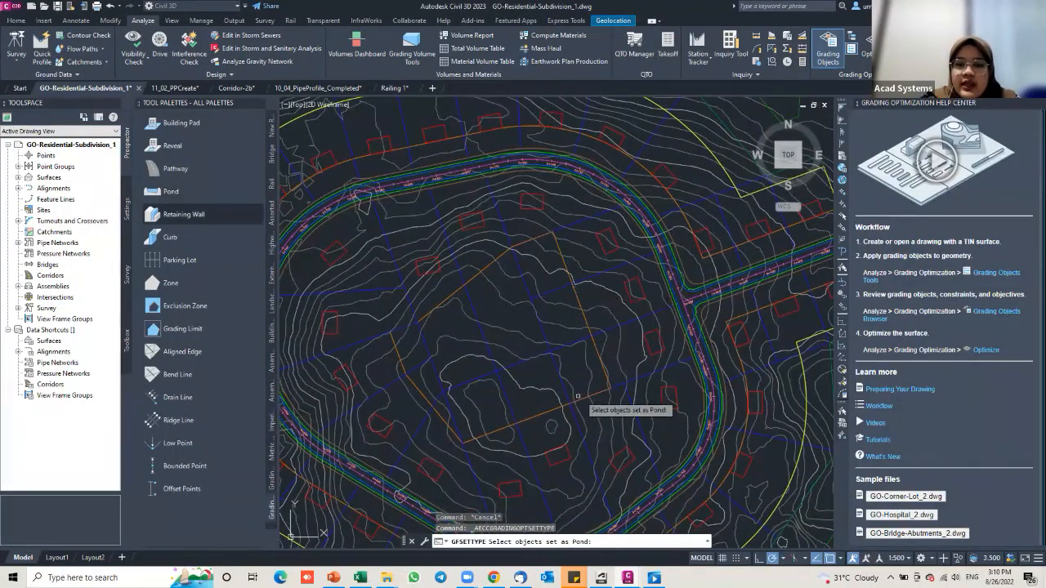
{"action": "left_click", "coordinate": [446, 298]}
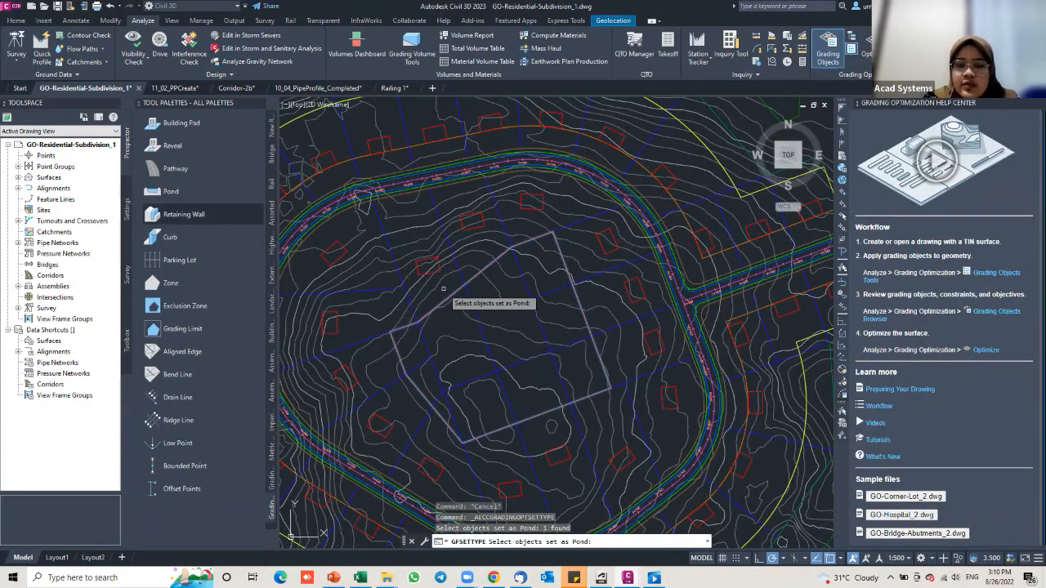
Step: Make the outline a dry pond with 850 m³ storage, 1.50 m max depth and 3 m berm
{"action": "key", "text": "Return"}
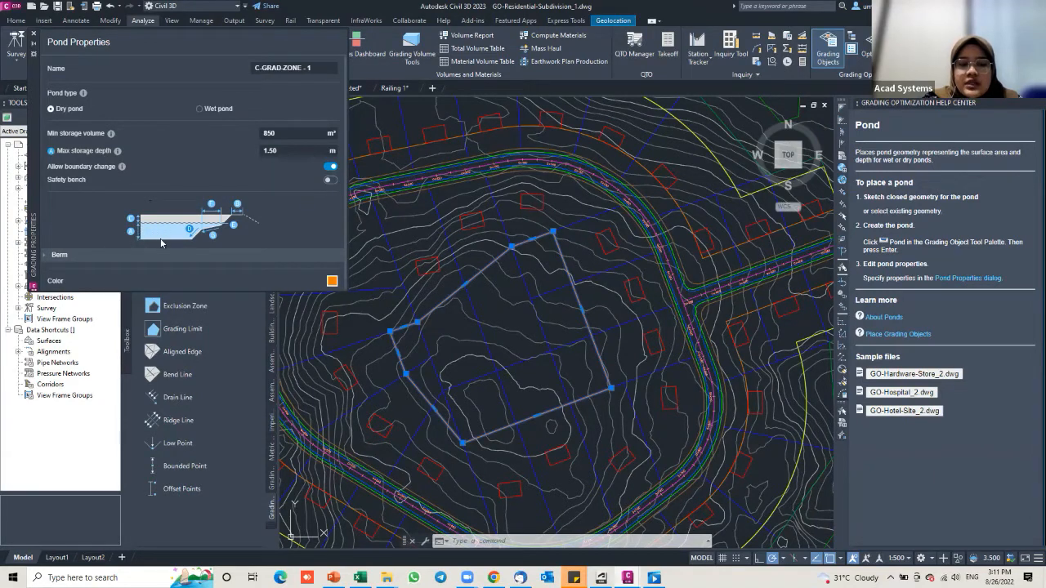
{"action": "left_click", "coordinate": [310, 152]}
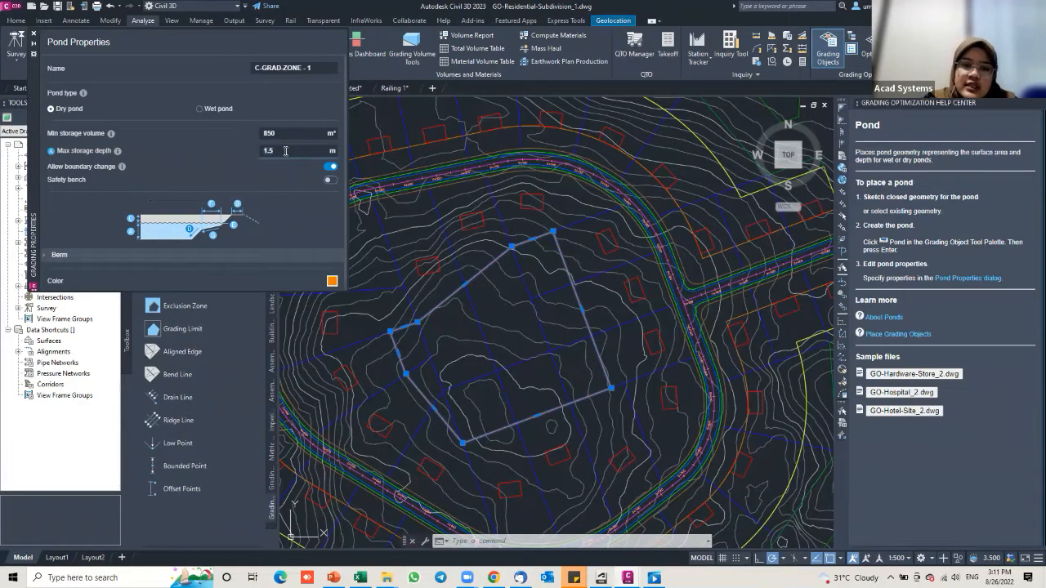
{"action": "left_click", "coordinate": [50, 254]}
{"action": "scroll", "coordinate": [99, 170], "scroll_direction": "down", "scroll_amount": 2}
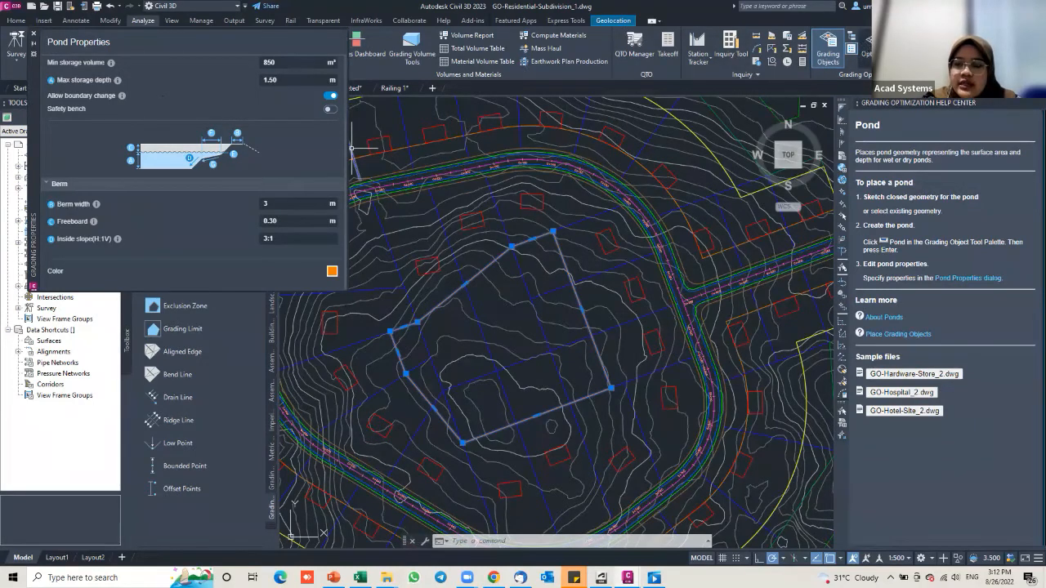
Step: Close the pond properties, inspect the 3-D terrain, and launch the Optimize run
{"action": "key", "text": "Escape"}
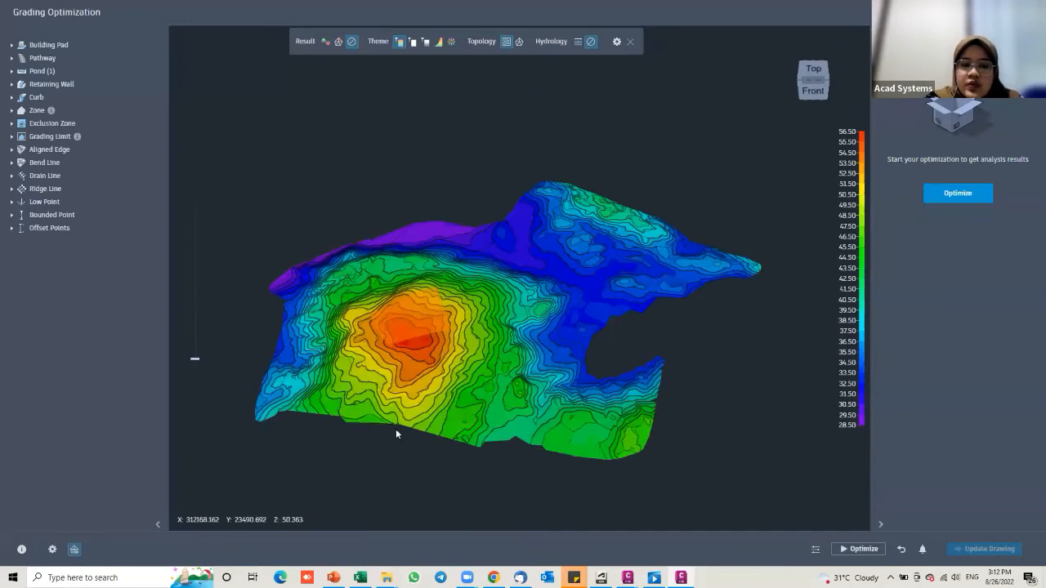
{"action": "scroll", "coordinate": [426, 421], "scroll_direction": "up", "scroll_amount": 1}
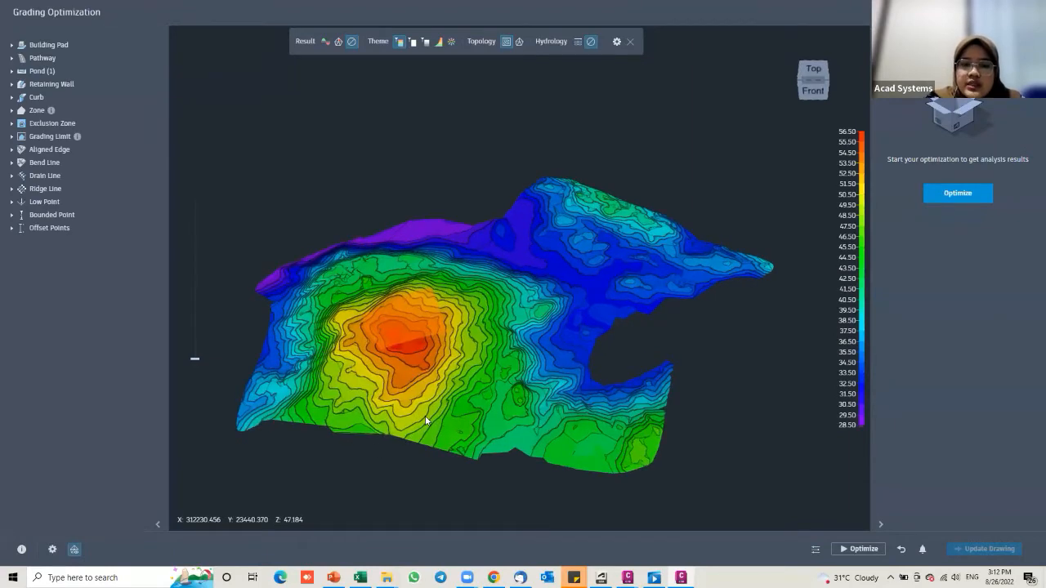
{"action": "scroll", "coordinate": [302, 392], "scroll_direction": "up", "scroll_amount": 2}
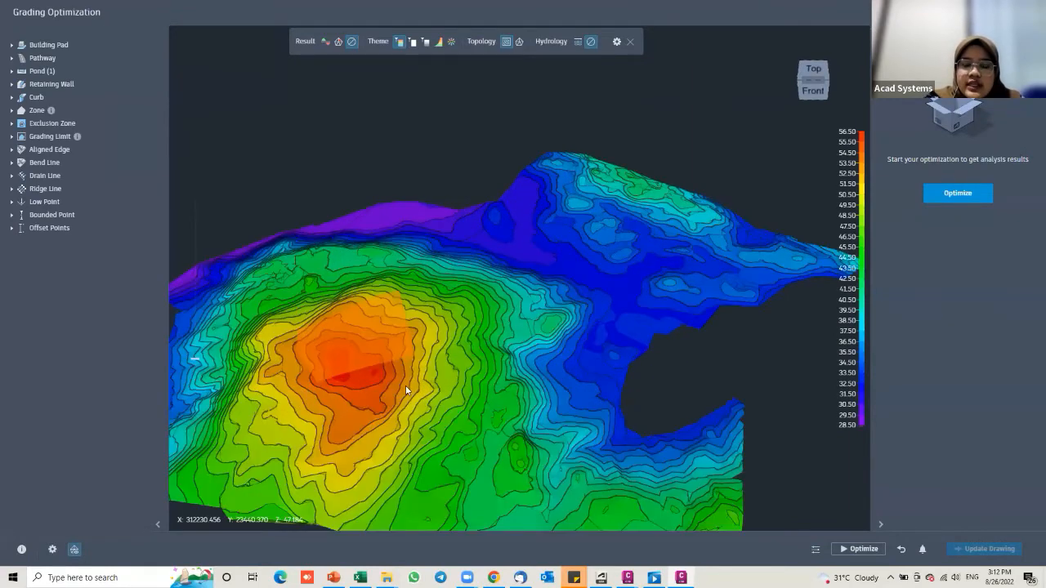
{"action": "scroll", "coordinate": [380, 360], "scroll_direction": "up", "scroll_amount": 4}
{"action": "left_click_drag", "start_coordinate": [315, 356], "coordinate": [397, 346]}
{"action": "left_click_drag", "start_coordinate": [489, 348], "coordinate": [518, 327]}
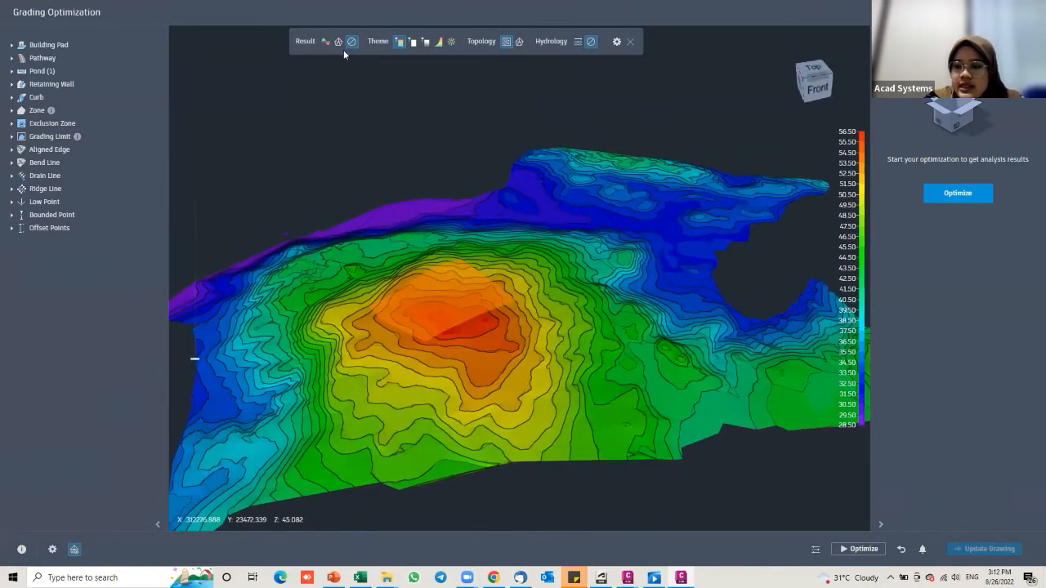
{"action": "left_click", "coordinate": [922, 550]}
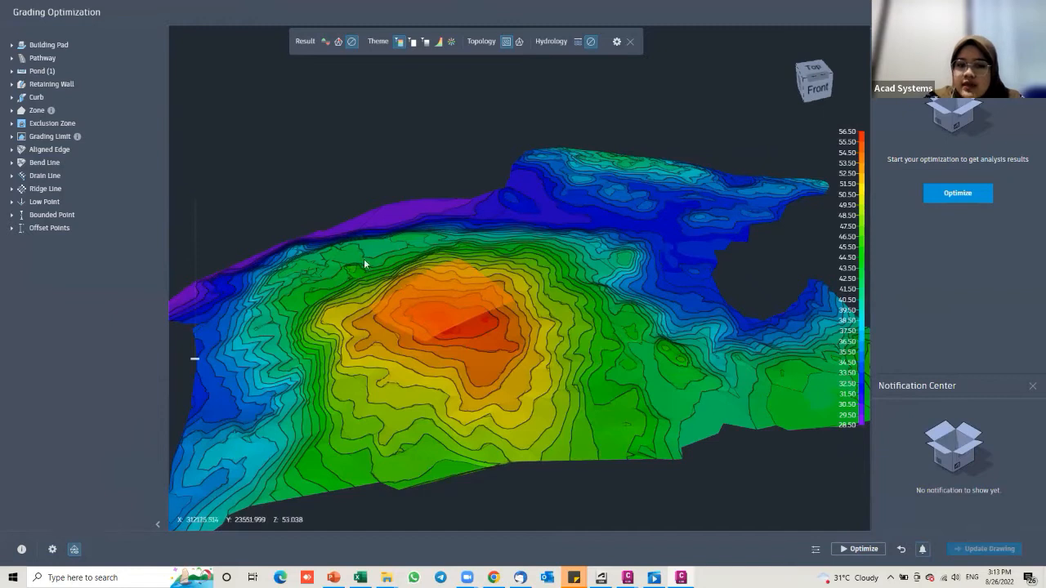
{"action": "left_click", "coordinate": [870, 556]}
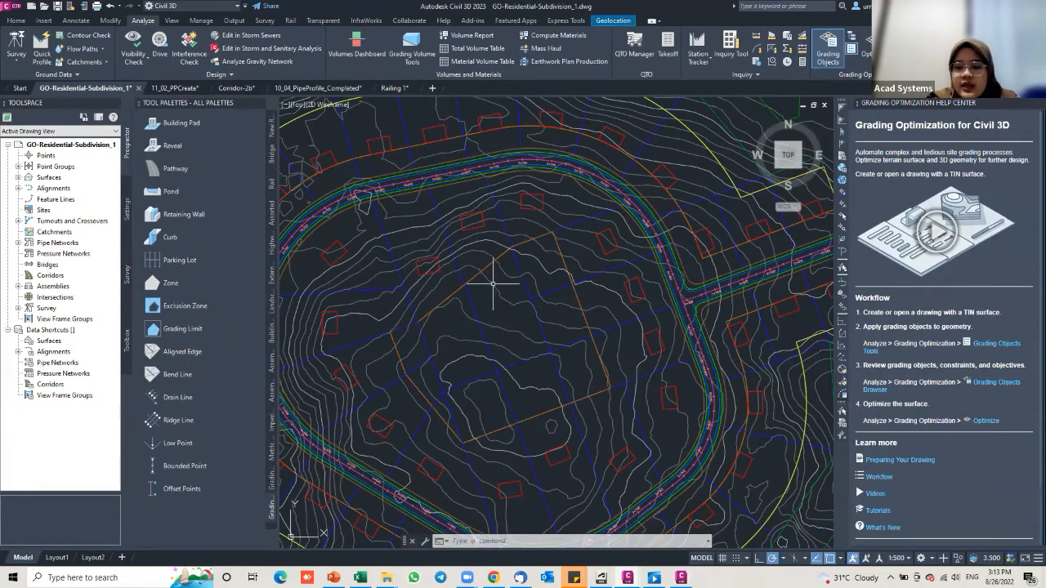
Step: Restore the running Grading Optimization window from the Civil 3D taskbar preview
{"action": "mouse_move", "coordinate": [683, 575]}
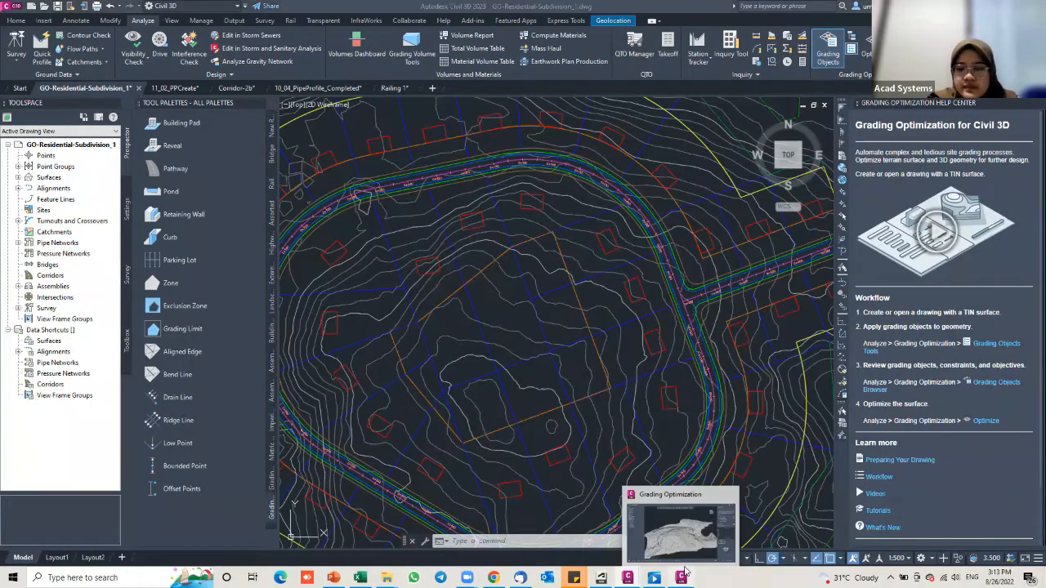
{"action": "left_click", "coordinate": [715, 490]}
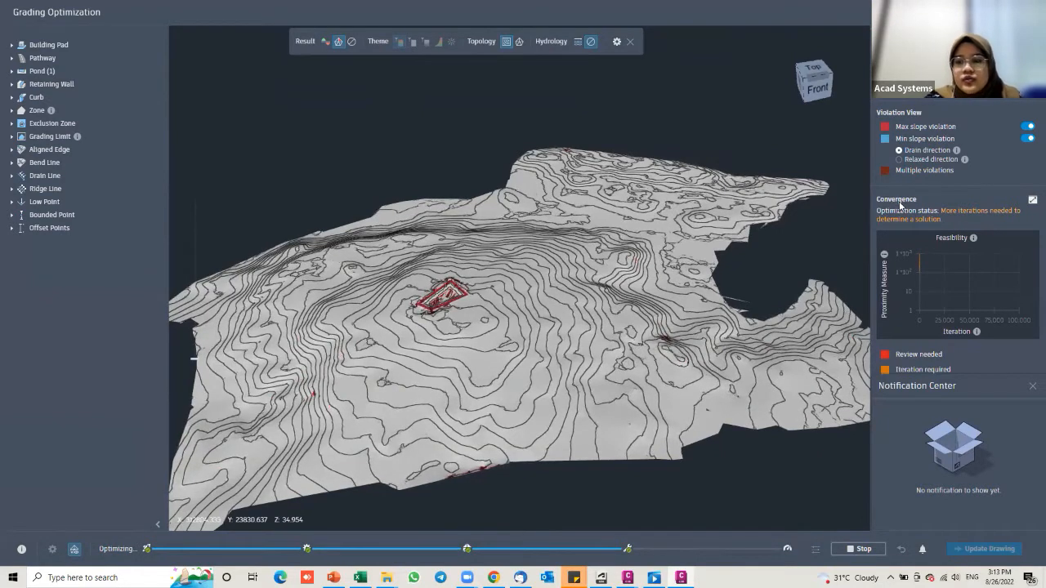
Step: Show the Convergence Plots window, dismiss the Notification Center, and reposition the plots window
{"action": "left_click", "coordinate": [1032, 202]}
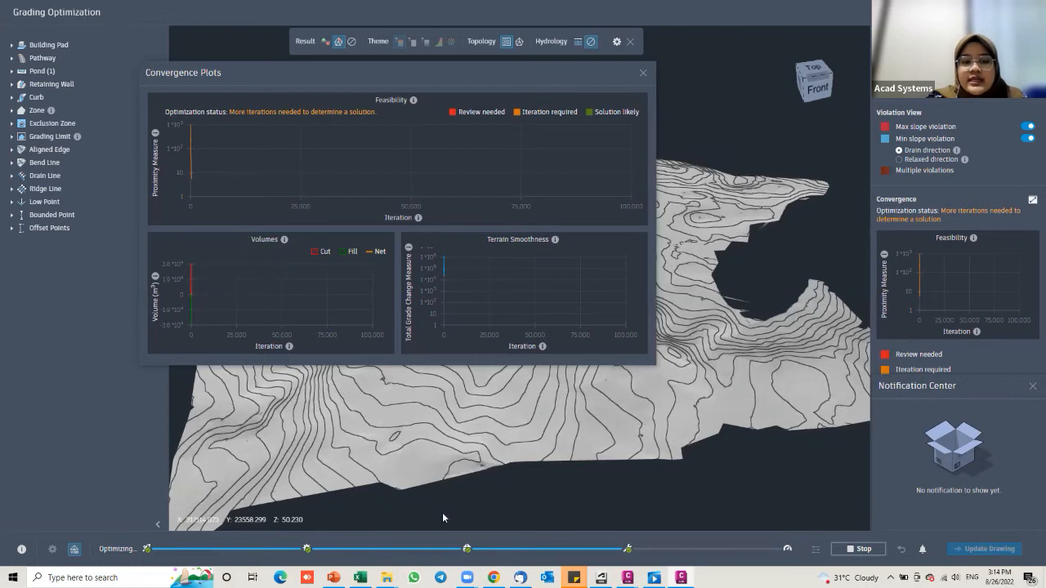
{"action": "mouse_move", "coordinate": [181, 282]}
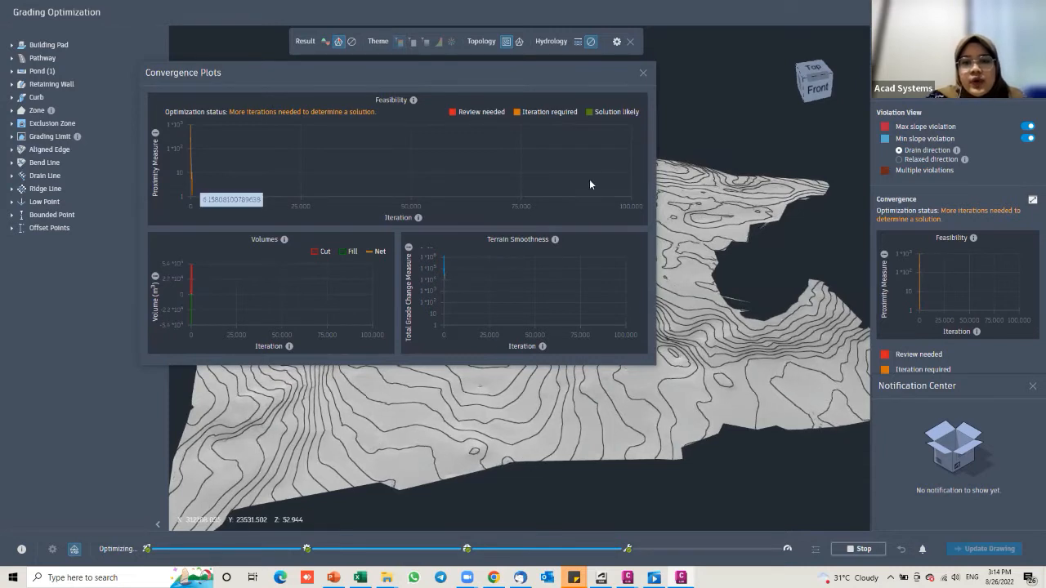
{"action": "left_click_drag", "start_coordinate": [396, 75], "coordinate": [450, 67]}
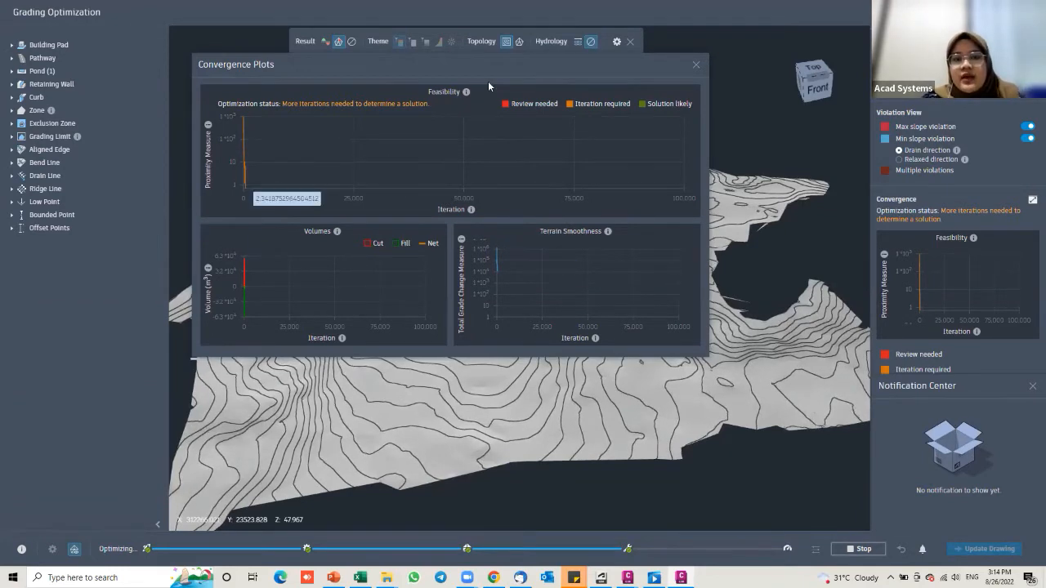
{"action": "left_click_drag", "start_coordinate": [494, 79], "coordinate": [443, 87]}
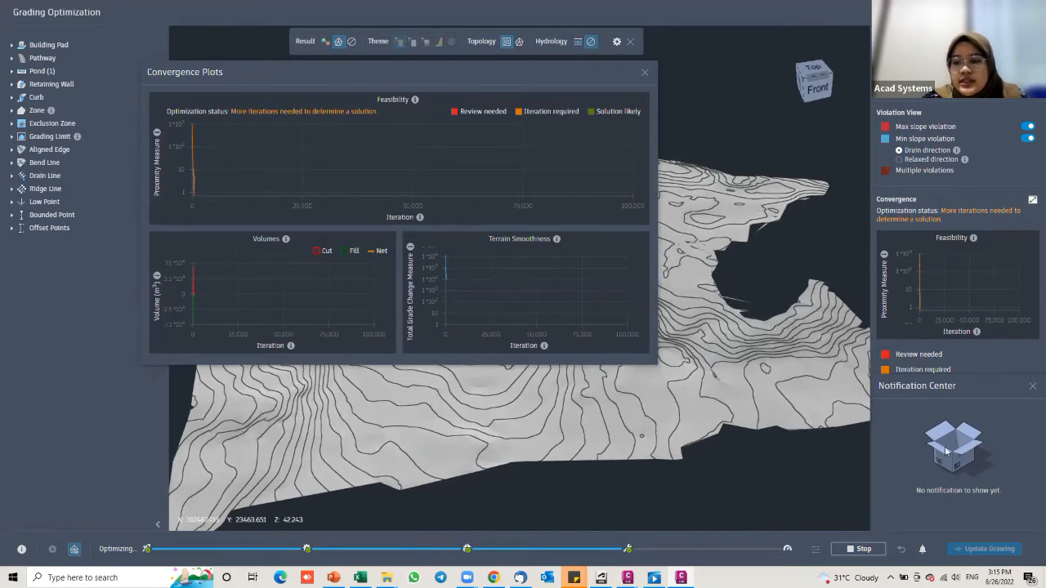
{"action": "left_click", "coordinate": [1033, 386]}
{"action": "left_click_drag", "start_coordinate": [517, 72], "coordinate": [784, 68]}
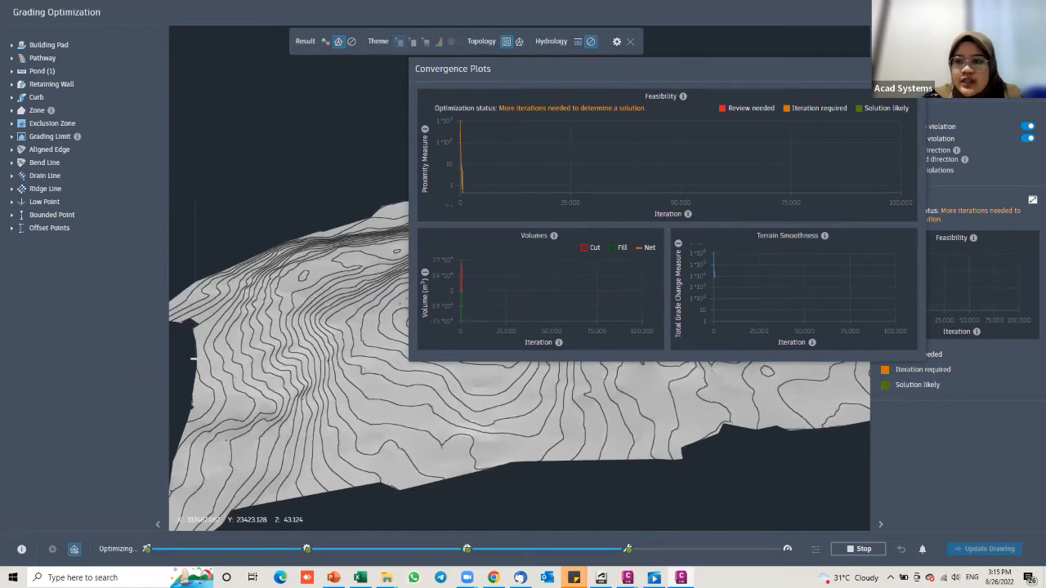
{"action": "left_click_drag", "start_coordinate": [621, 69], "coordinate": [575, 65]}
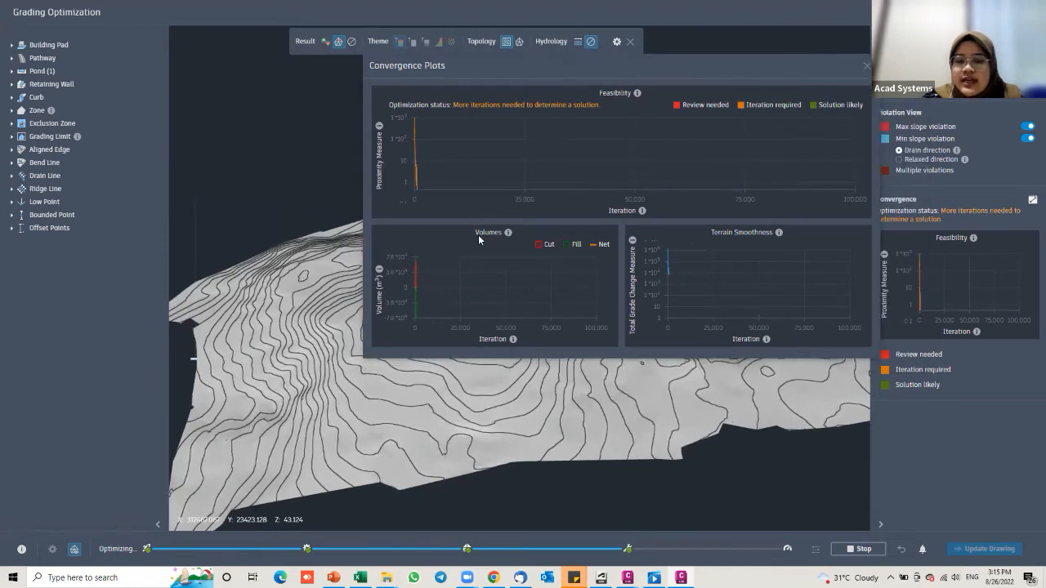
Step: Switch to the CIVIL 3D 2023 NEW FEATURES deck and select slide 5's pressure networks bullet list
{"action": "mouse_move", "coordinate": [438, 257]}
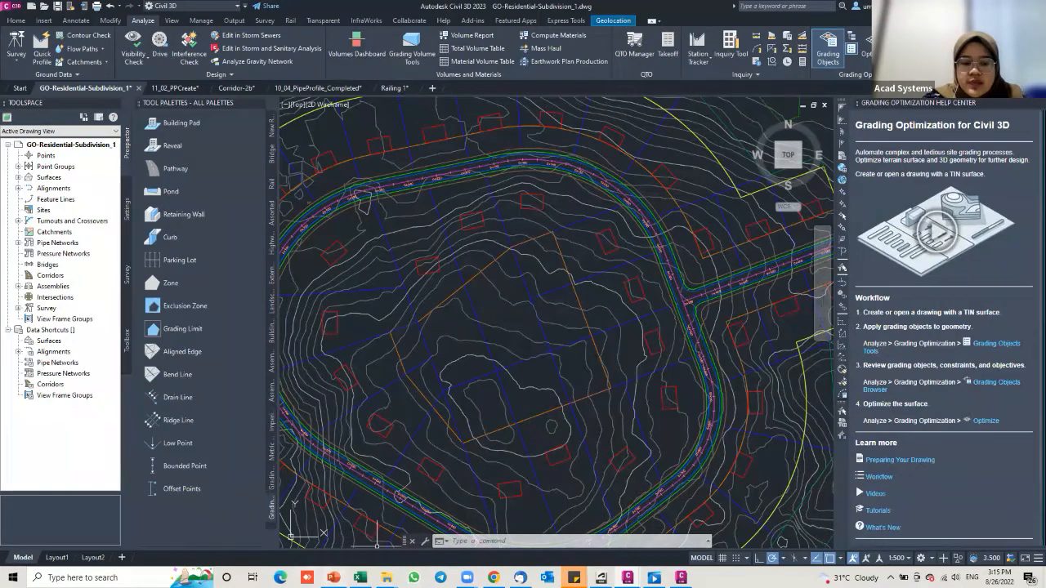
{"action": "left_click", "coordinate": [334, 578]}
{"action": "left_click", "coordinate": [118, 451]}
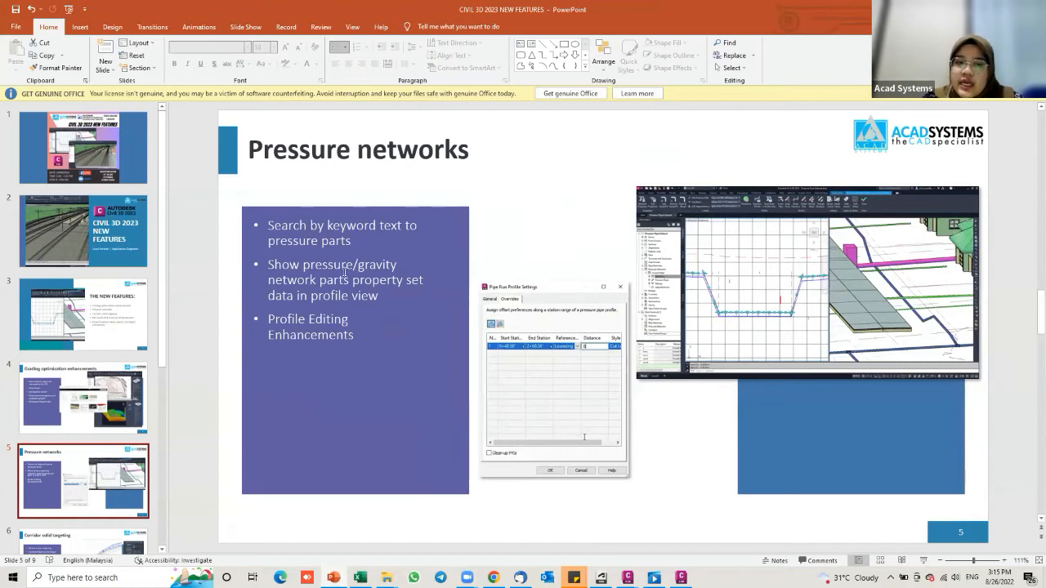
{"action": "left_click", "coordinate": [362, 335]}
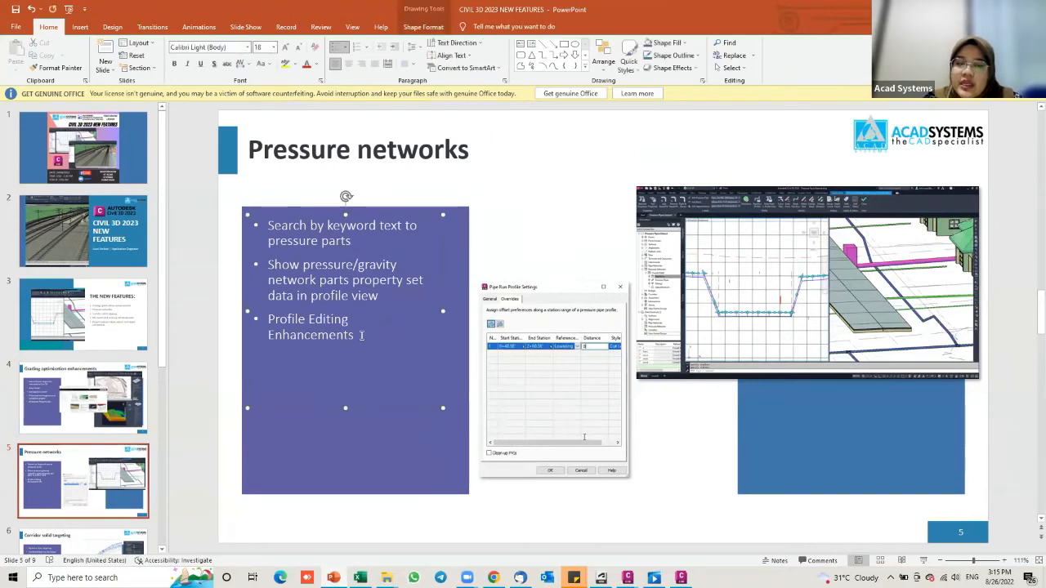
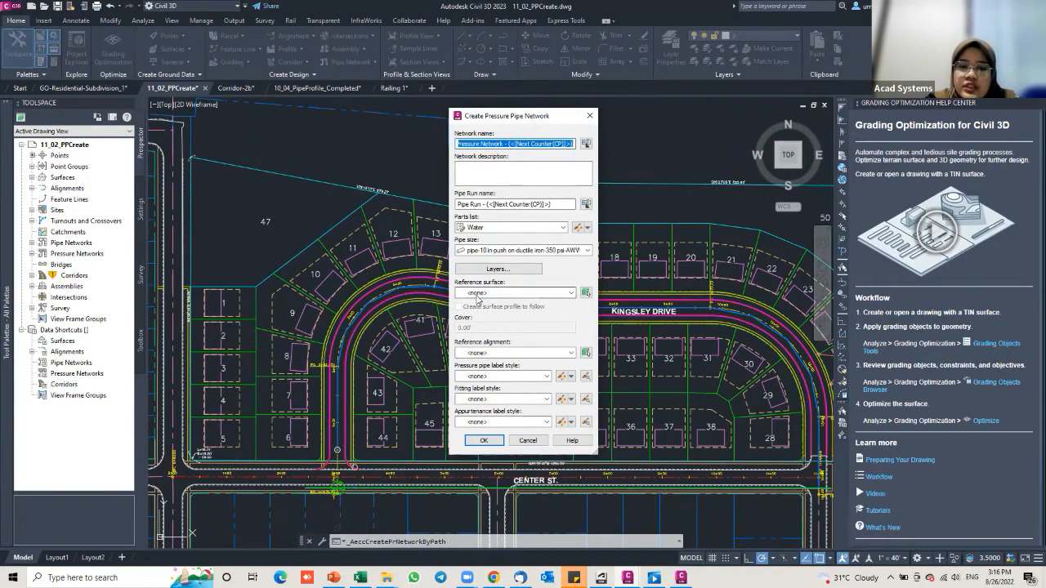
Step: Set the pressure network to follow surface EG at cover 5 along alignment CENTER ST., and confirm
{"action": "left_click", "coordinate": [485, 293]}
{"action": "left_click", "coordinate": [502, 331]}
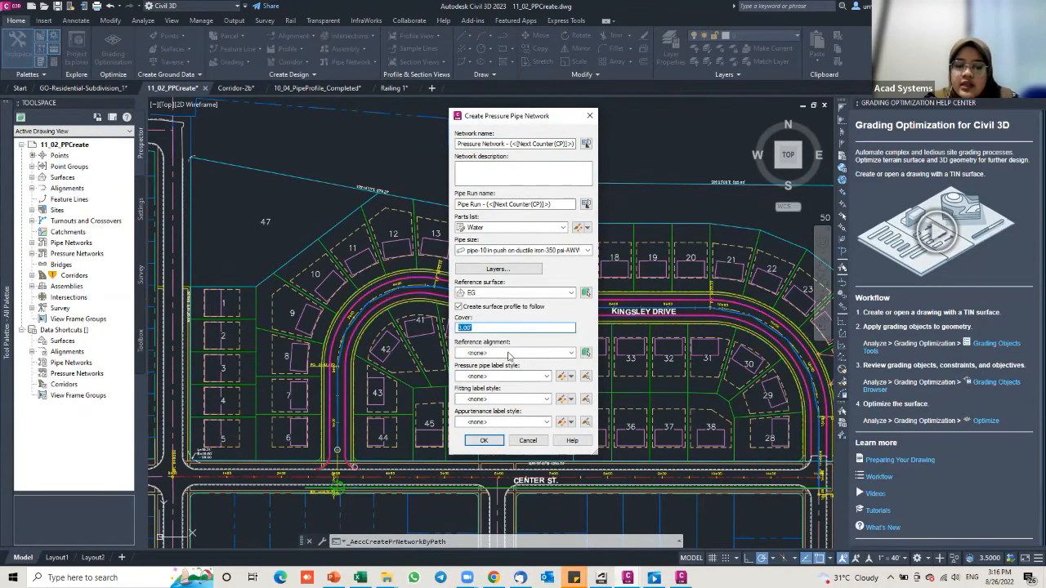
{"action": "type", "text": "5"}
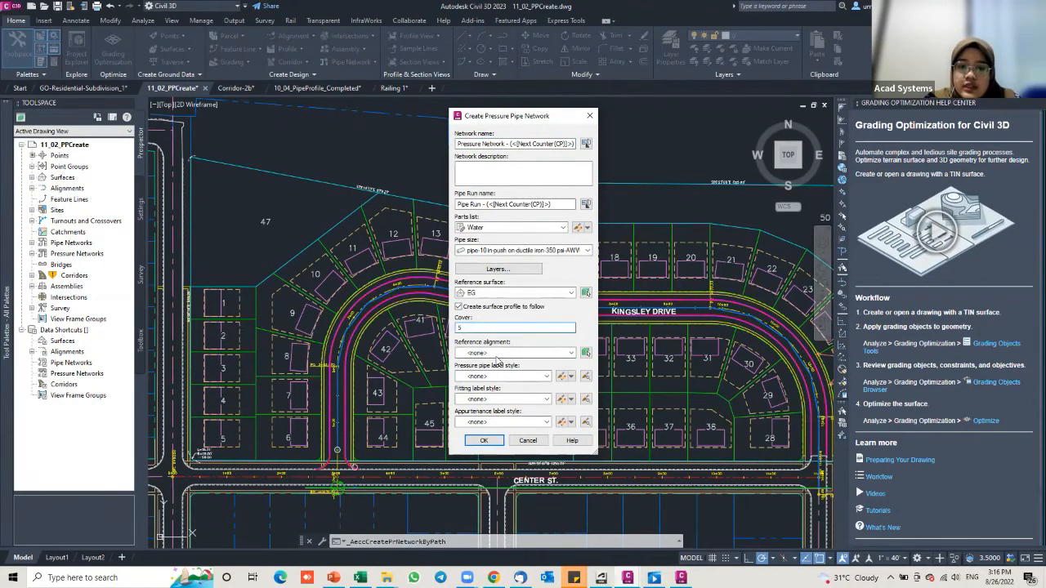
{"action": "left_click", "coordinate": [515, 352]}
{"action": "left_click", "coordinate": [445, 329]}
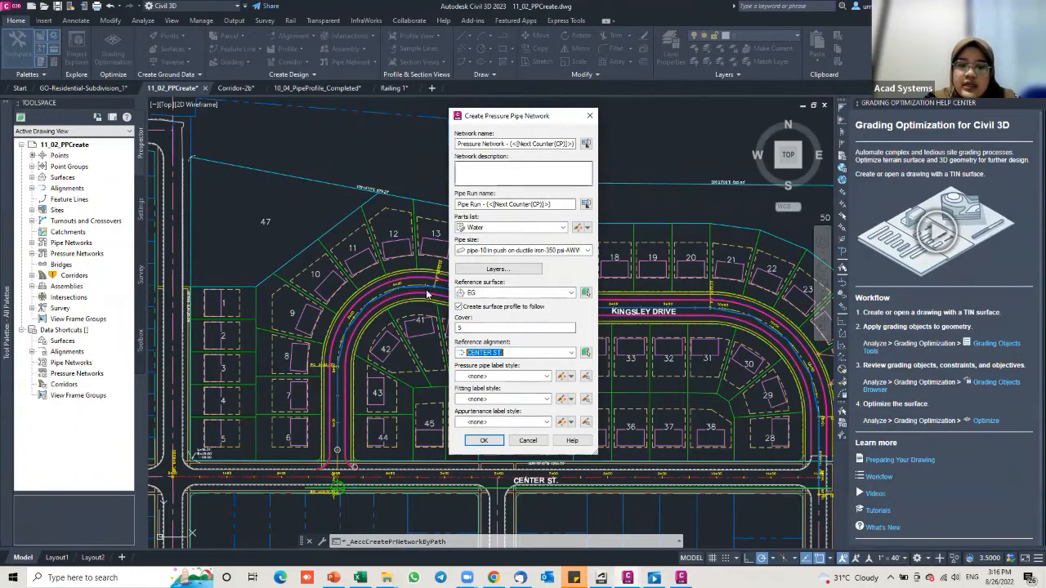
{"action": "left_click", "coordinate": [487, 442]}
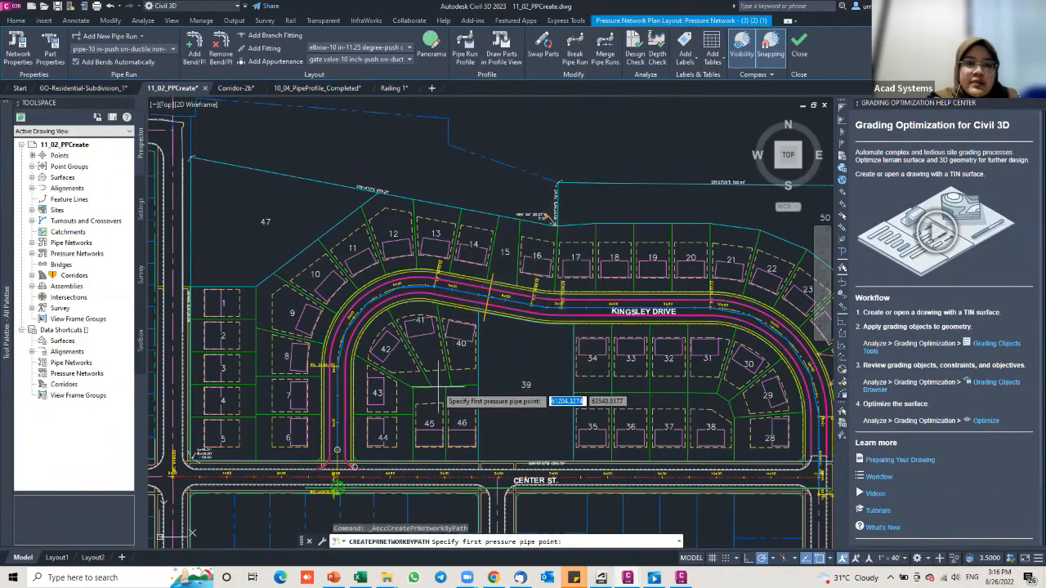
Step: Draw the four-point pressure pipe run from lot 12 past lot 15, across Kingsley Drive to lot 39
{"action": "left_click", "coordinate": [248, 155]}
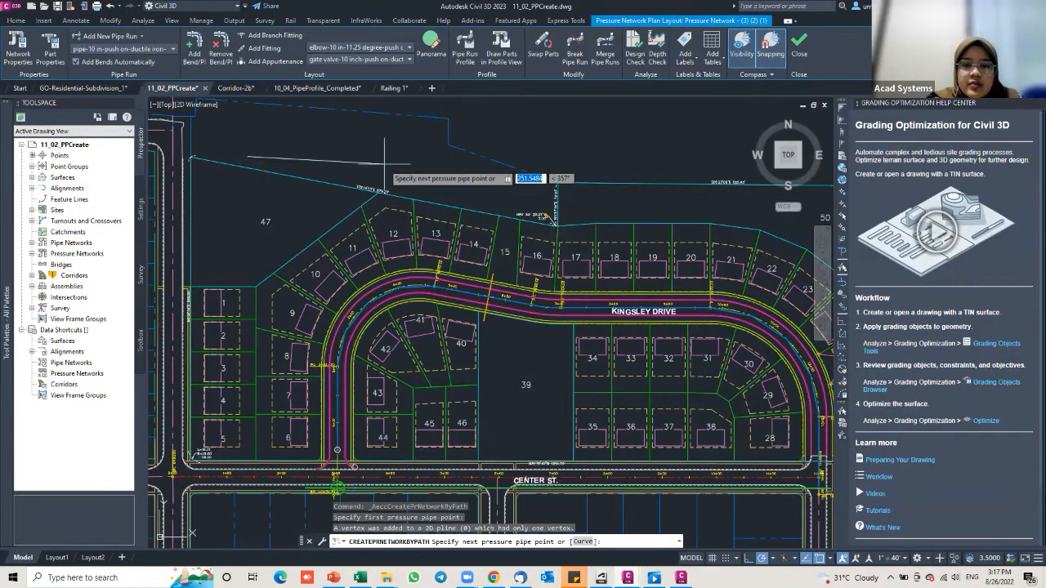
{"action": "left_click", "coordinate": [502, 201]}
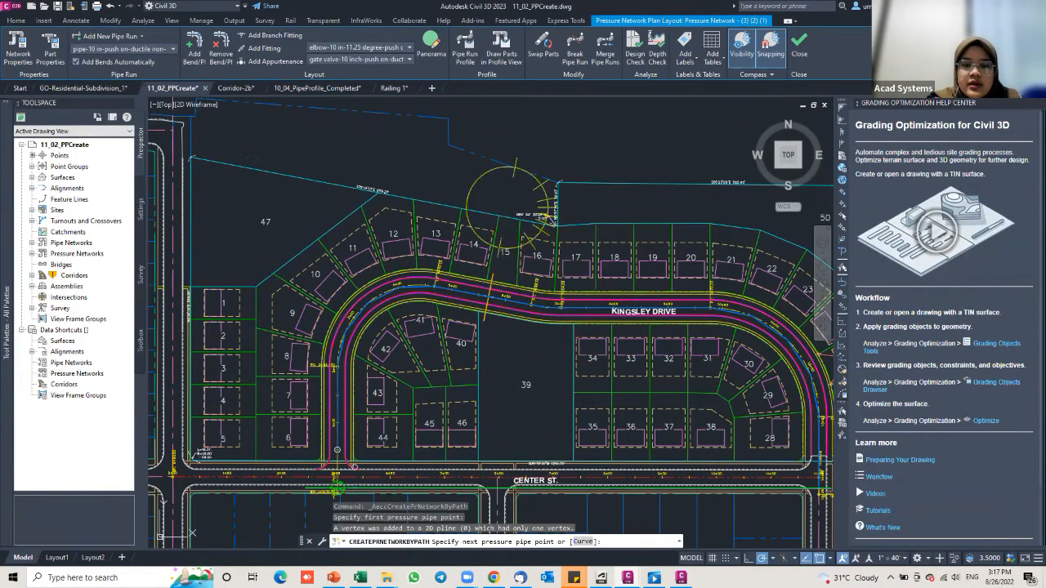
{"action": "left_click", "coordinate": [482, 342]}
{"action": "left_click", "coordinate": [554, 355]}
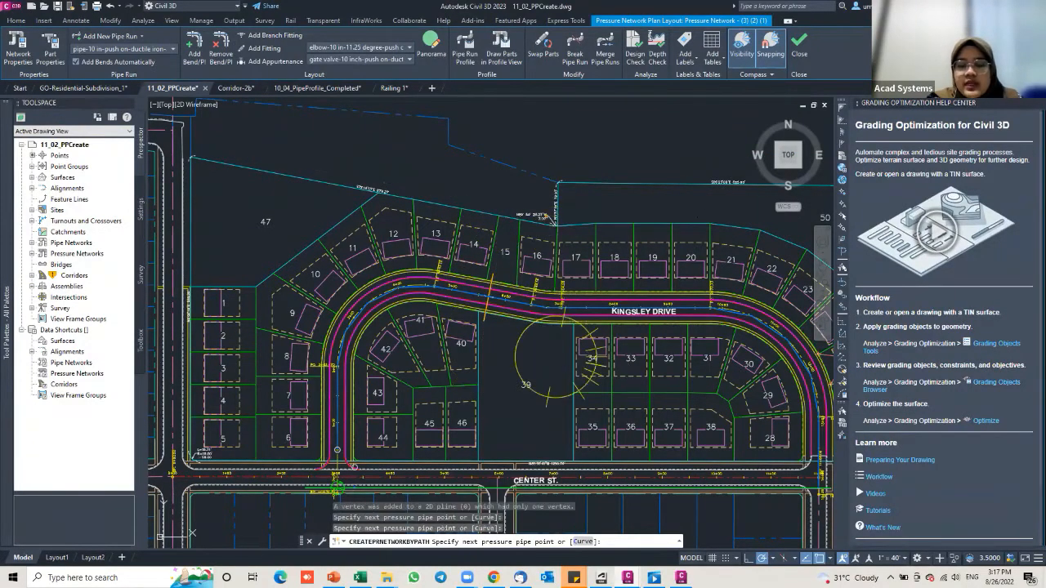
{"action": "key", "text": "Escape"}
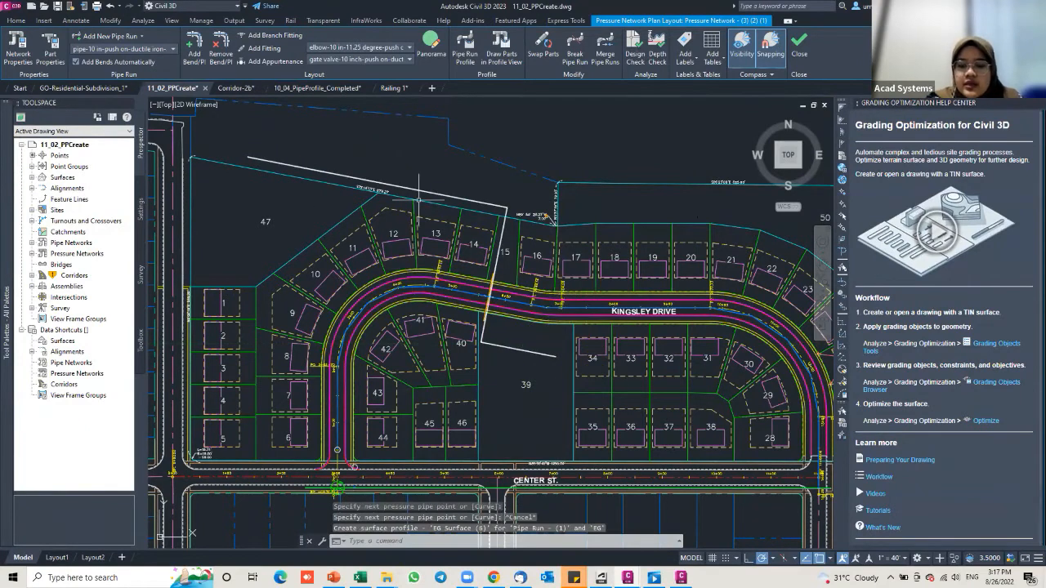
Step: Cancel the layout command, reopen and dismiss the network settings, then zoom and pan to review
{"action": "key", "text": "Escape"}
{"action": "key", "text": "Return"}
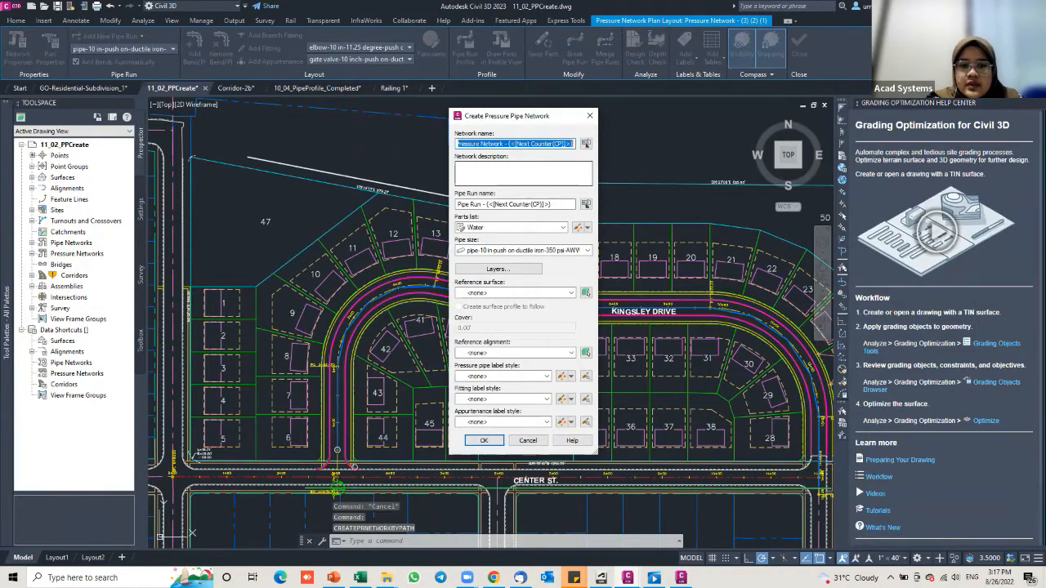
{"action": "key", "text": "Return"}
{"action": "scroll", "coordinate": [382, 179], "scroll_direction": "up", "scroll_amount": 6}
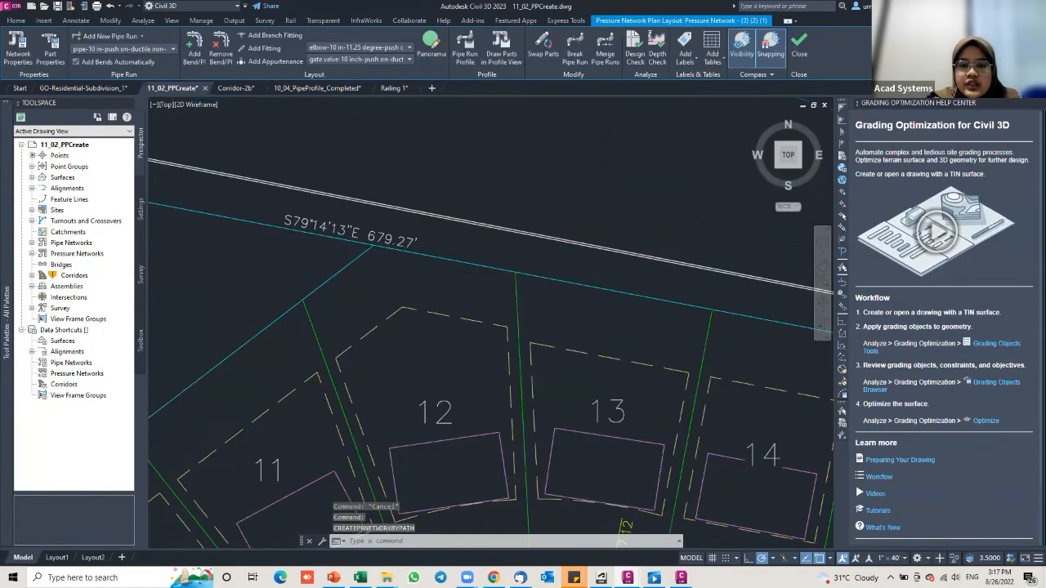
{"action": "scroll", "coordinate": [409, 202], "scroll_direction": "down", "scroll_amount": 6}
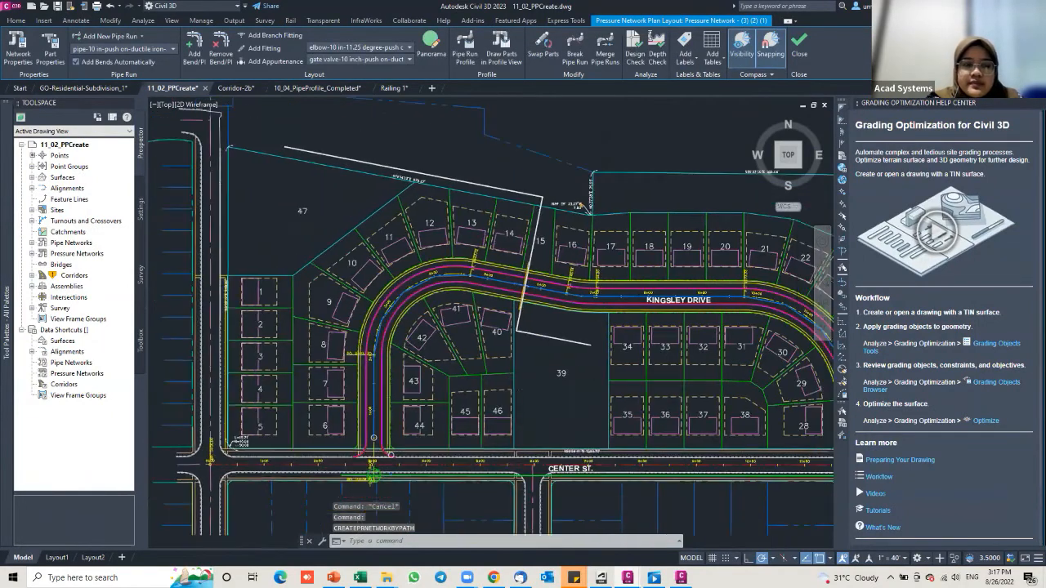
{"action": "scroll", "coordinate": [503, 243], "scroll_direction": "up", "scroll_amount": 3}
{"action": "middle_click_drag", "start_coordinate": [415, 152], "coordinate": [482, 248]}
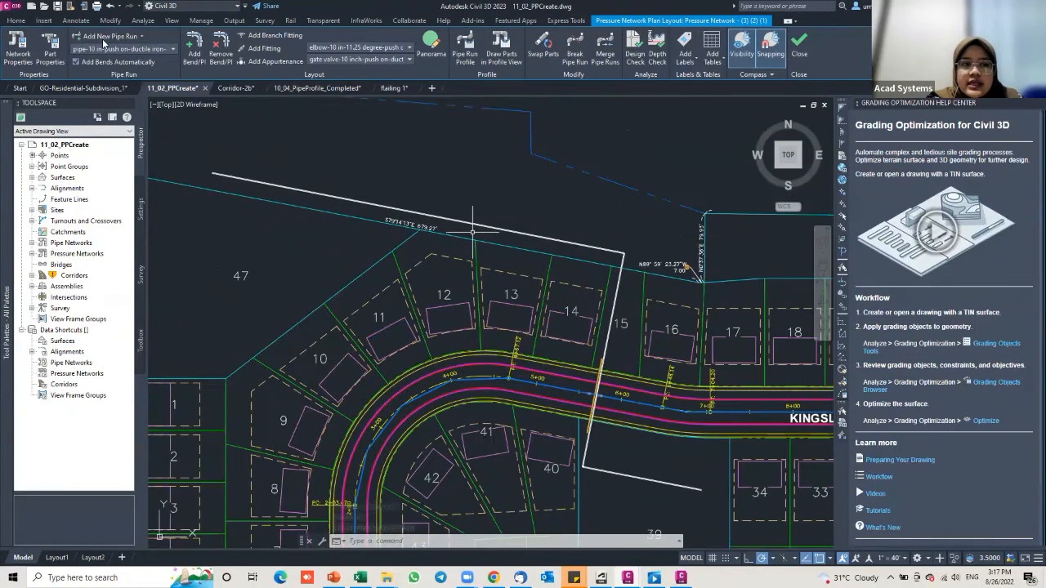
{"action": "scroll", "coordinate": [399, 166], "scroll_direction": "down", "scroll_amount": 3}
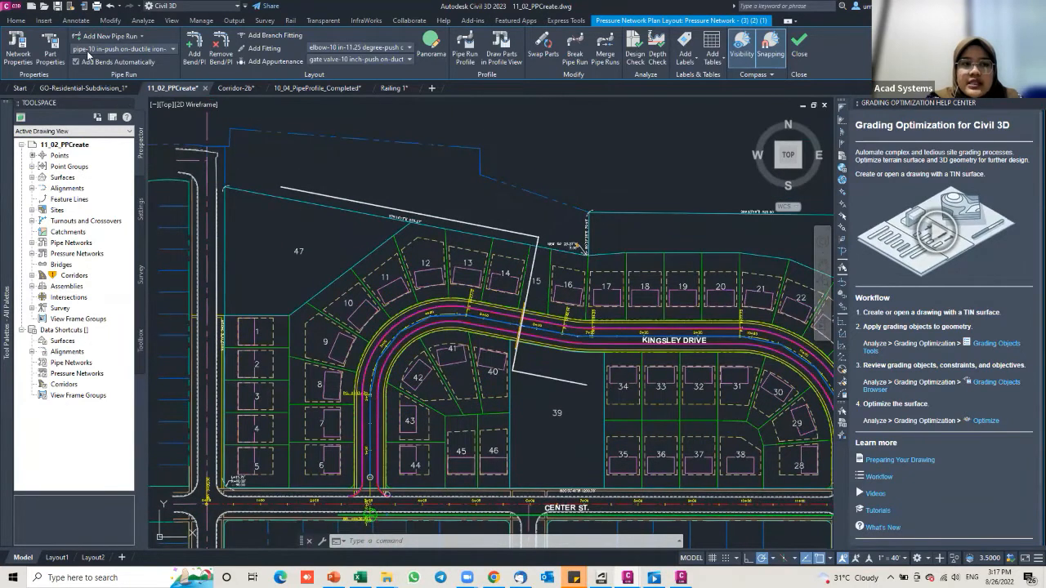
{"action": "left_click", "coordinate": [155, 49]}
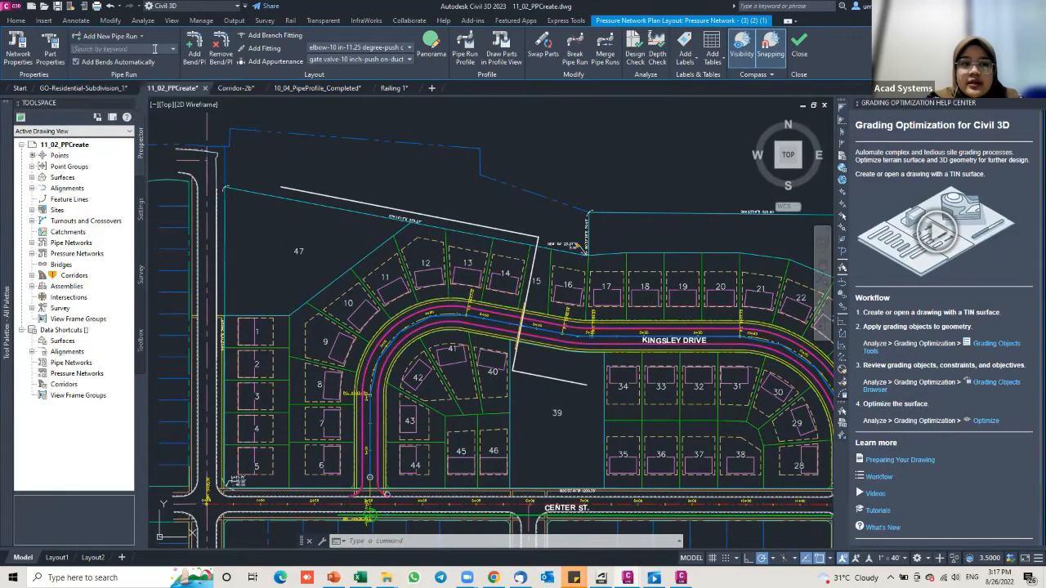
{"action": "left_click", "coordinate": [133, 47]}
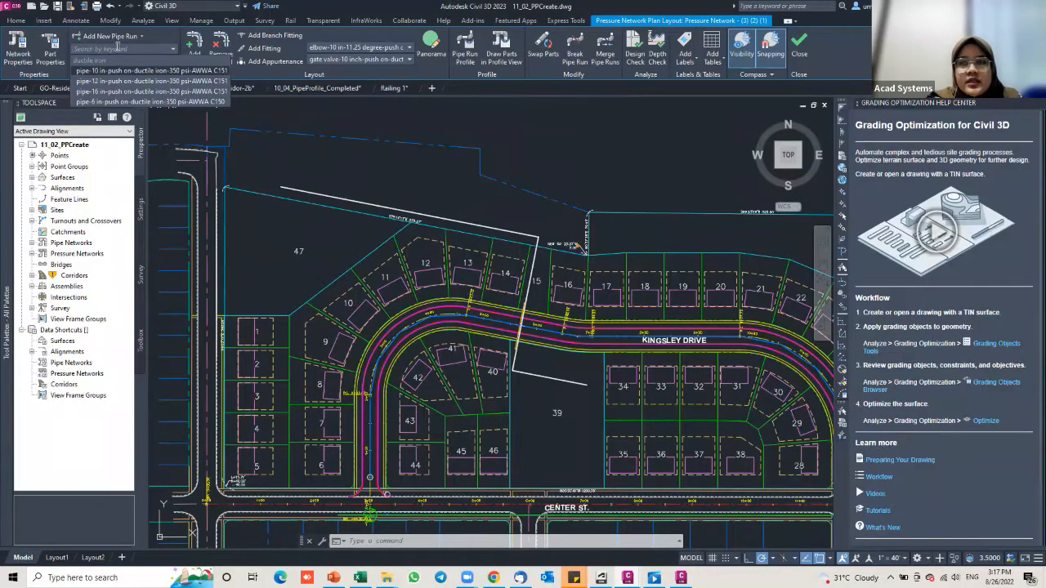
{"action": "type", "text": "1"}
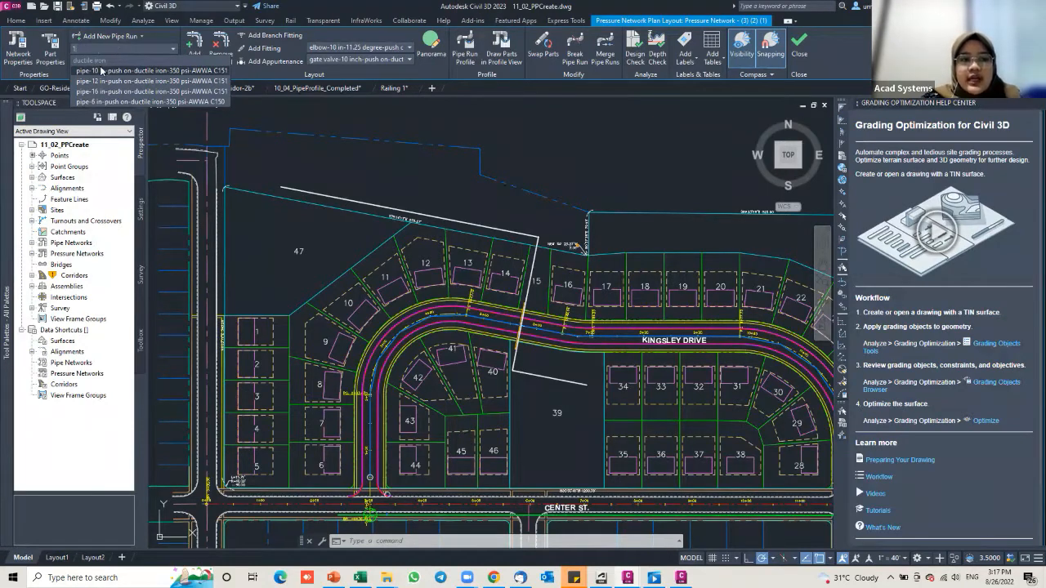
{"action": "type", "text": "2"}
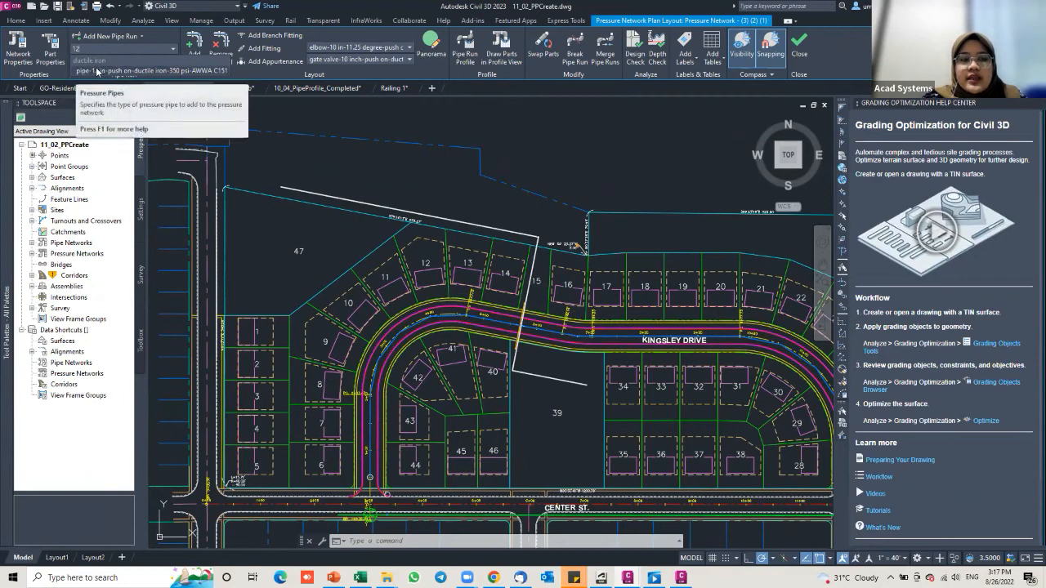
{"action": "left_click", "coordinate": [142, 46]}
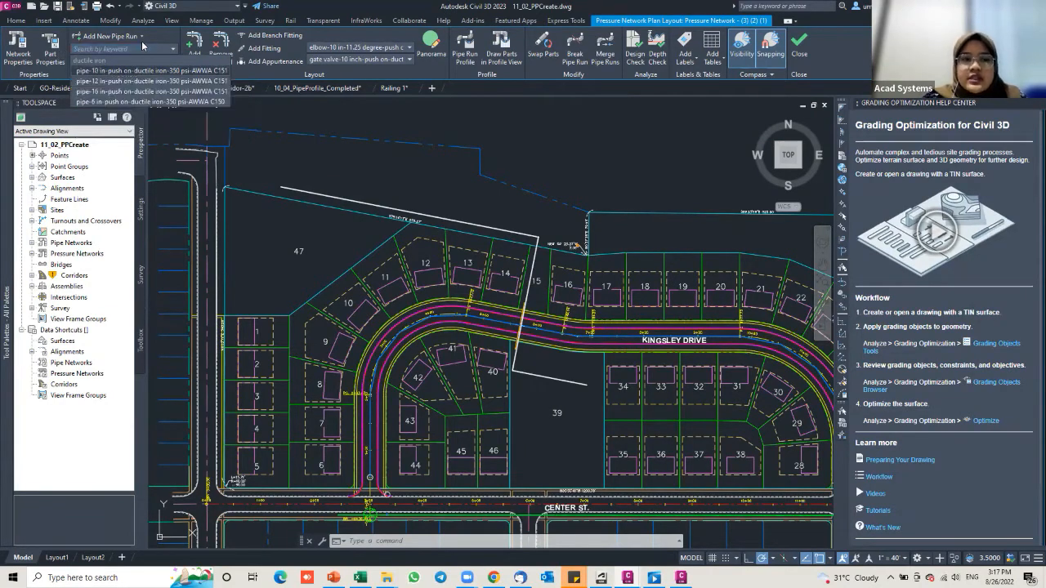
{"action": "left_click", "coordinate": [330, 47]}
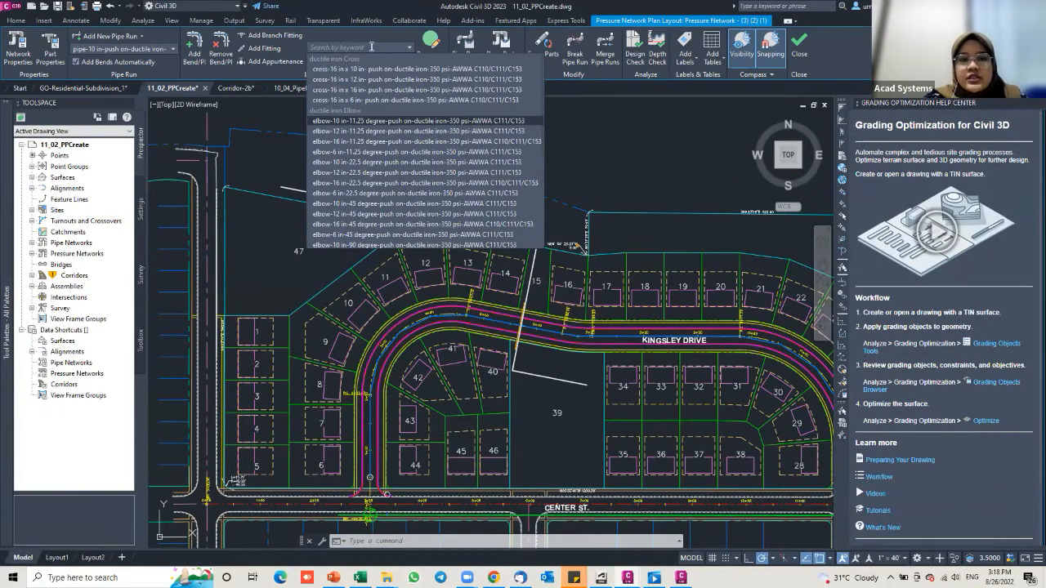
{"action": "type", "text": "12"}
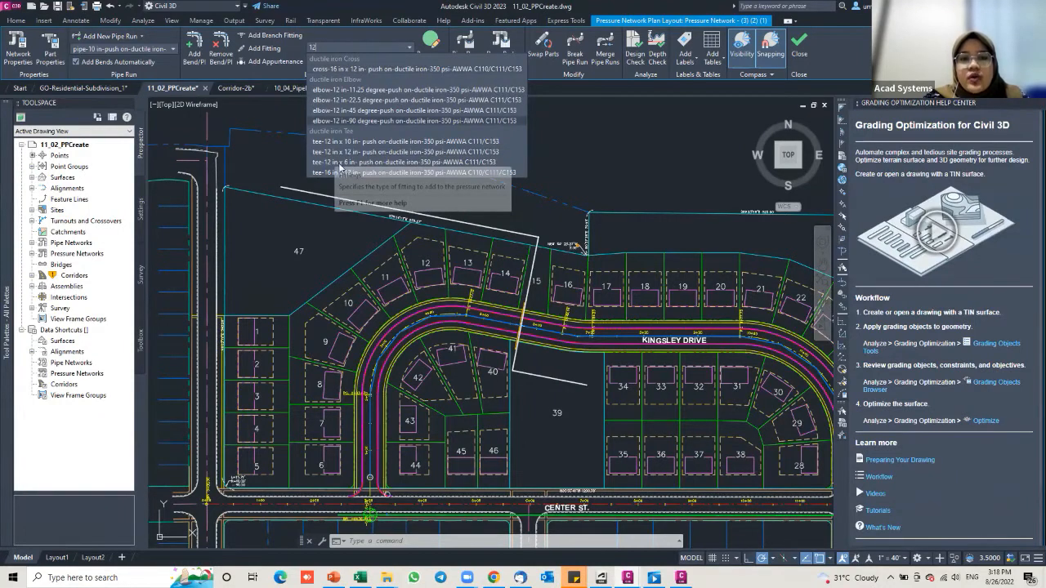
{"action": "left_click", "coordinate": [410, 50]}
{"action": "left_click", "coordinate": [319, 59]}
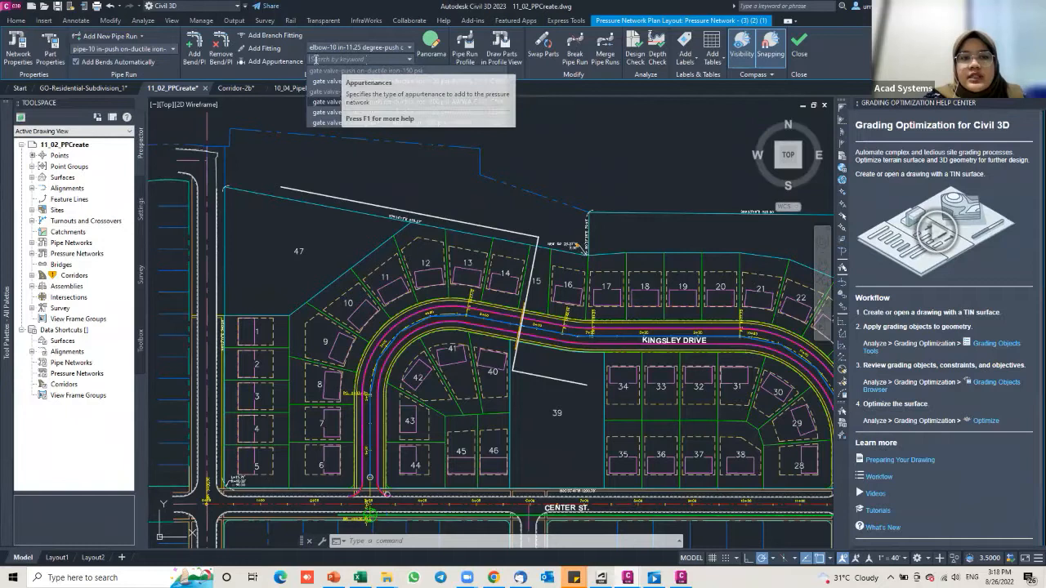
{"action": "left_click", "coordinate": [387, 58]}
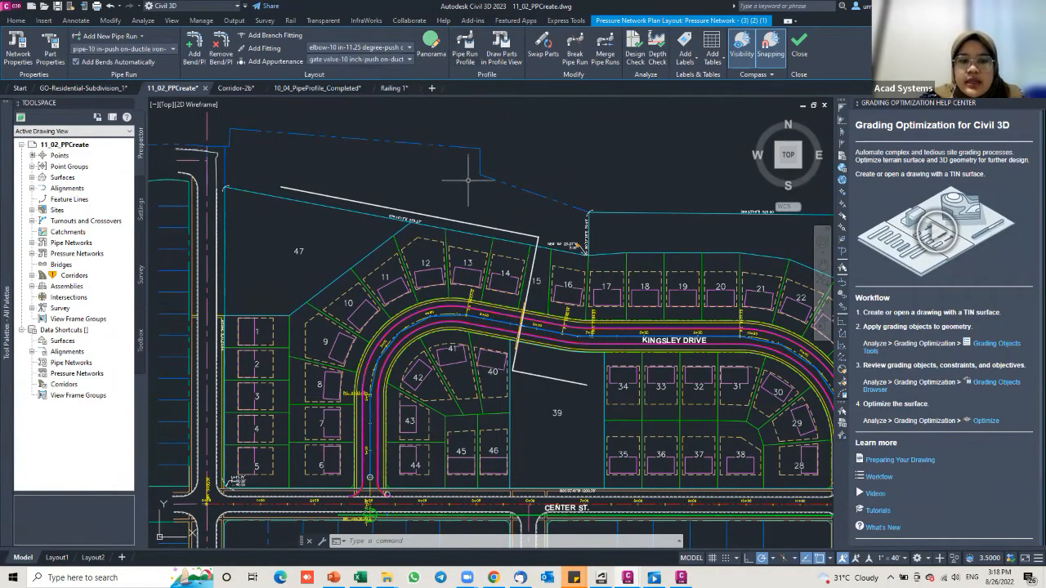
Step: Select the Kingsley Drive pressure pipe run and launch the Pipe Run Profile command
{"action": "middle_click_drag", "start_coordinate": [459, 172], "coordinate": [415, 153]}
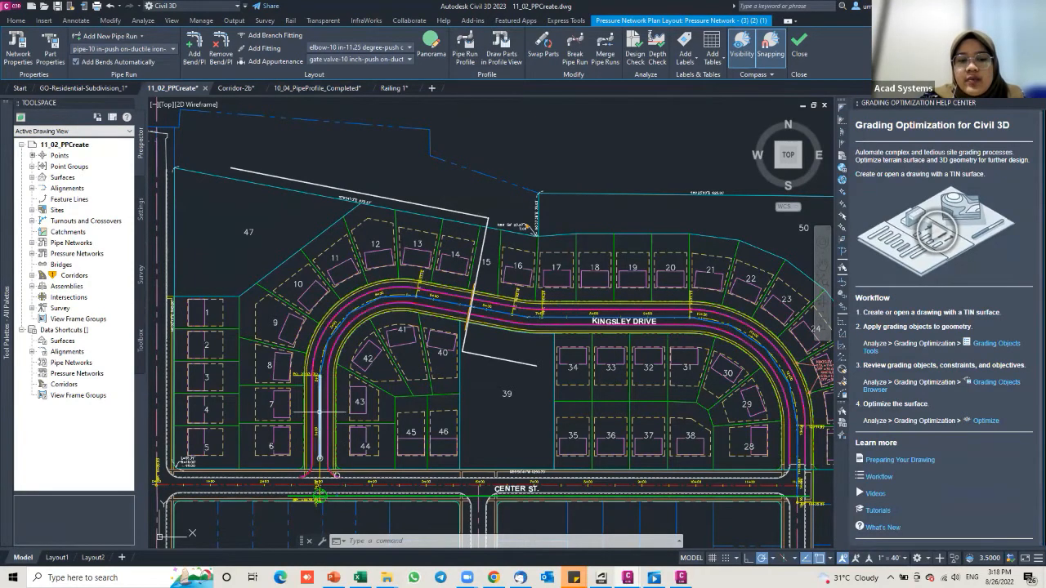
{"action": "left_click", "coordinate": [419, 289]}
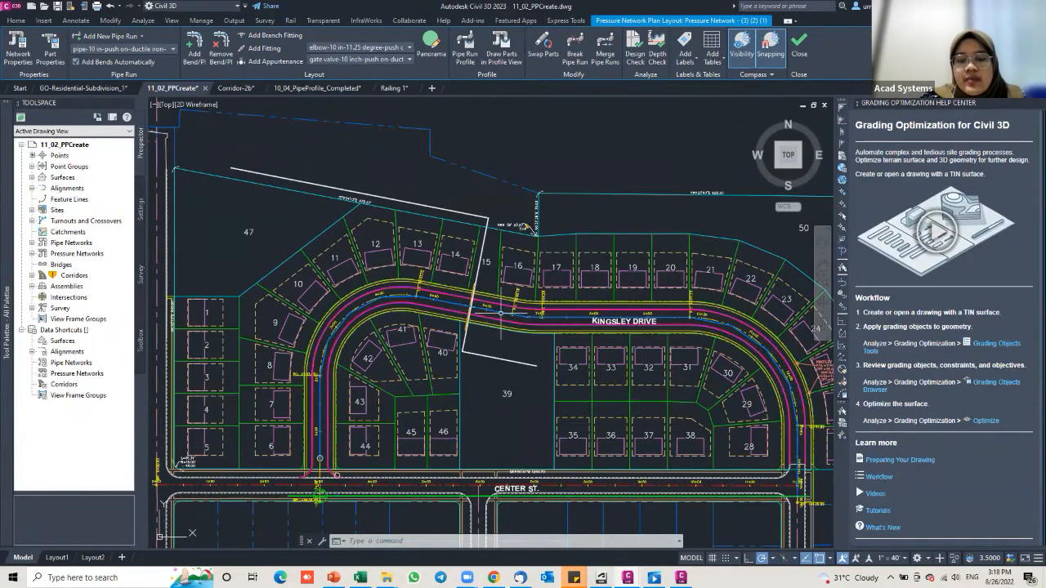
{"action": "scroll", "coordinate": [500, 312], "scroll_direction": "up", "scroll_amount": 3}
{"action": "scroll", "coordinate": [498, 311], "scroll_direction": "down", "scroll_amount": 1}
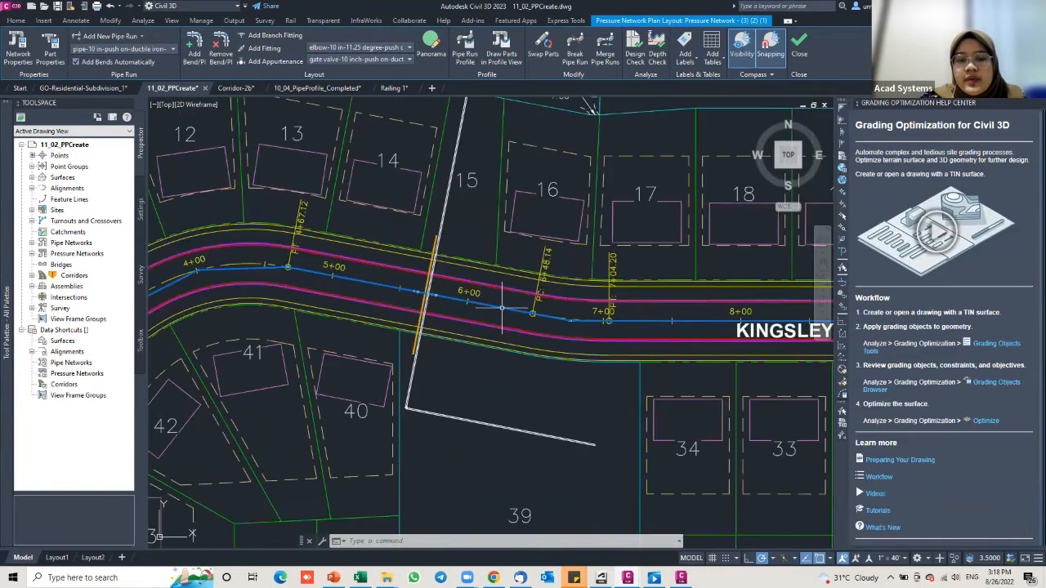
{"action": "scroll", "coordinate": [501, 308], "scroll_direction": "down", "scroll_amount": 2}
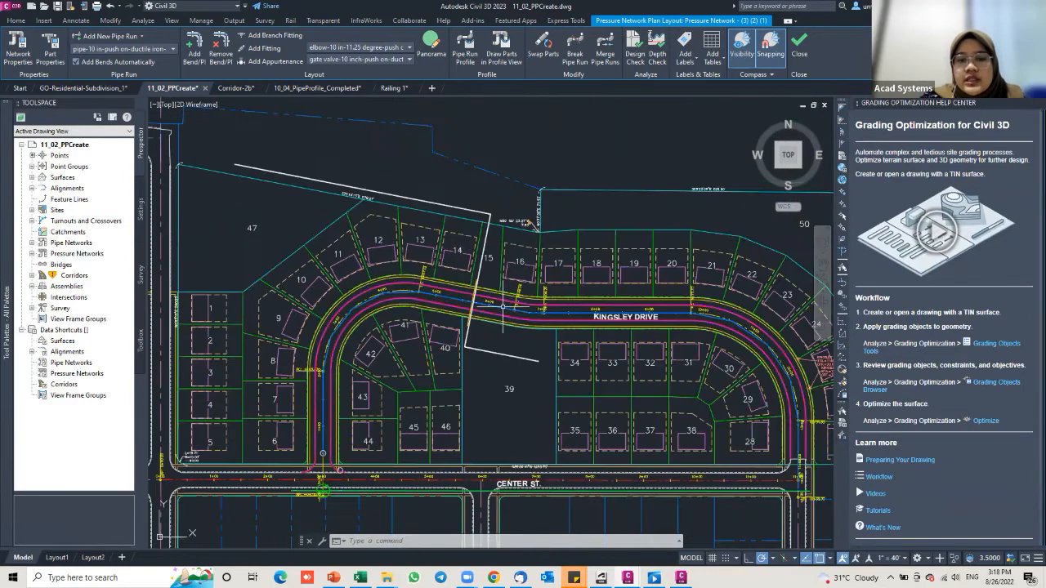
{"action": "left_click", "coordinate": [458, 50]}
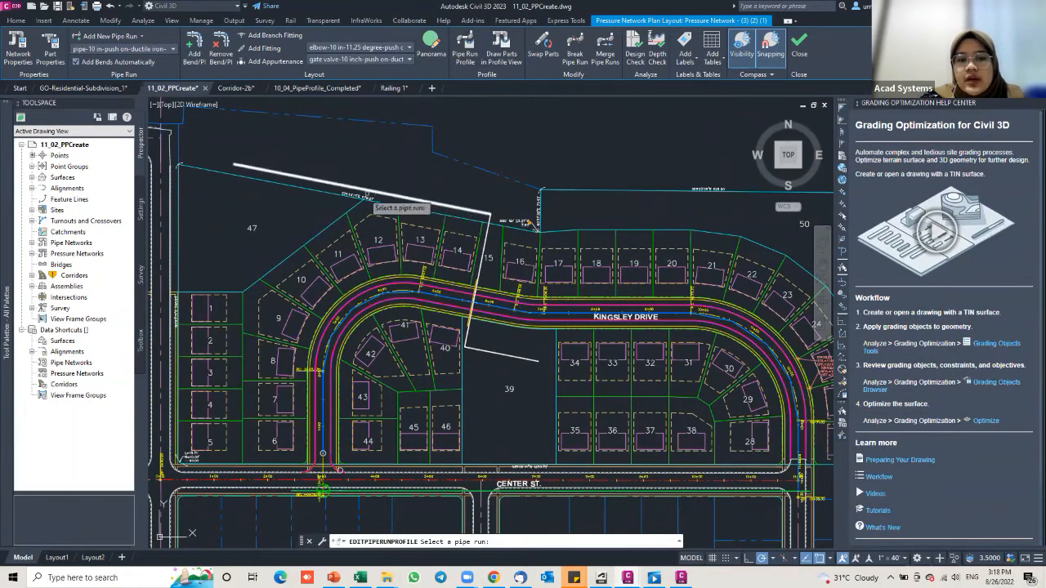
Step: Pick the new pipe run and reference EG Surface (6) at 5.00' offset with a new profile view
{"action": "left_click", "coordinate": [321, 183]}
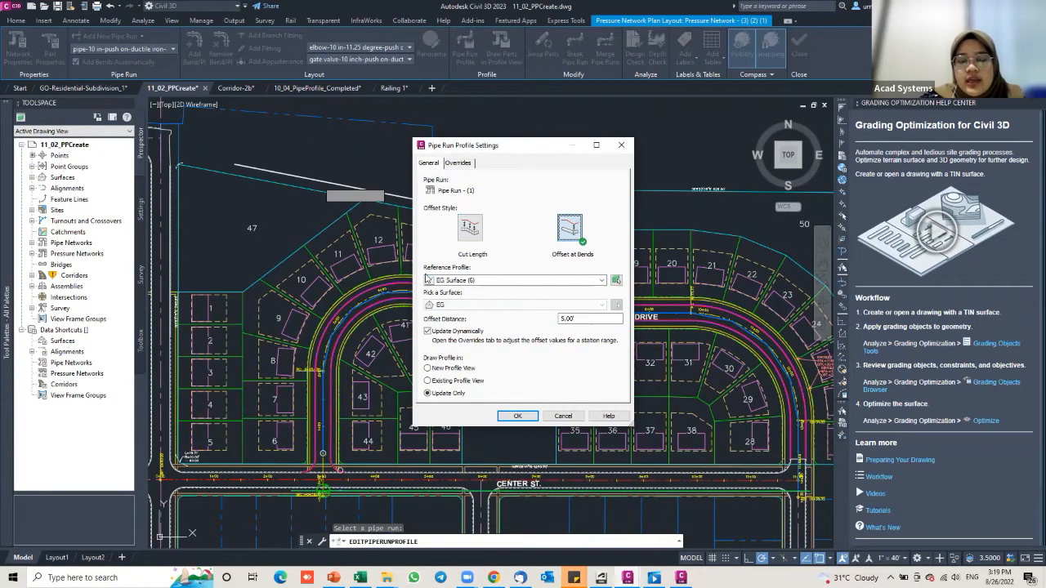
{"action": "left_click", "coordinate": [479, 281]}
{"action": "left_click", "coordinate": [474, 300]}
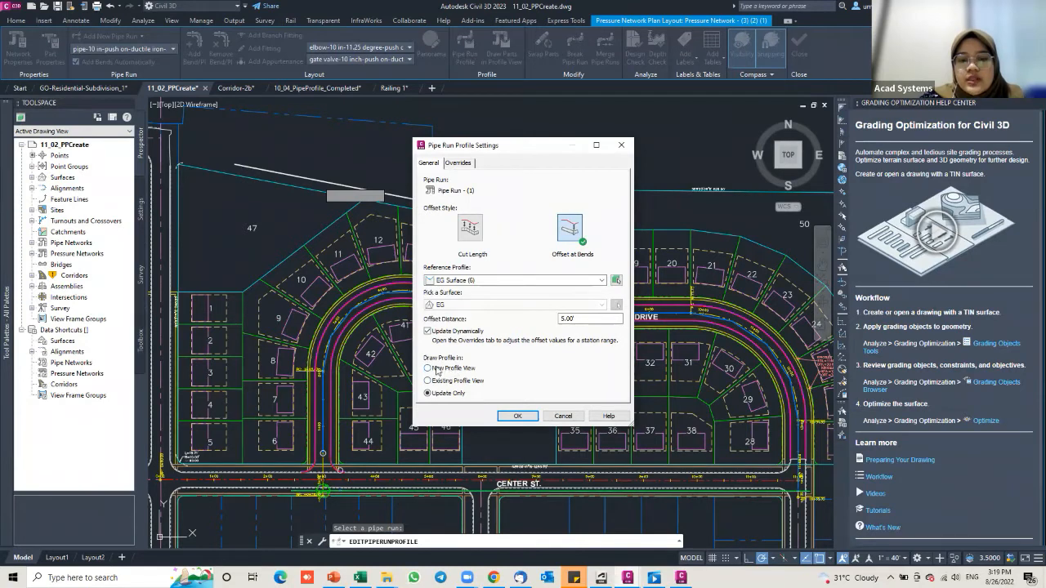
{"action": "left_click", "coordinate": [518, 416]}
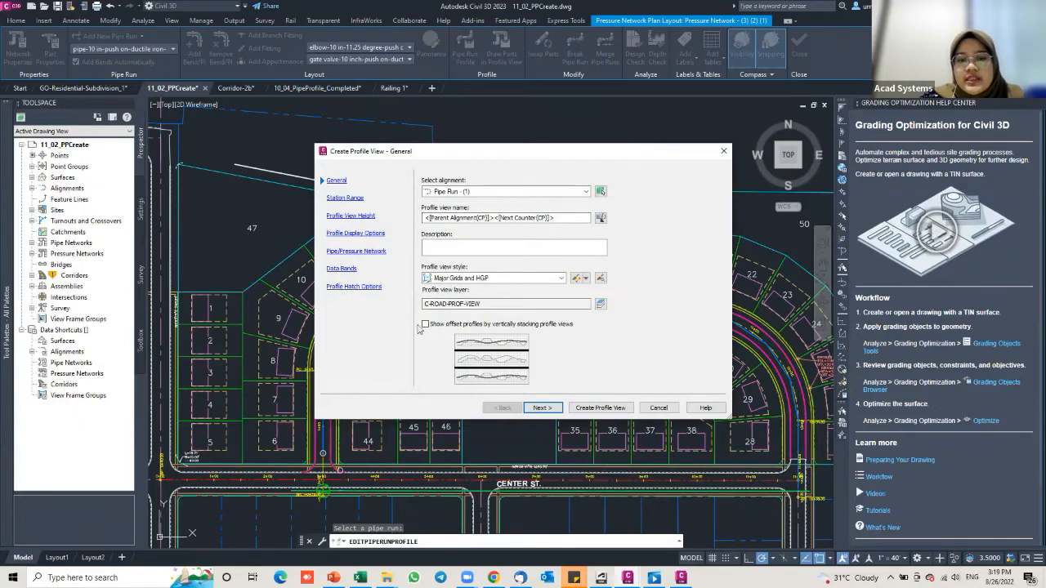
Step: Review the profile view wizard pages, including the three pressure pipes and two fittings, and create it
{"action": "left_click", "coordinate": [350, 201]}
{"action": "left_click", "coordinate": [337, 180]}
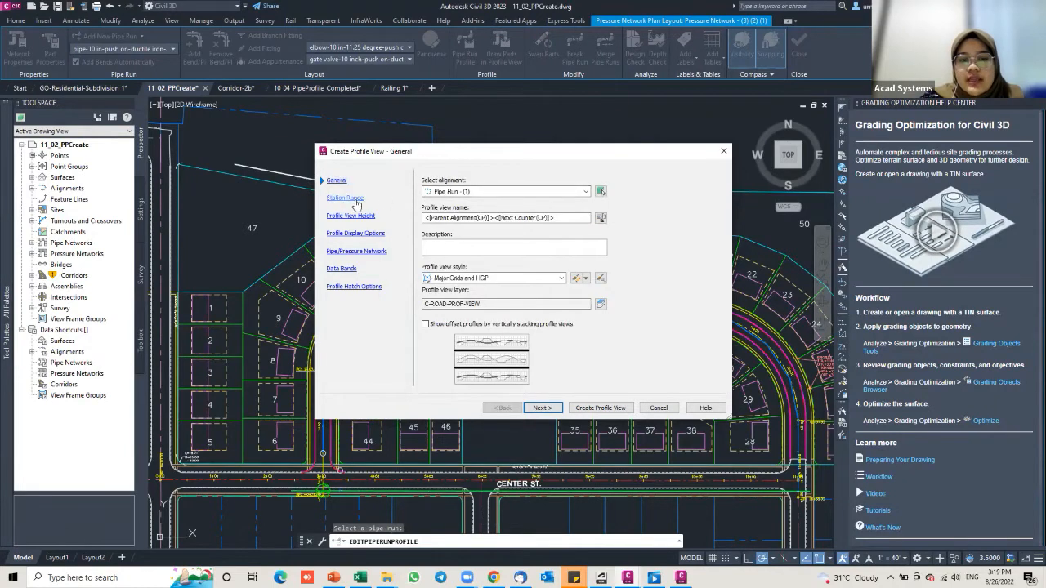
{"action": "left_click", "coordinate": [352, 198]}
{"action": "left_click", "coordinate": [353, 217]}
{"action": "left_click", "coordinate": [363, 234]}
{"action": "left_click", "coordinate": [374, 251]}
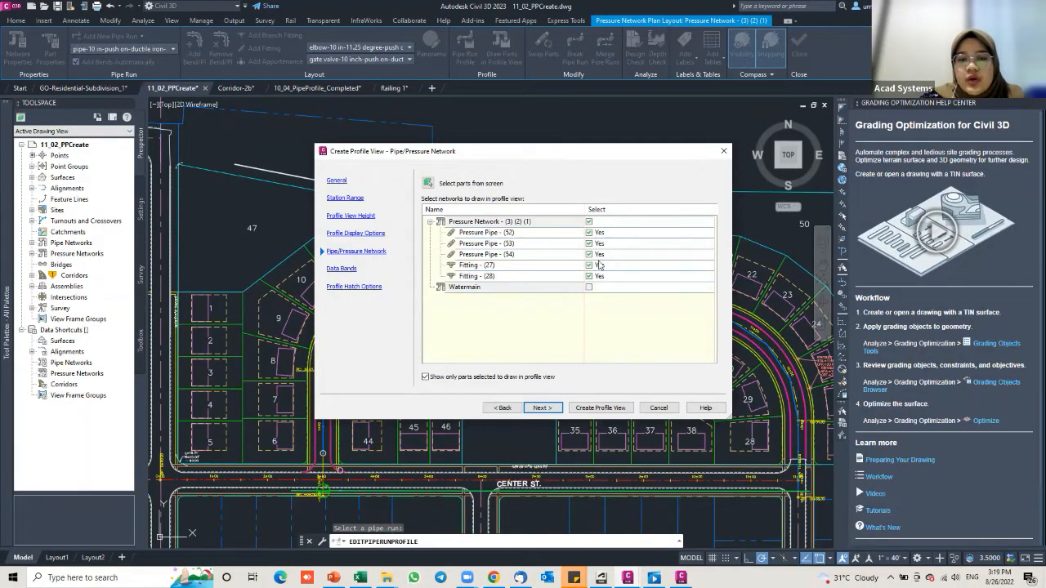
{"action": "left_click", "coordinate": [341, 268]}
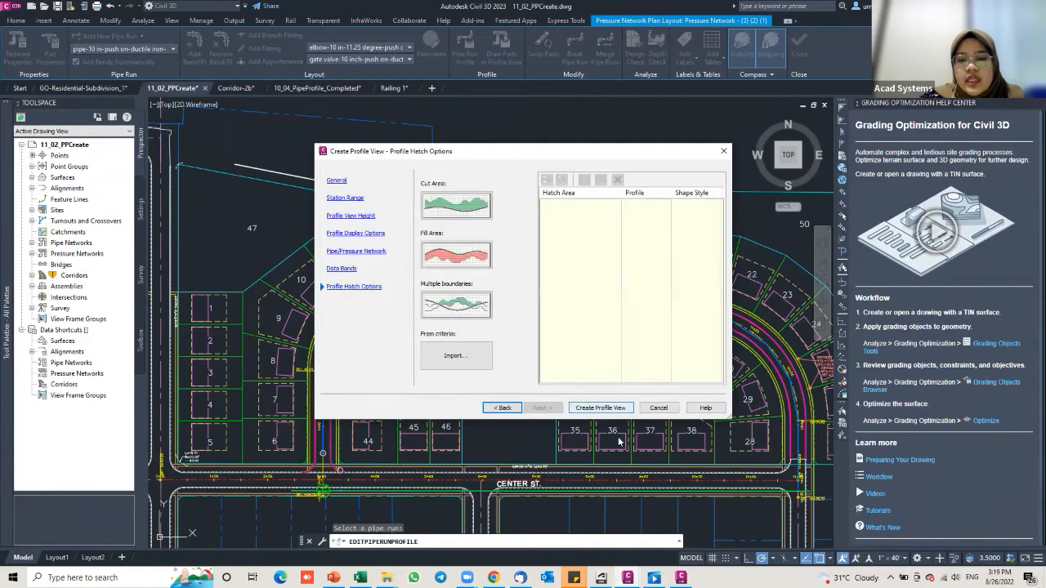
{"action": "left_click", "coordinate": [589, 409]}
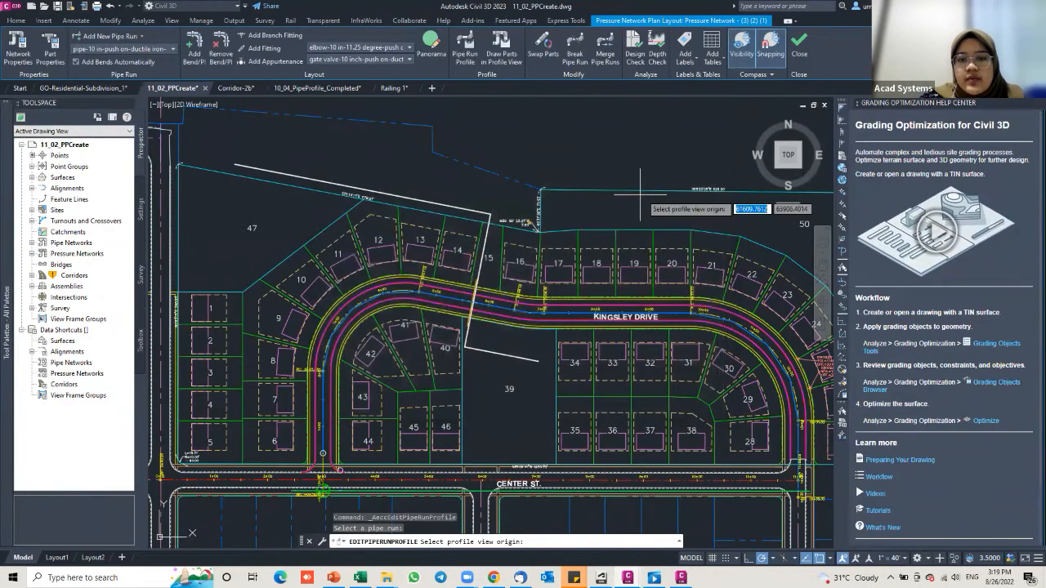
Step: Place the Pipe Run - (1) profile view origin in empty drawing space
{"action": "scroll", "coordinate": [659, 196], "scroll_direction": "down", "scroll_amount": 4}
{"action": "middle_click_drag", "start_coordinate": [659, 193], "coordinate": [315, 231]}
{"action": "left_click", "coordinate": [518, 237]}
Step: Zoom and pan around the new profile view to inspect the pipe below the ground line
{"action": "scroll", "coordinate": [629, 197], "scroll_direction": "down", "scroll_amount": 2}
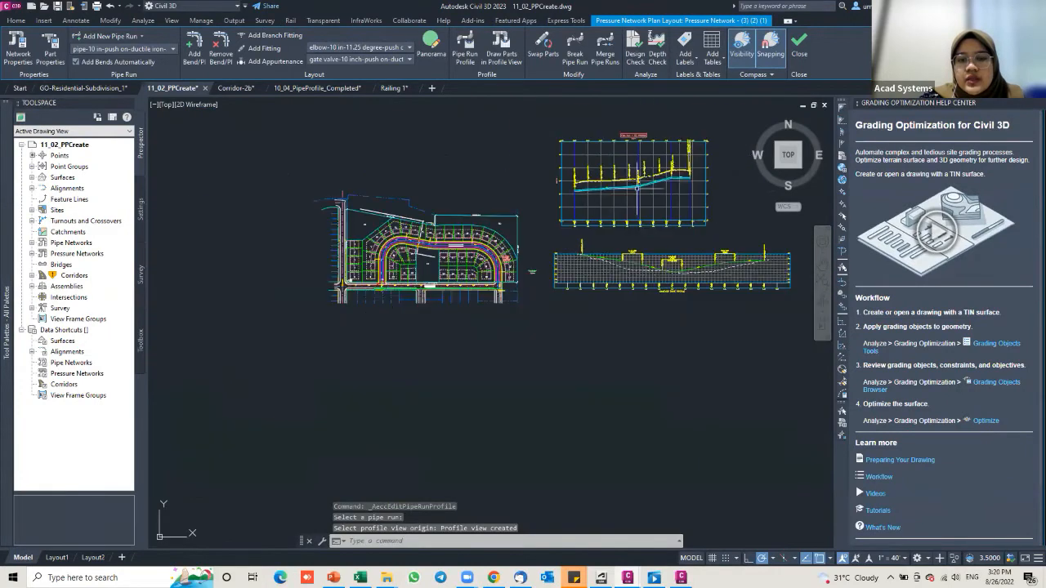
{"action": "middle_click_drag", "start_coordinate": [626, 197], "coordinate": [572, 237]}
{"action": "scroll", "coordinate": [588, 217], "scroll_direction": "up", "scroll_amount": 4}
{"action": "scroll", "coordinate": [371, 219], "scroll_direction": "up", "scroll_amount": 5}
{"action": "scroll", "coordinate": [426, 219], "scroll_direction": "down", "scroll_amount": 2}
{"action": "mouse_move", "coordinate": [383, 233]}
{"action": "middle_mouse_down"}
{"action": "mouse_move", "coordinate": [378, 243]}
{"action": "mouse_move", "coordinate": [284, 255]}
{"action": "middle_mouse_up"}
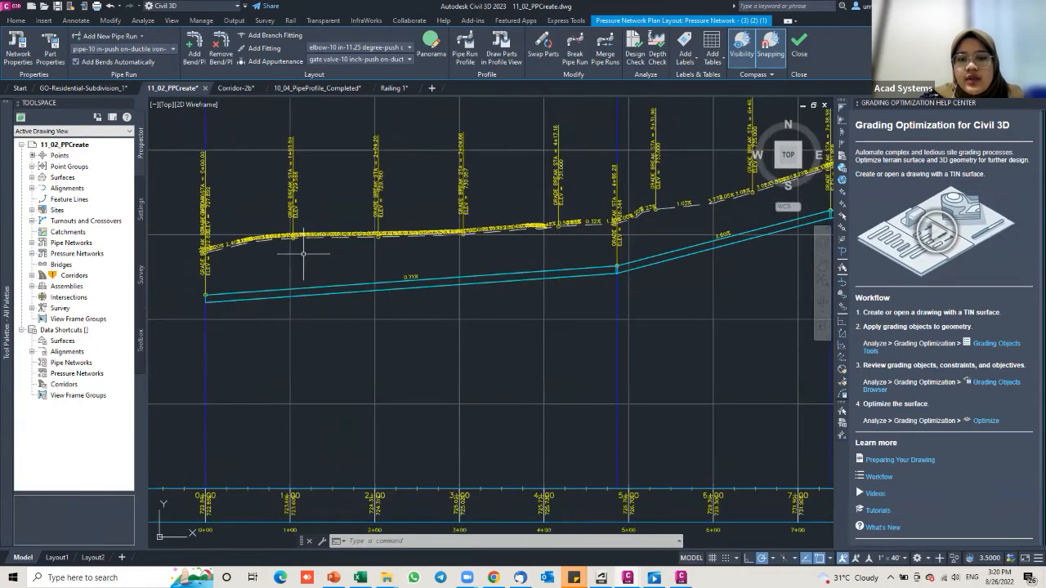
{"action": "scroll", "coordinate": [447, 237], "scroll_direction": "up", "scroll_amount": 6}
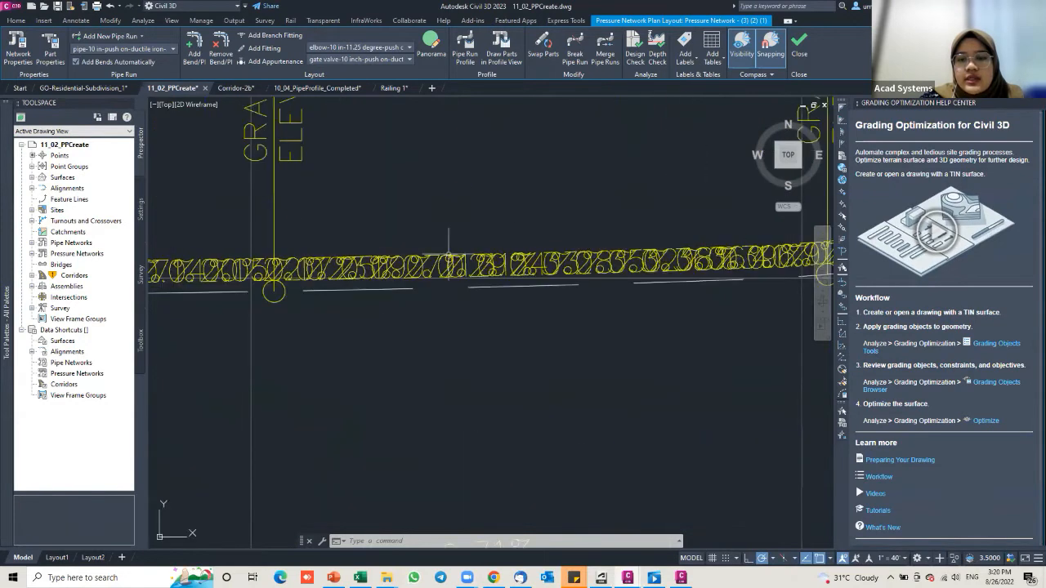
{"action": "scroll", "coordinate": [428, 280], "scroll_direction": "down", "scroll_amount": 2}
{"action": "scroll", "coordinate": [468, 272], "scroll_direction": "down", "scroll_amount": 4}
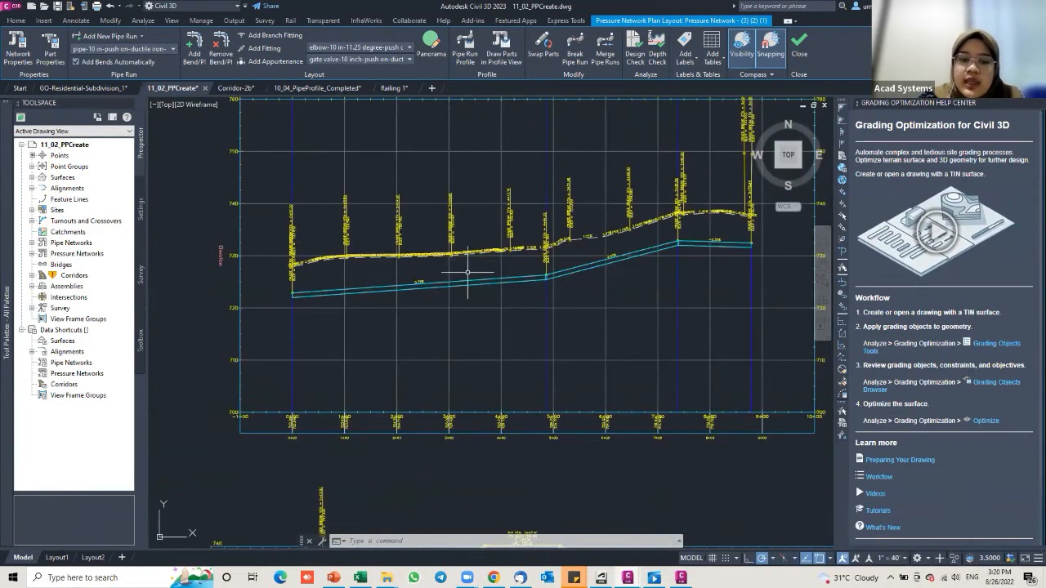
{"action": "scroll", "coordinate": [457, 273], "scroll_direction": "down", "scroll_amount": 3}
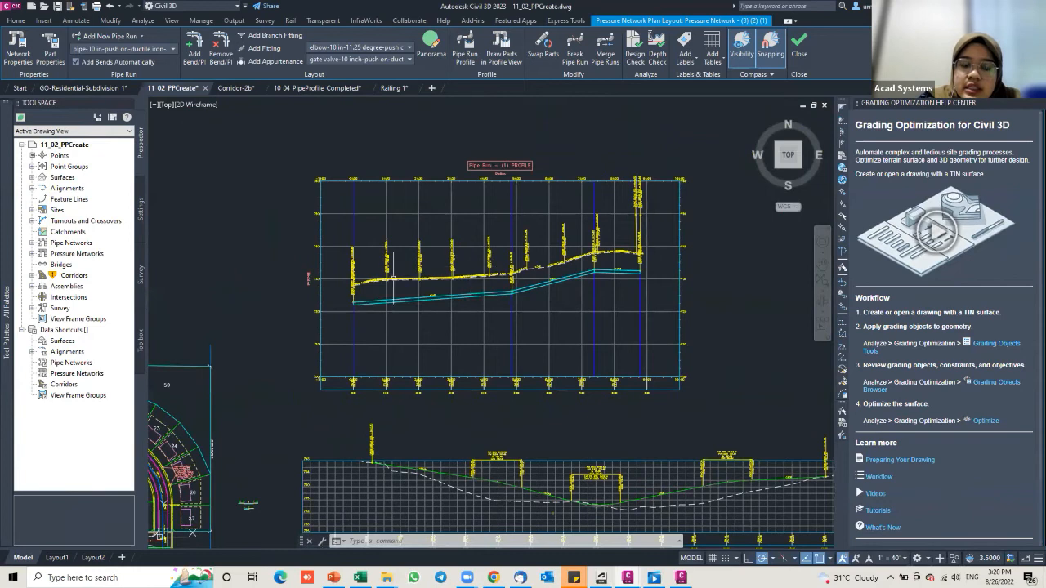
{"action": "scroll", "coordinate": [377, 293], "scroll_direction": "down", "scroll_amount": 4}
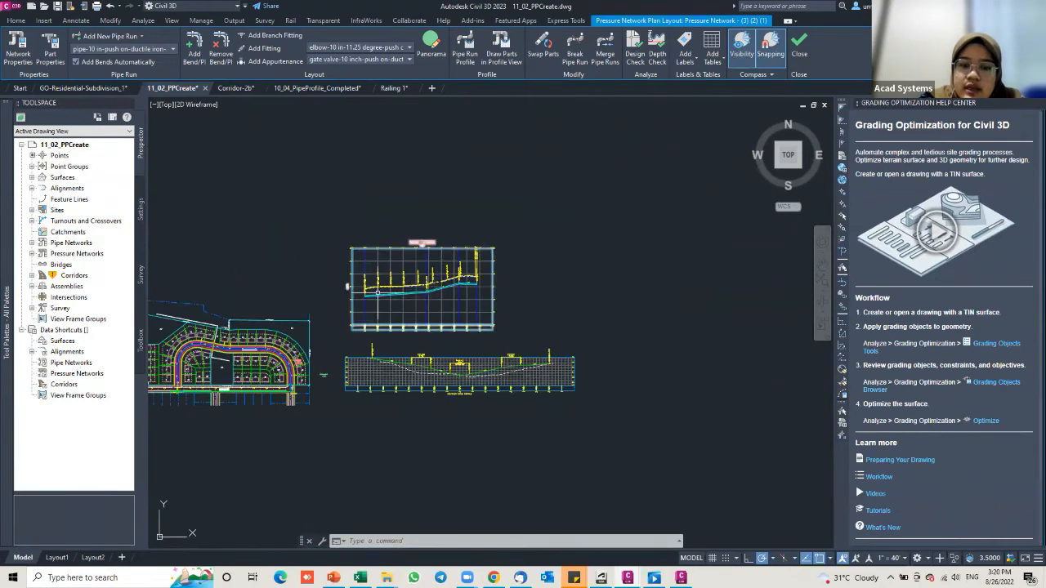
{"action": "scroll", "coordinate": [380, 292], "scroll_direction": "up", "scroll_amount": 3}
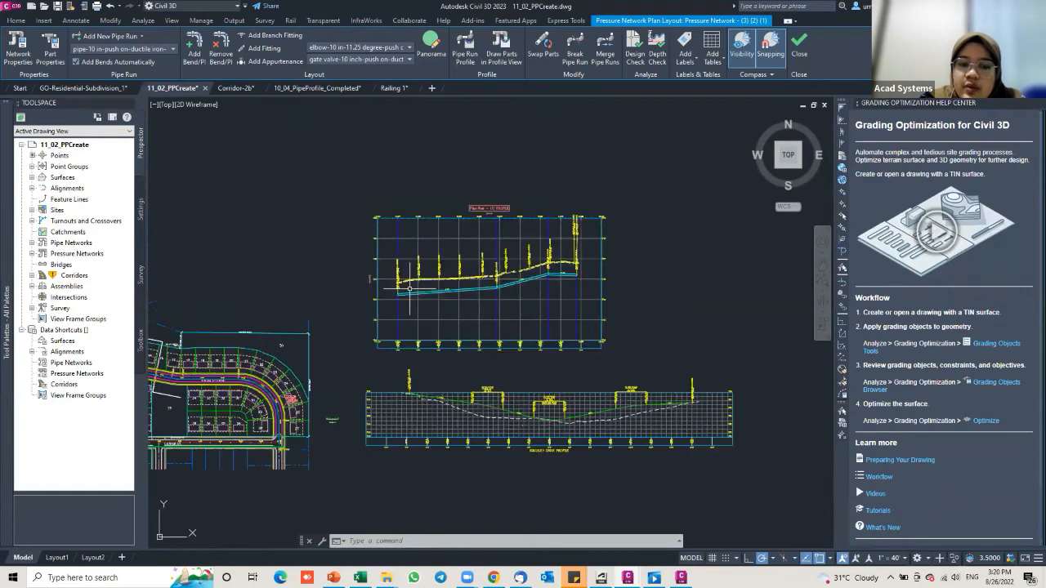
{"action": "scroll", "coordinate": [409, 287], "scroll_direction": "up", "scroll_amount": 4}
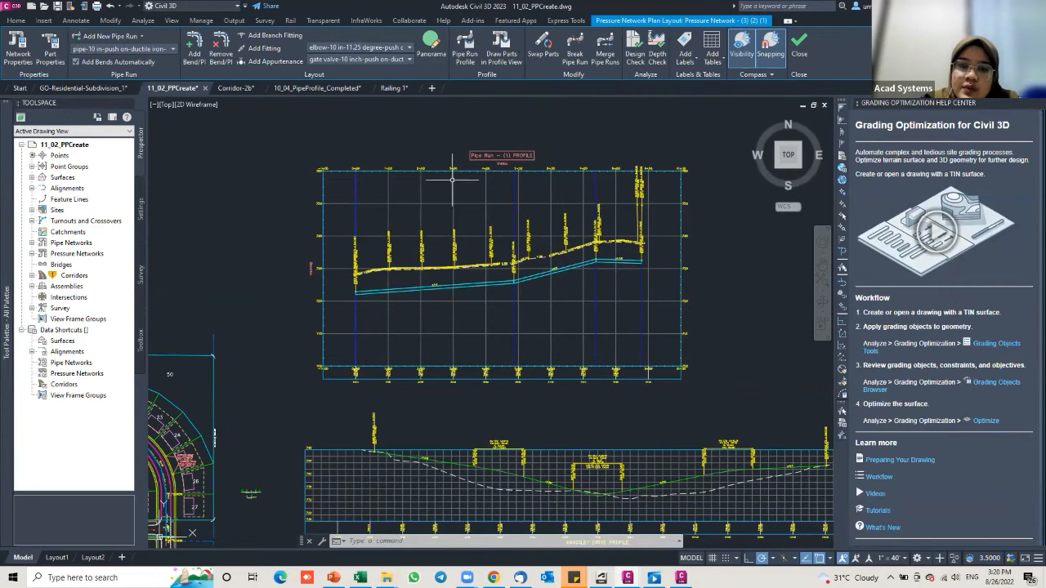
{"action": "scroll", "coordinate": [422, 277], "scroll_direction": "up", "scroll_amount": 2}
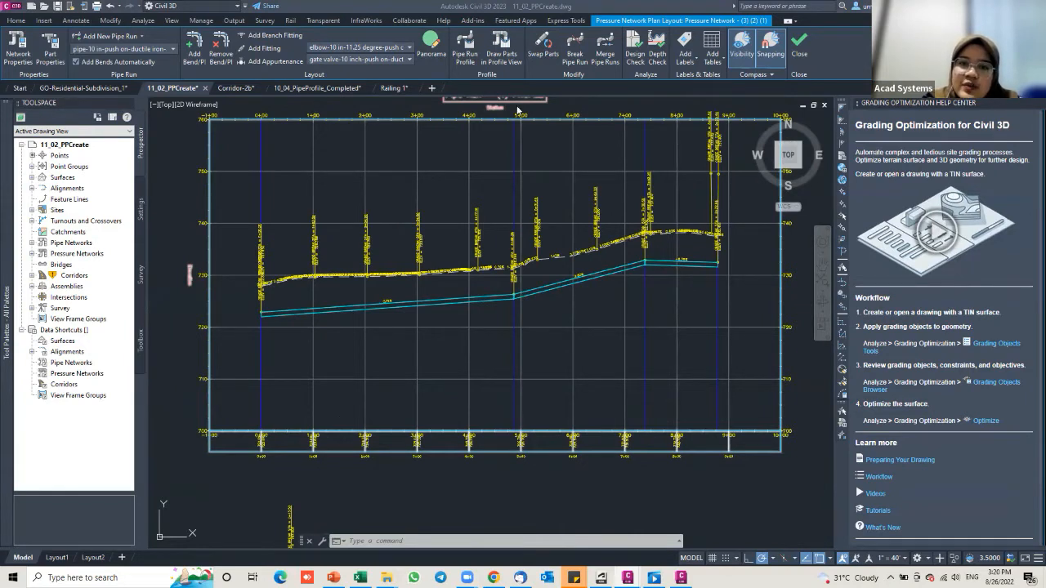
Step: Reopen the pipe run's profile settings and switch the offset style to Cut Length
{"action": "left_click", "coordinate": [465, 48]}
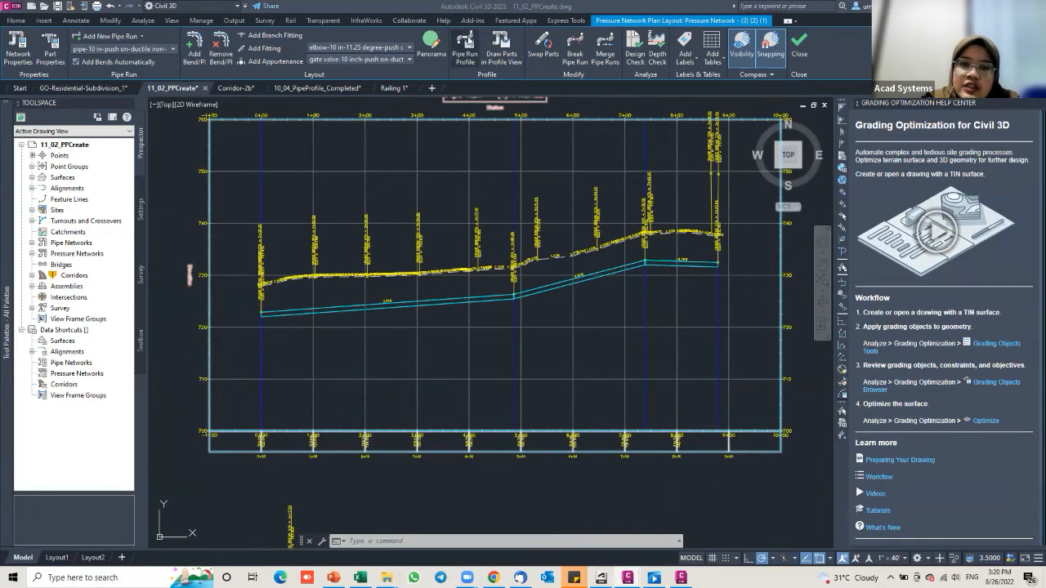
{"action": "left_click", "coordinate": [467, 52]}
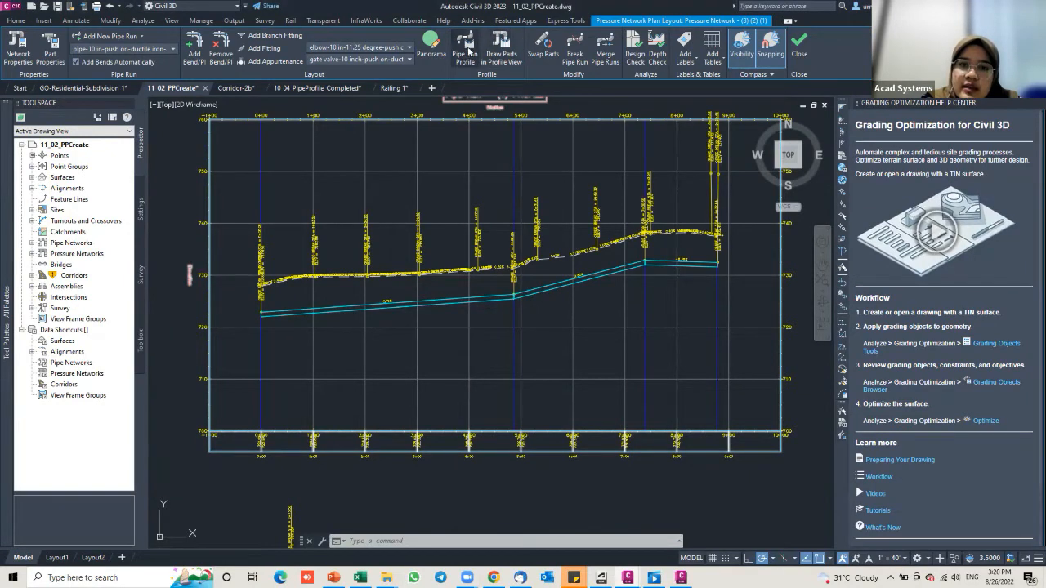
{"action": "left_click", "coordinate": [406, 301]}
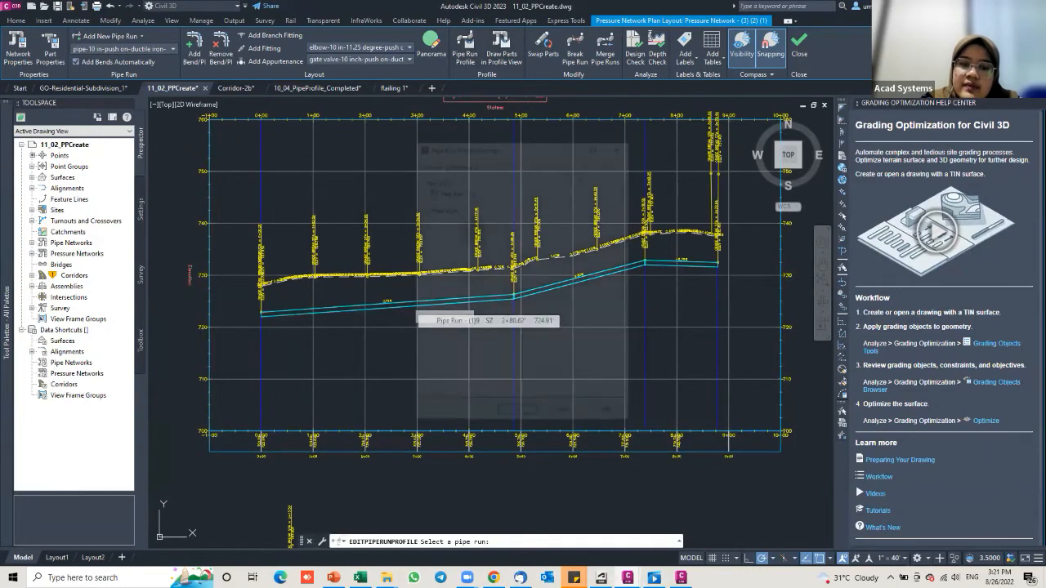
{"action": "left_click", "coordinate": [471, 235]}
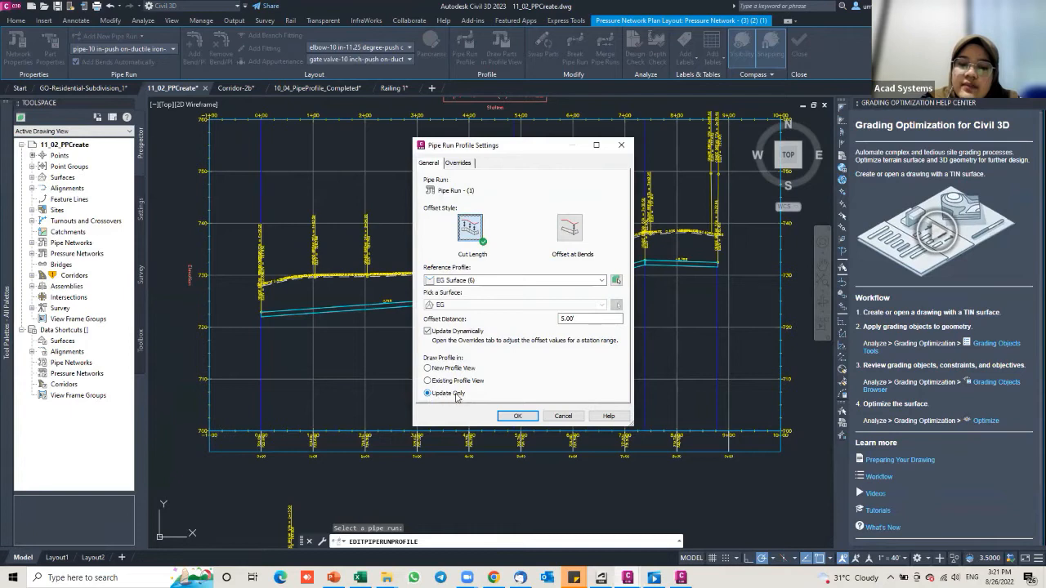
{"action": "left_click", "coordinate": [513, 416]}
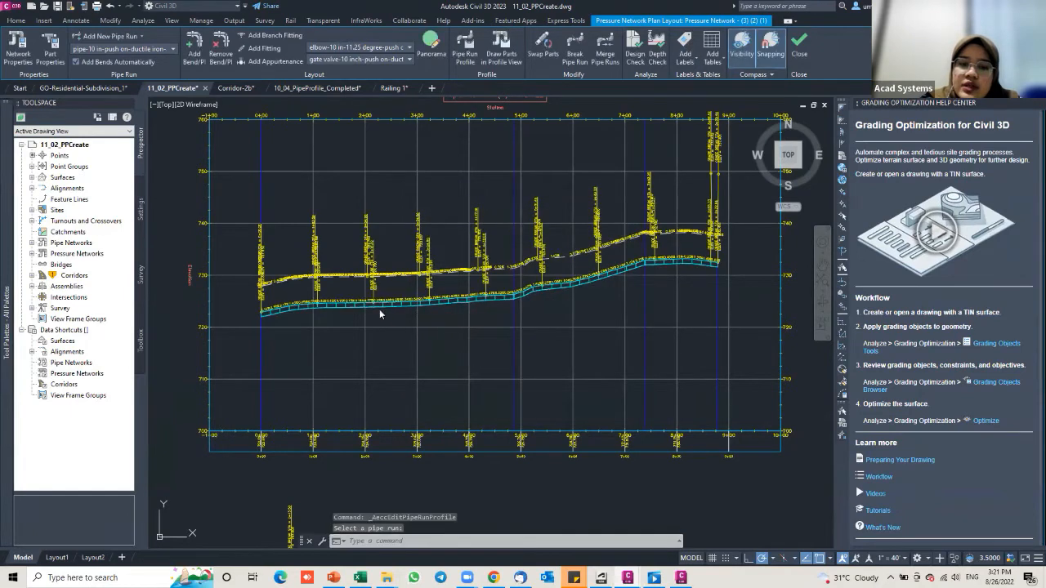
Step: Inspect the cut-length pipe profile, then restart the Pipe Run Profile editing command
{"action": "scroll", "coordinate": [302, 306], "scroll_direction": "up", "scroll_amount": 2}
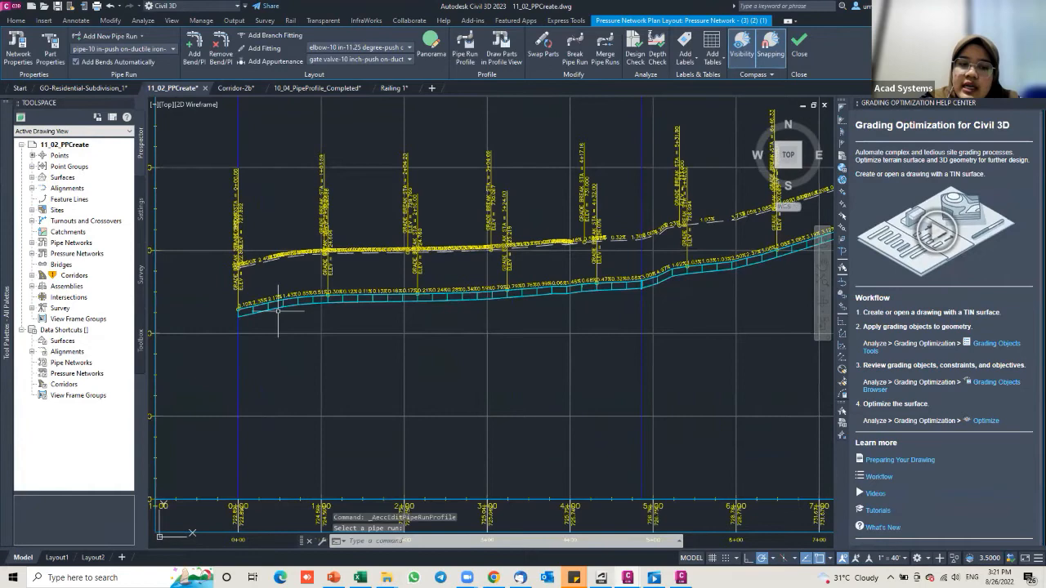
{"action": "scroll", "coordinate": [272, 307], "scroll_direction": "up", "scroll_amount": 2}
{"action": "scroll", "coordinate": [301, 287], "scroll_direction": "down", "scroll_amount": 2}
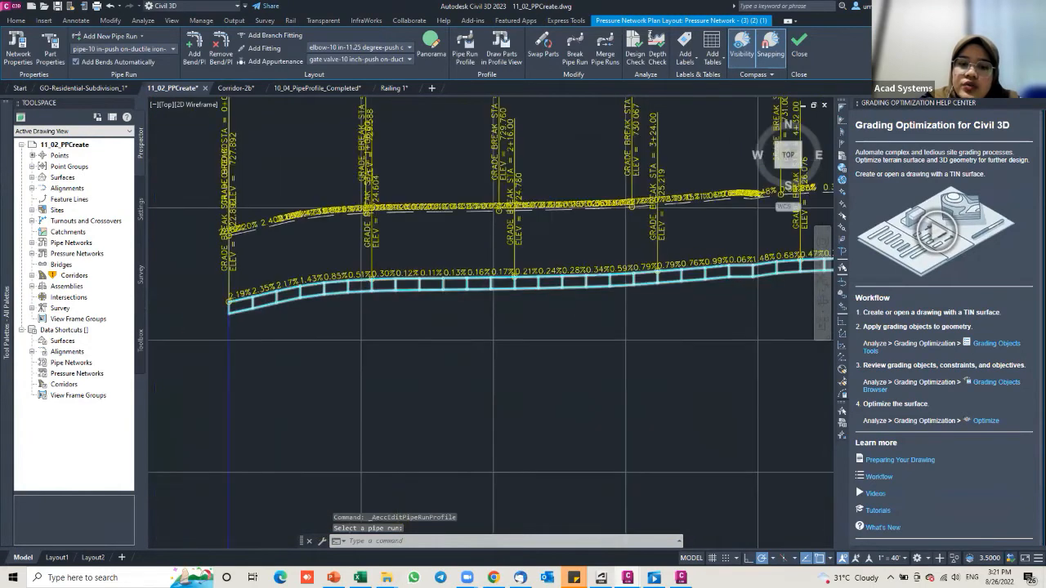
{"action": "scroll", "coordinate": [465, 290], "scroll_direction": "up", "scroll_amount": 3}
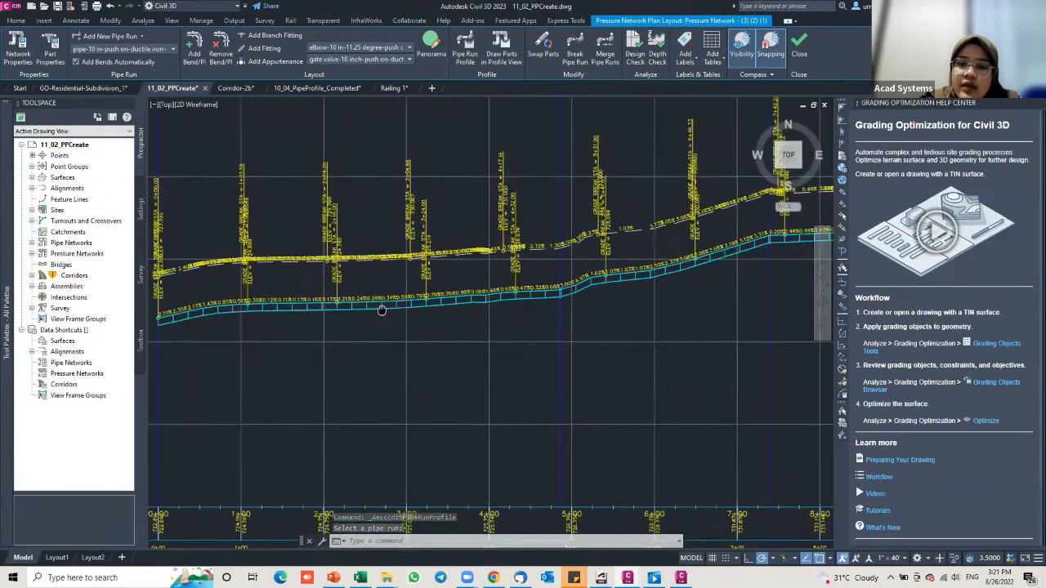
{"action": "scroll", "coordinate": [540, 300], "scroll_direction": "down", "scroll_amount": 3}
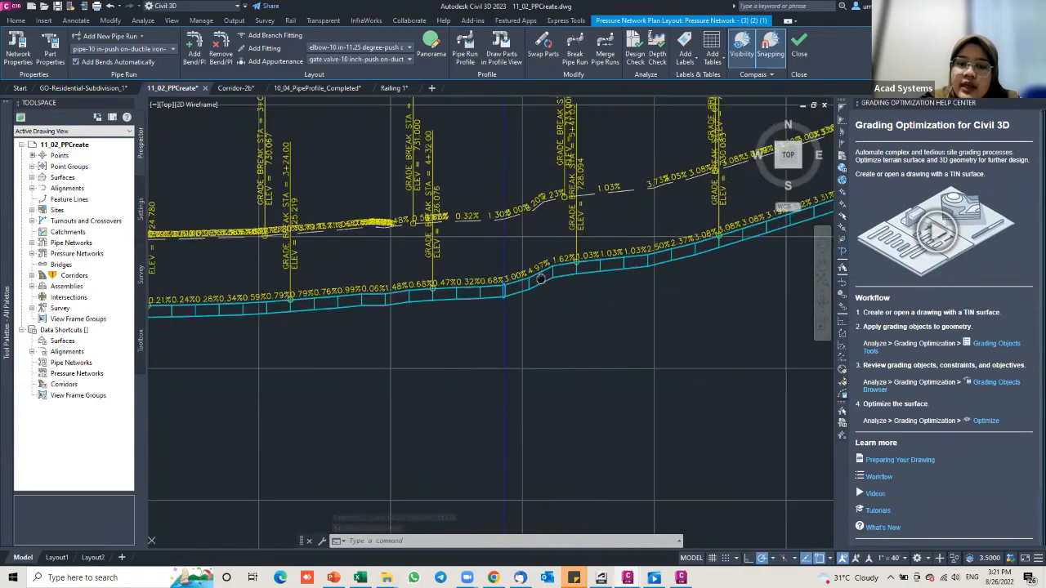
{"action": "middle_click_drag", "start_coordinate": [594, 268], "coordinate": [695, 237]}
{"action": "middle_click_drag", "start_coordinate": [490, 268], "coordinate": [540, 255]}
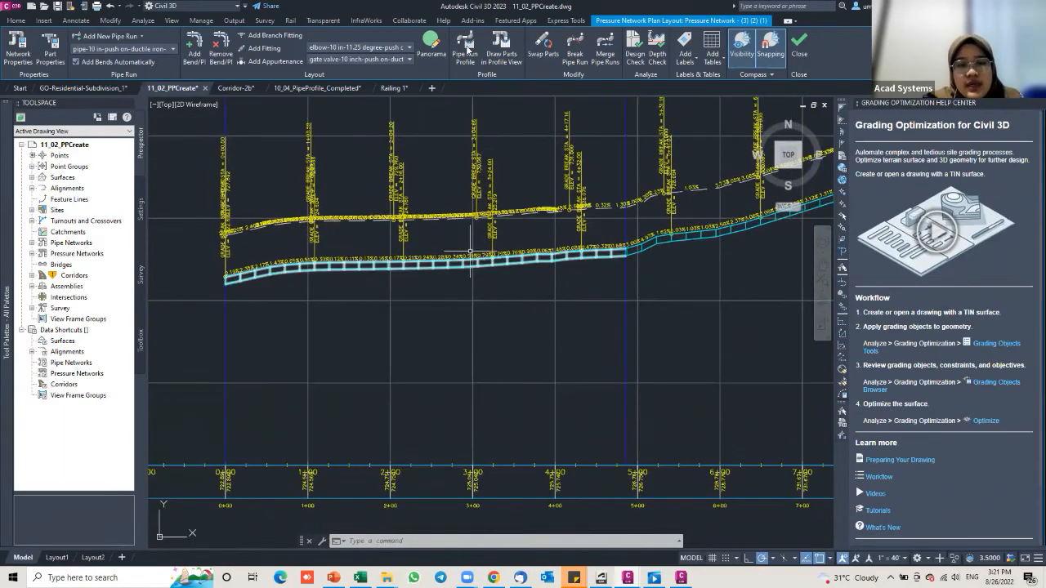
{"action": "left_click", "coordinate": [465, 51]}
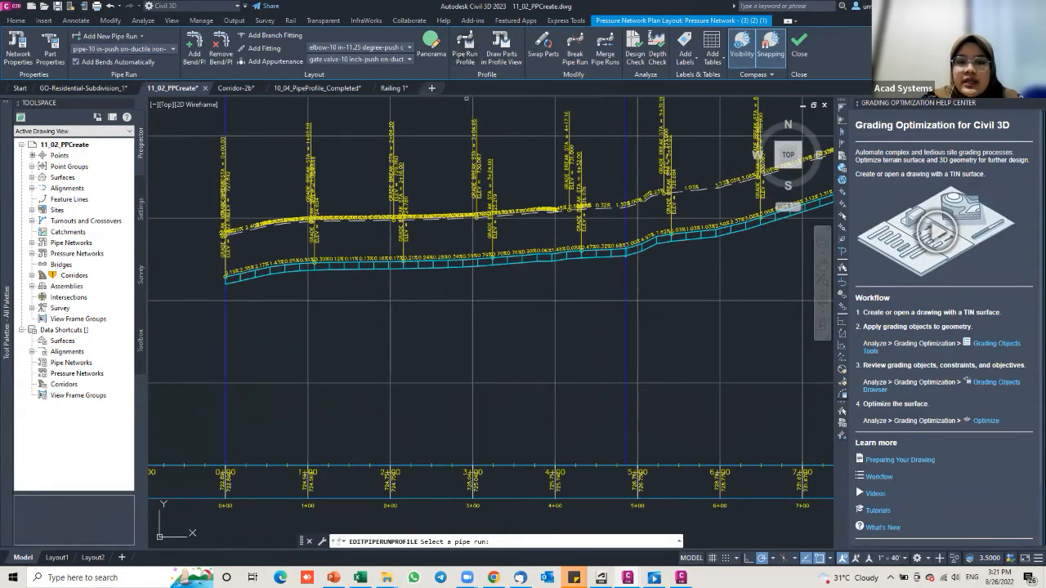
Step: Reopen the pipe run's settings, add a station-range offset override row, and begin picking its start station
{"action": "left_click", "coordinate": [408, 265]}
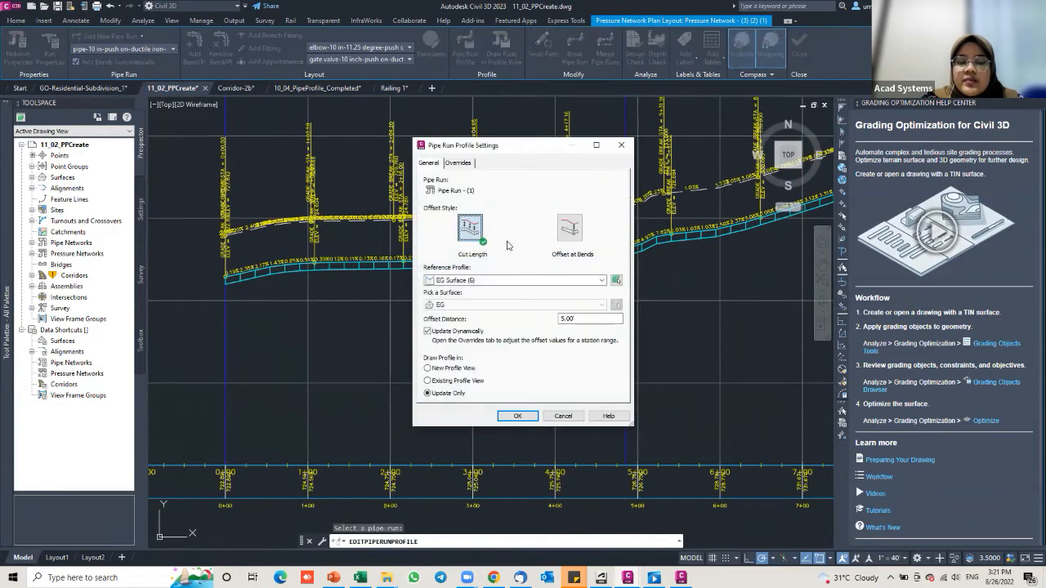
{"action": "left_click", "coordinate": [468, 165]}
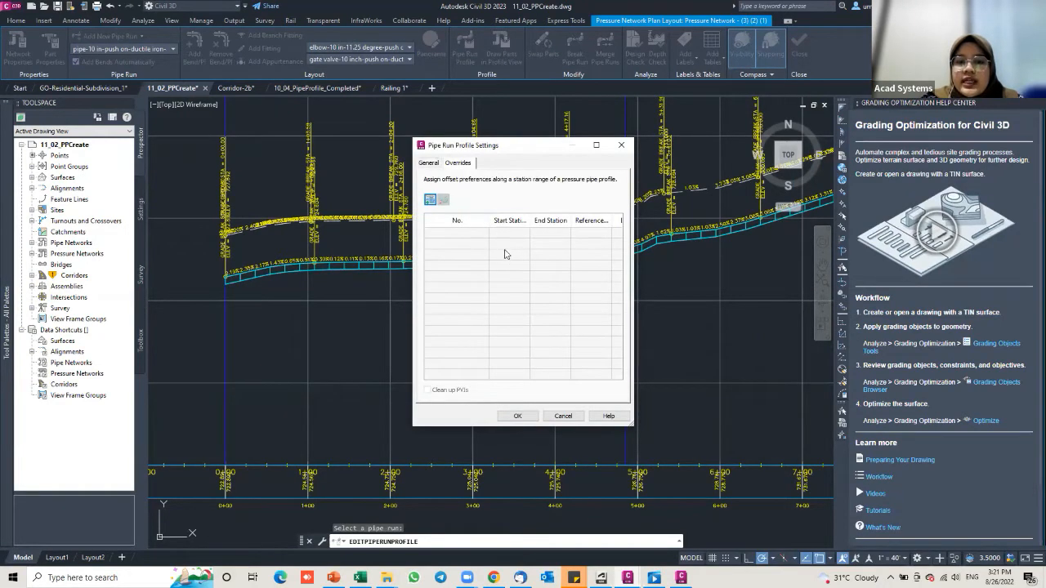
{"action": "left_click_drag", "start_coordinate": [458, 146], "coordinate": [238, 141]}
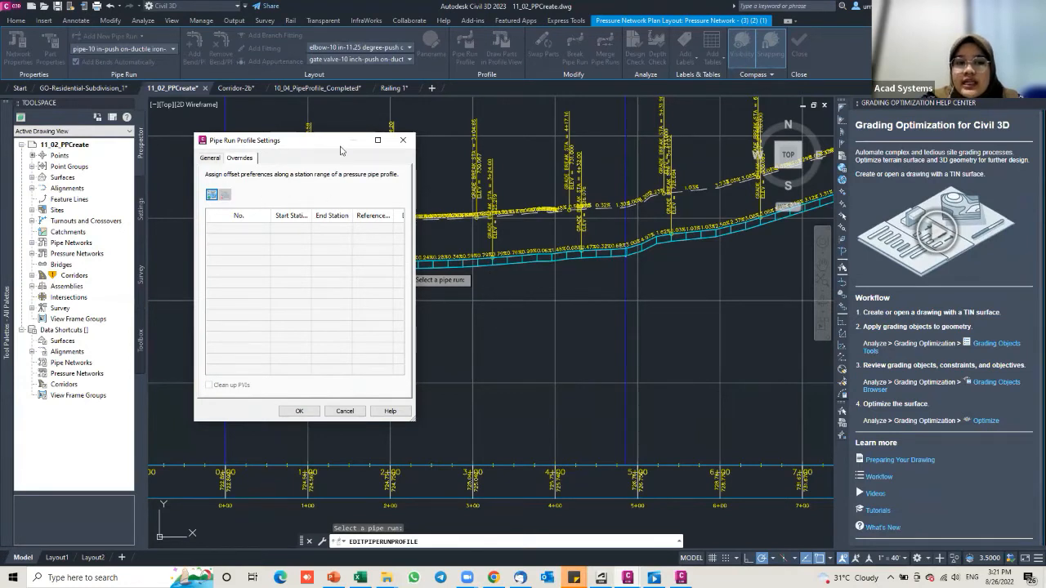
{"action": "left_click_drag", "start_coordinate": [342, 149], "coordinate": [413, 149]}
{"action": "left_click_drag", "start_coordinate": [475, 141], "coordinate": [497, 141]}
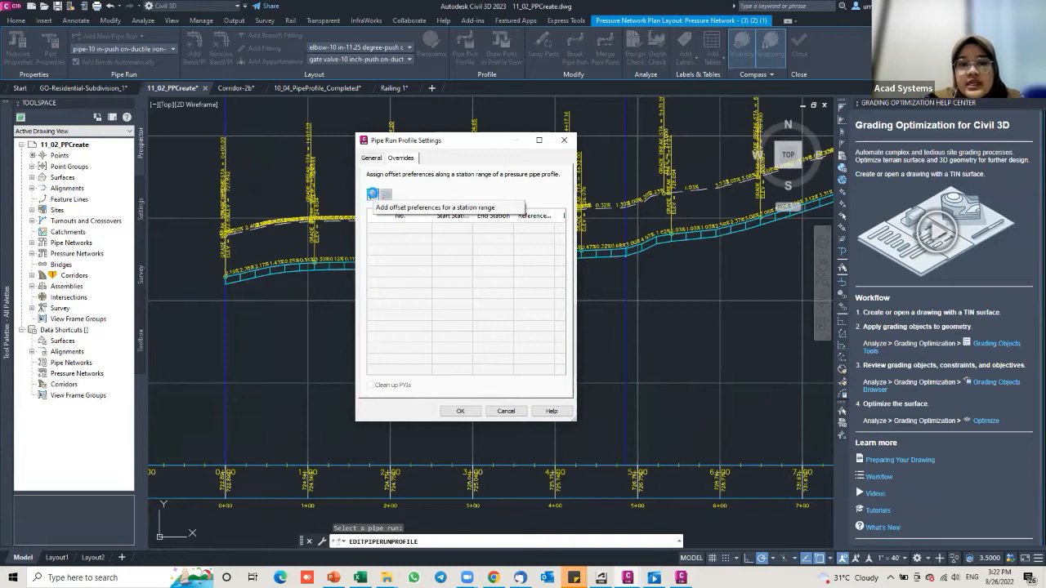
{"action": "left_click", "coordinate": [373, 195]}
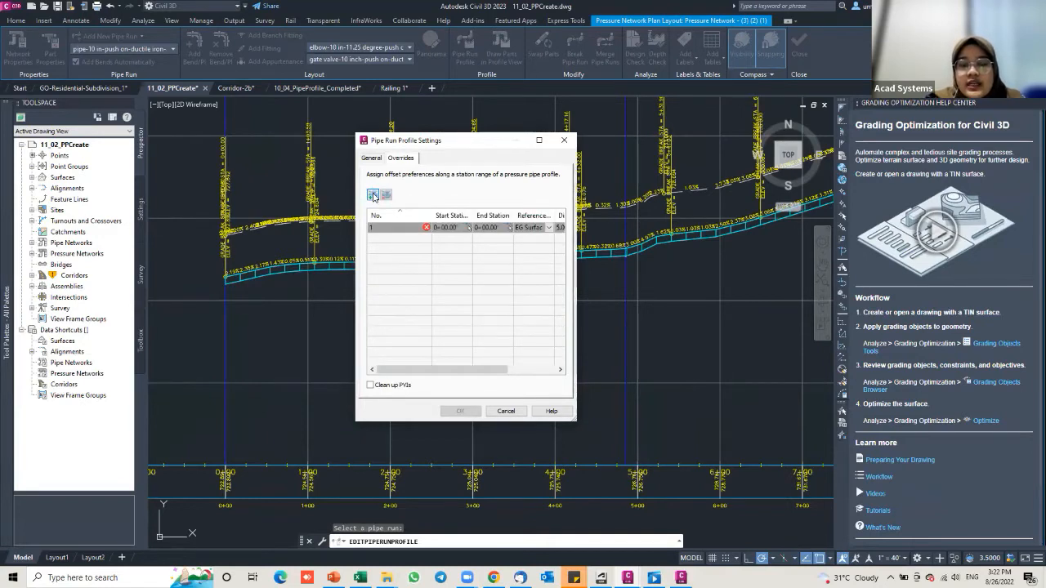
{"action": "left_click", "coordinate": [468, 229]}
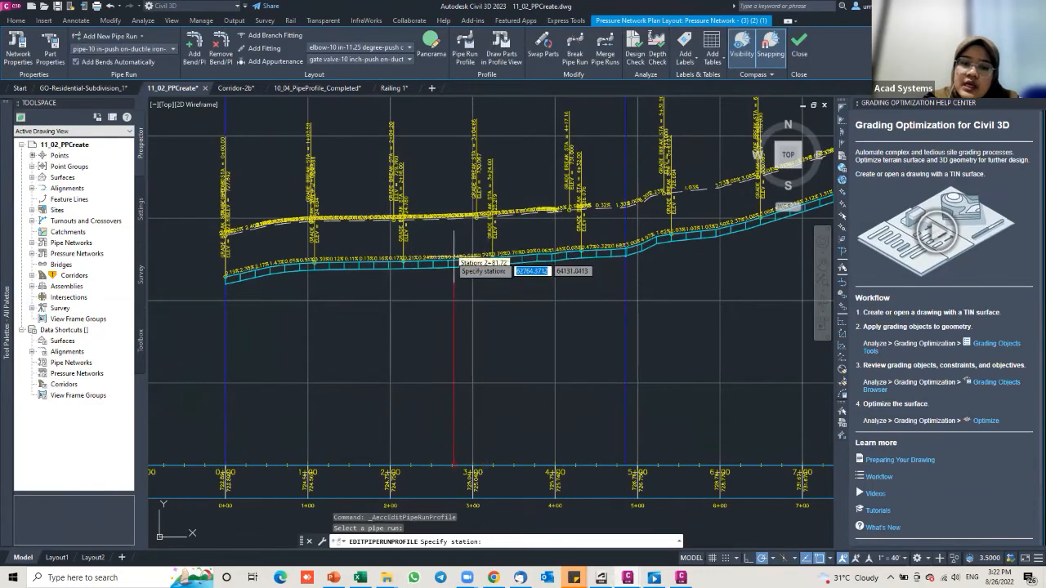
Step: Pick stations 2+52.00 and 3+64.34 on the profile view as the override's start and end
{"action": "left_click", "coordinate": [433, 262]}
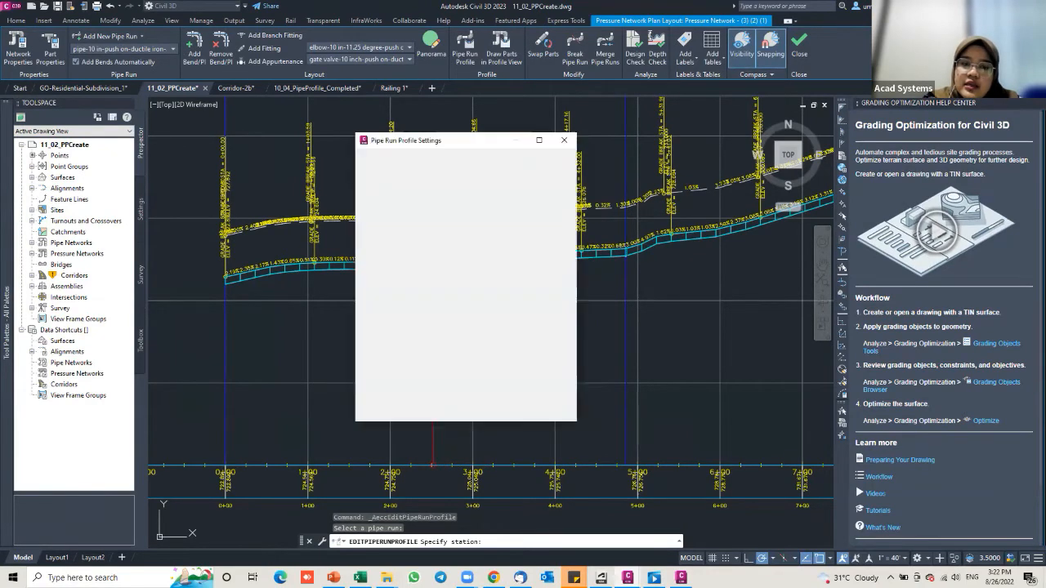
{"action": "left_click", "coordinate": [509, 228]}
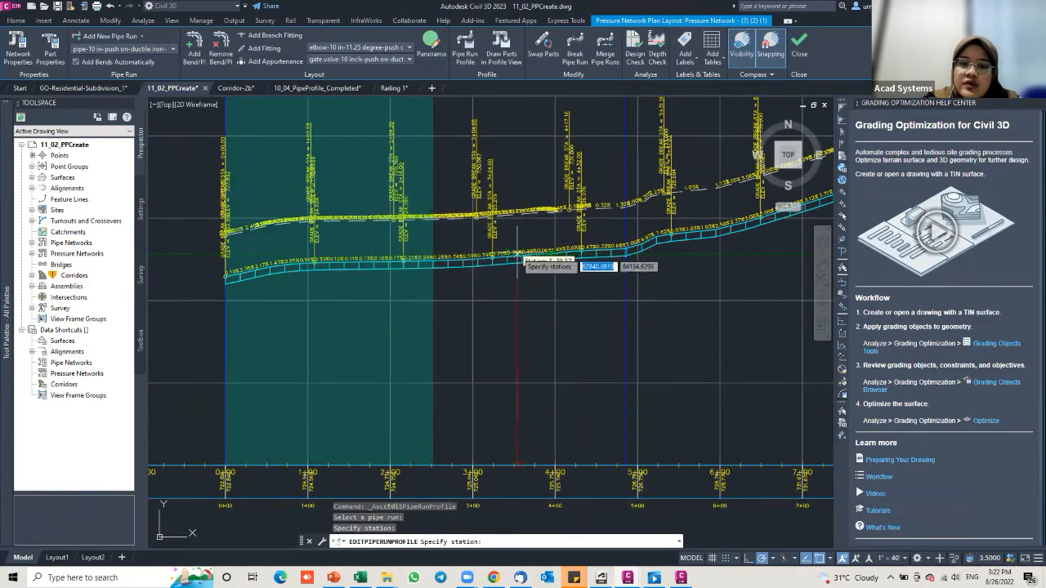
{"action": "left_click", "coordinate": [523, 260]}
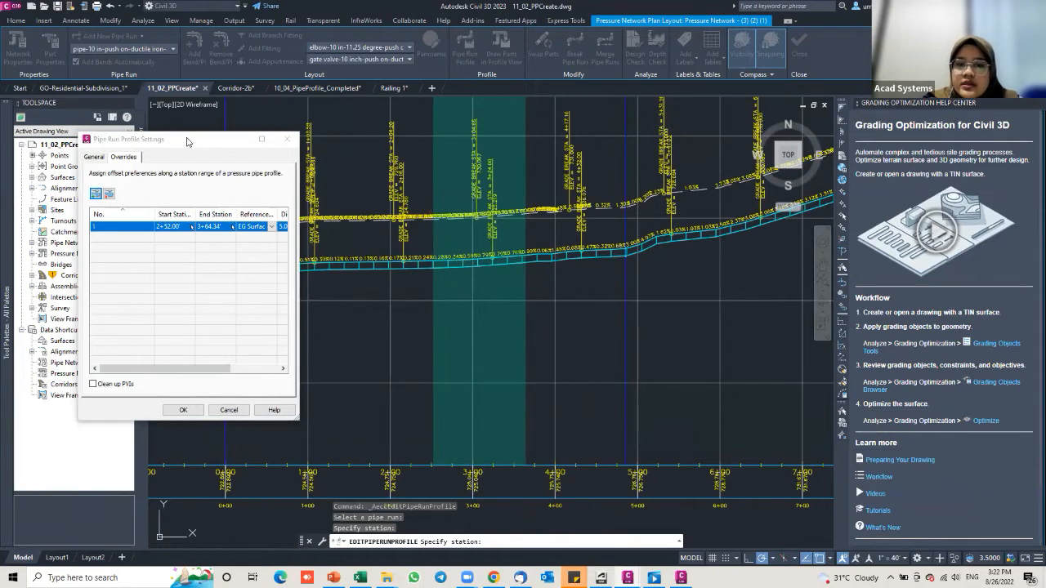
Step: Change the station-range override's offset Distance from 5.00 to 0 and apply it
{"action": "left_click_drag", "start_coordinate": [195, 139], "coordinate": [501, 133]}
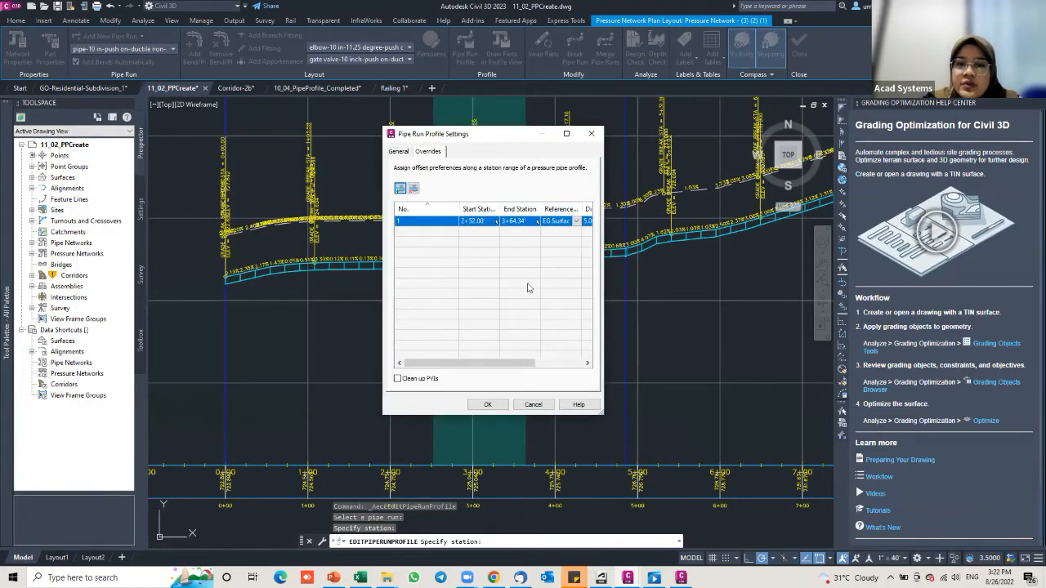
{"action": "left_click_drag", "start_coordinate": [485, 368], "coordinate": [532, 369]}
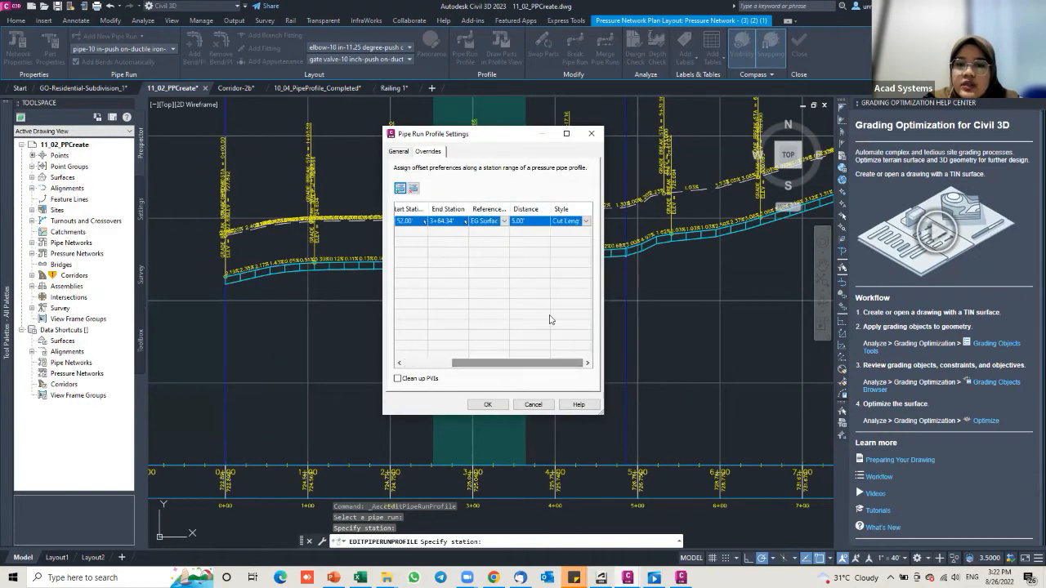
{"action": "left_click", "coordinate": [521, 222]}
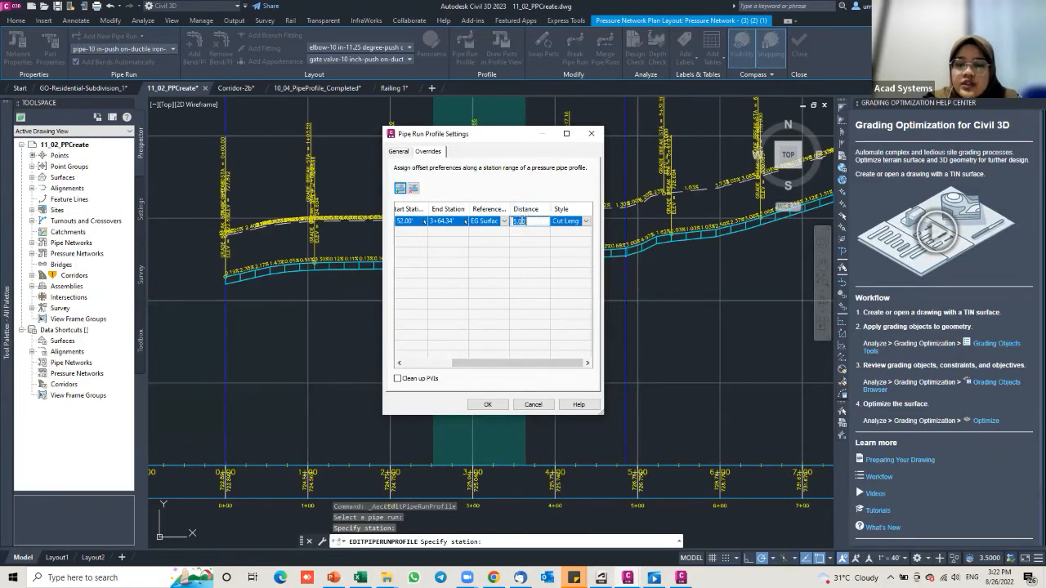
{"action": "type", "text": "0"}
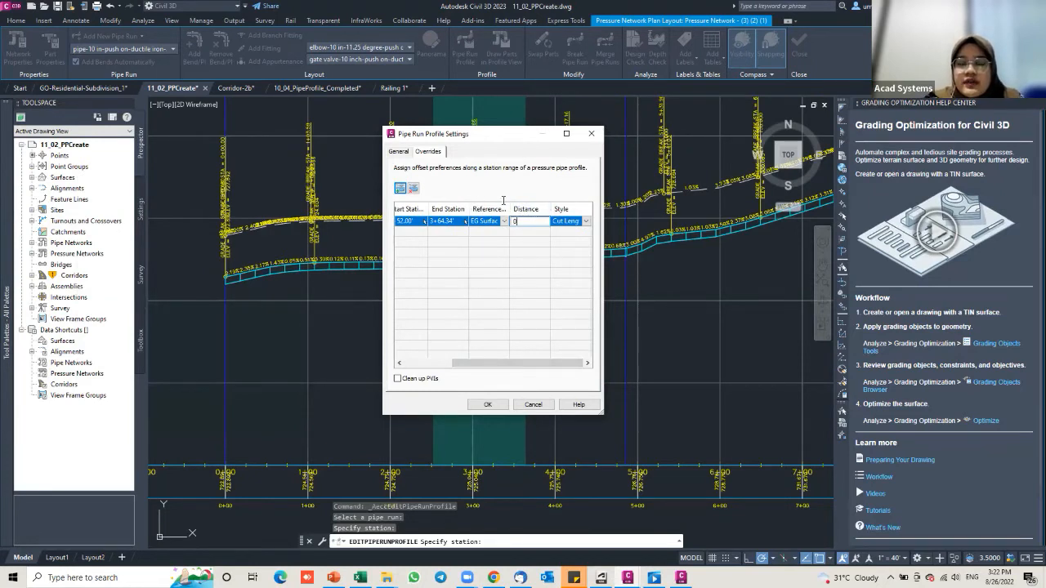
{"action": "left_click", "coordinate": [569, 212]}
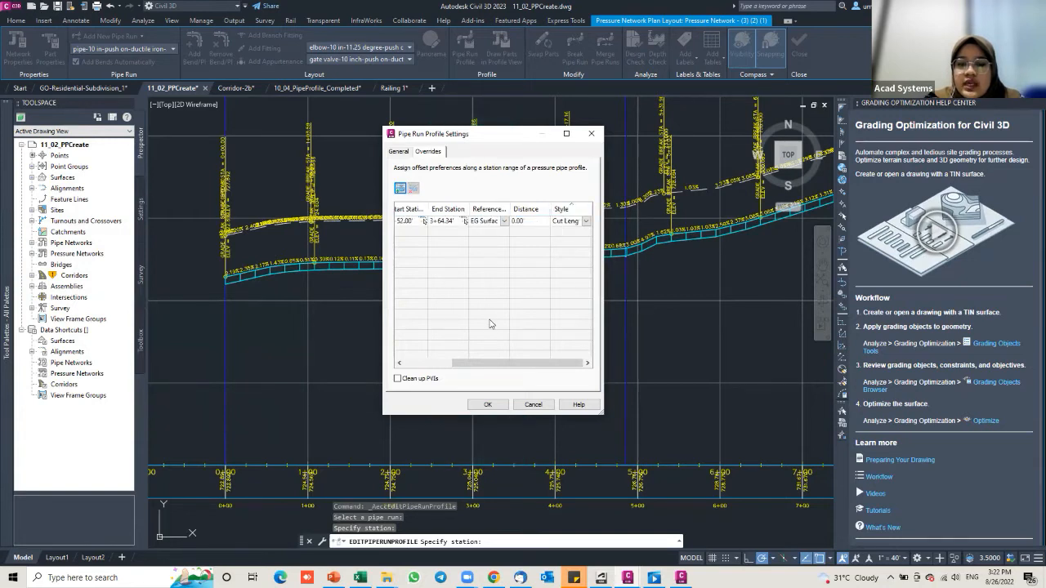
{"action": "left_click", "coordinate": [484, 405]}
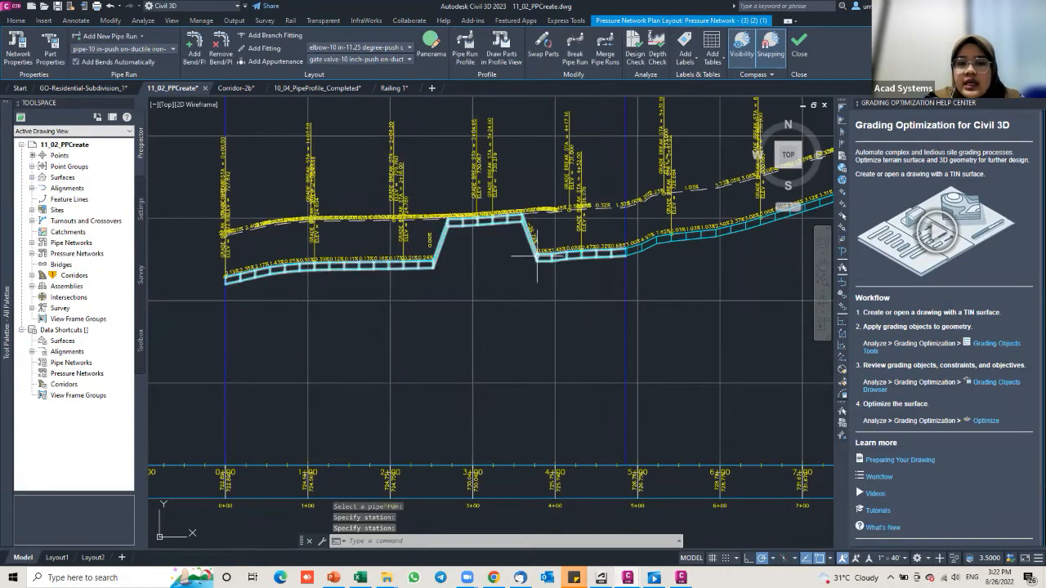
Step: Zoom and pan the profile view to inspect the raised pipe section
{"action": "scroll", "coordinate": [433, 232], "scroll_direction": "up", "scroll_amount": 2}
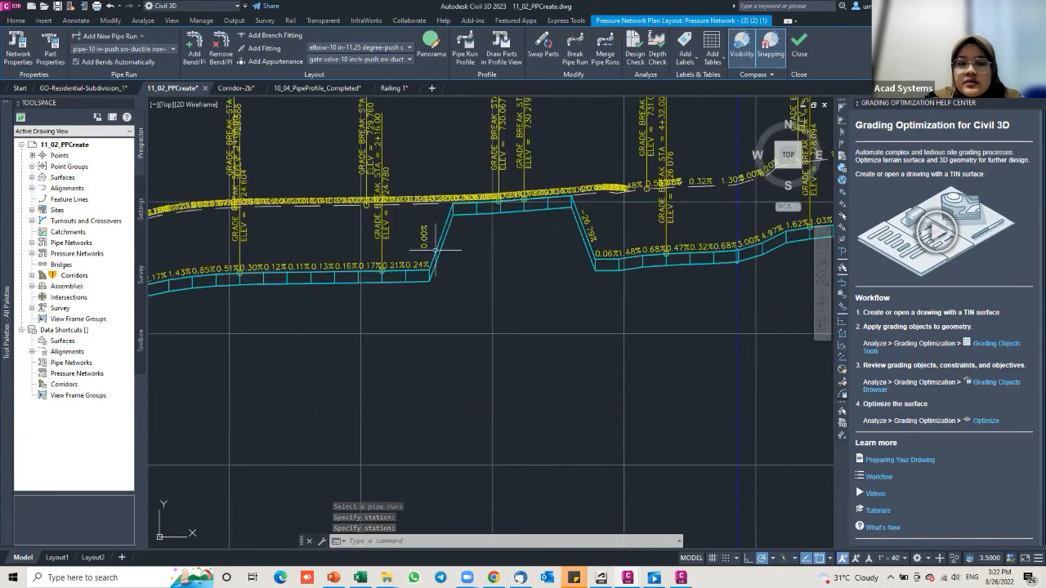
{"action": "scroll", "coordinate": [433, 246], "scroll_direction": "up", "scroll_amount": 2}
{"action": "scroll", "coordinate": [412, 294], "scroll_direction": "down", "scroll_amount": 2}
{"action": "middle_click_drag", "start_coordinate": [409, 296], "coordinate": [368, 309]}
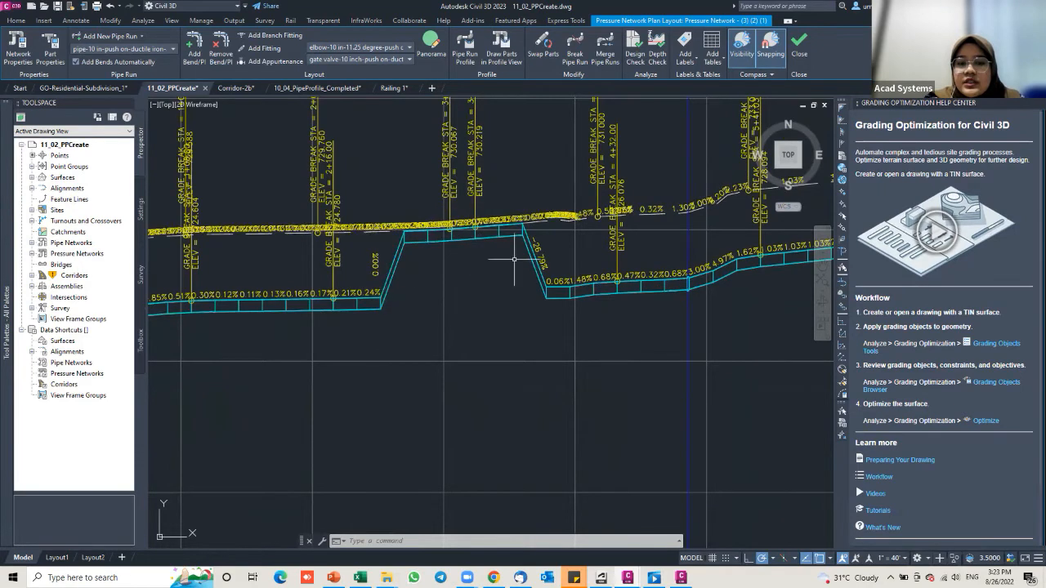
{"action": "middle_click_drag", "start_coordinate": [586, 267], "coordinate": [482, 275]}
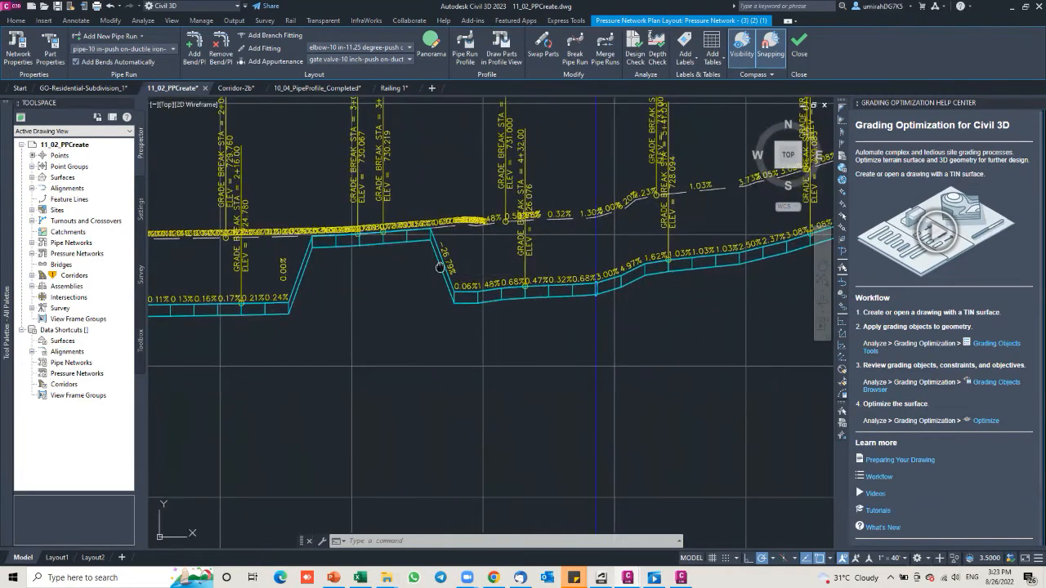
{"action": "scroll", "coordinate": [483, 276], "scroll_direction": "down", "scroll_amount": 3}
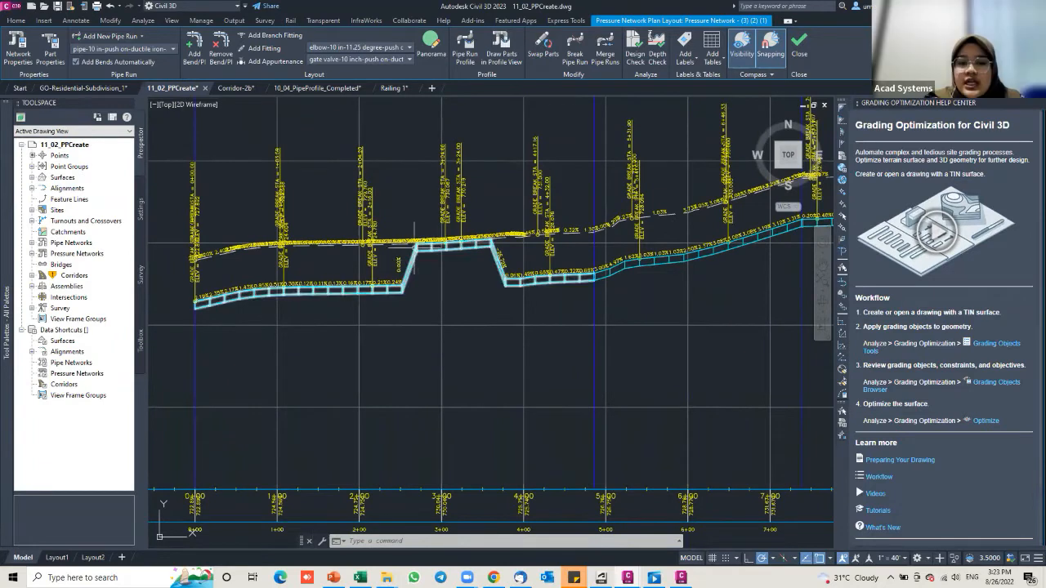
{"action": "scroll", "coordinate": [411, 244], "scroll_direction": "up", "scroll_amount": 2}
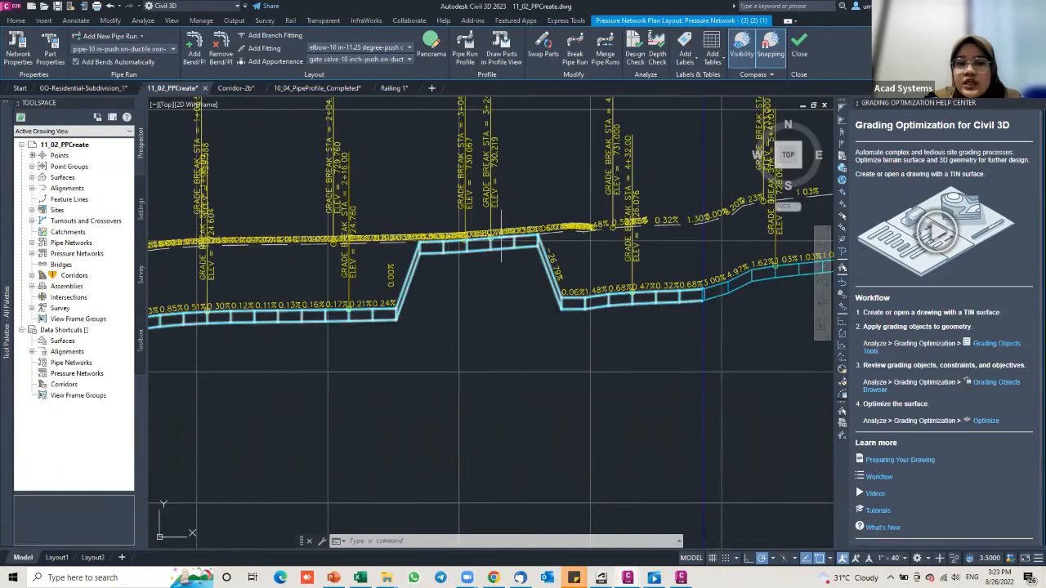
{"action": "scroll", "coordinate": [500, 238], "scroll_direction": "up", "scroll_amount": 4}
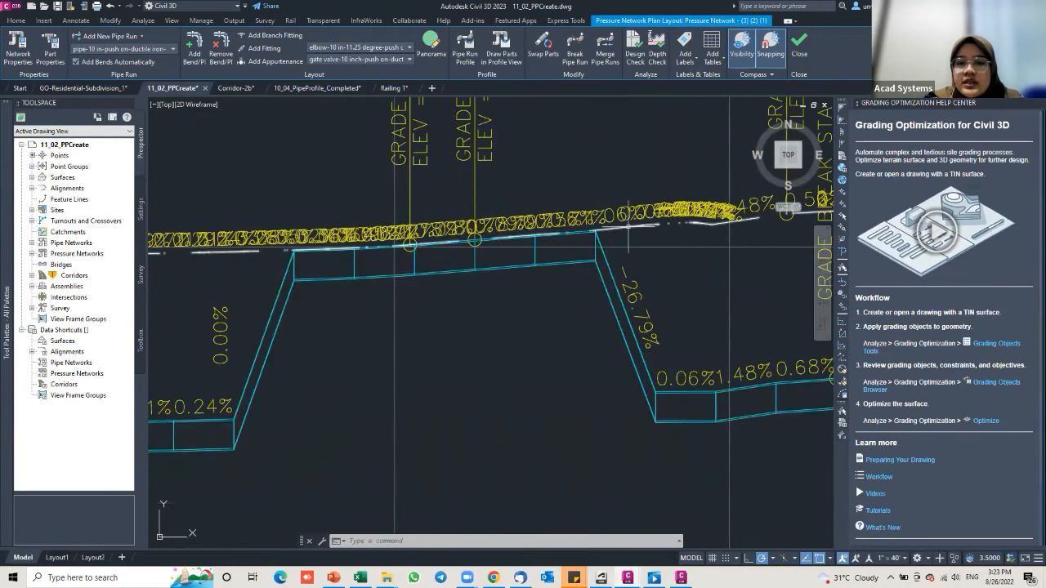
Step: Check the EG Surface profile line along the raised section, then clear the selection and zoom out
{"action": "left_click", "coordinate": [631, 225]}
{"action": "middle_click_drag", "start_coordinate": [631, 225], "coordinate": [505, 245]}
{"action": "scroll", "coordinate": [501, 245], "scroll_direction": "down", "scroll_amount": 2}
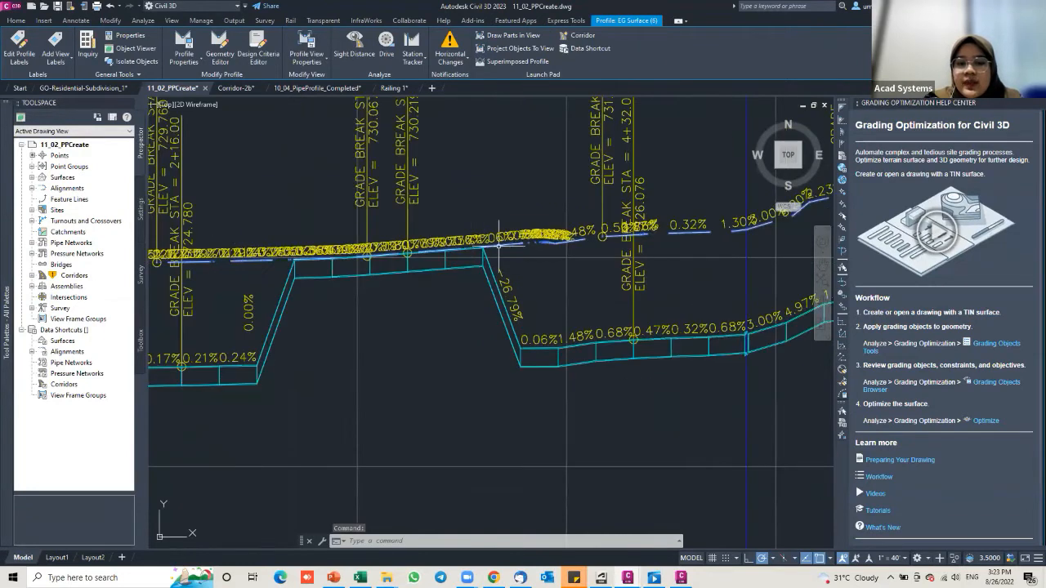
{"action": "scroll", "coordinate": [499, 245], "scroll_direction": "down", "scroll_amount": 2}
{"action": "key", "text": "Escape"}
{"action": "scroll", "coordinate": [500, 245], "scroll_direction": "down", "scroll_amount": 4}
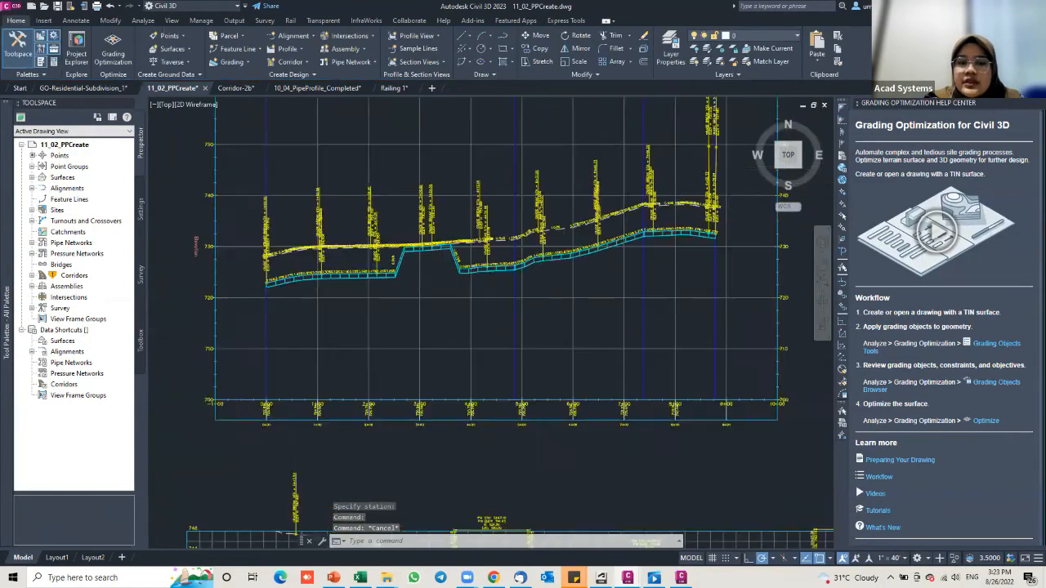
{"action": "scroll", "coordinate": [489, 238], "scroll_direction": "down", "scroll_amount": 3}
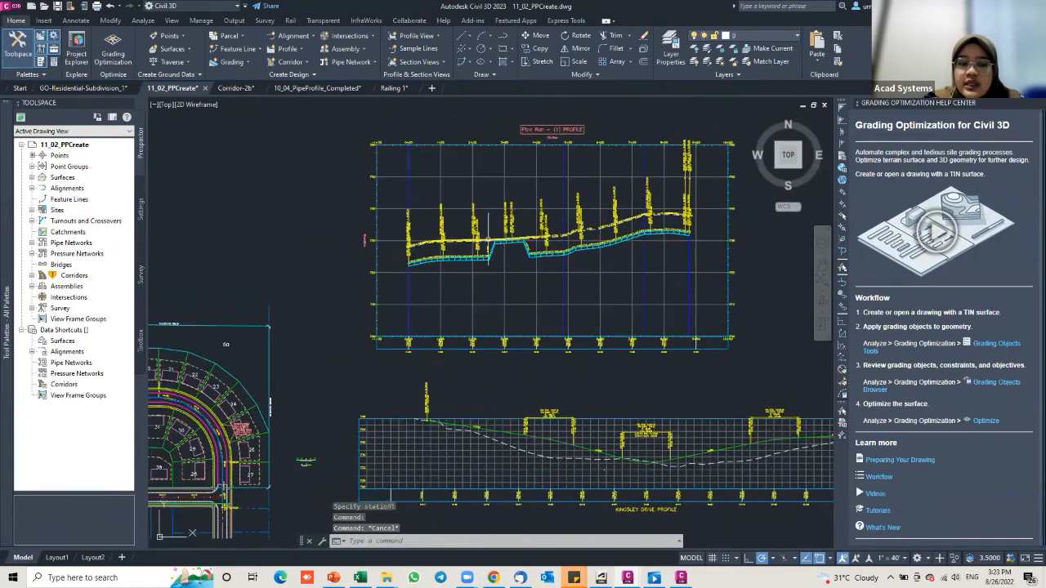
{"action": "scroll", "coordinate": [488, 239], "scroll_direction": "down", "scroll_amount": 1}
{"action": "scroll", "coordinate": [488, 238], "scroll_direction": "down", "scroll_amount": 2}
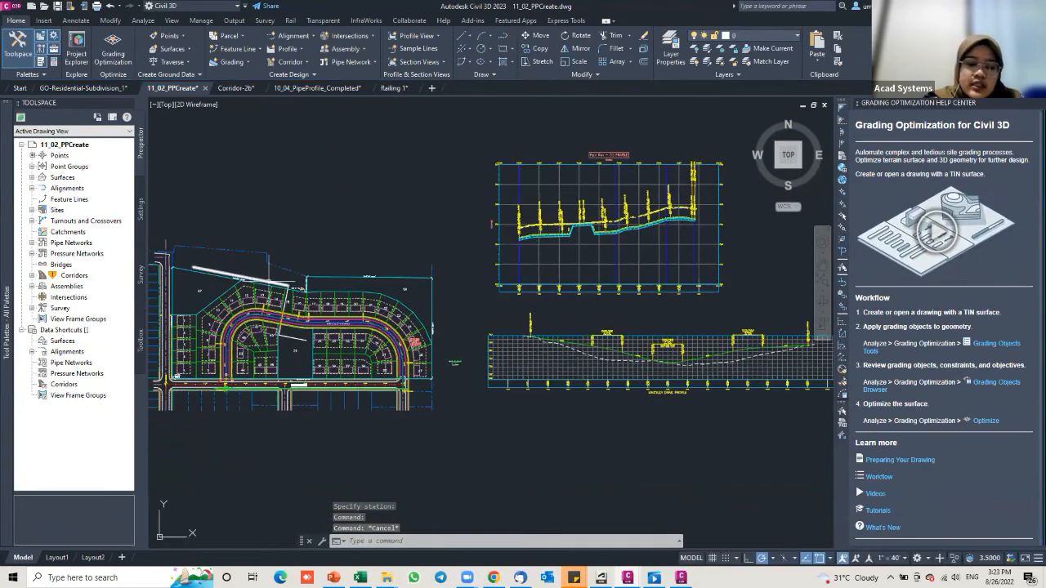
Step: Return to the PowerPoint deck and advance to the Corridor solid targeting slide
{"action": "left_click", "coordinate": [334, 578]}
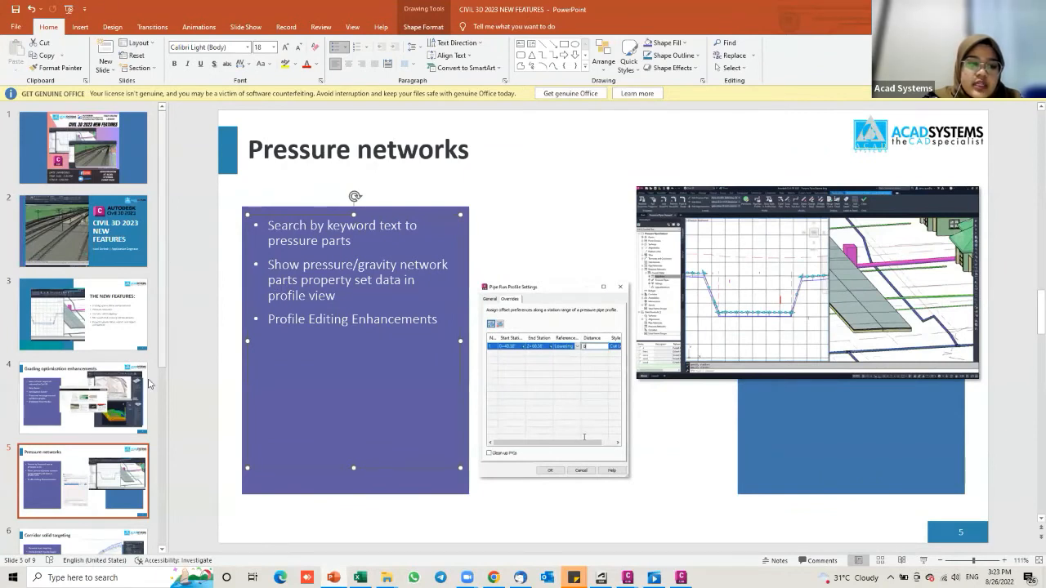
{"action": "left_click", "coordinate": [92, 455]}
{"action": "scroll", "coordinate": [92, 456], "scroll_direction": "down", "scroll_amount": 1}
{"action": "key", "text": "Down"}
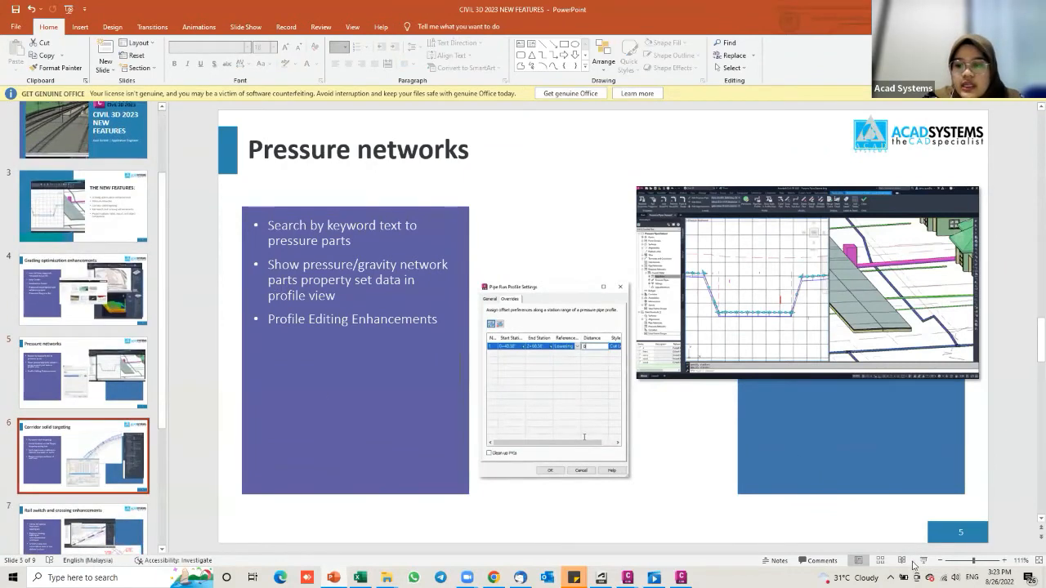
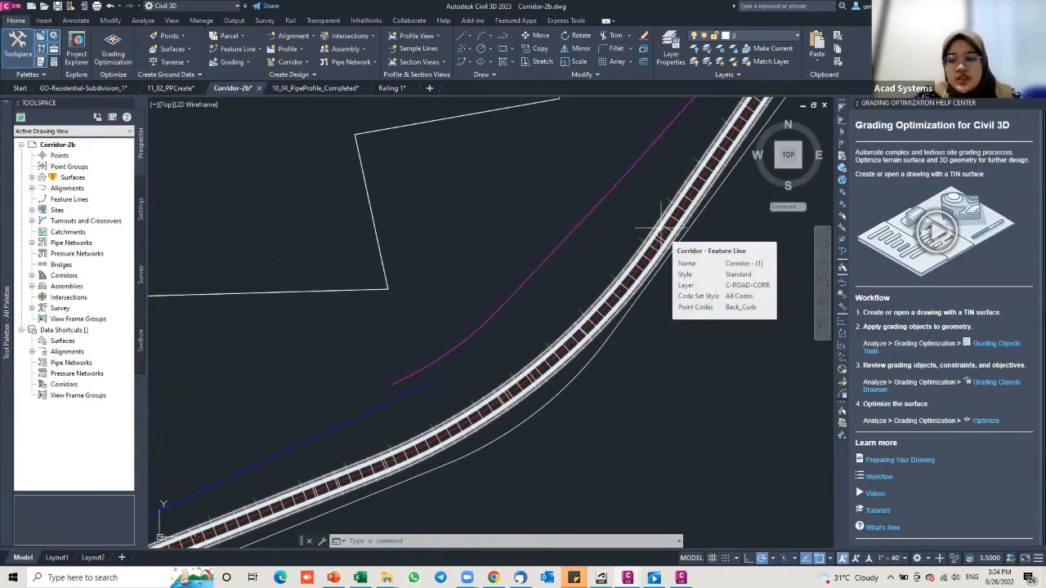
Step: Select the corridor and open Edit Targets for region RG - Transition - (4)
{"action": "left_click", "coordinate": [662, 232]}
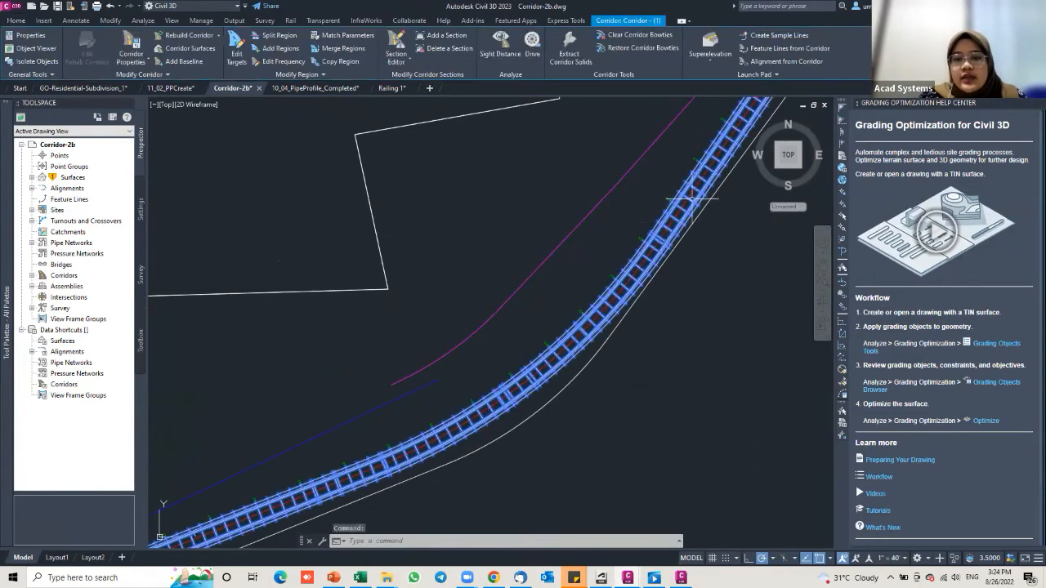
{"action": "left_click", "coordinate": [236, 51]}
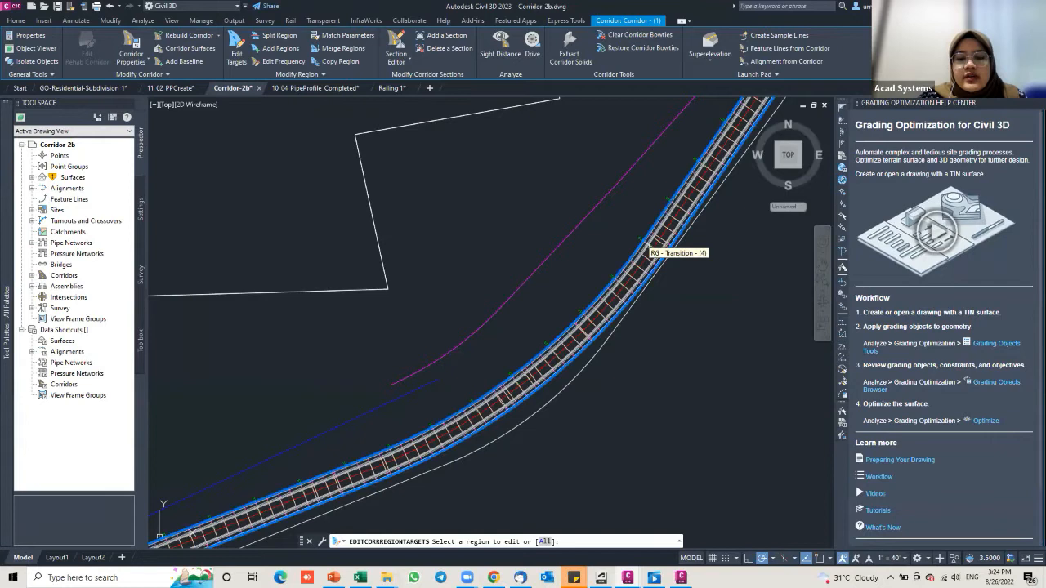
{"action": "left_click", "coordinate": [648, 245]}
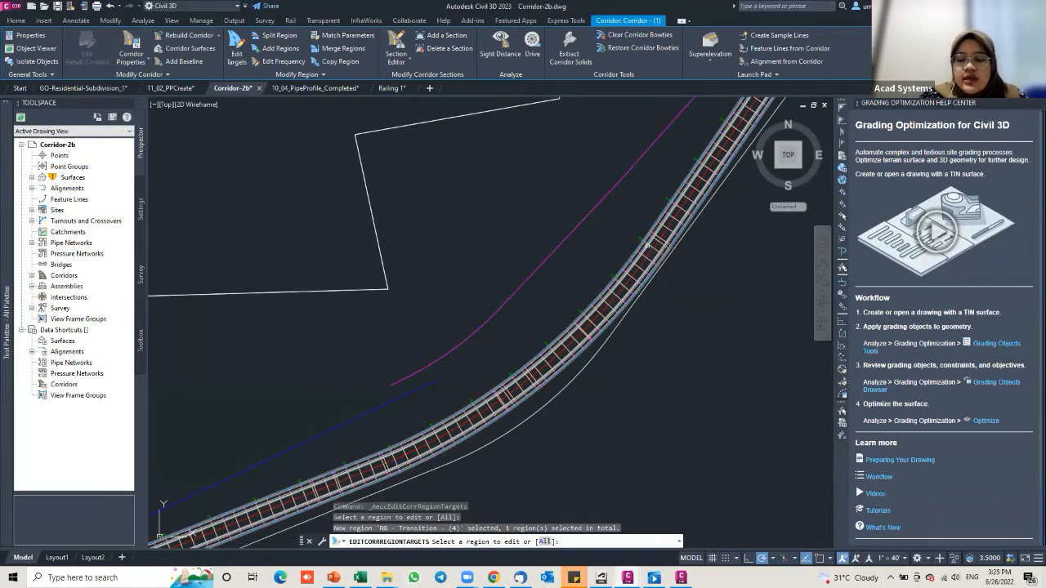
{"action": "key", "text": "Return"}
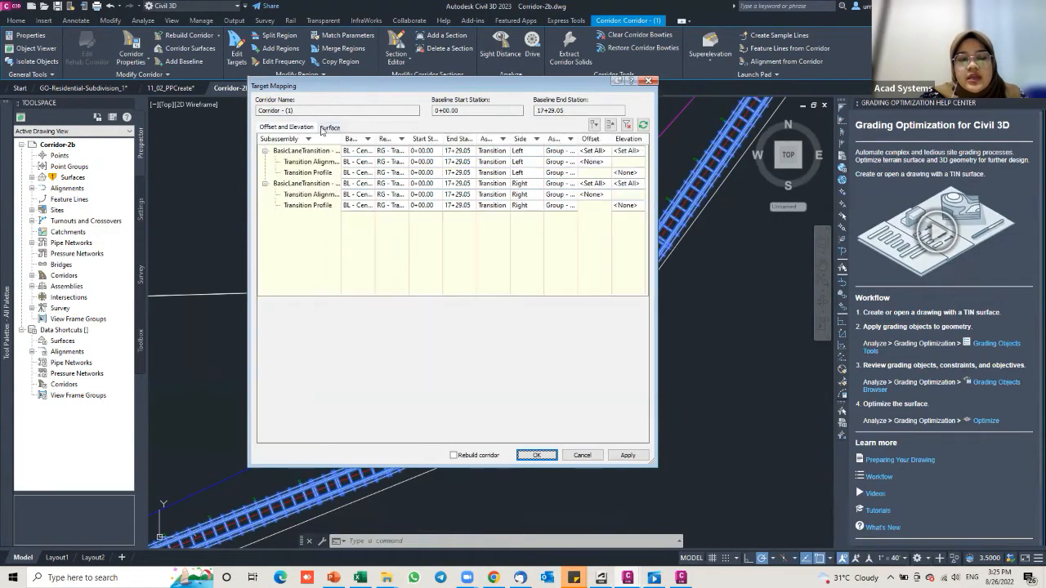
Step: Review the transition region's surface targets and its offset and elevation targets
{"action": "left_click", "coordinate": [326, 128]}
{"action": "left_click", "coordinate": [307, 128]}
{"action": "left_click", "coordinate": [323, 129]}
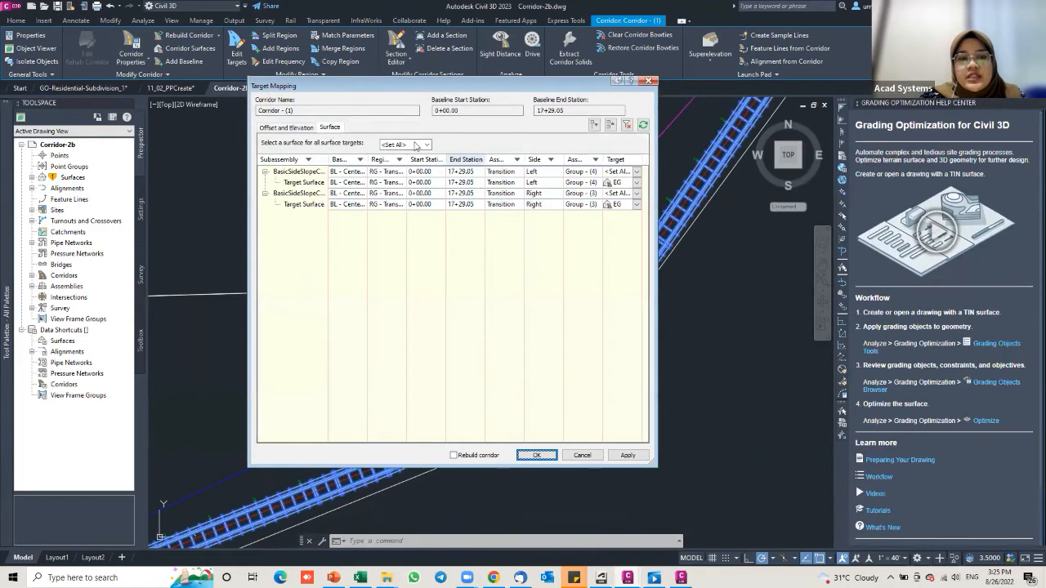
{"action": "left_click", "coordinate": [308, 131]}
{"action": "left_click", "coordinate": [336, 131]}
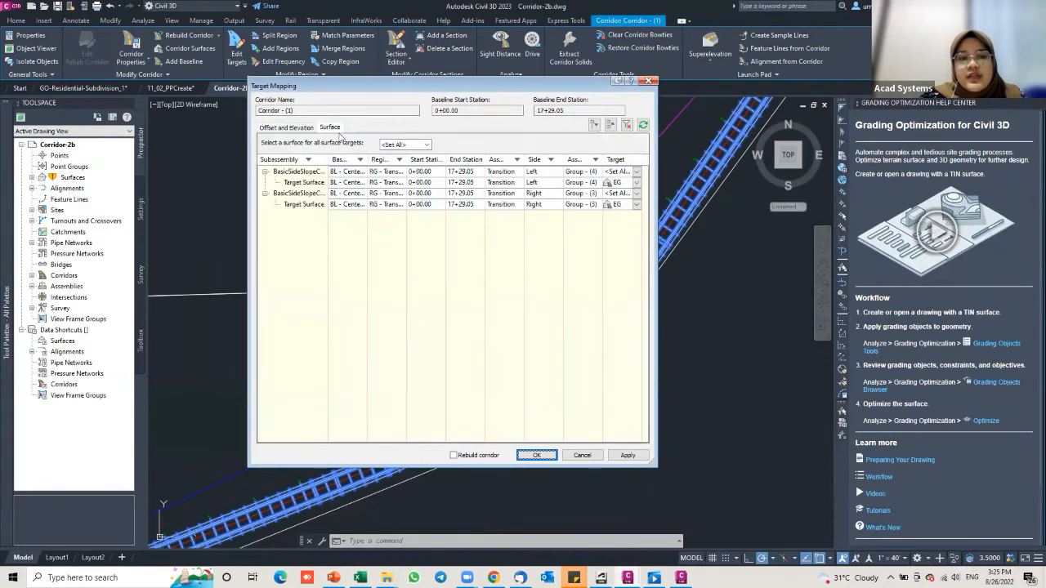
{"action": "left_click", "coordinate": [286, 128]}
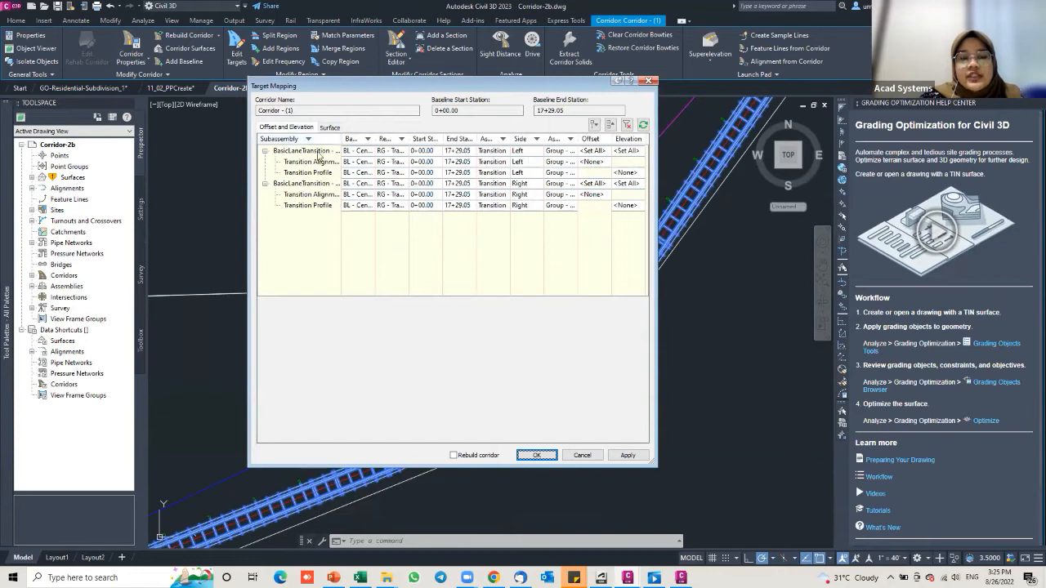
{"action": "left_click", "coordinate": [329, 128]}
{"action": "left_click", "coordinate": [308, 131]}
{"action": "left_click", "coordinate": [325, 129]}
{"action": "left_click", "coordinate": [304, 131]}
{"action": "left_click", "coordinate": [328, 127]}
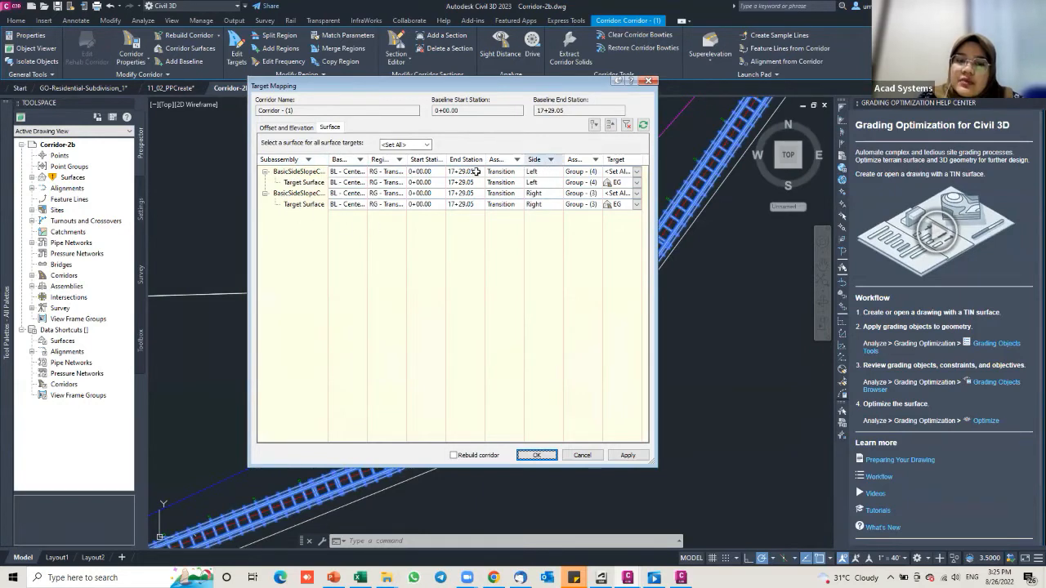
Step: Set all surface targets to EG, widen the Subassembly column, and accept the mapping
{"action": "left_click", "coordinate": [361, 183]}
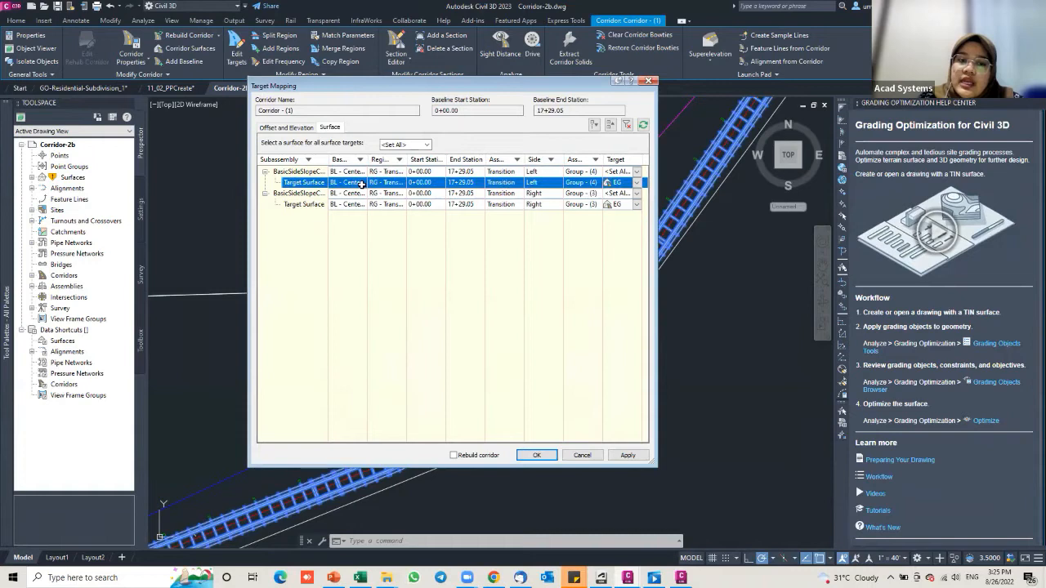
{"action": "left_click", "coordinate": [426, 146]}
{"action": "left_click", "coordinate": [389, 164]}
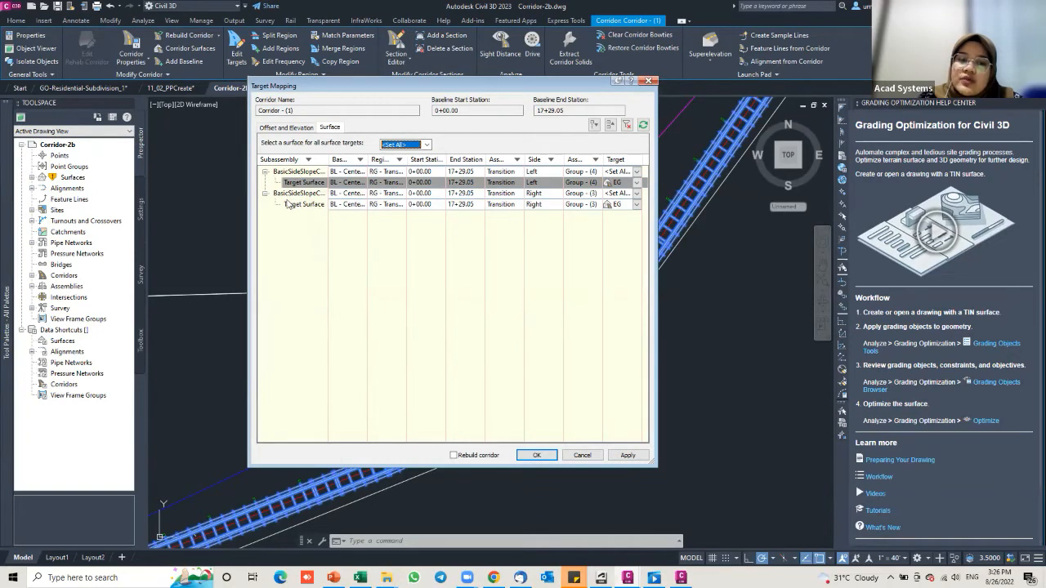
{"action": "mouse_move", "coordinate": [328, 160]}
{"action": "left_mouse_down"}
{"action": "mouse_move", "coordinate": [358, 166]}
{"action": "mouse_move", "coordinate": [315, 160]}
{"action": "mouse_move", "coordinate": [328, 160]}
{"action": "left_mouse_up"}
{"action": "left_click", "coordinate": [537, 455]}
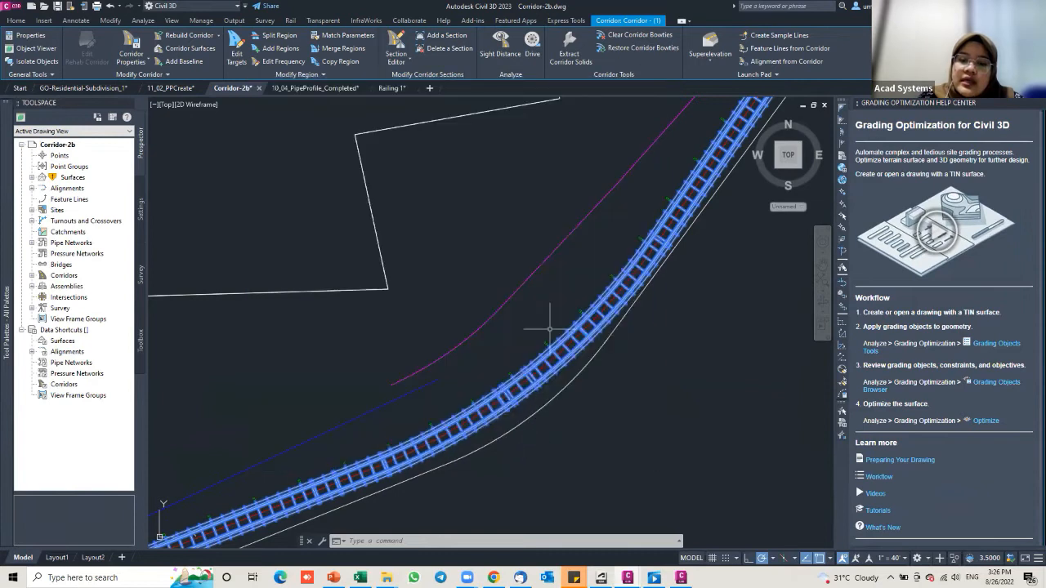
Step: Reopen Target Mapping for the RG - Transition region
{"action": "scroll", "coordinate": [602, 283], "scroll_direction": "down", "scroll_amount": 5}
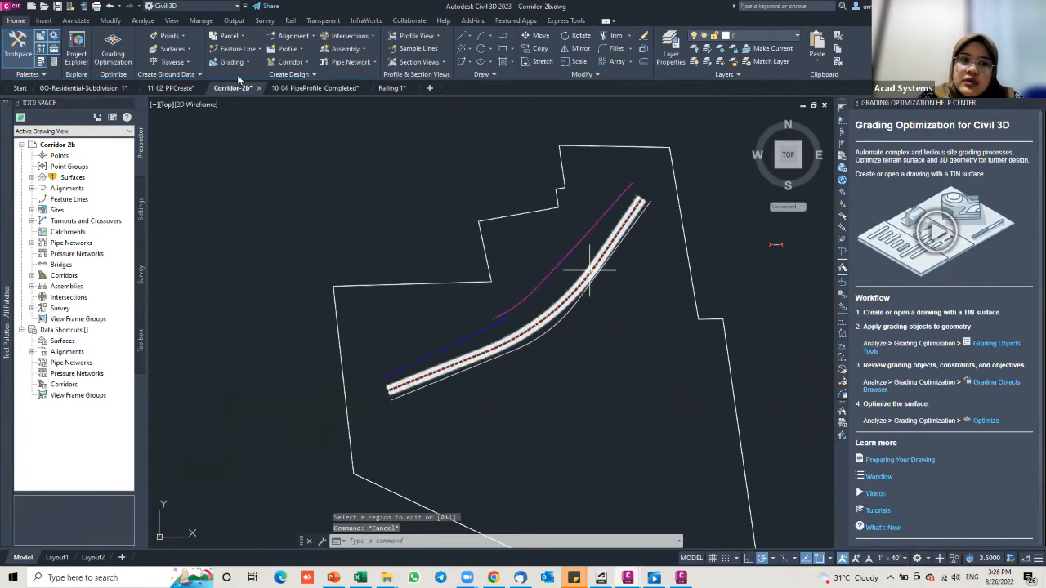
{"action": "key", "text": "Escape"}
{"action": "left_click", "coordinate": [236, 49]}
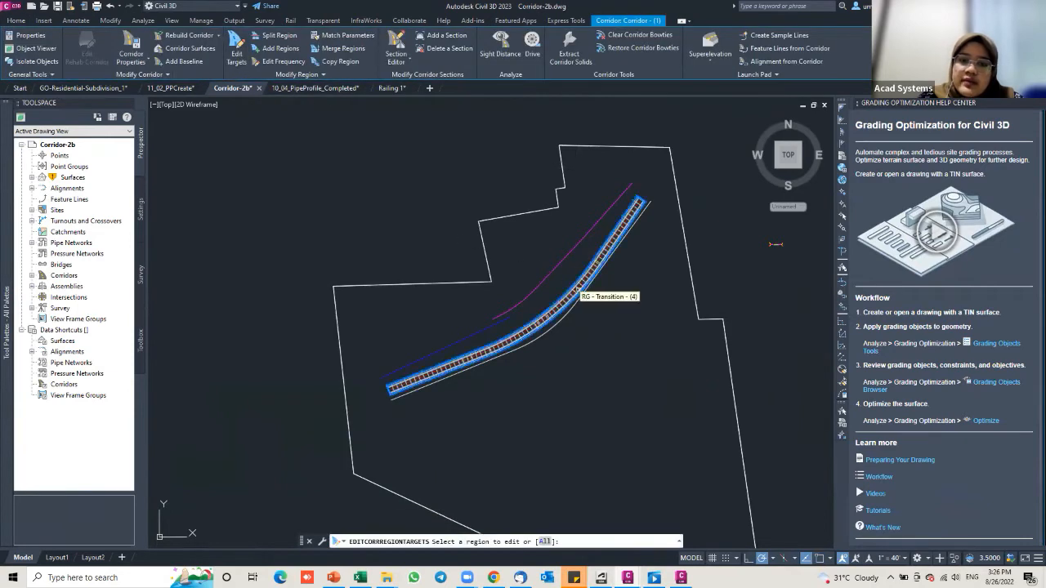
{"action": "left_click", "coordinate": [571, 288]}
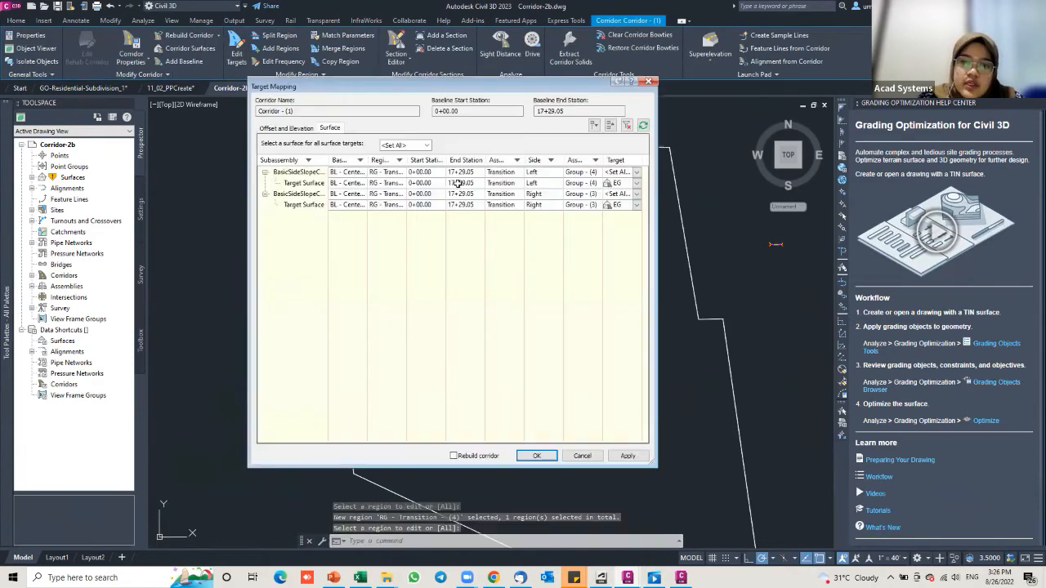
Step: Clear the left and right target surfaces to <None>
{"action": "left_click", "coordinate": [624, 184]}
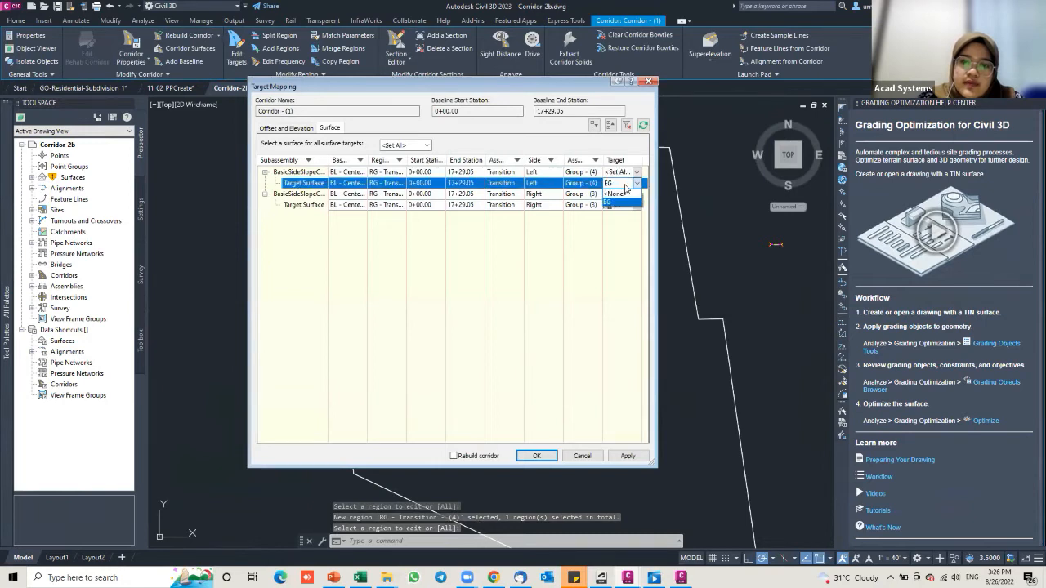
{"action": "left_click", "coordinate": [626, 193]}
{"action": "left_click", "coordinate": [626, 195]}
{"action": "left_click", "coordinate": [626, 207]}
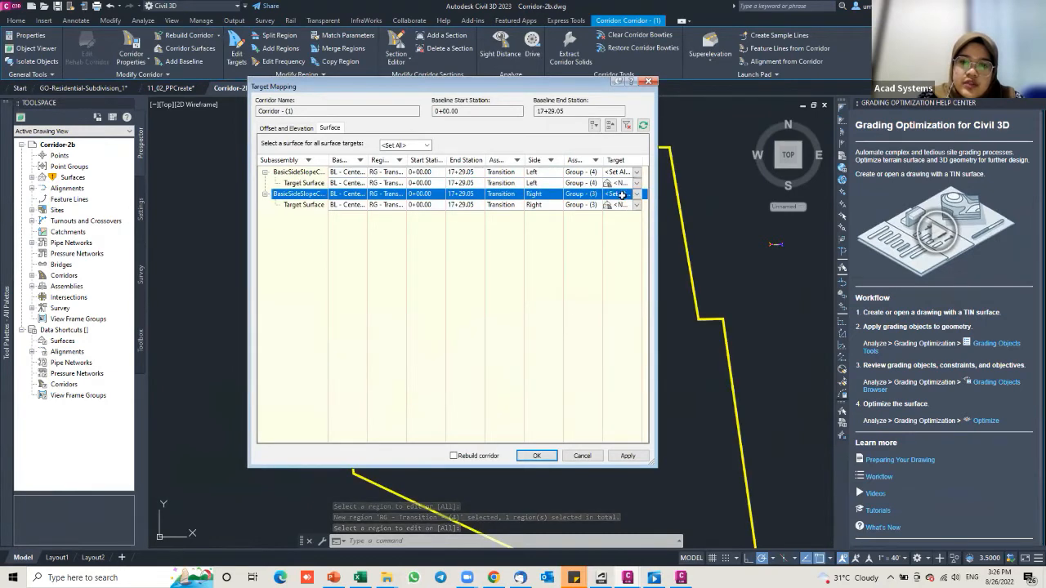
{"action": "left_click", "coordinate": [624, 205]}
{"action": "left_click", "coordinate": [625, 214]}
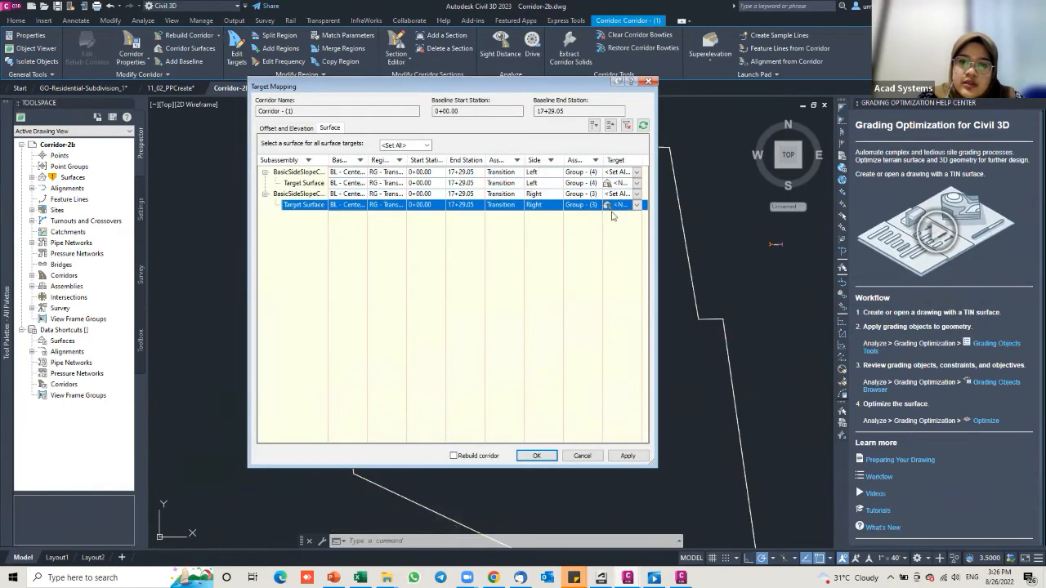
Step: Assign EG to both target surfaces, apply to rebuild the corridor, and close
{"action": "left_click", "coordinate": [405, 145]}
{"action": "left_click", "coordinate": [400, 166]}
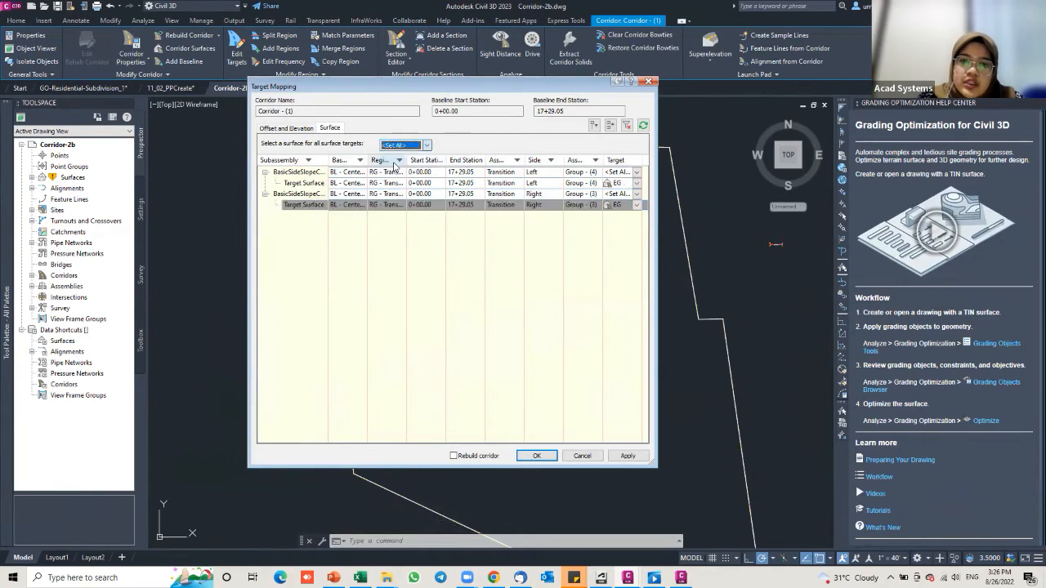
{"action": "left_click", "coordinate": [313, 183]}
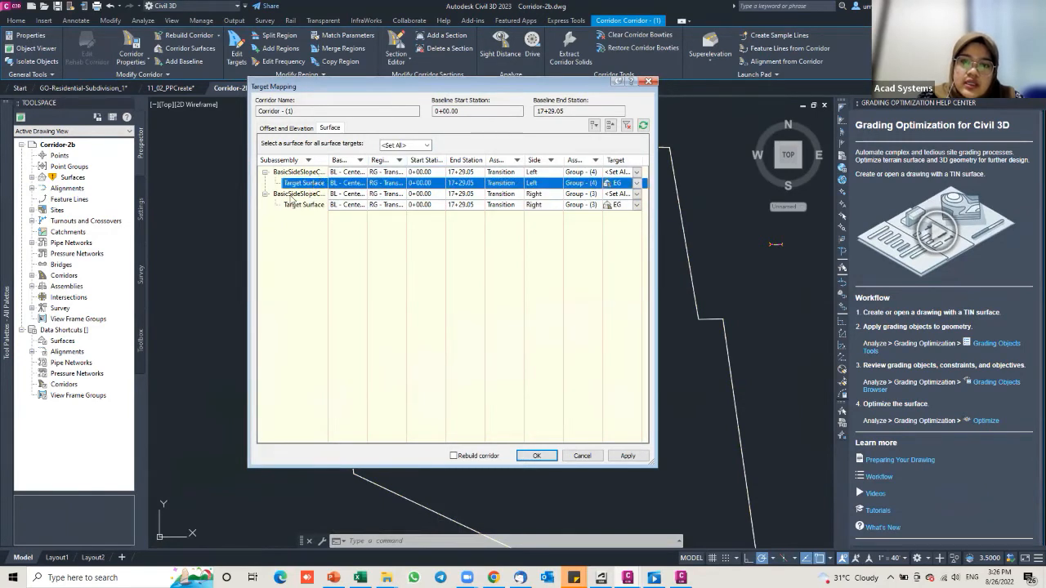
{"action": "left_click", "coordinate": [626, 456]}
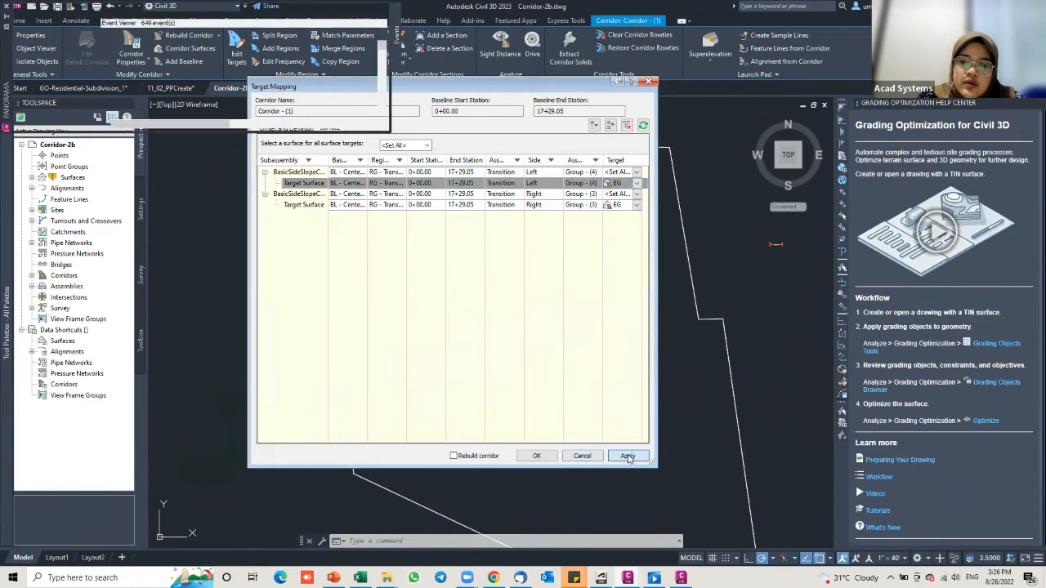
{"action": "left_click", "coordinate": [535, 456]}
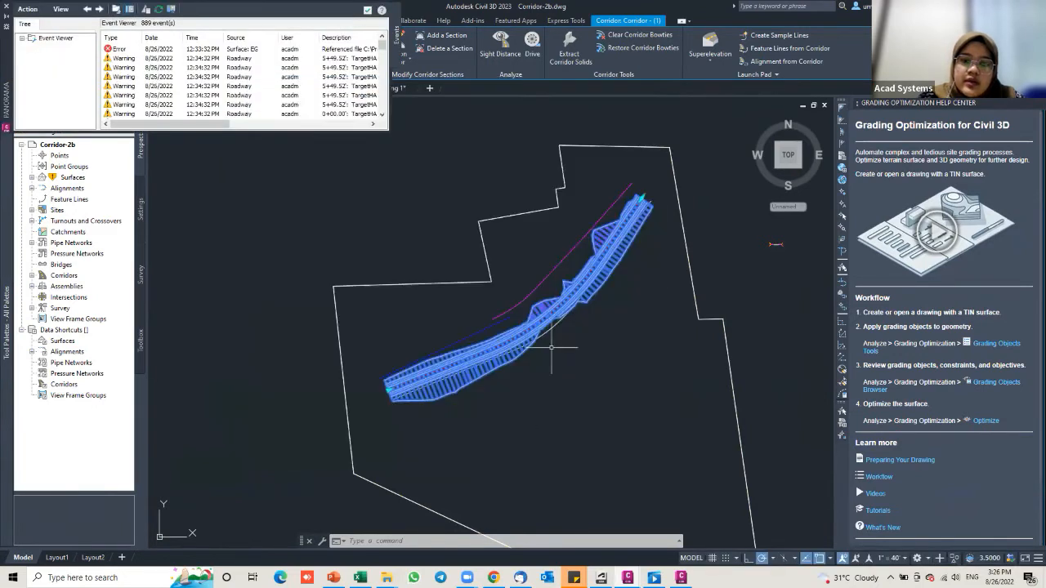
Step: Close the Event Viewer, deselect, and zoom in on the corridor's bend
{"action": "left_click", "coordinate": [6, 10]}
{"action": "key", "text": "Escape"}
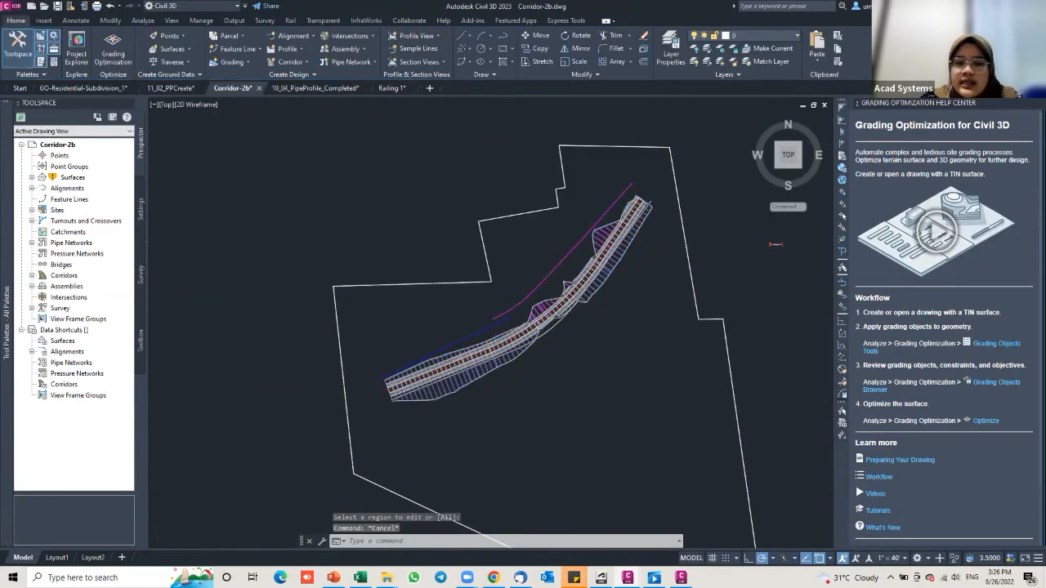
{"action": "scroll", "coordinate": [513, 360], "scroll_direction": "up", "scroll_amount": 3}
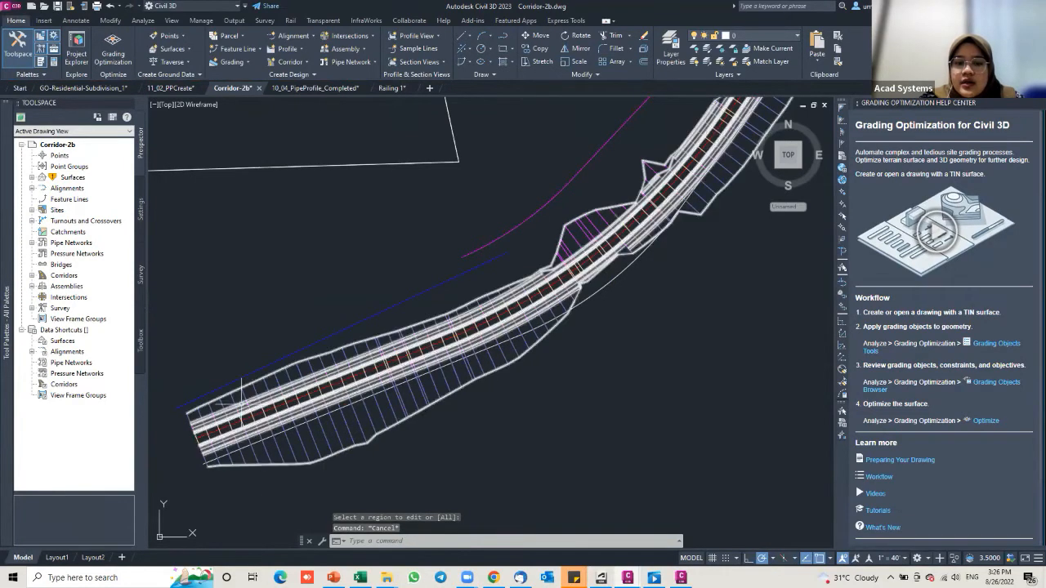
{"action": "mouse_move", "coordinate": [446, 372]}
{"action": "middle_mouse_down"}
{"action": "mouse_move", "coordinate": [368, 427]}
{"action": "mouse_move", "coordinate": [477, 382]}
{"action": "middle_mouse_up"}
{"action": "scroll", "coordinate": [476, 382], "scroll_direction": "down", "scroll_amount": 4}
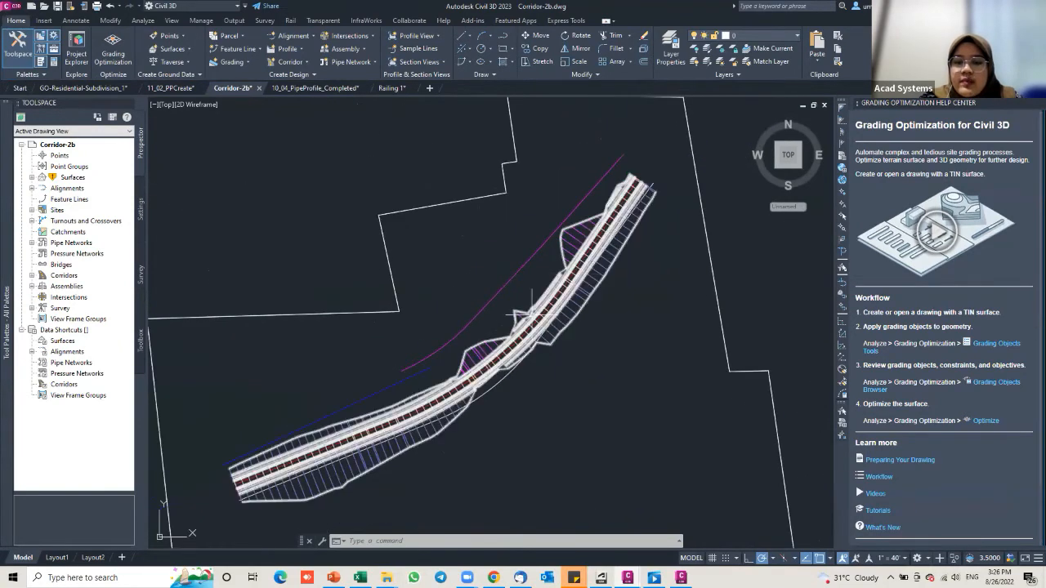
{"action": "scroll", "coordinate": [575, 277], "scroll_direction": "up", "scroll_amount": 3}
{"action": "middle_click_drag", "start_coordinate": [574, 276], "coordinate": [545, 308]}
Step: Inspect the magenta feature line and blue line along the bend, then select the corridor
{"action": "left_click", "coordinate": [490, 256]}
{"action": "key", "text": "Escape"}
{"action": "key", "text": "Escape"}
{"action": "left_click", "coordinate": [490, 273]}
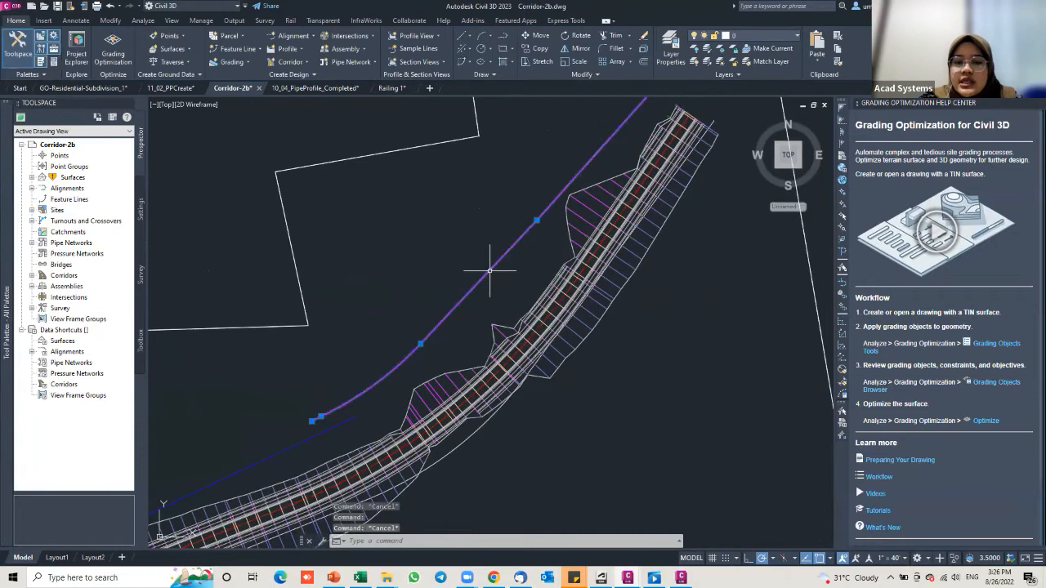
{"action": "middle_click_drag", "start_coordinate": [462, 296], "coordinate": [570, 238]}
{"action": "left_click", "coordinate": [413, 381]}
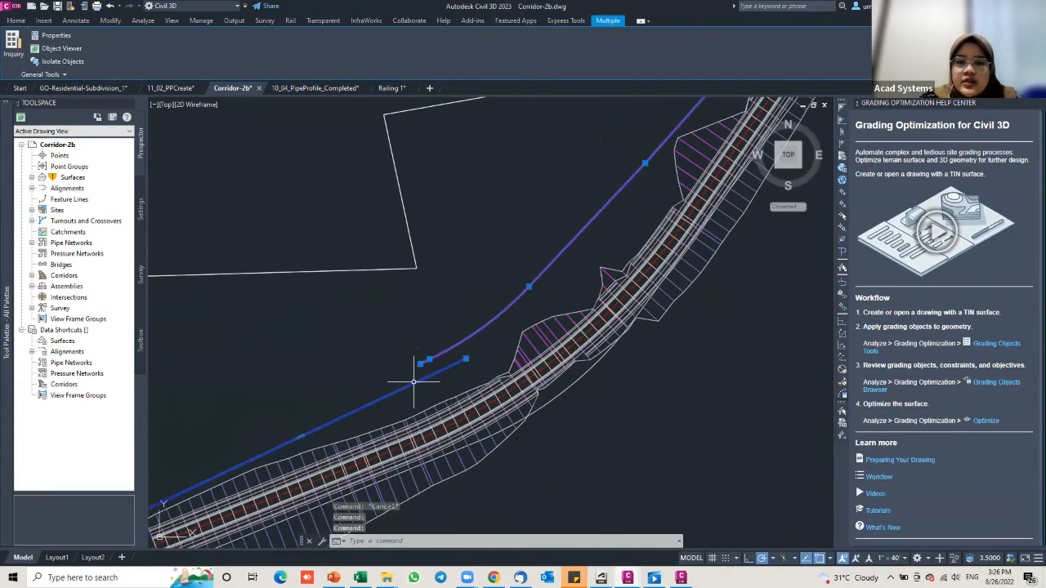
{"action": "key", "text": "Escape"}
{"action": "middle_click_drag", "start_coordinate": [605, 268], "coordinate": [552, 278]}
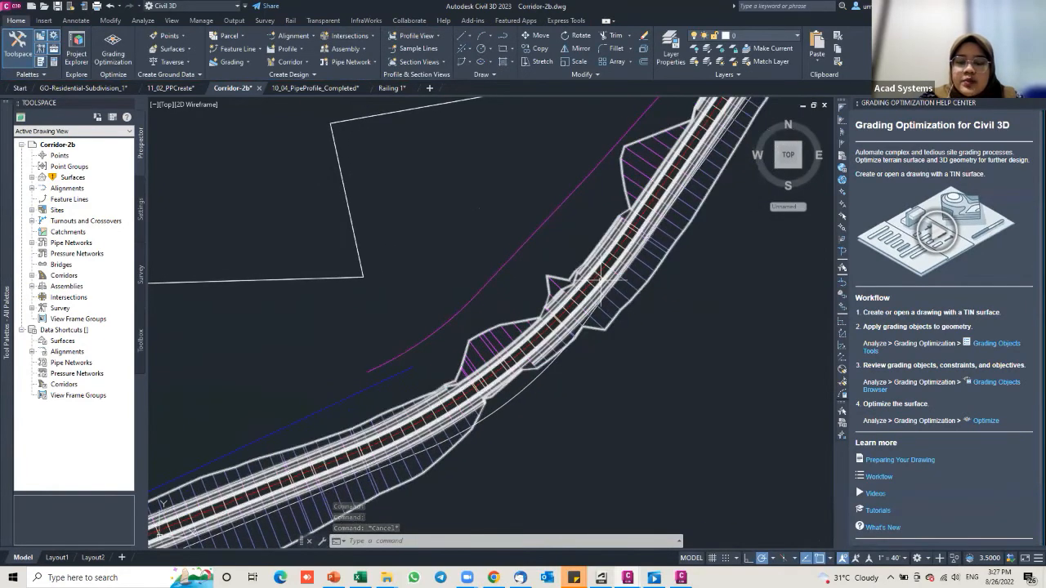
{"action": "left_click", "coordinate": [602, 280]}
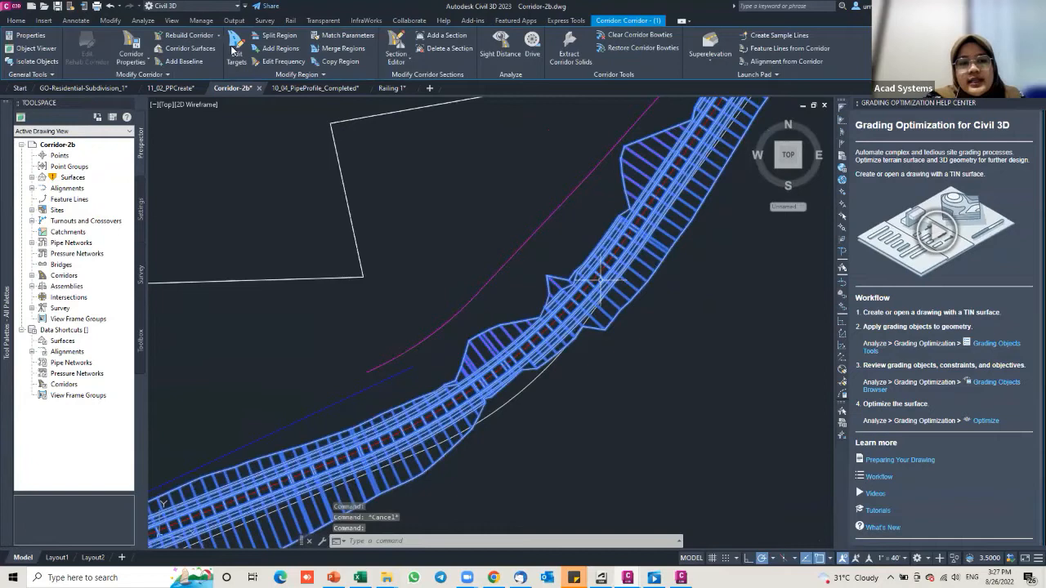
Step: Reopen RG - Transition - (4) targets and show the left Transition Alignment's offset targets
{"action": "left_click", "coordinate": [235, 50]}
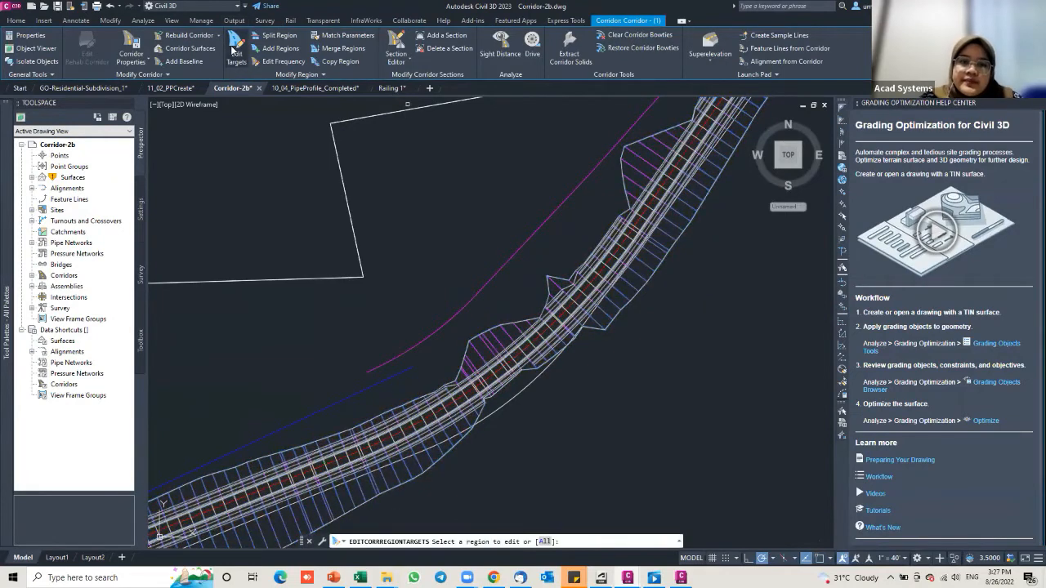
{"action": "left_click", "coordinate": [527, 326]}
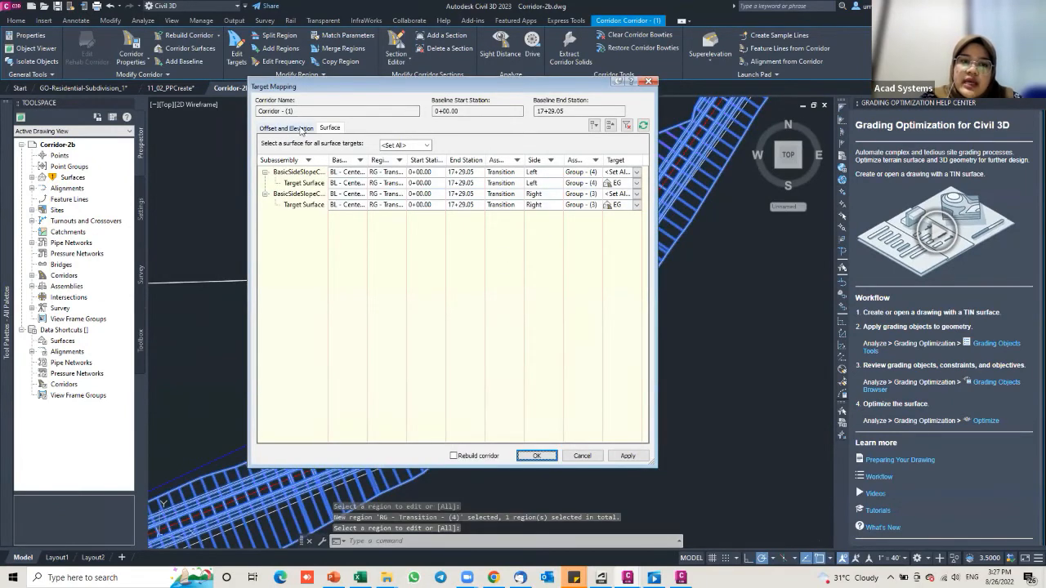
{"action": "left_click", "coordinate": [286, 128]}
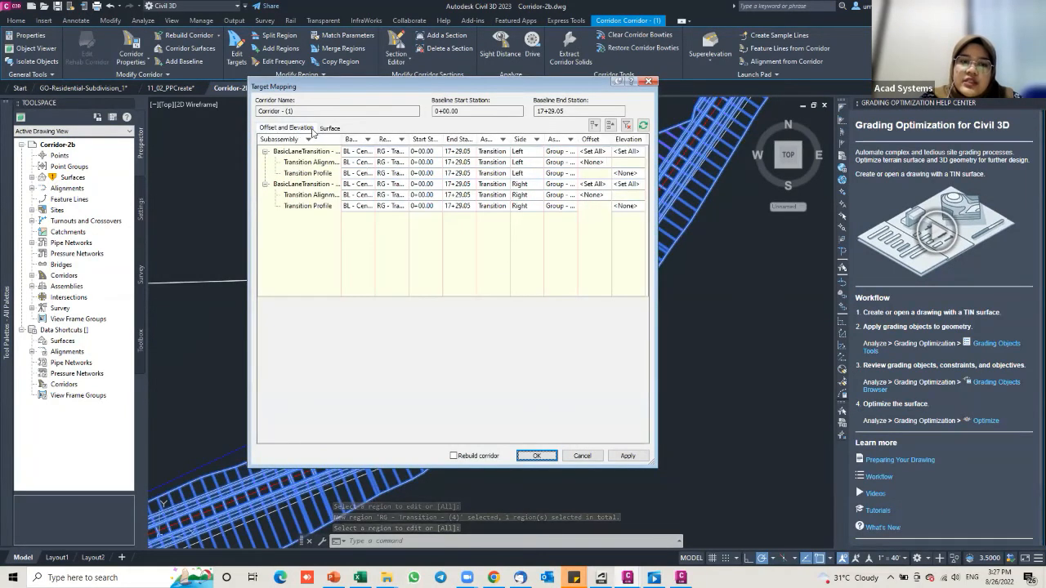
{"action": "left_click_drag", "start_coordinate": [341, 139], "coordinate": [391, 139]}
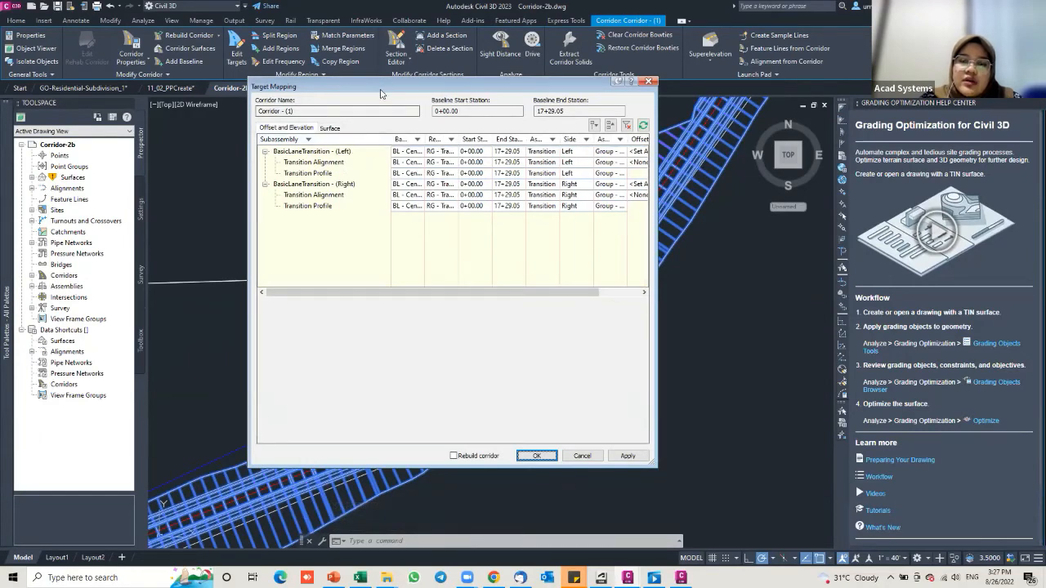
{"action": "left_click_drag", "start_coordinate": [319, 86], "coordinate": [166, 74]}
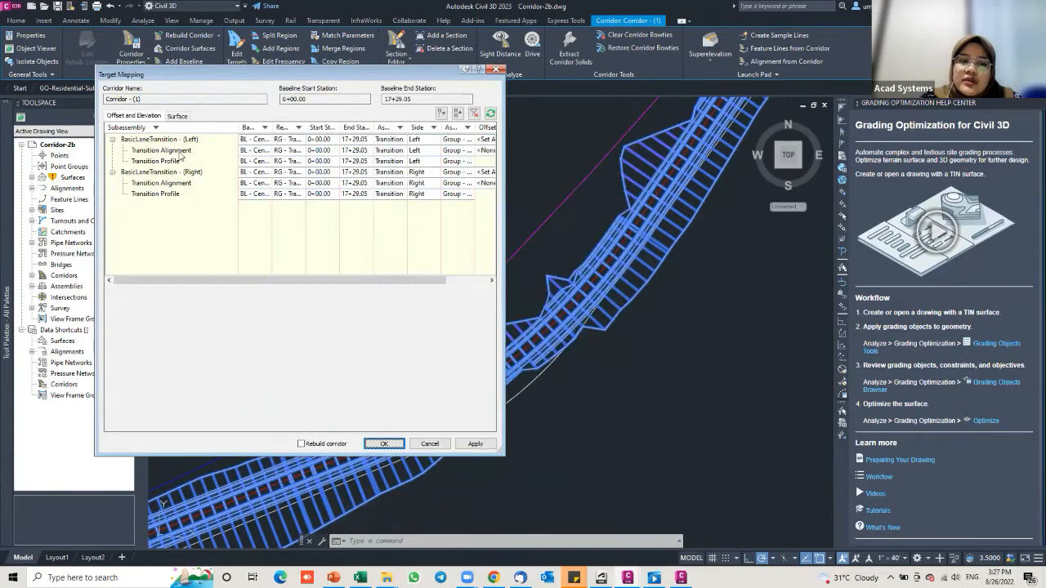
{"action": "left_click", "coordinate": [164, 151]}
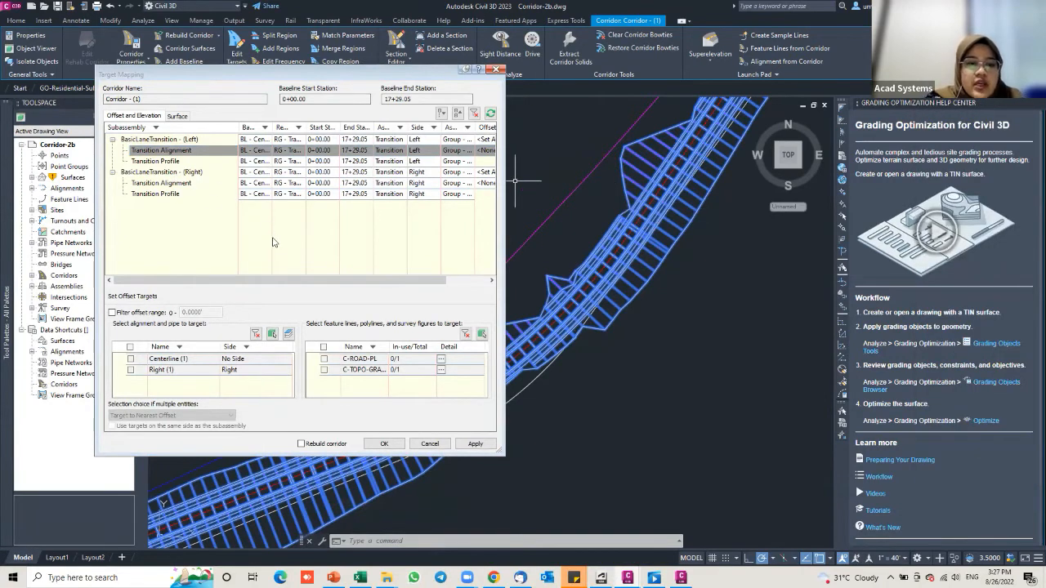
{"action": "left_click", "coordinate": [174, 183]}
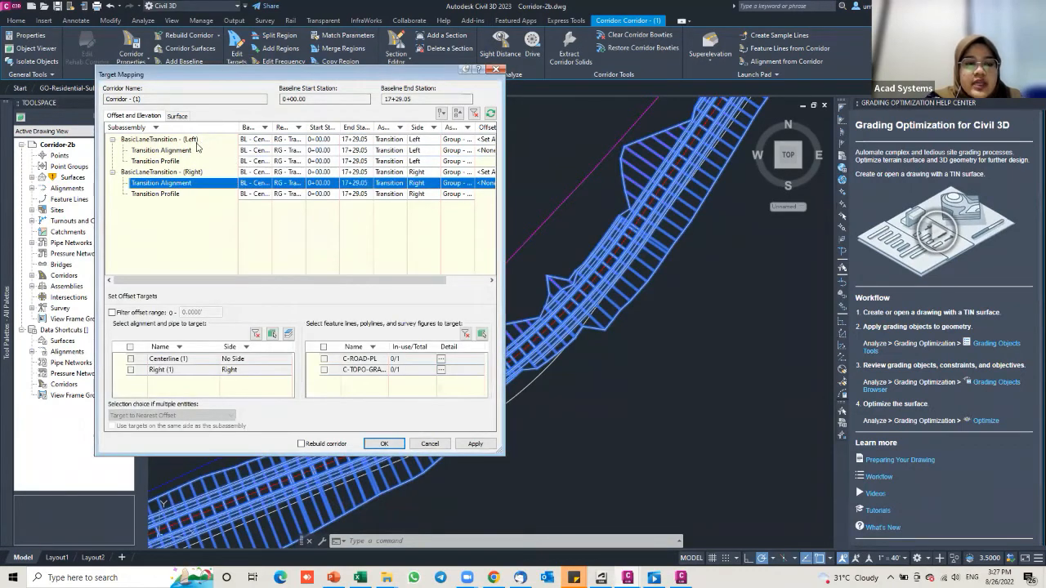
{"action": "left_click", "coordinate": [170, 152]}
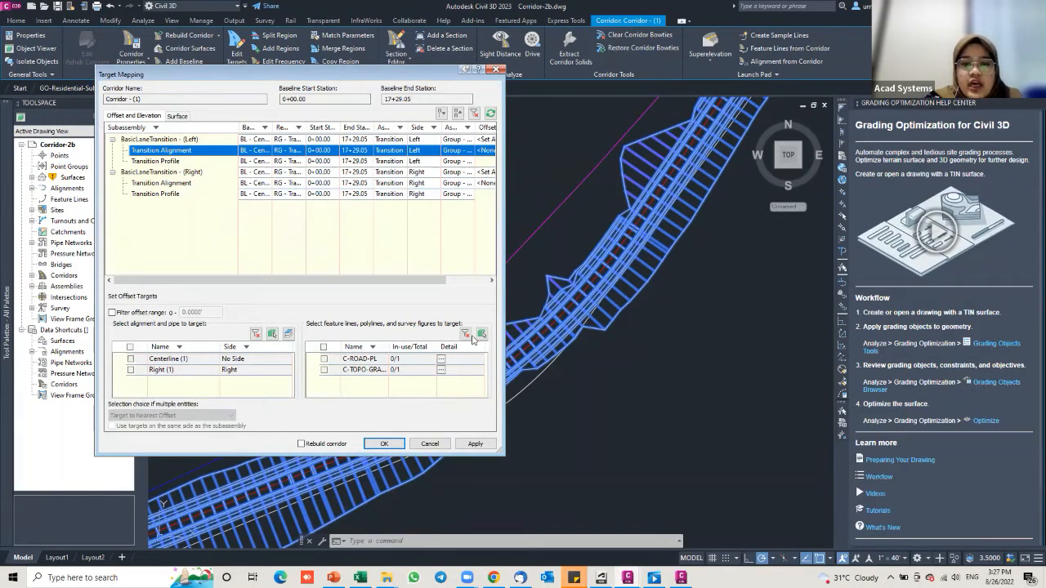
{"action": "left_click", "coordinate": [324, 370]}
{"action": "left_click", "coordinate": [322, 371]}
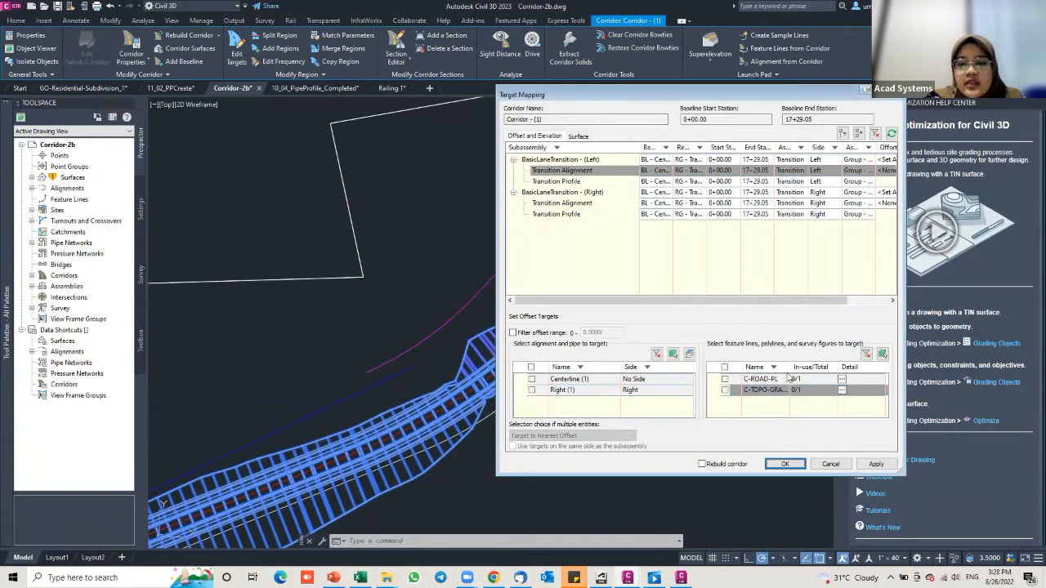
{"action": "left_click_drag", "start_coordinate": [791, 367], "coordinate": [807, 367]}
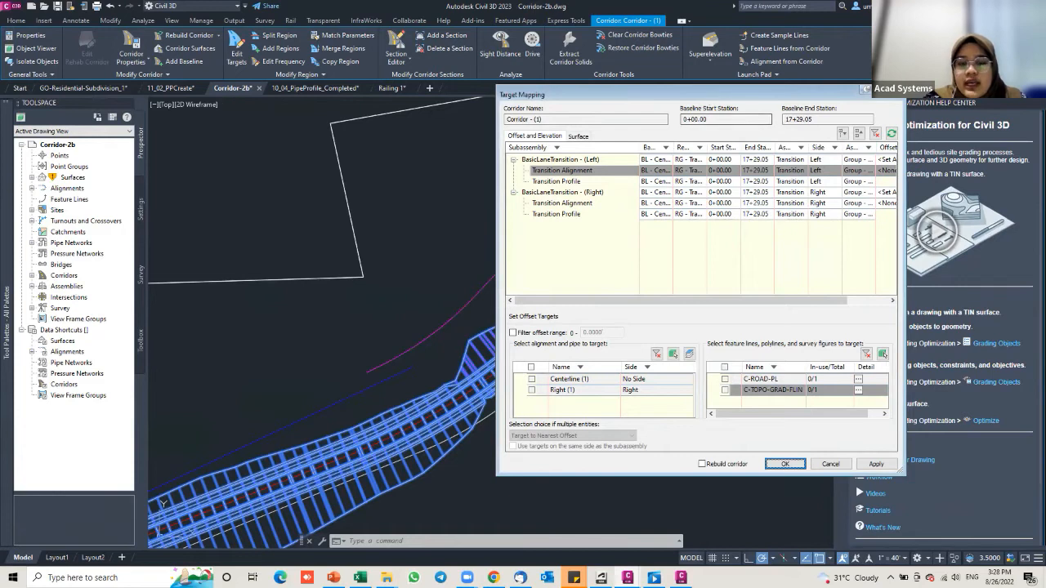
{"action": "left_click_drag", "start_coordinate": [712, 95], "coordinate": [229, 91]}
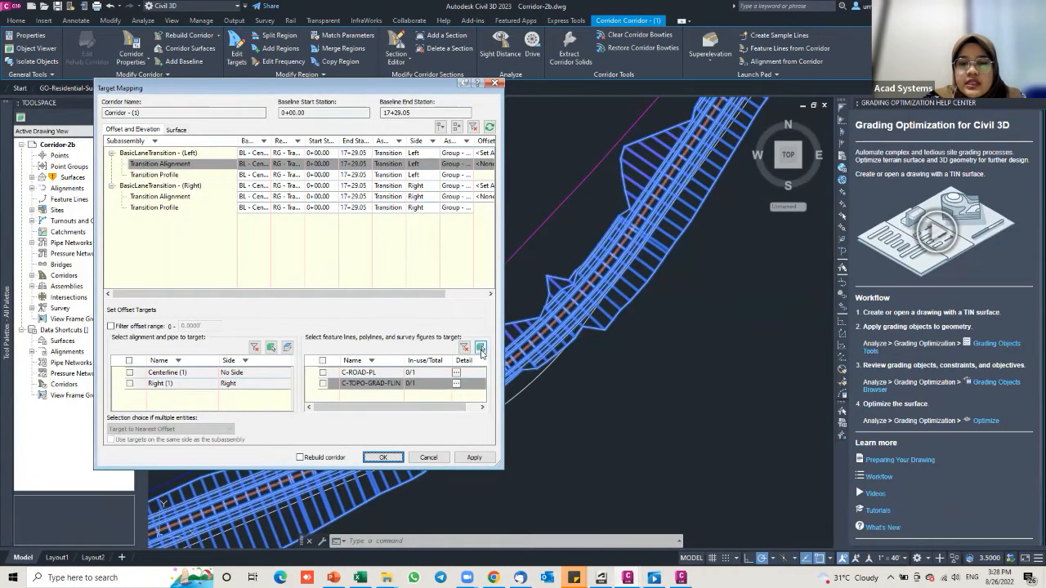
{"action": "left_click", "coordinate": [483, 350]}
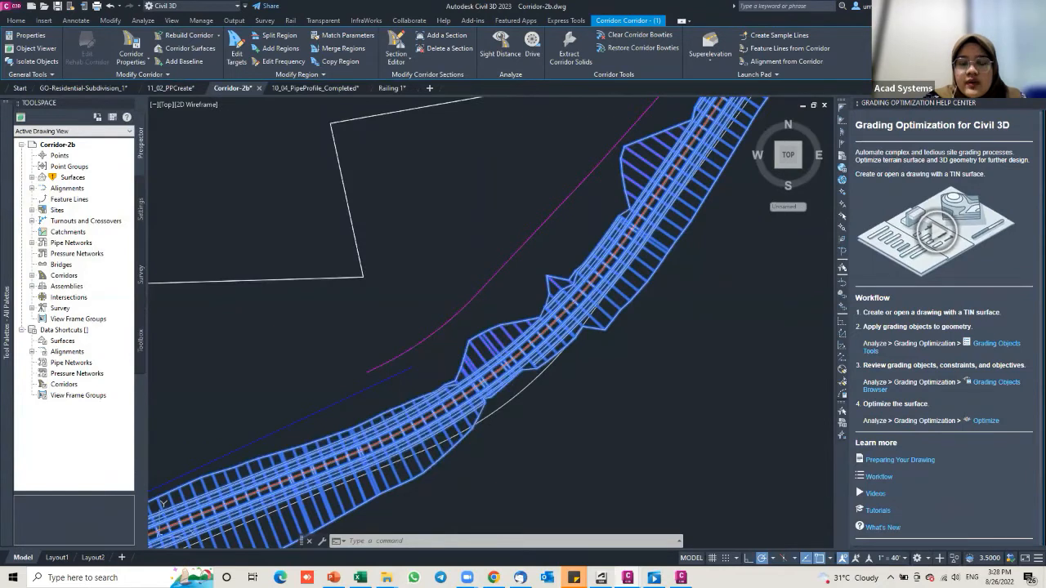
{"action": "left_click", "coordinate": [477, 293]}
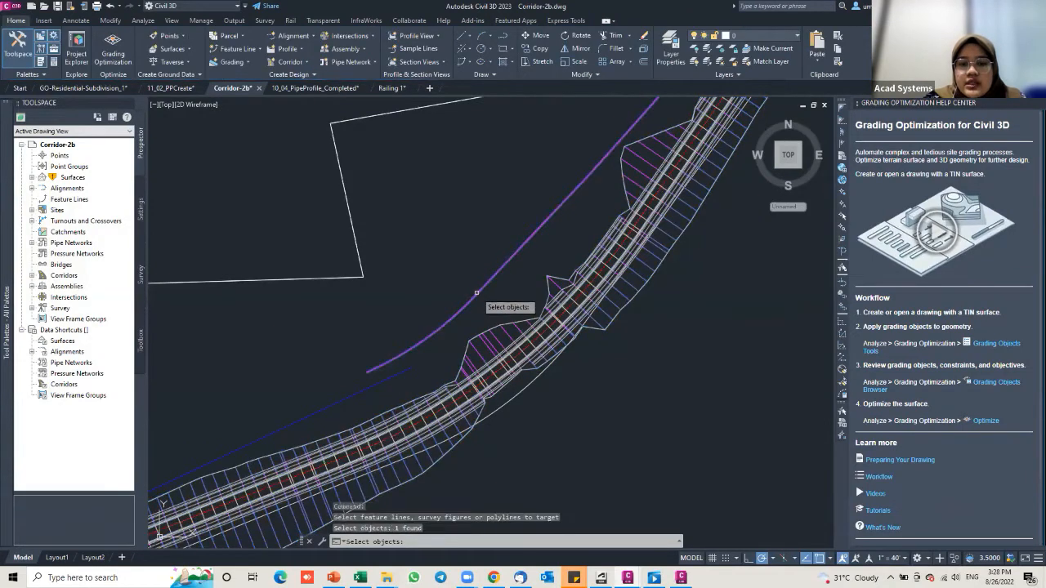
{"action": "left_click", "coordinate": [339, 403]}
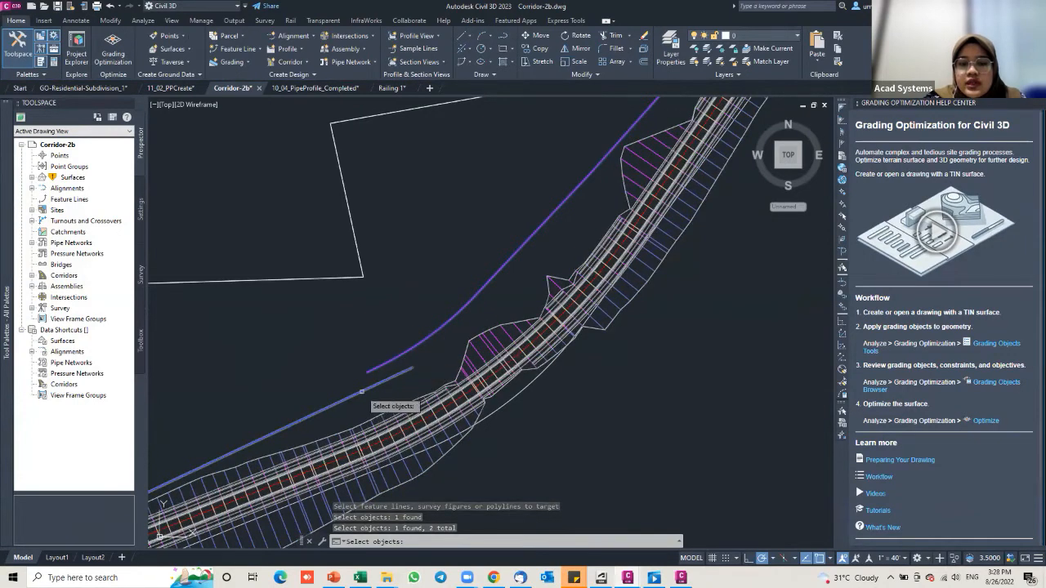
{"action": "left_click", "coordinate": [428, 393]}
{"action": "key", "text": "Return"}
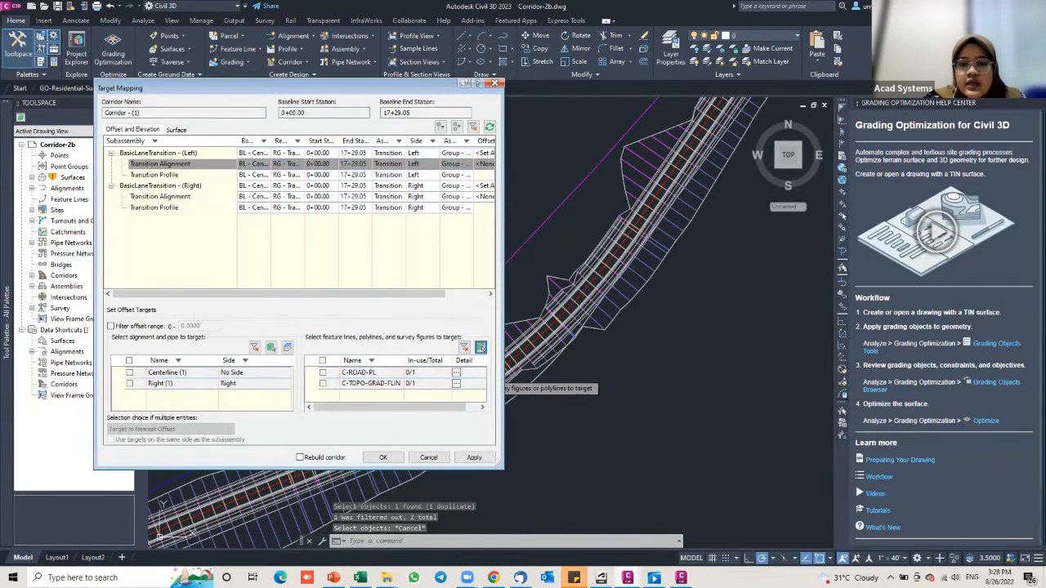
Step: Pick the C-TOPO-GRAD-FLIN feature line from the drawing as the left transition target
{"action": "left_click", "coordinate": [480, 347]}
{"action": "left_click", "coordinate": [508, 272]}
{"action": "key", "text": "Return"}
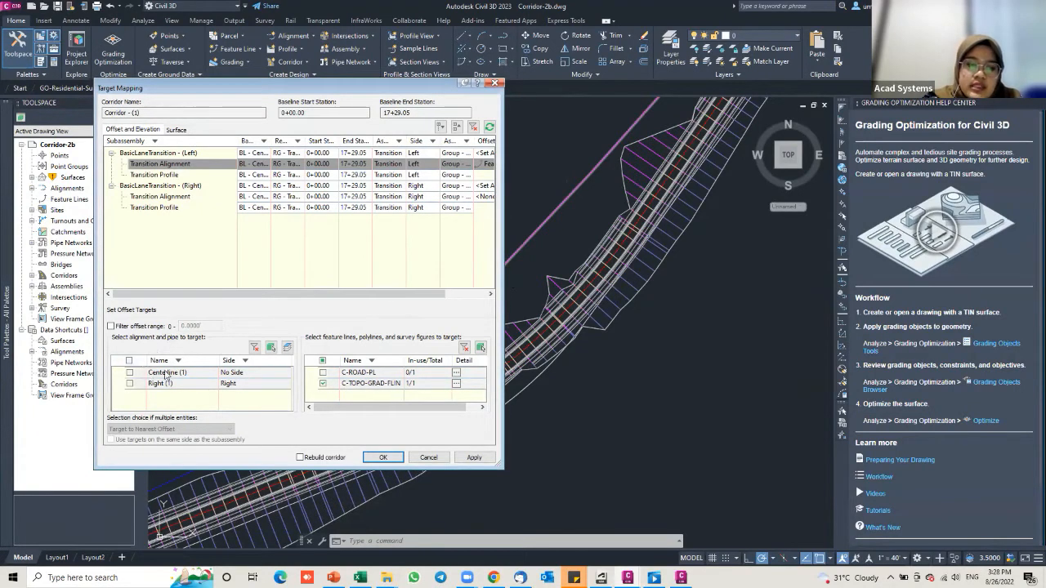
Step: Add Centerline (1), target the farthest offset on the same side only, and apply
{"action": "left_click", "coordinate": [130, 373]}
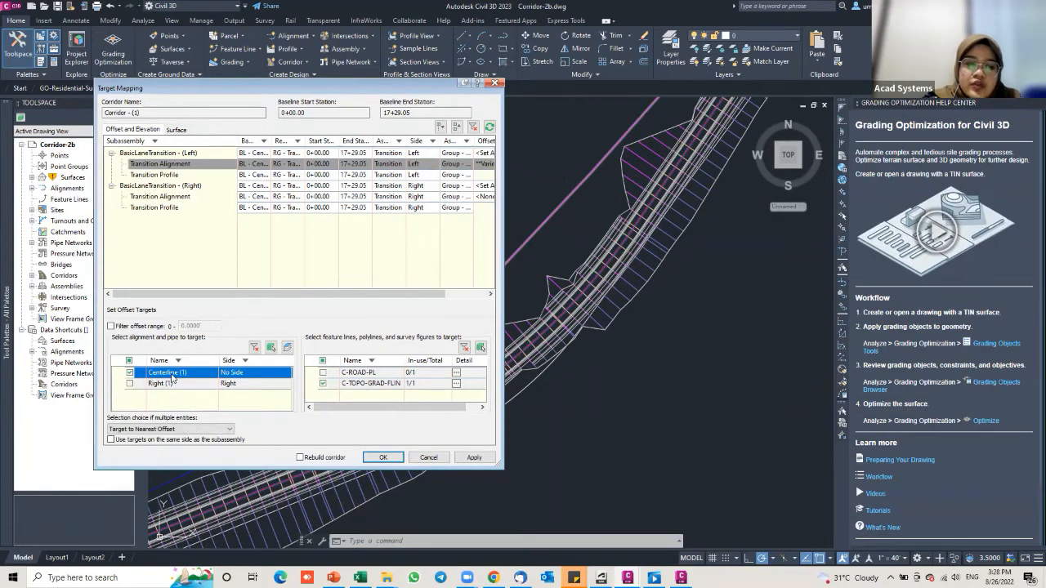
{"action": "left_click", "coordinate": [164, 429]}
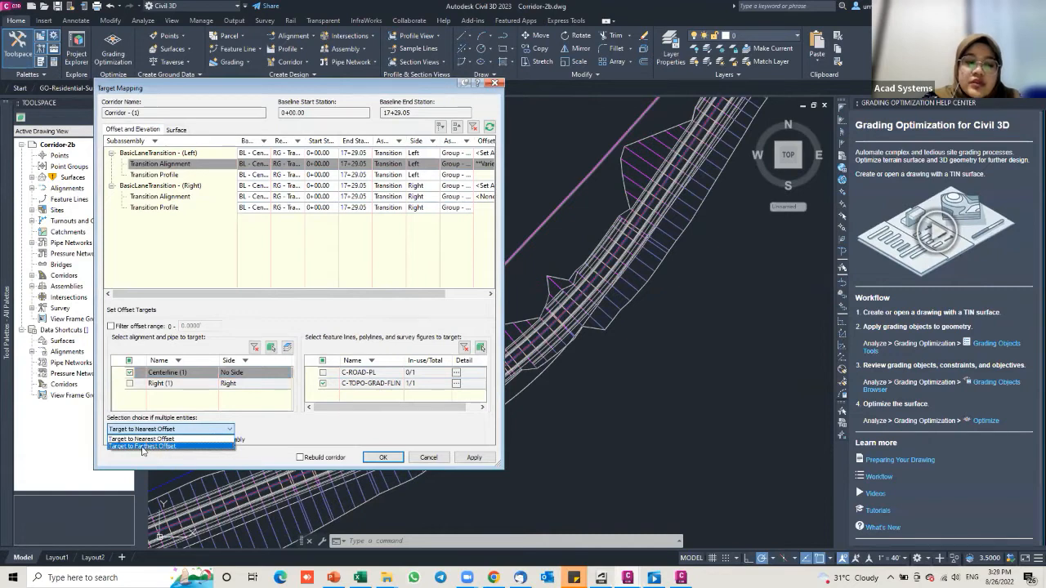
{"action": "left_click", "coordinate": [159, 446]}
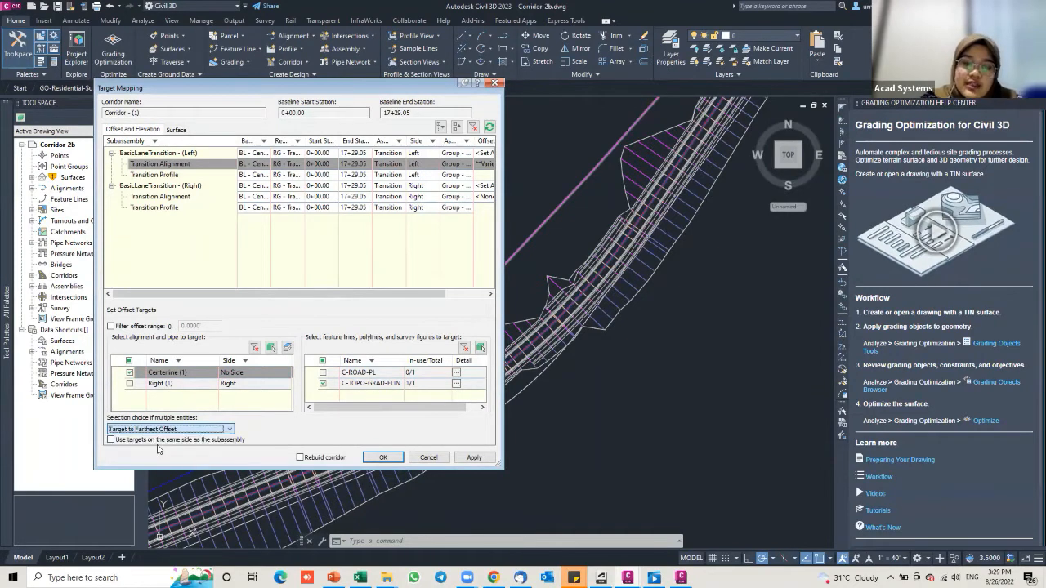
{"action": "left_click", "coordinate": [112, 442]}
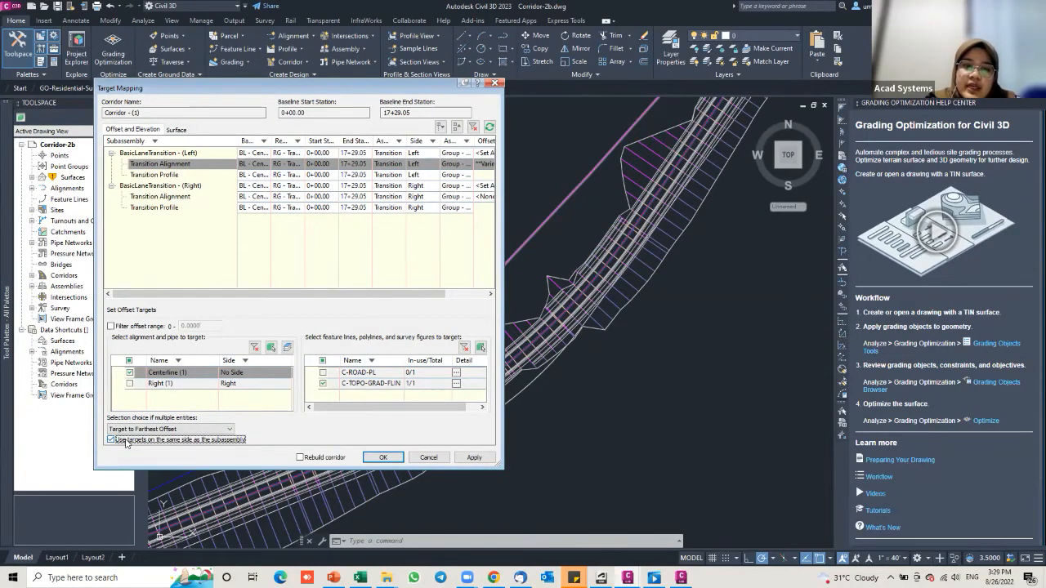
{"action": "left_click", "coordinate": [474, 458]}
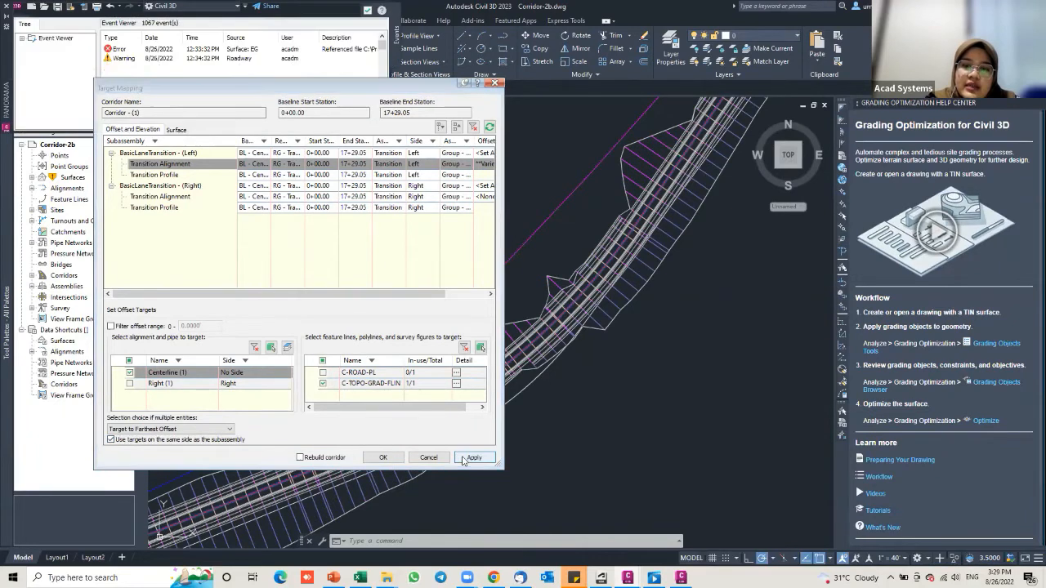
{"action": "left_click", "coordinate": [7, 12]}
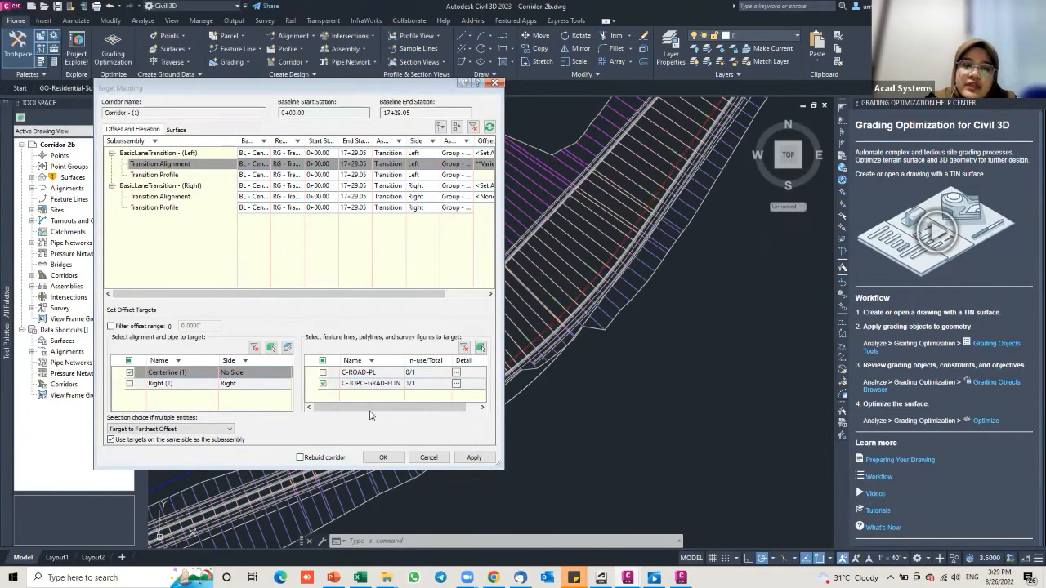
{"action": "left_click", "coordinate": [383, 457]}
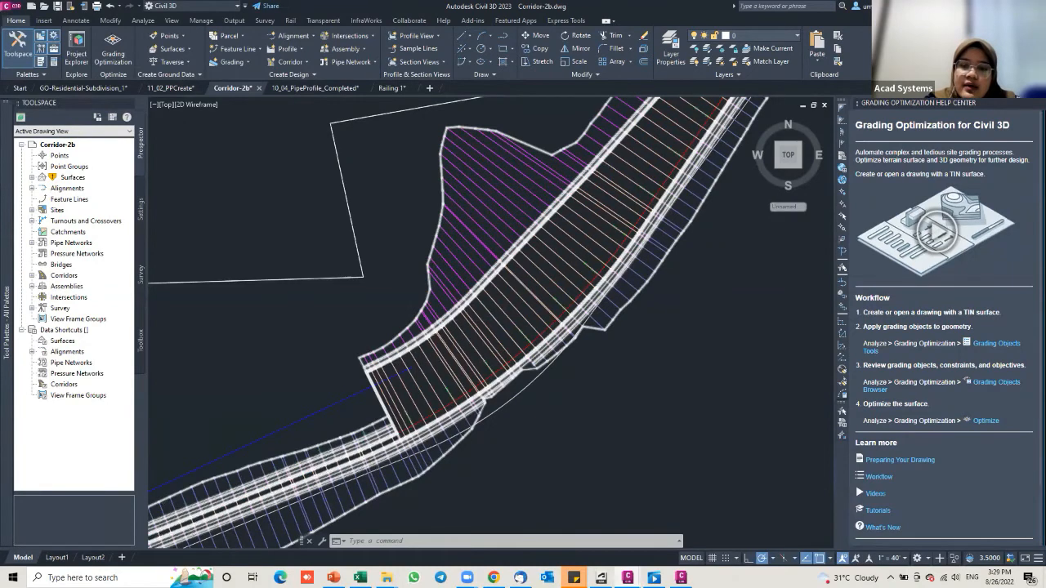
{"action": "scroll", "coordinate": [491, 338], "scroll_direction": "down", "scroll_amount": 5}
{"action": "scroll", "coordinate": [490, 338], "scroll_direction": "up", "scroll_amount": 3}
{"action": "scroll", "coordinate": [514, 292], "scroll_direction": "up", "scroll_amount": 2}
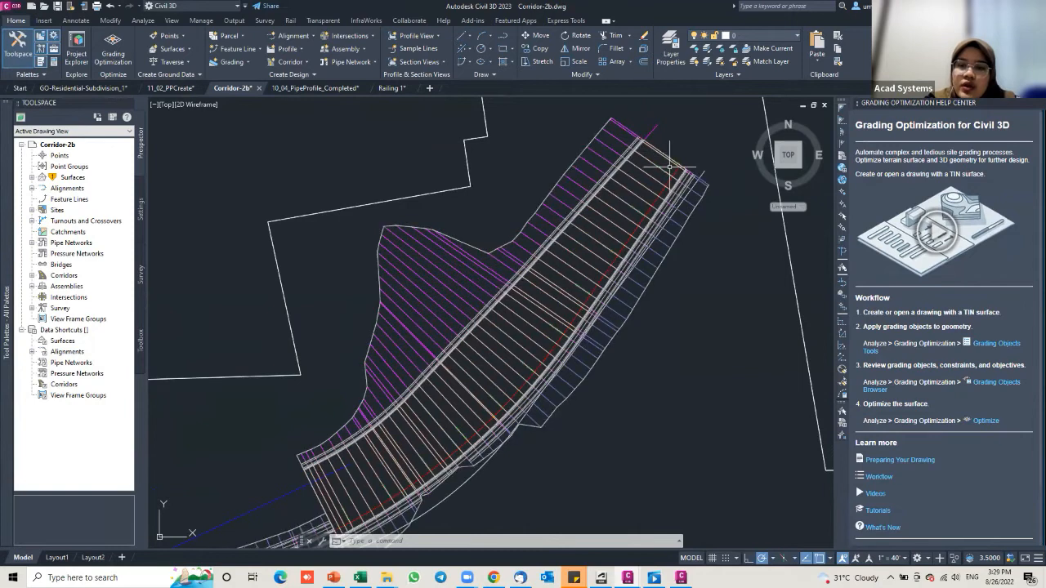
{"action": "scroll", "coordinate": [668, 163], "scroll_direction": "up", "scroll_amount": 1}
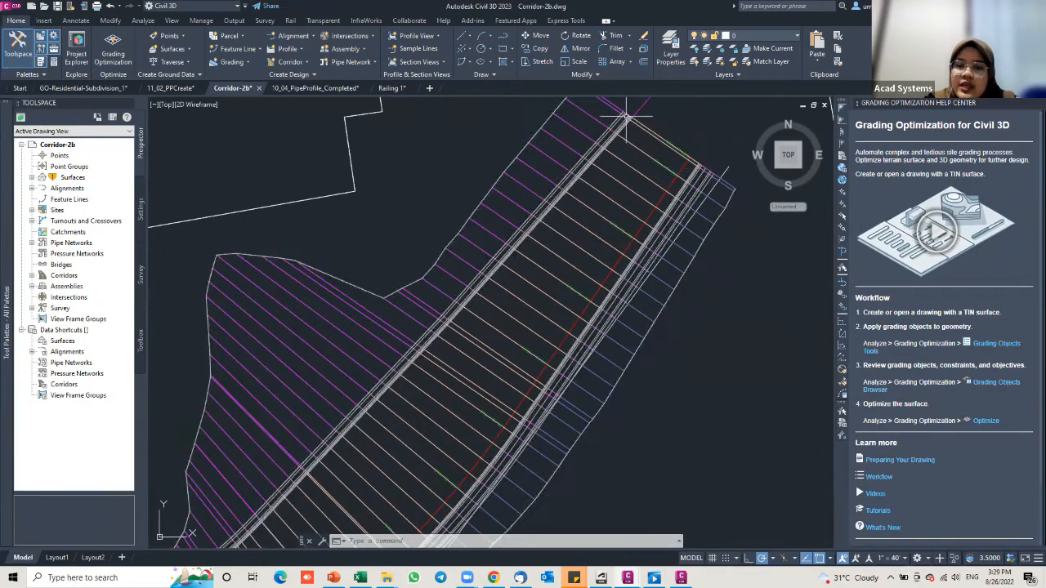
{"action": "scroll", "coordinate": [693, 157], "scroll_direction": "down", "scroll_amount": 5}
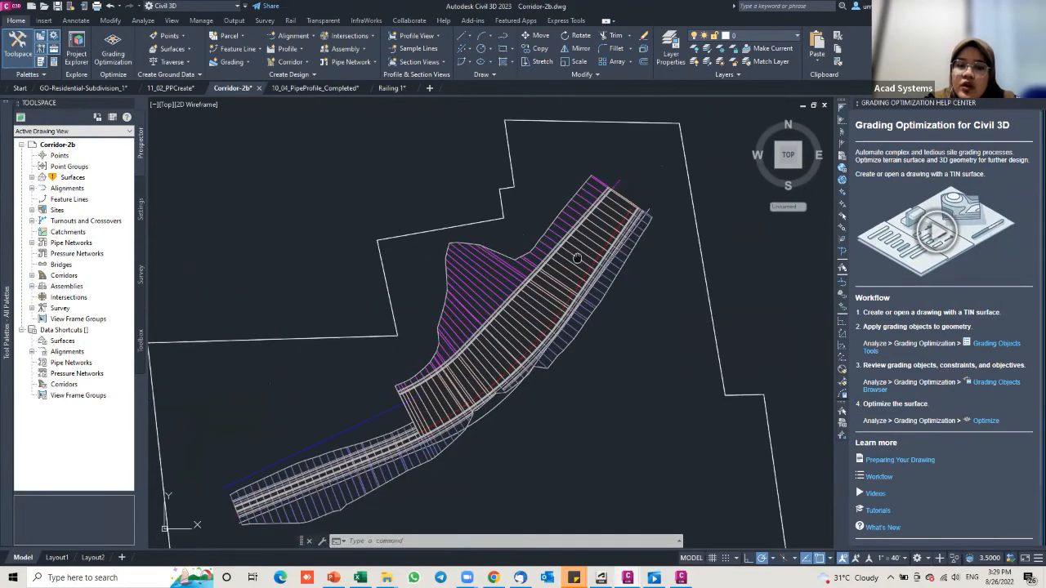
{"action": "middle_click_drag", "start_coordinate": [587, 255], "coordinate": [609, 222]}
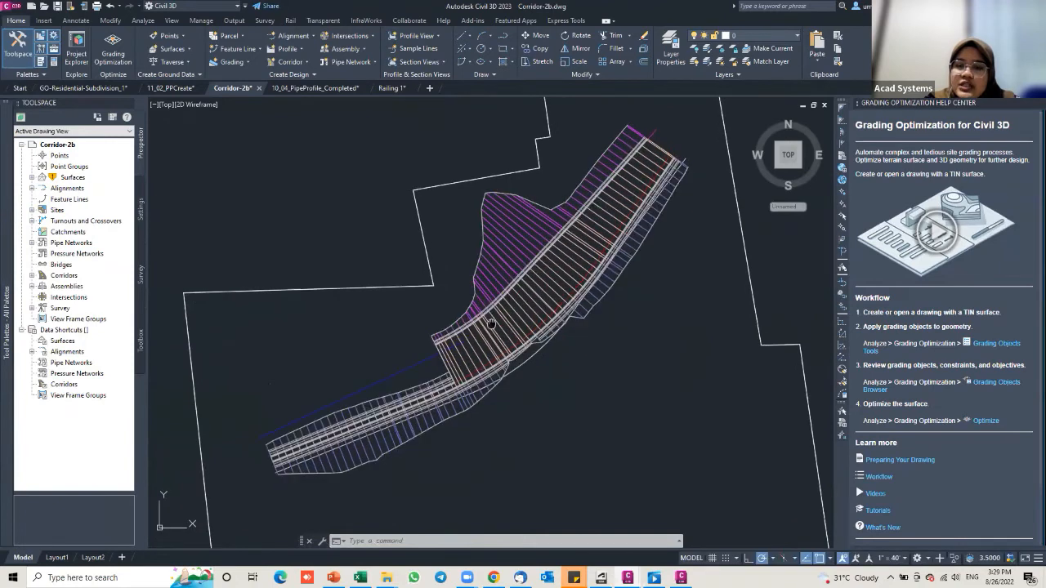
{"action": "scroll", "coordinate": [405, 452], "scroll_direction": "up", "scroll_amount": 2}
{"action": "scroll", "coordinate": [447, 327], "scroll_direction": "up", "scroll_amount": 2}
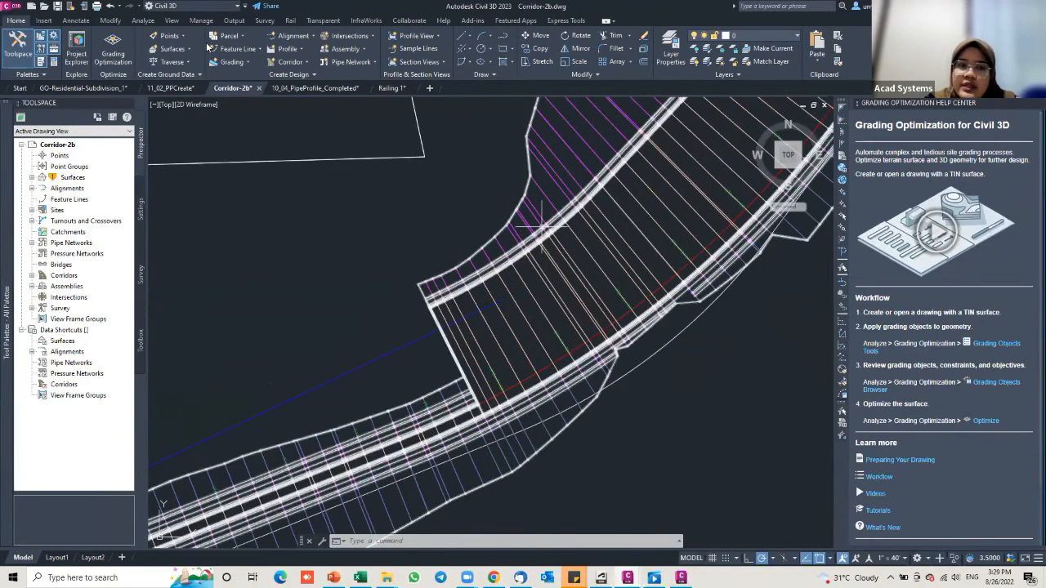
{"action": "left_click", "coordinate": [507, 291]}
{"action": "scroll", "coordinate": [508, 291], "scroll_direction": "down", "scroll_amount": 4}
Step: Make the left Transition Alignment target C-ROAD-PL instead of C-TOPO-GRAD-FLIN and apply
{"action": "left_click", "coordinate": [236, 49]}
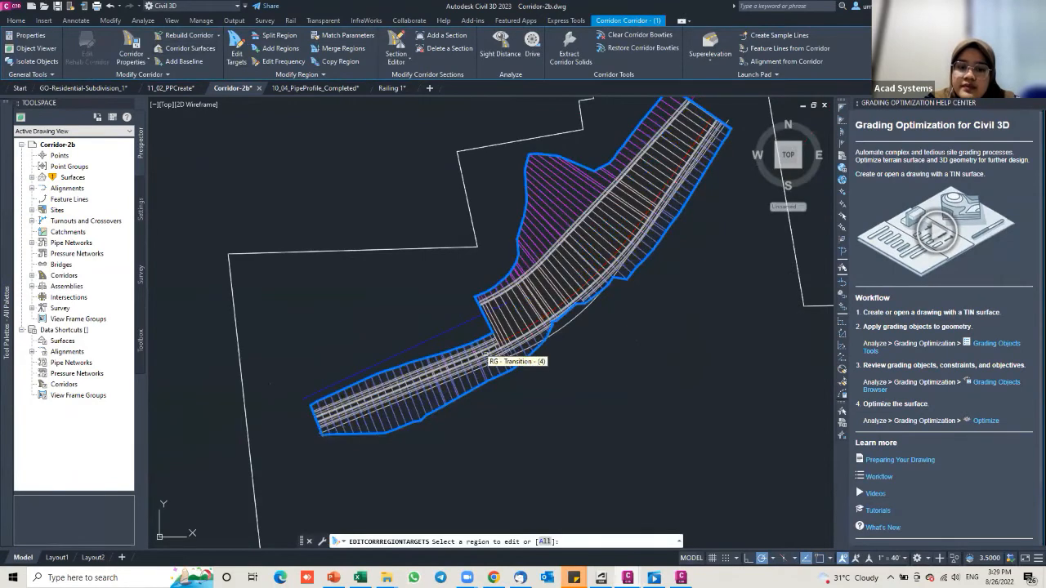
{"action": "left_click", "coordinate": [545, 341]}
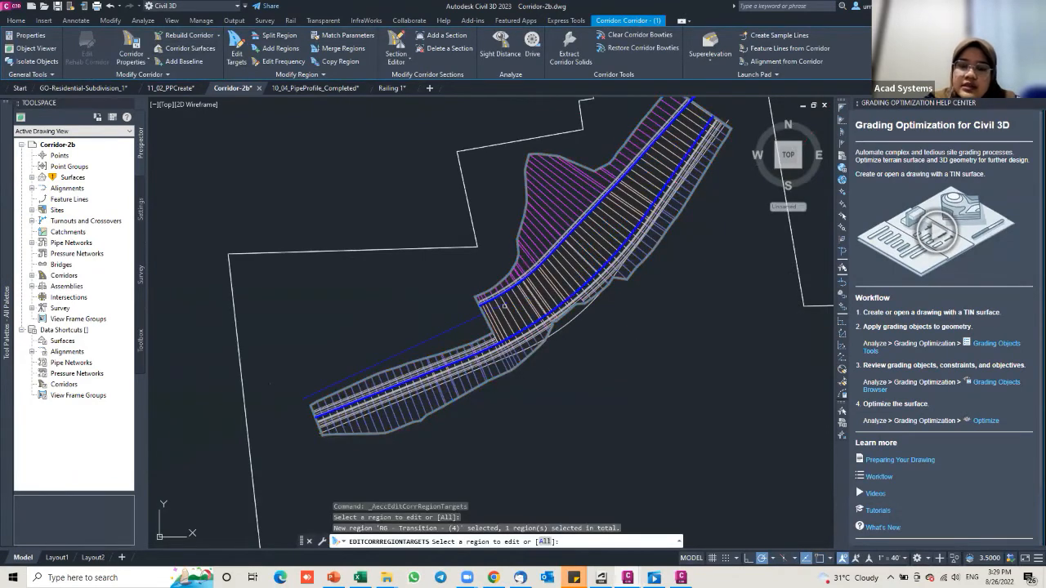
{"action": "key", "text": "Return"}
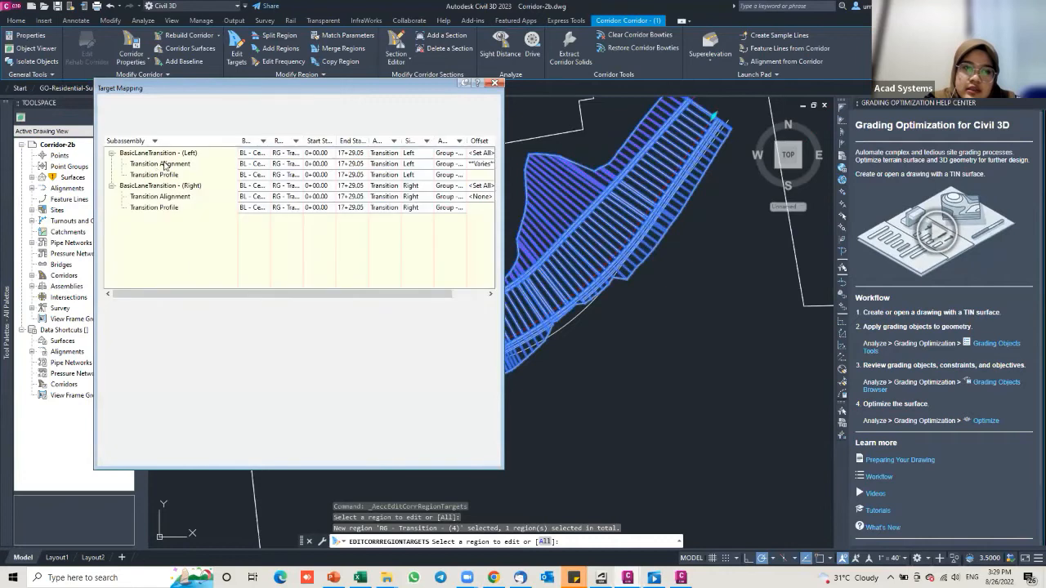
{"action": "left_click", "coordinate": [165, 164]}
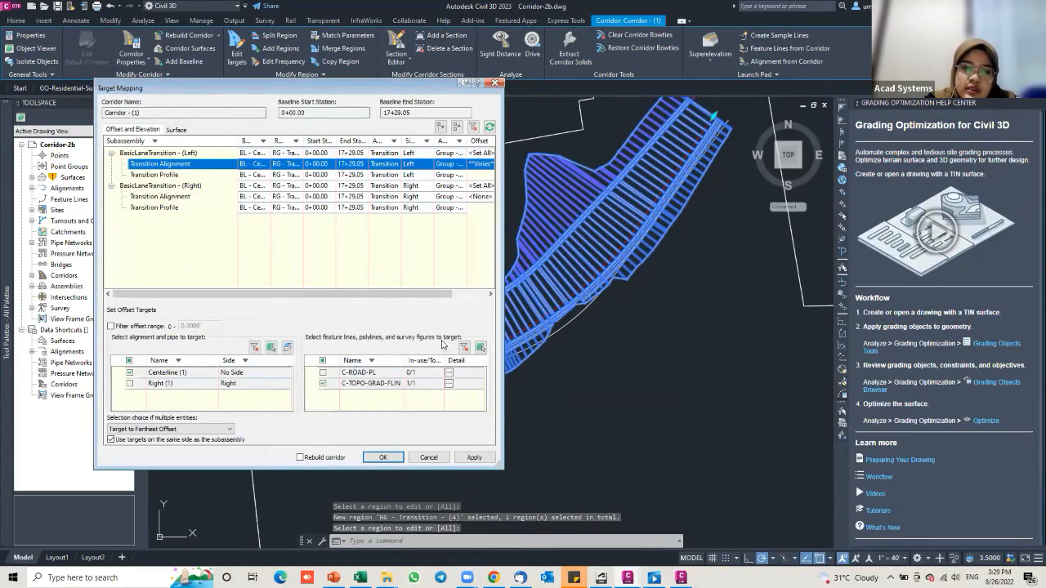
{"action": "left_click", "coordinate": [323, 373]}
{"action": "left_click", "coordinate": [322, 383]}
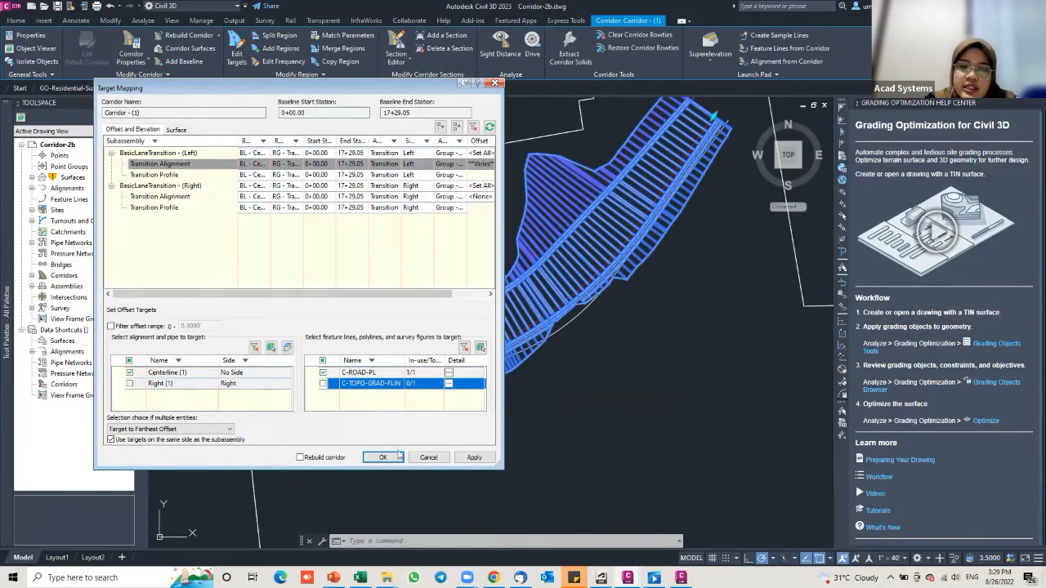
{"action": "left_click", "coordinate": [474, 457]}
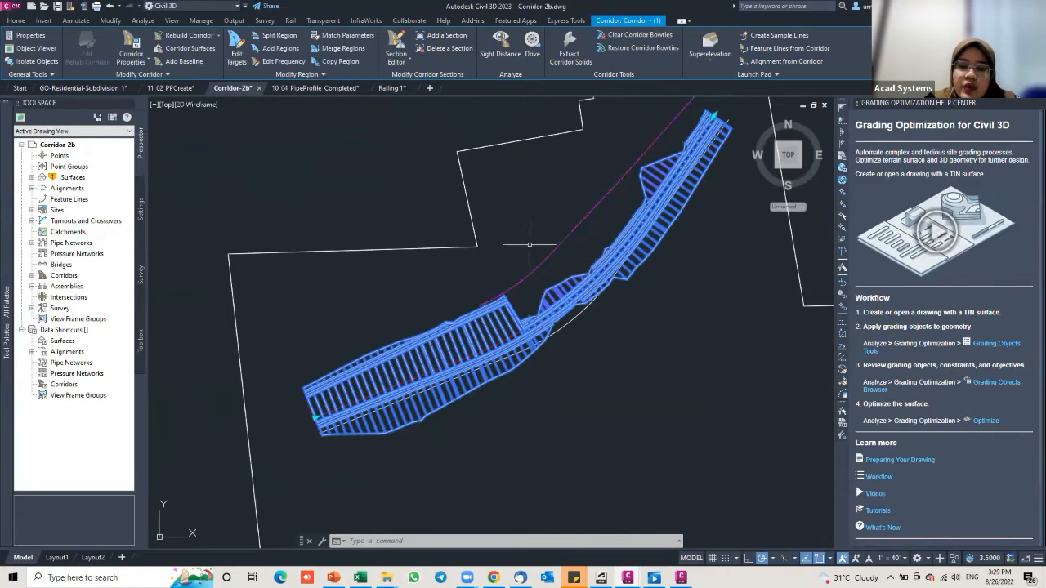
Step: Reopen the transition region's targets, add C-TOPO-GRAD-FLIN to the left alignment, and apply
{"action": "left_click", "coordinate": [237, 50]}
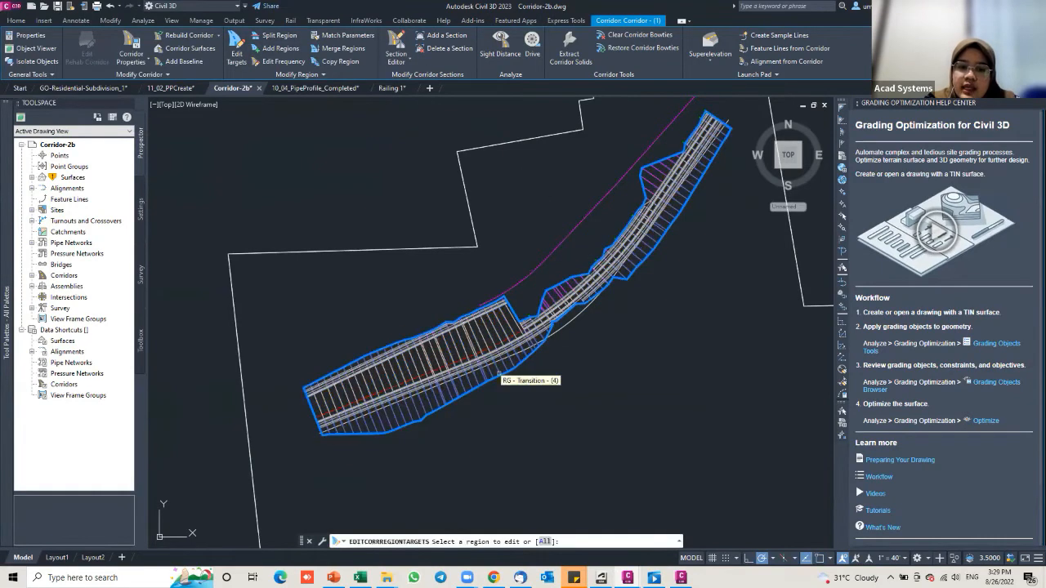
{"action": "left_click", "coordinate": [496, 372]}
{"action": "key", "text": "Return"}
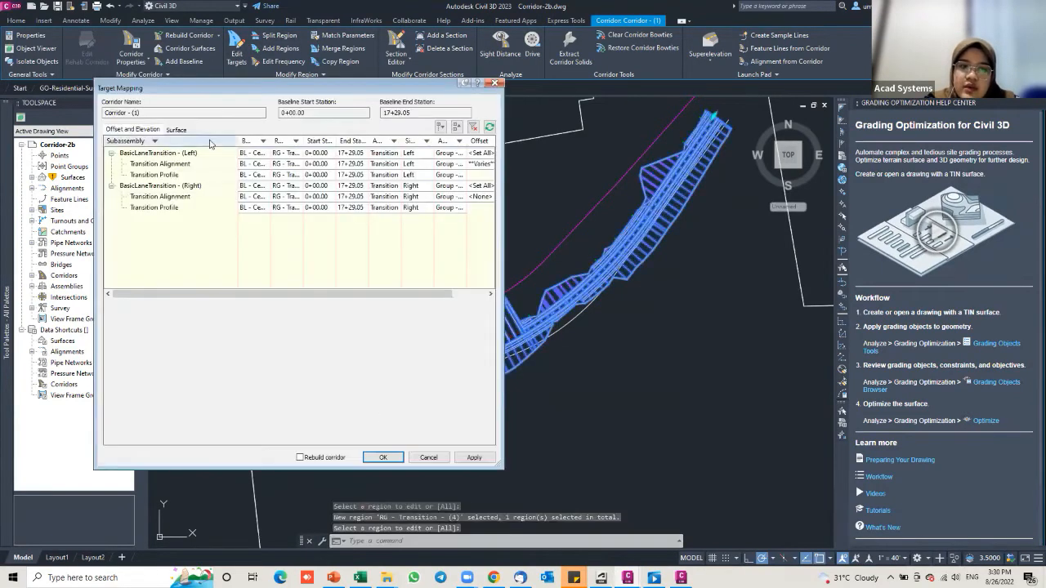
{"action": "left_click", "coordinate": [196, 165]}
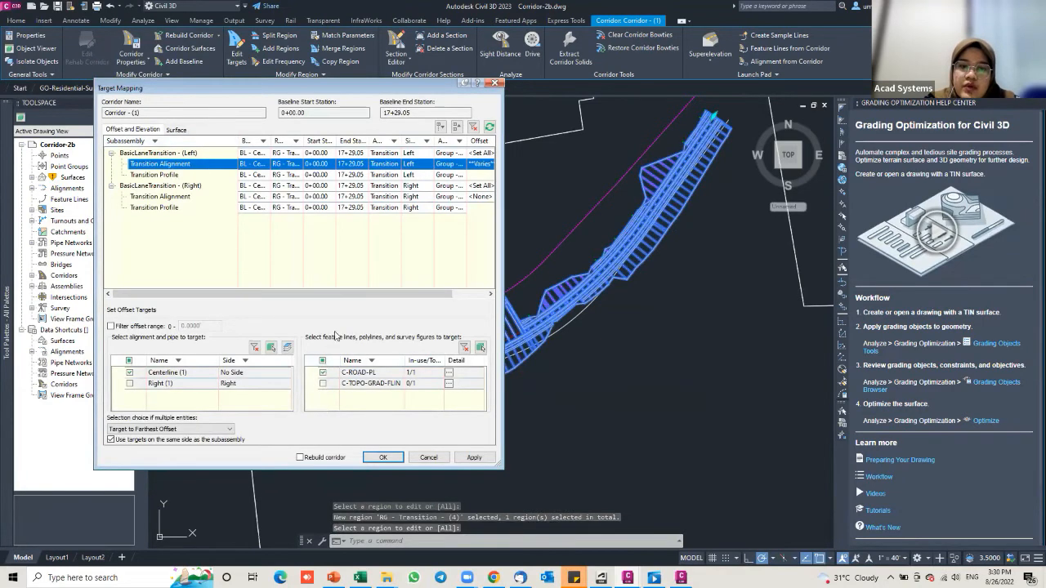
{"action": "left_click", "coordinate": [323, 383]}
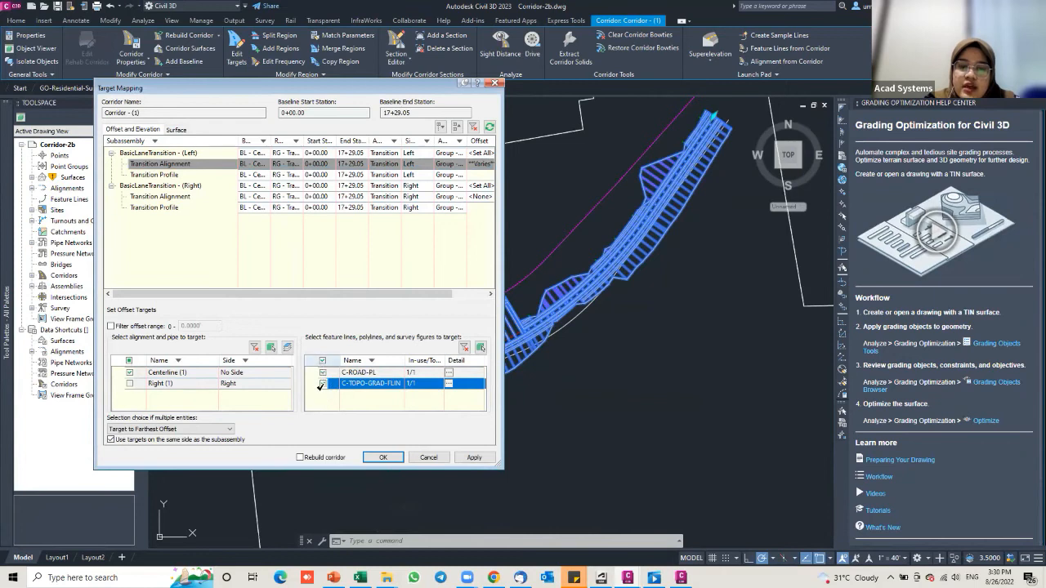
{"action": "left_click", "coordinate": [472, 458]}
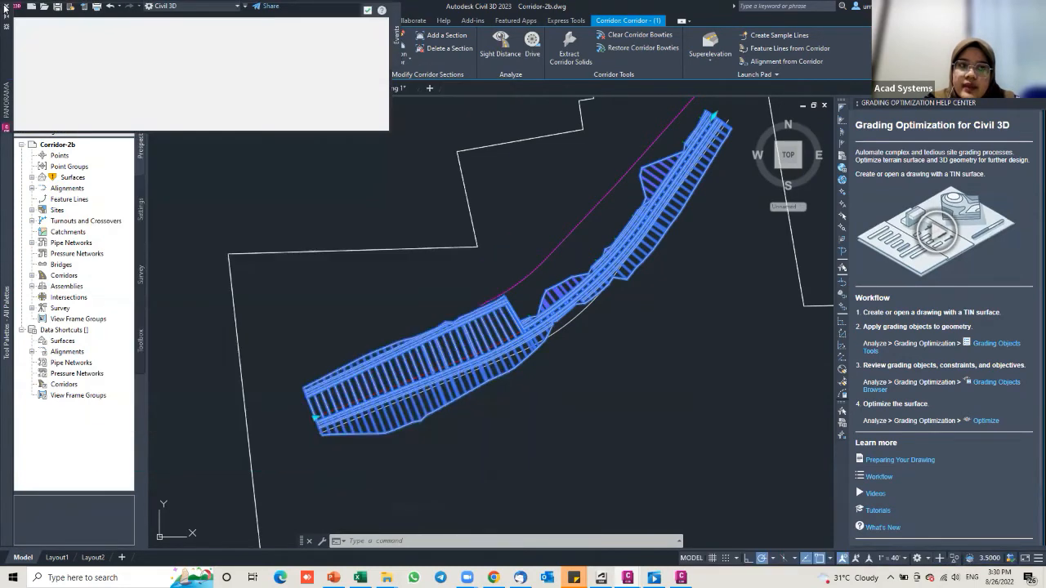
Step: Close Target Mapping and pan along the rebuilt corridor's widened left transition
{"action": "key", "text": "Escape"}
{"action": "scroll", "coordinate": [476, 316], "scroll_direction": "up", "scroll_amount": 3}
{"action": "middle_click_drag", "start_coordinate": [435, 332], "coordinate": [487, 301]}
{"action": "middle_click_drag", "start_coordinate": [353, 390], "coordinate": [353, 379]}
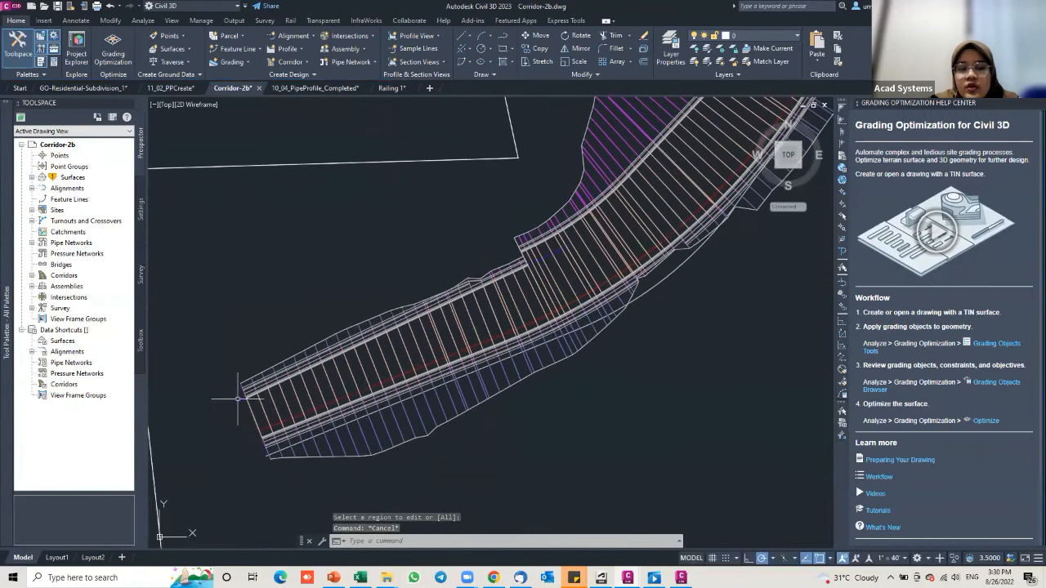
{"action": "middle_click_drag", "start_coordinate": [396, 335], "coordinate": [348, 372]}
{"action": "scroll", "coordinate": [513, 315], "scroll_direction": "up", "scroll_amount": 2}
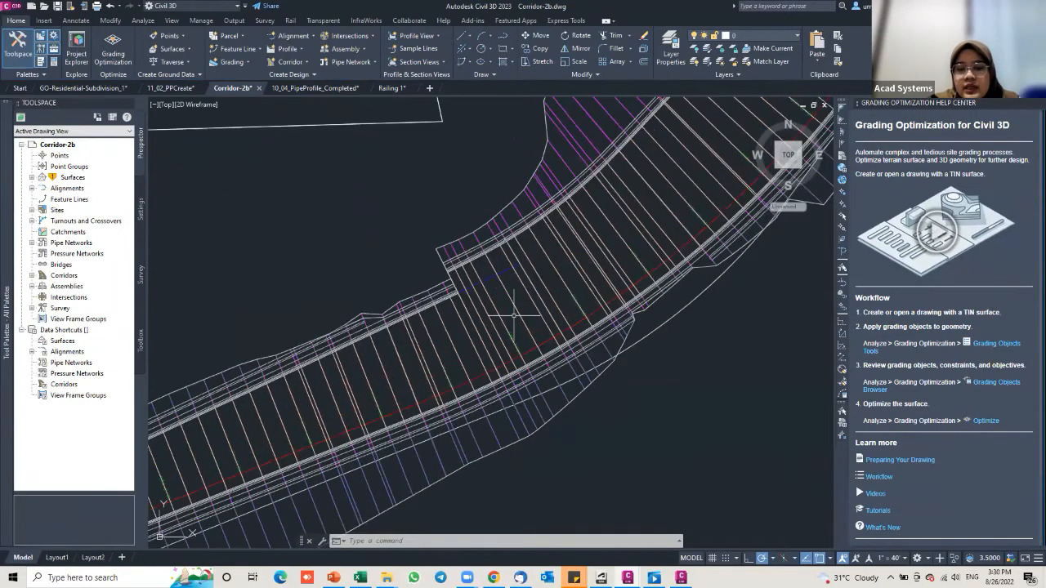
{"action": "middle_click_drag", "start_coordinate": [512, 315], "coordinate": [484, 391]}
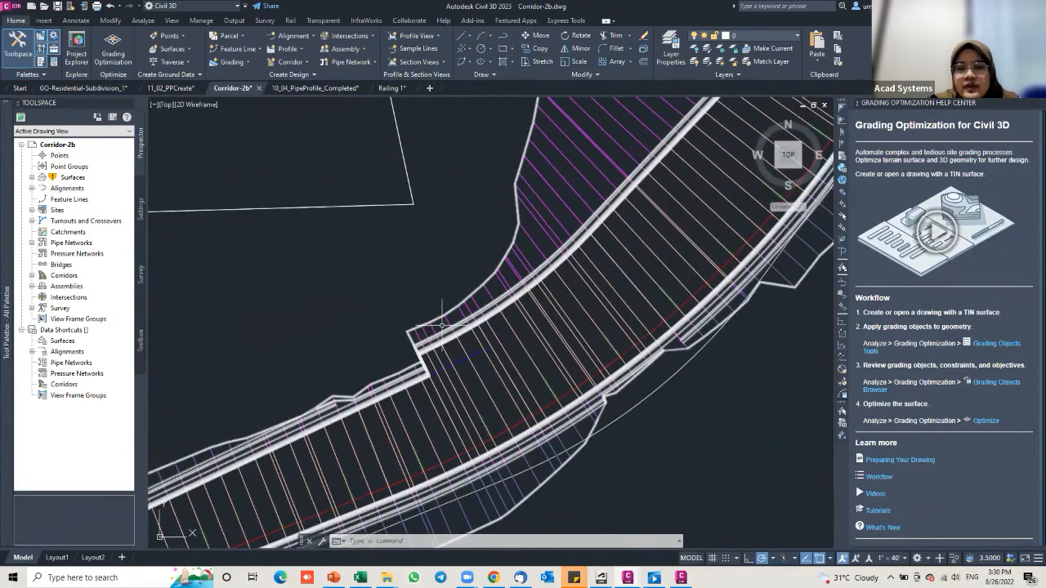
{"action": "scroll", "coordinate": [532, 311], "scroll_direction": "down", "scroll_amount": 5}
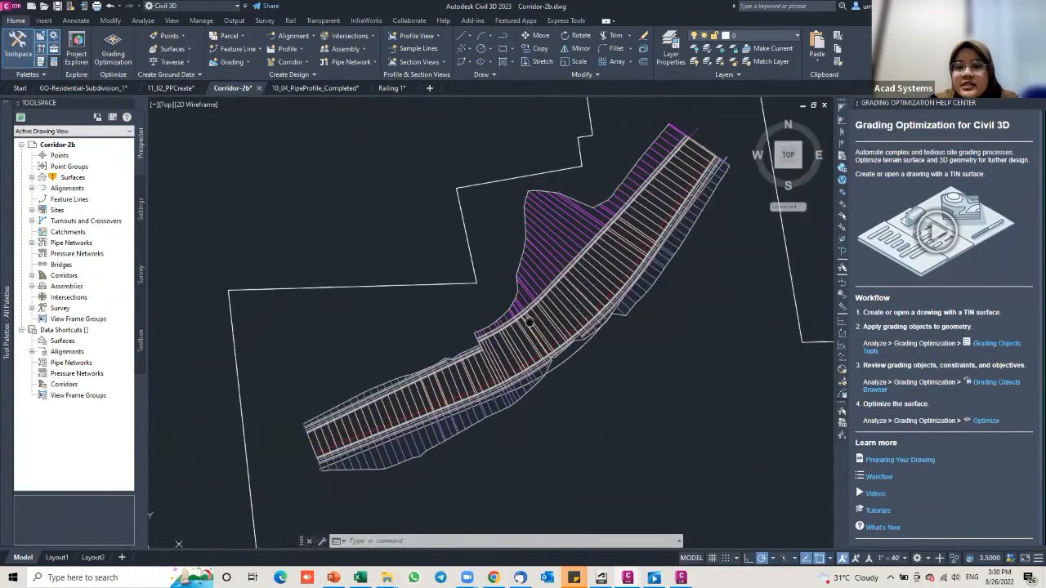
{"action": "scroll", "coordinate": [571, 244], "scroll_direction": "down", "scroll_amount": 2}
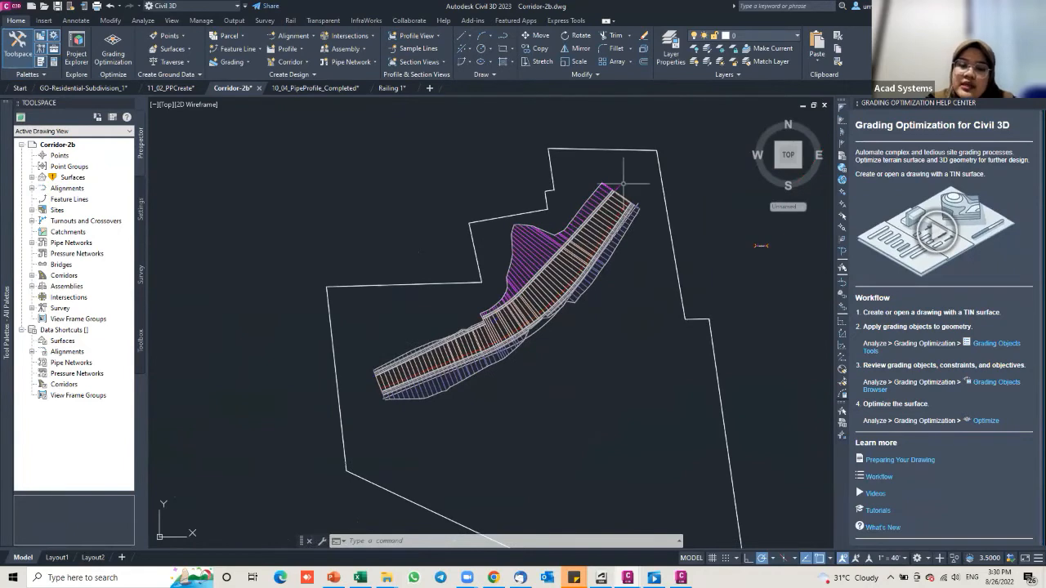
{"action": "scroll", "coordinate": [601, 201], "scroll_direction": "up", "scroll_amount": 2}
{"action": "middle_click_drag", "start_coordinate": [494, 347], "coordinate": [508, 332]}
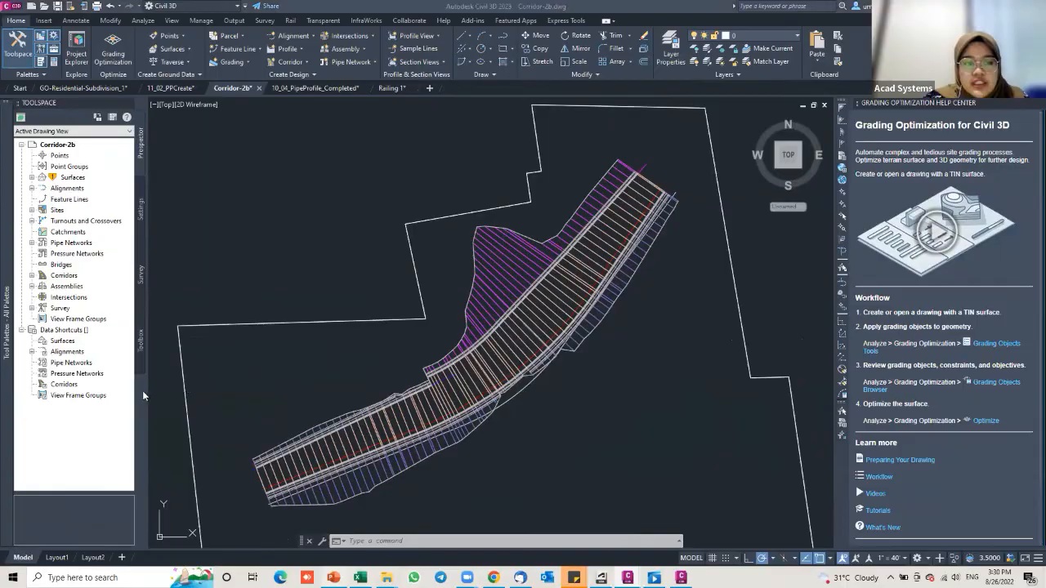
{"action": "key", "text": "alt+Tab"}
Step: Show slide 7, 'Rail switch and crossing enhancements', from the thumbnail pane
{"action": "left_click", "coordinate": [94, 474]}
{"action": "scroll", "coordinate": [94, 474], "scroll_direction": "down", "scroll_amount": 1}
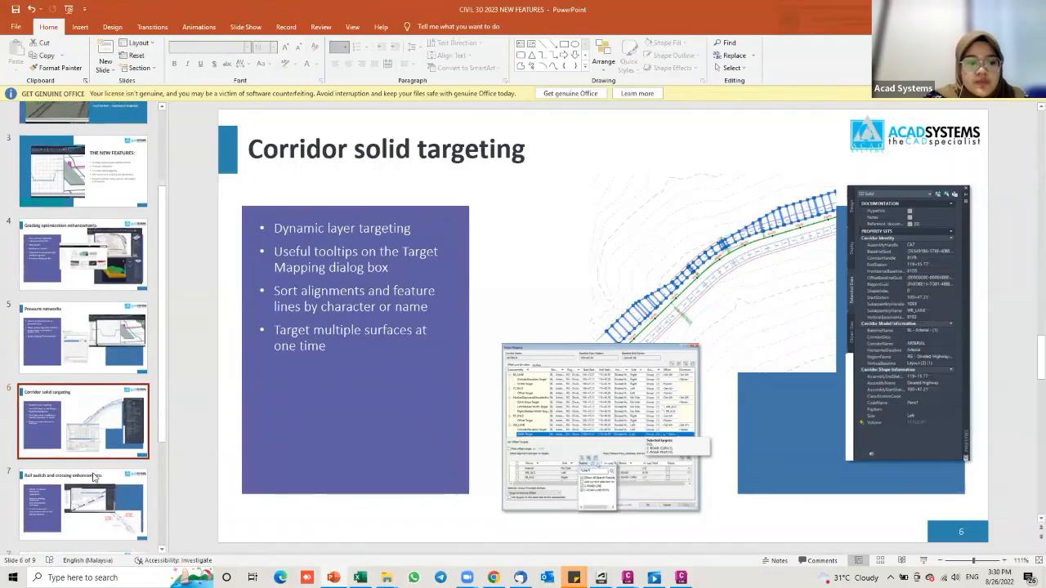
{"action": "scroll", "coordinate": [97, 347], "scroll_direction": "down", "scroll_amount": 1}
{"action": "scroll", "coordinate": [95, 347], "scroll_direction": "down", "scroll_amount": 3}
{"action": "left_click", "coordinate": [95, 347]}
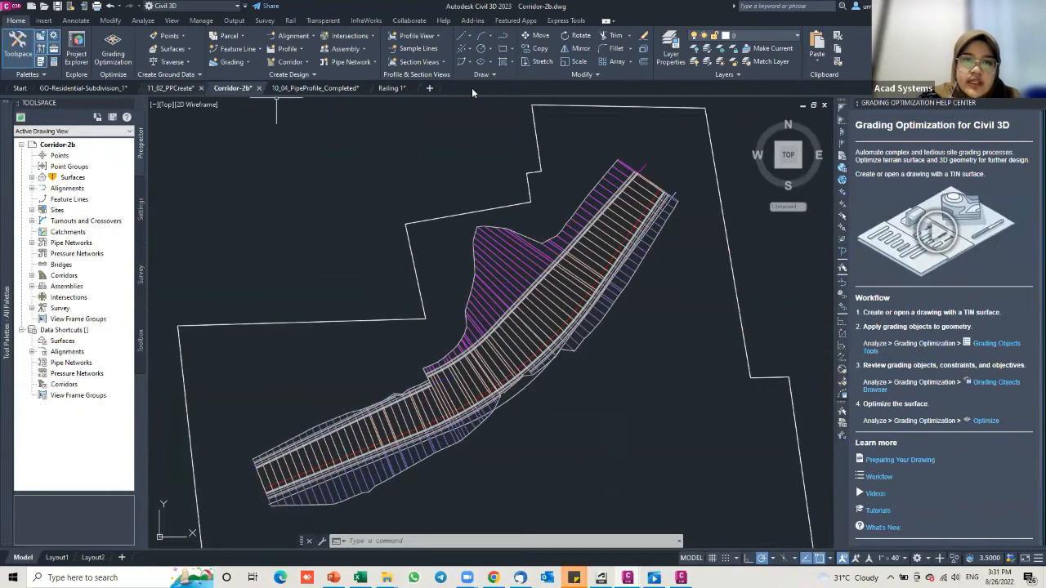
Step: Switch to the Railing 1 drawing's model space and zoom to the road junction
{"action": "left_click", "coordinate": [392, 88]}
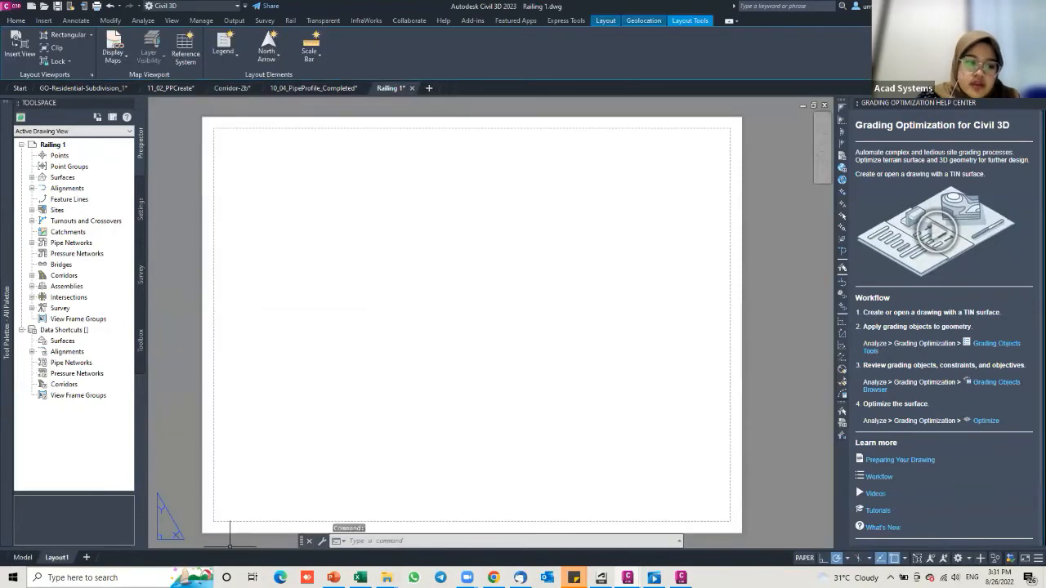
{"action": "left_click", "coordinate": [23, 557]}
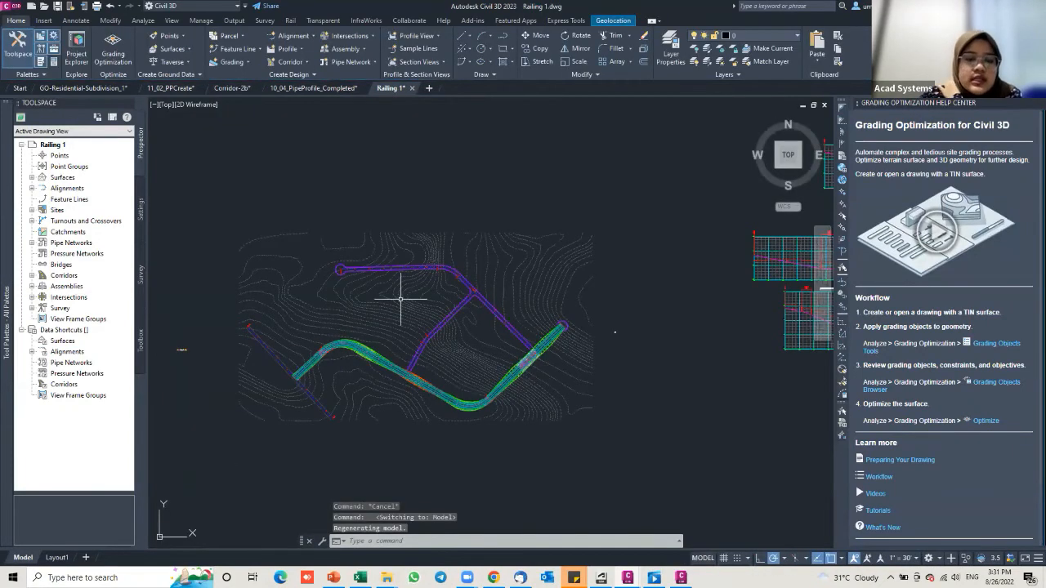
{"action": "scroll", "coordinate": [454, 296], "scroll_direction": "up", "scroll_amount": 2}
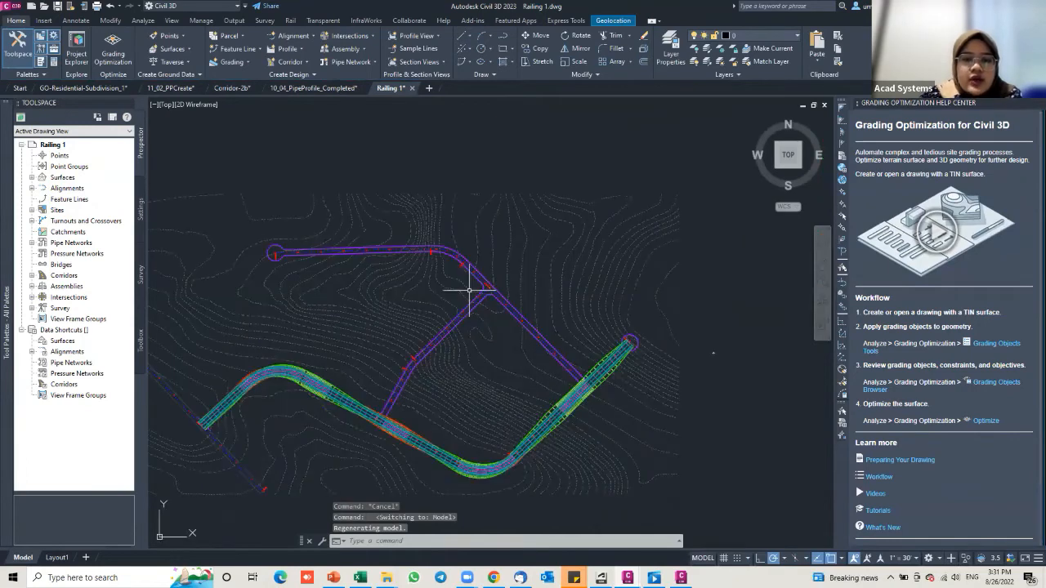
{"action": "scroll", "coordinate": [479, 285], "scroll_direction": "up", "scroll_amount": 2}
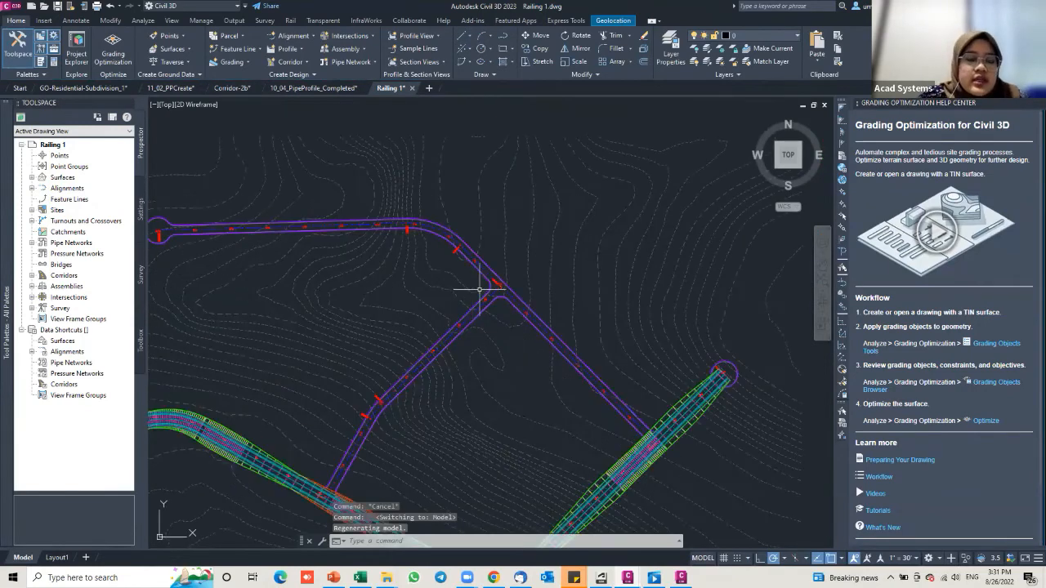
{"action": "scroll", "coordinate": [487, 284], "scroll_direction": "up", "scroll_amount": 1}
{"action": "middle_click_drag", "start_coordinate": [488, 283], "coordinate": [343, 249]}
{"action": "scroll", "coordinate": [377, 214], "scroll_direction": "down", "scroll_amount": 4}
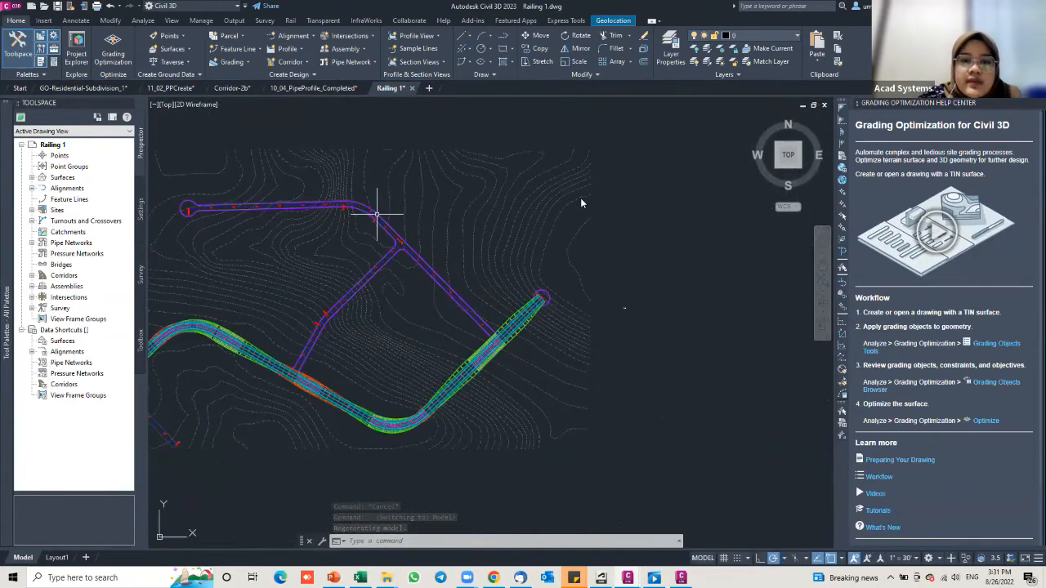
{"action": "scroll", "coordinate": [164, 131], "scroll_direction": "up", "scroll_amount": 1}
Step: Start a new rail alignment on Site 1 from the Rail tab
{"action": "left_click", "coordinate": [290, 20]}
{"action": "left_click", "coordinate": [24, 43]}
{"action": "left_click", "coordinate": [490, 263]}
{"action": "left_click", "coordinate": [467, 284]}
{"action": "left_click", "coordinate": [482, 440]}
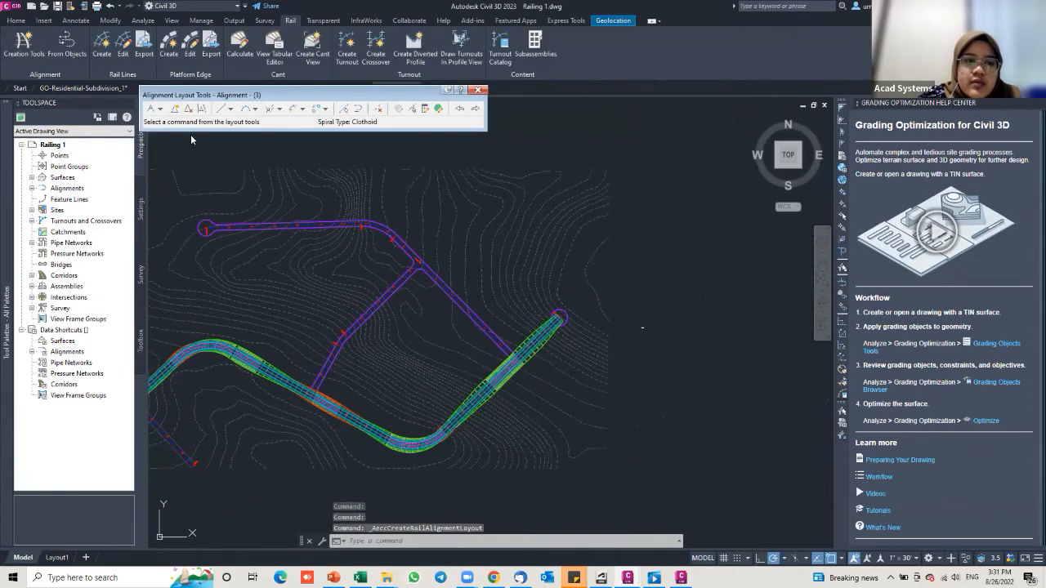
Step: Draw the first rail alignment as Tangent-Tangent (With curves) between two picked points
{"action": "left_click", "coordinate": [160, 109]}
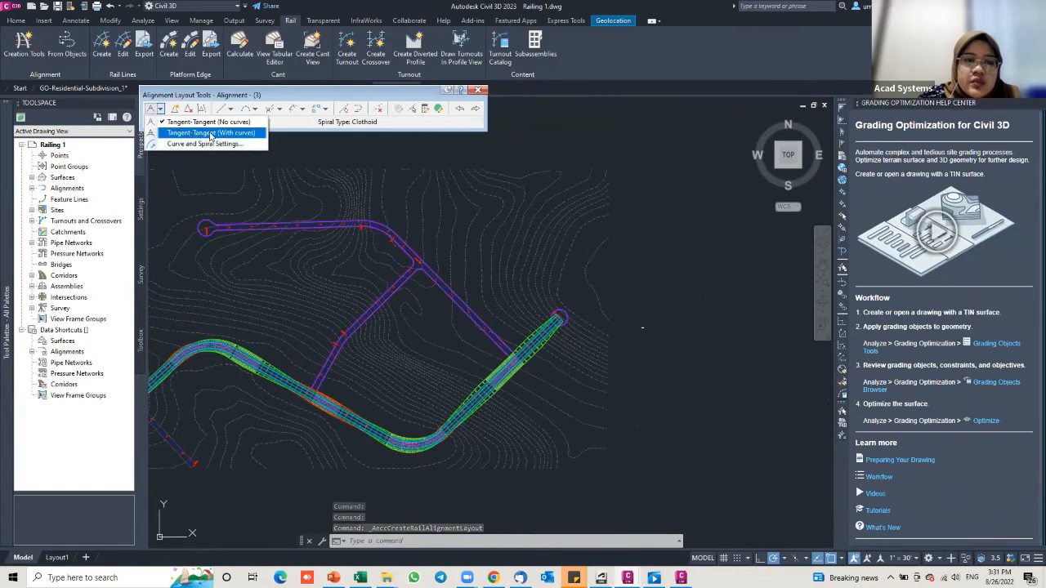
{"action": "left_click", "coordinate": [210, 133]}
{"action": "left_click", "coordinate": [201, 204]}
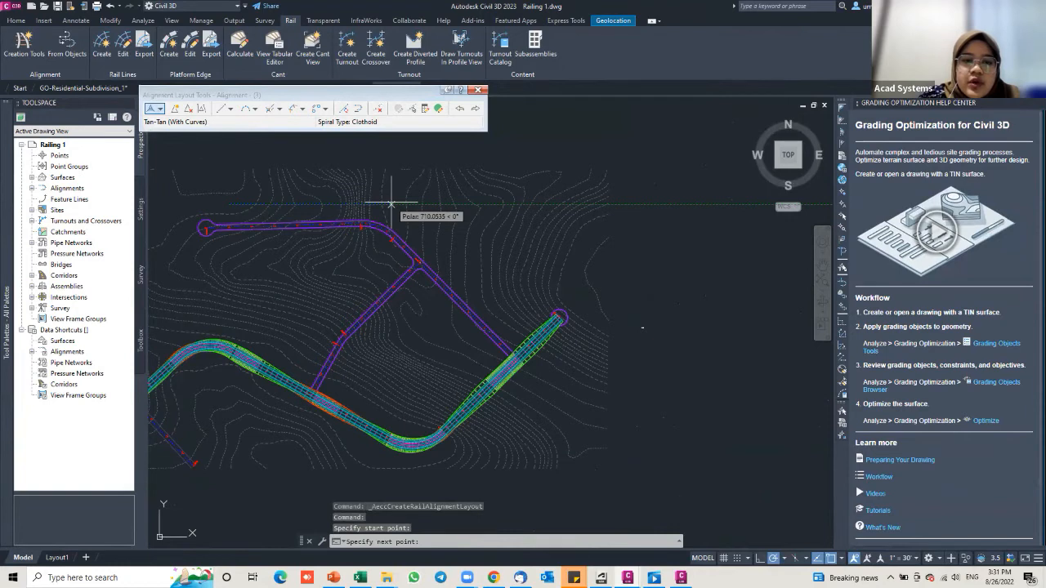
{"action": "left_click", "coordinate": [391, 203]}
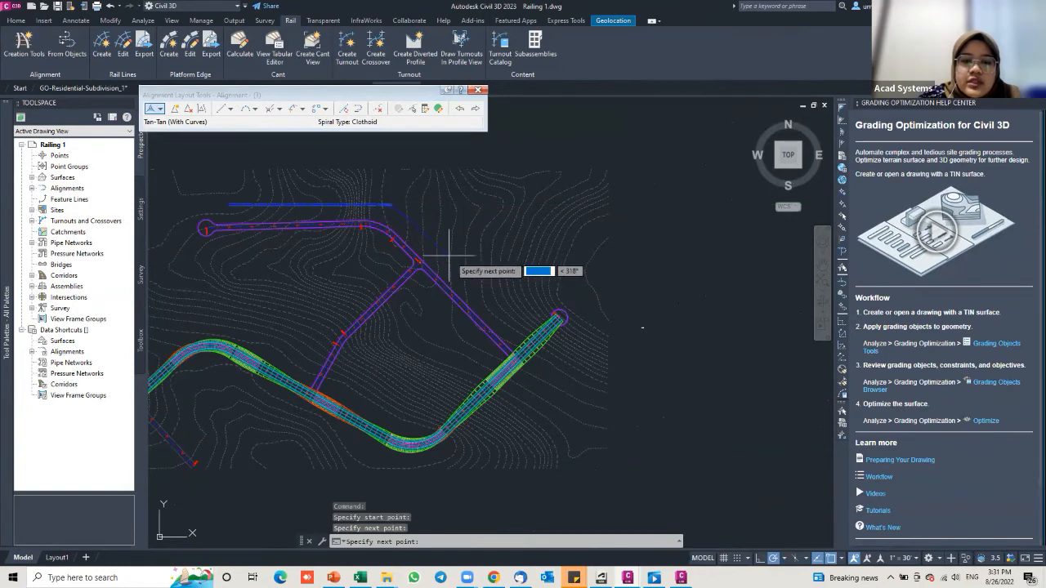
{"action": "left_click", "coordinate": [478, 90]}
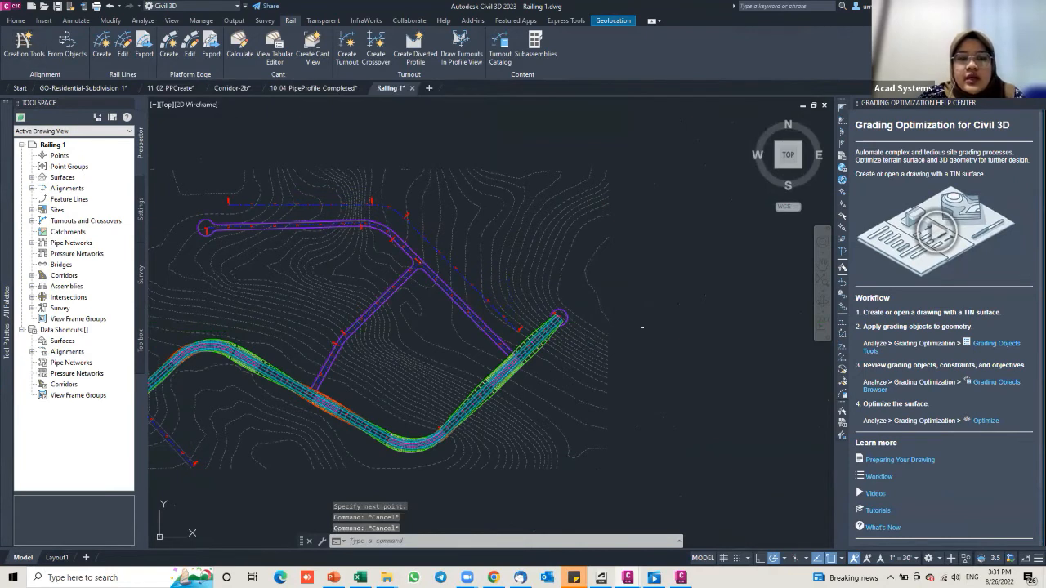
Step: Create a second curved-tangent rail alignment on Site 1, then bring both alignments into view
{"action": "key", "text": "Return"}
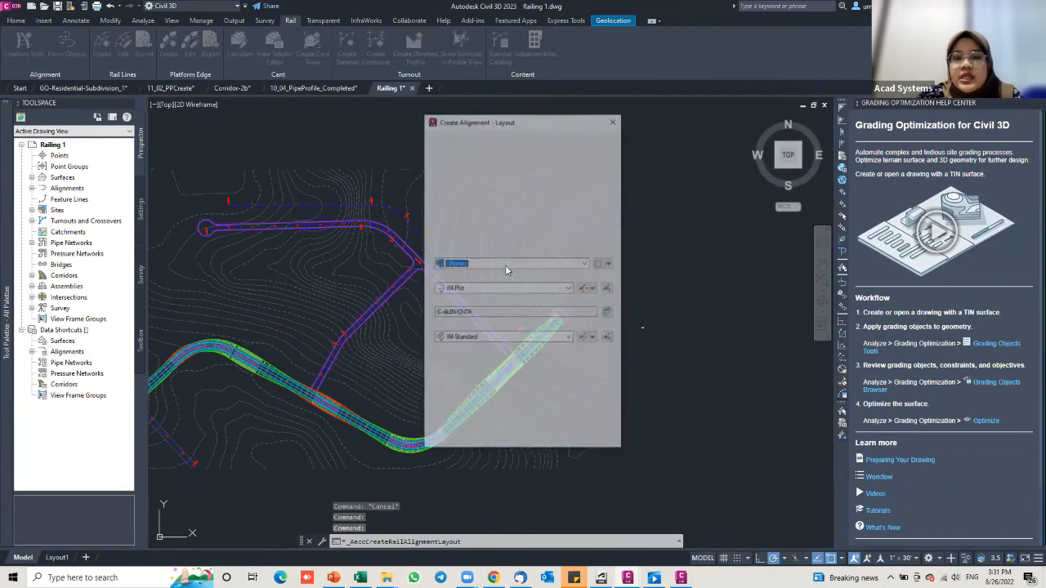
{"action": "left_click", "coordinate": [505, 264]}
{"action": "left_click", "coordinate": [463, 282]}
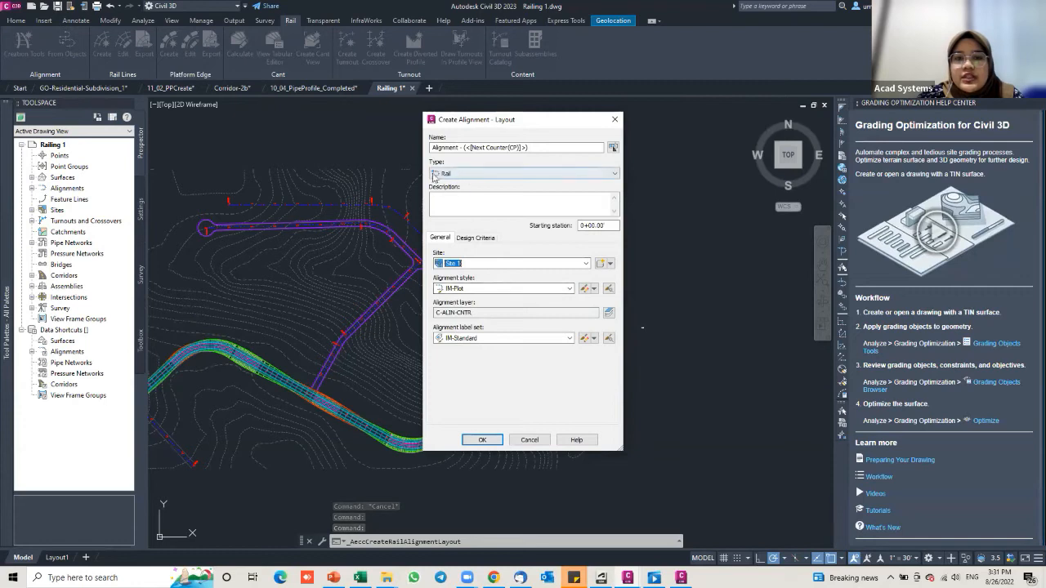
{"action": "left_click", "coordinate": [484, 441]}
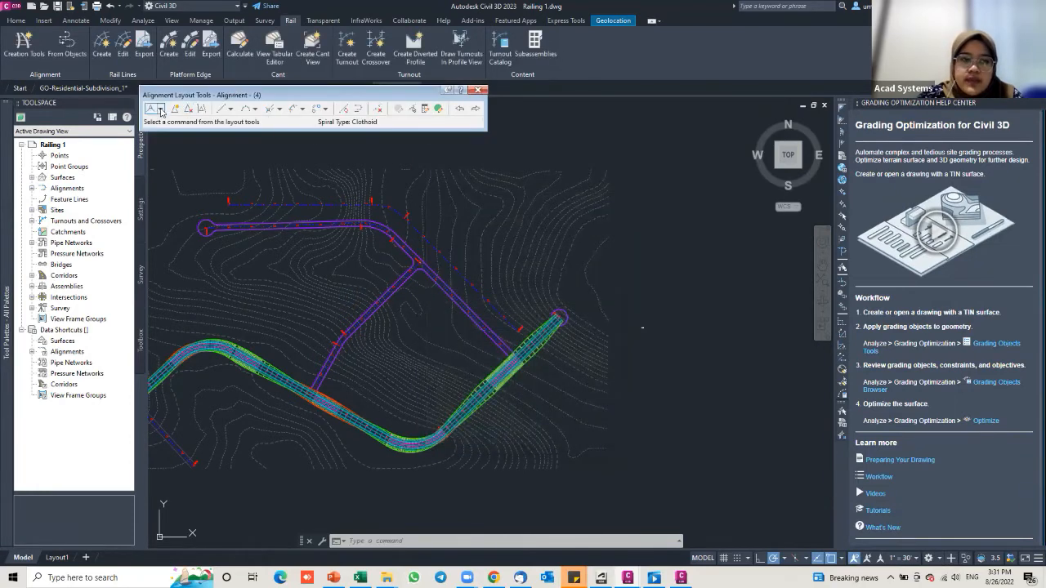
{"action": "left_click", "coordinate": [161, 110]}
{"action": "left_click", "coordinate": [211, 133]}
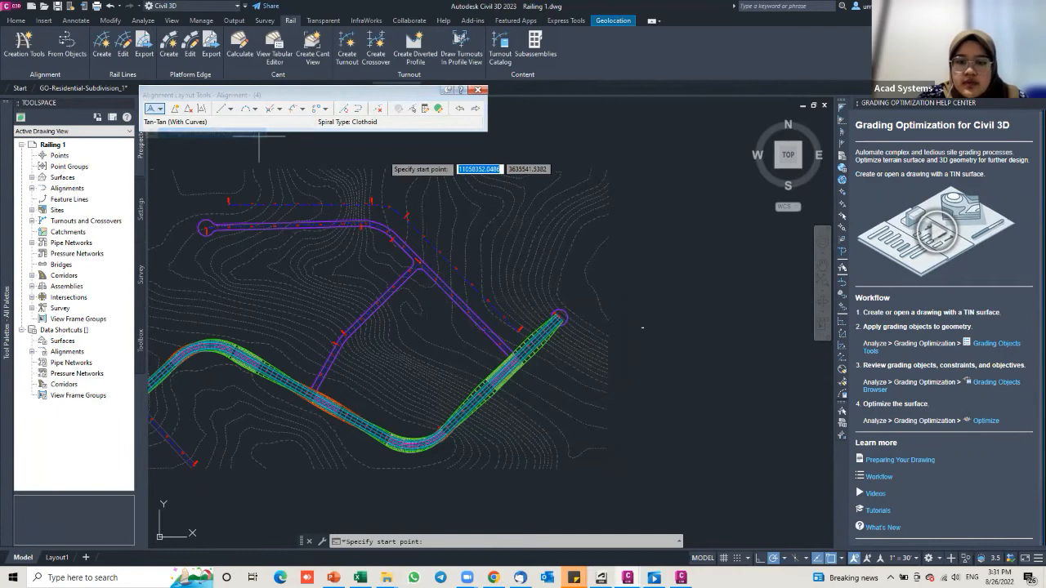
{"action": "left_click", "coordinate": [557, 268]}
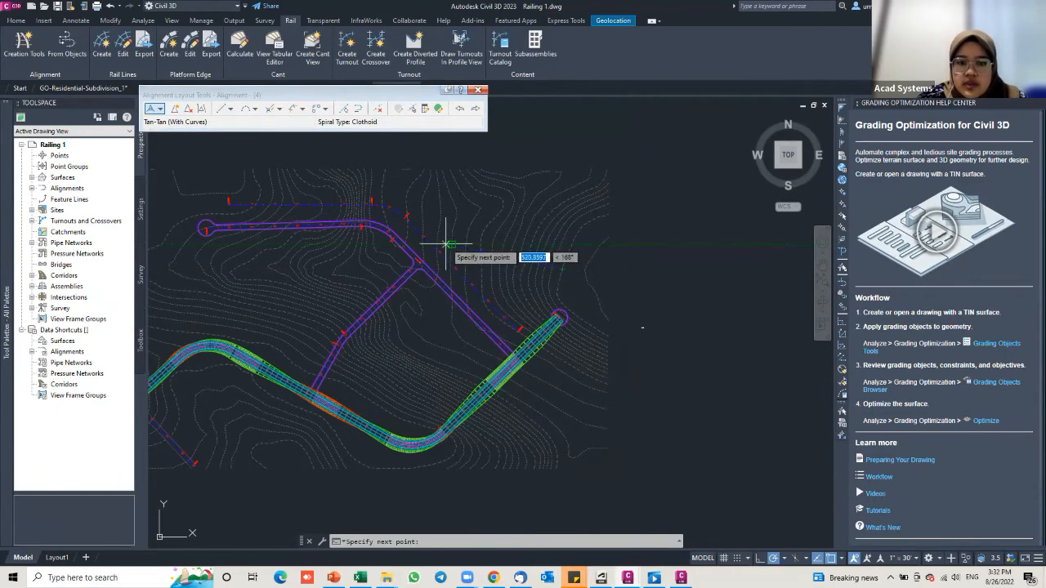
{"action": "left_click", "coordinate": [440, 241]}
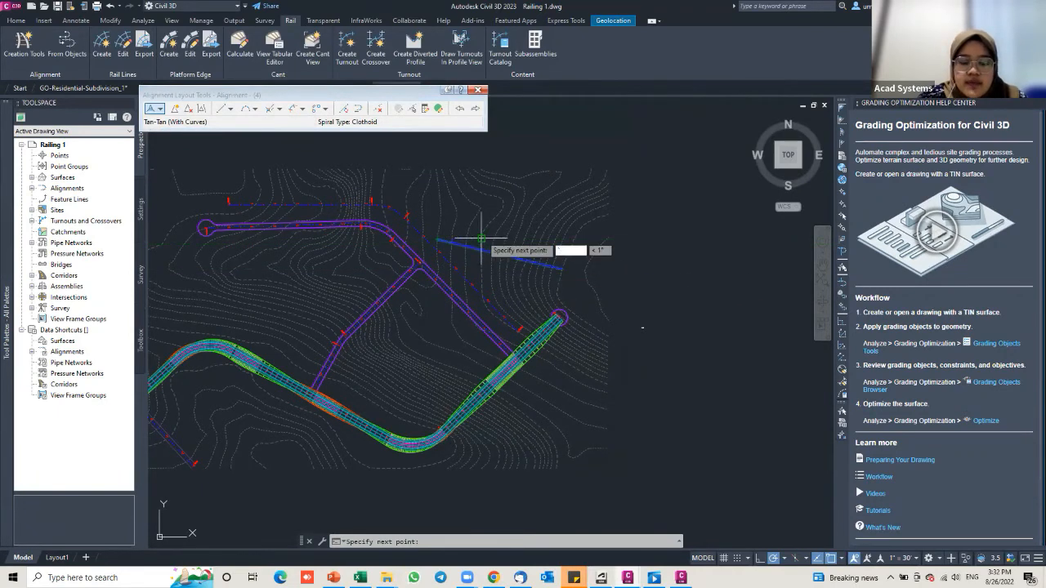
{"action": "key", "text": "Return"}
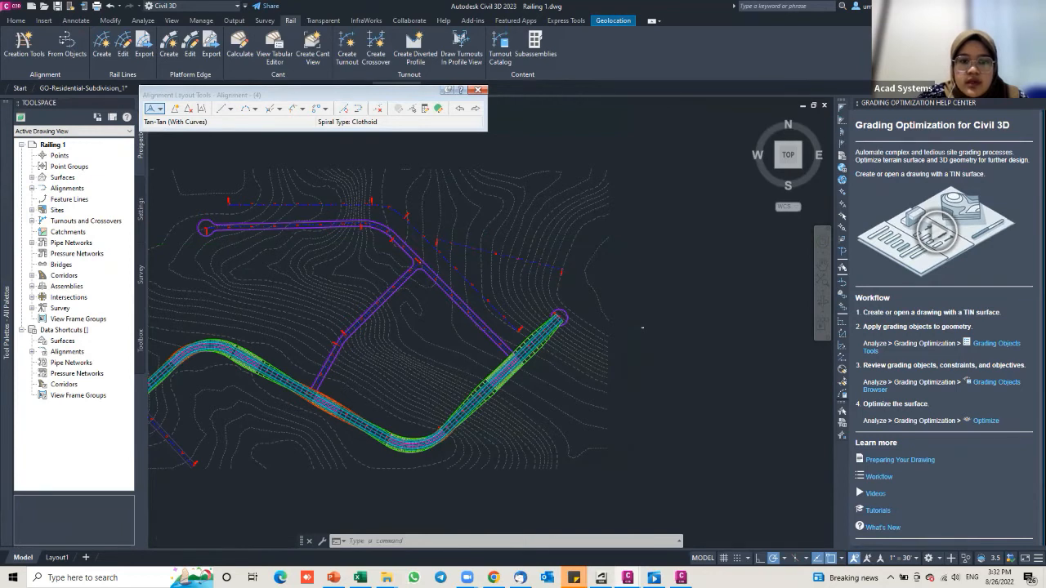
{"action": "scroll", "coordinate": [441, 227], "scroll_direction": "up", "scroll_amount": 6}
{"action": "scroll", "coordinate": [428, 273], "scroll_direction": "down", "scroll_amount": 2}
{"action": "middle_click_drag", "start_coordinate": [427, 272], "coordinate": [441, 290]}
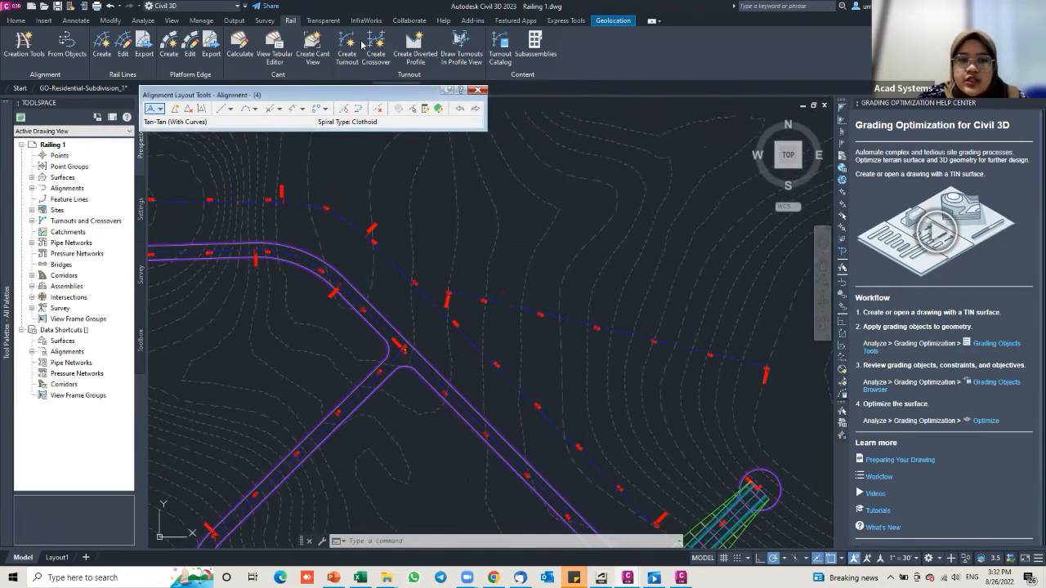
Step: Start a rail turnout on the blue alignment, using station 7+00 as its reference
{"action": "left_click", "coordinate": [480, 89]}
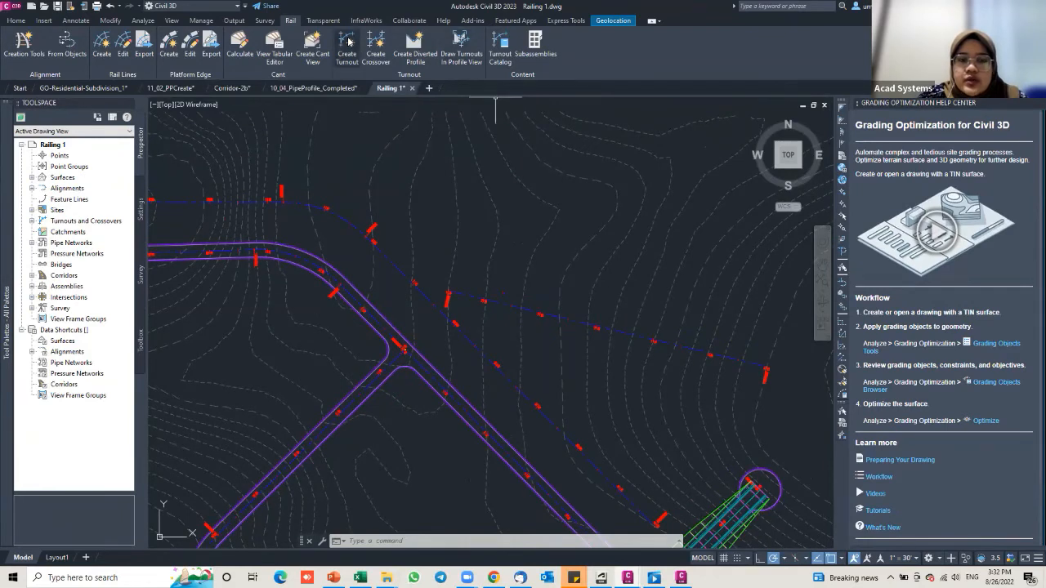
{"action": "left_click", "coordinate": [353, 62]}
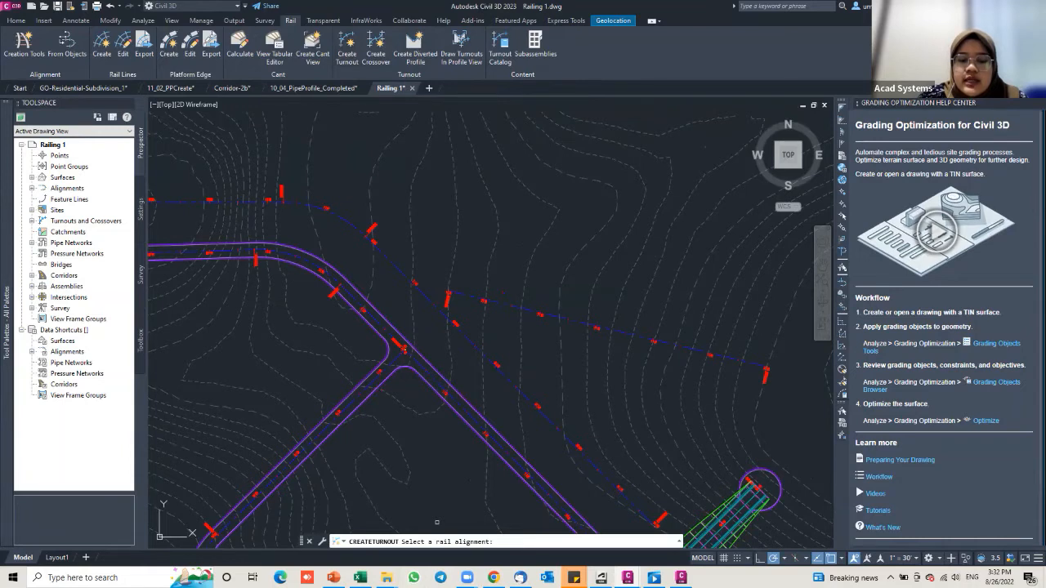
{"action": "left_click", "coordinate": [361, 214]}
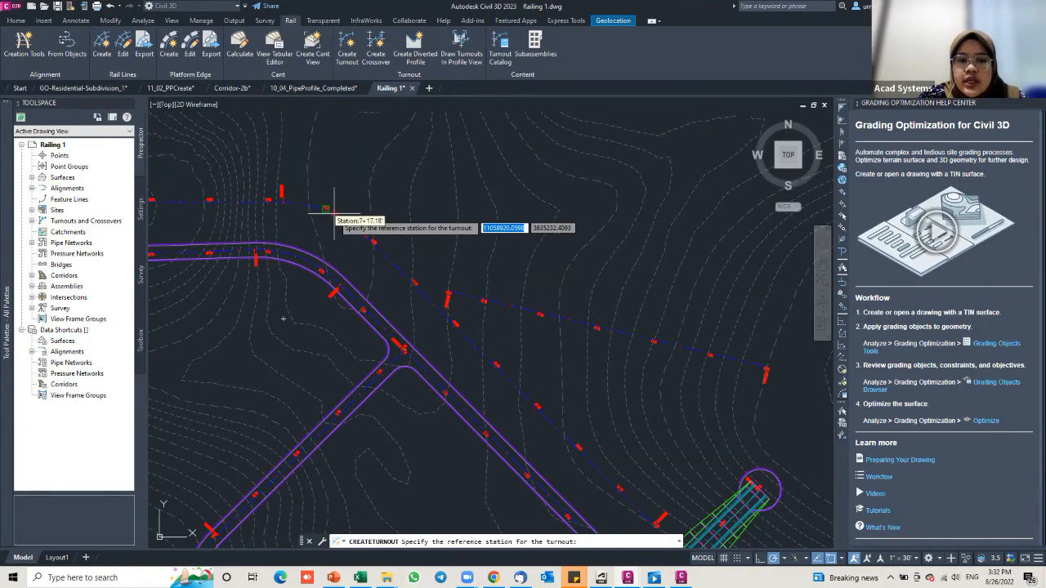
{"action": "scroll", "coordinate": [334, 213], "scroll_direction": "up", "scroll_amount": 4}
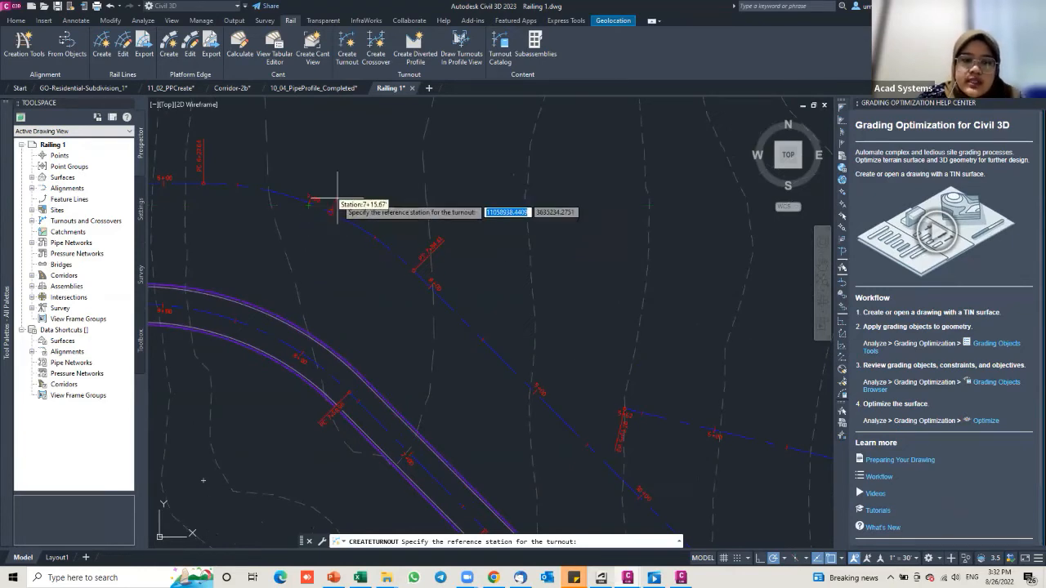
{"action": "scroll", "coordinate": [308, 202], "scroll_direction": "up", "scroll_amount": 5}
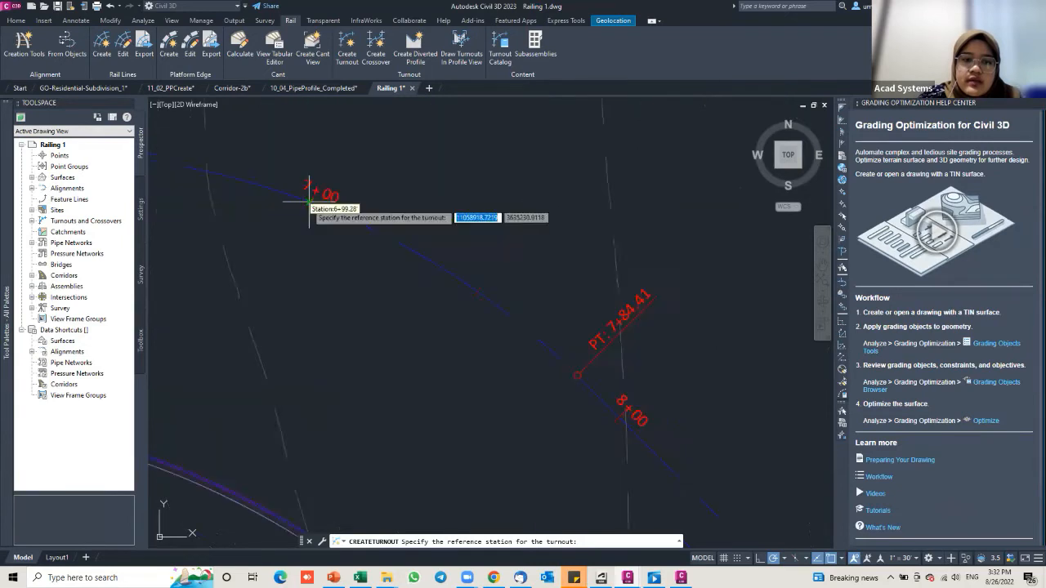
{"action": "left_click", "coordinate": [314, 204]}
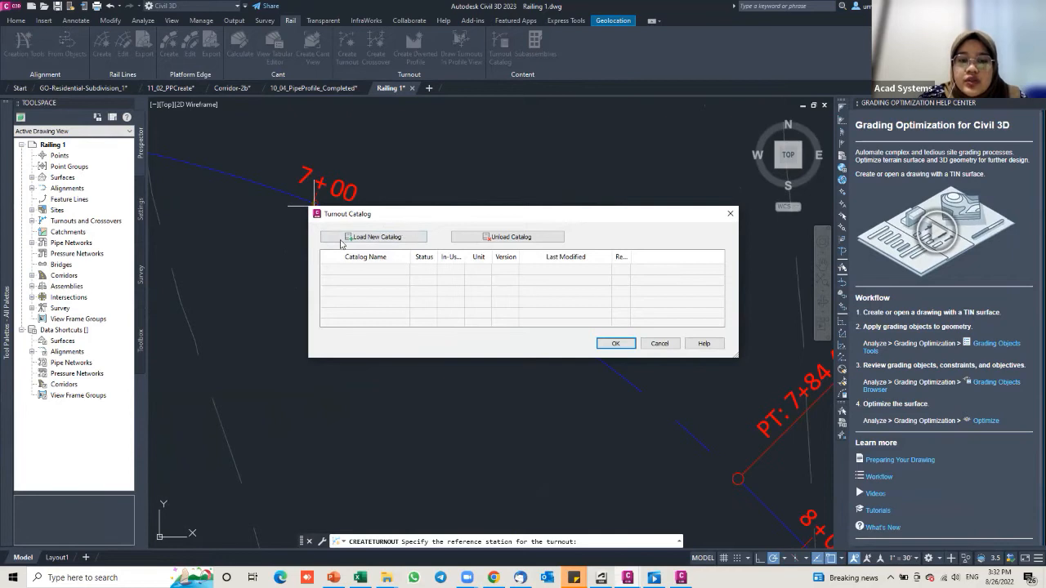
Step: Load the US_Imperial.json turnout catalog and continue to Create Turnout
{"action": "left_click", "coordinate": [388, 238]}
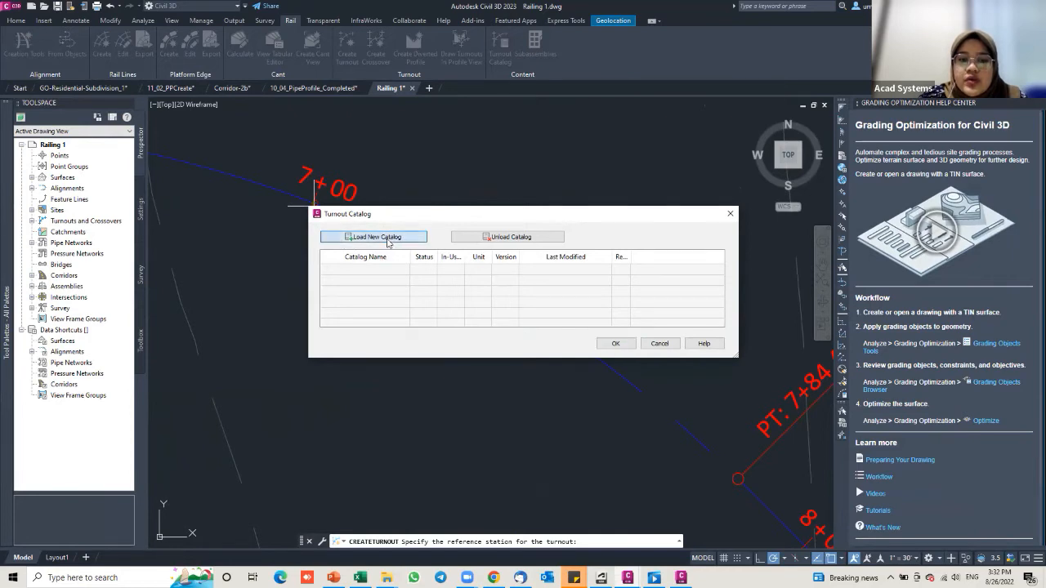
{"action": "left_click", "coordinate": [456, 230]}
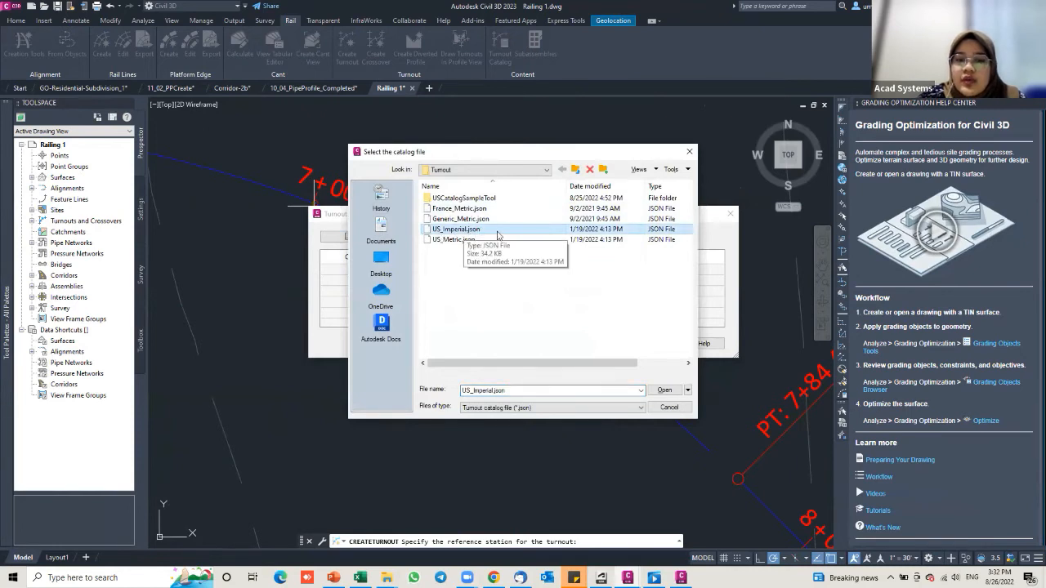
{"action": "left_click", "coordinate": [664, 389]}
{"action": "left_click", "coordinate": [623, 347]}
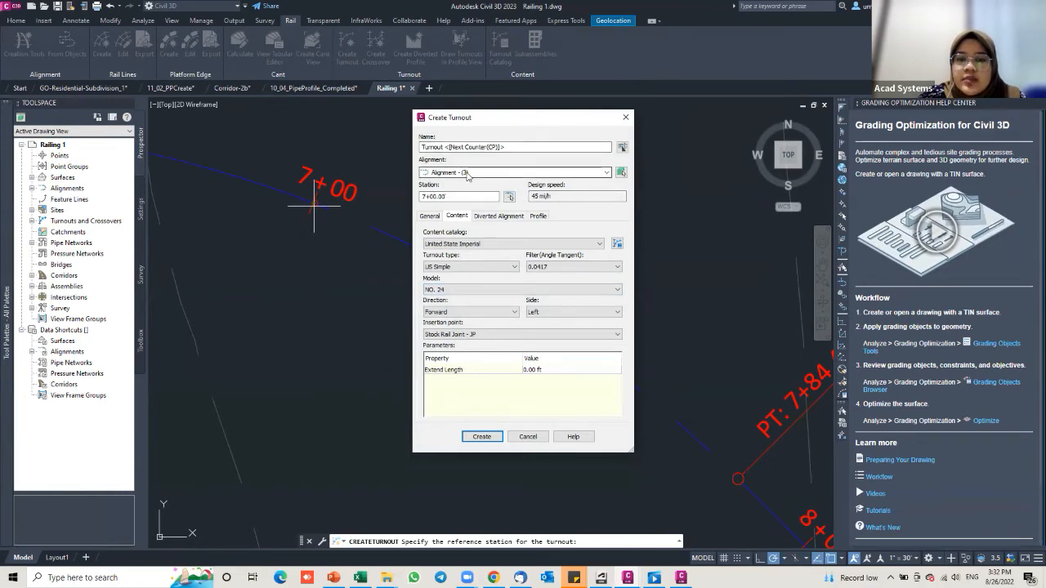
Step: Put the turnout on Alignment - (3) with filter 0.0911, Forward, at the Point of Intersection
{"action": "left_click", "coordinate": [620, 174]}
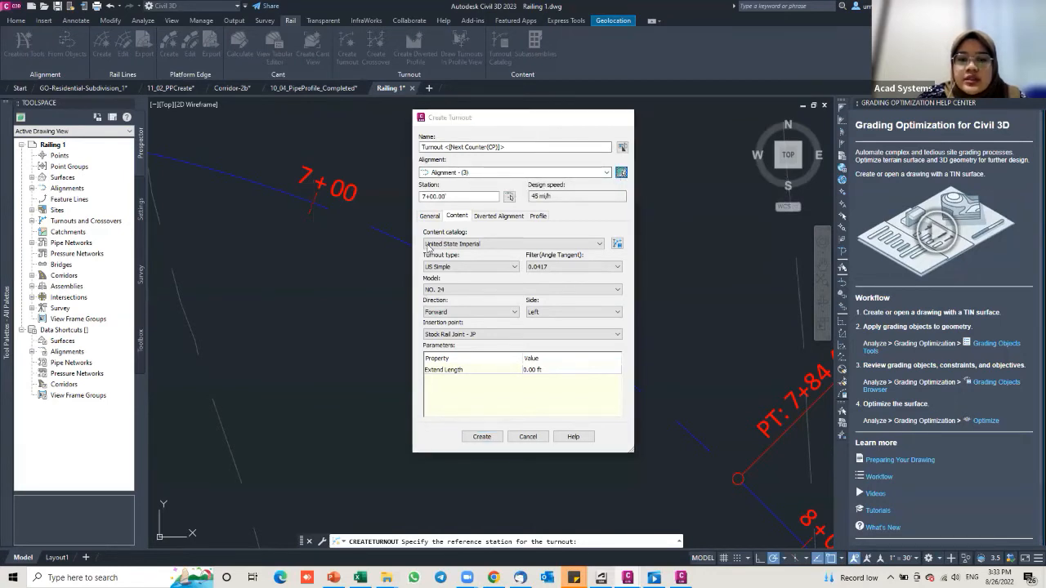
{"action": "left_click", "coordinate": [402, 241]}
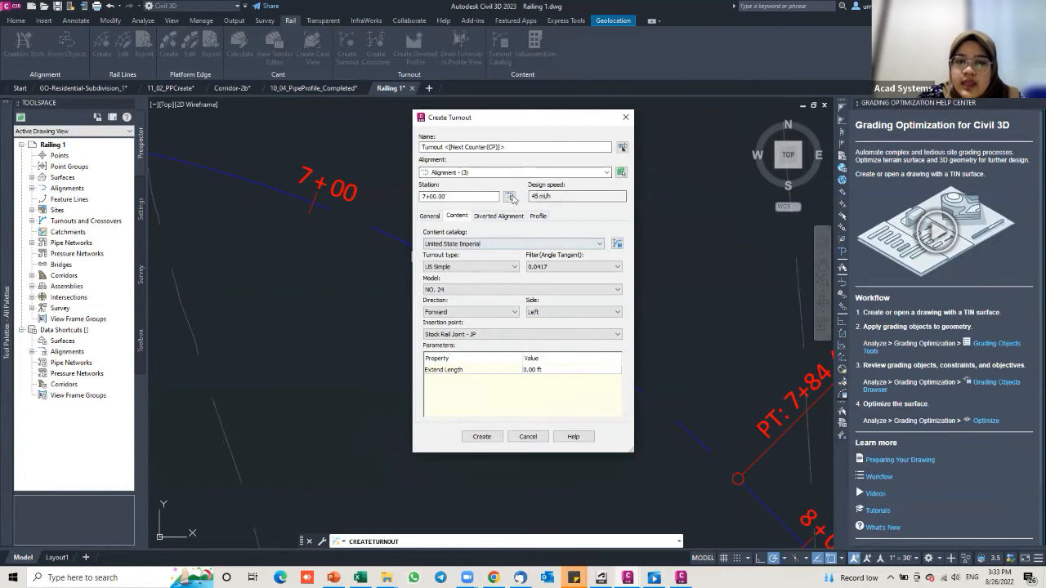
{"action": "left_click", "coordinate": [549, 267]}
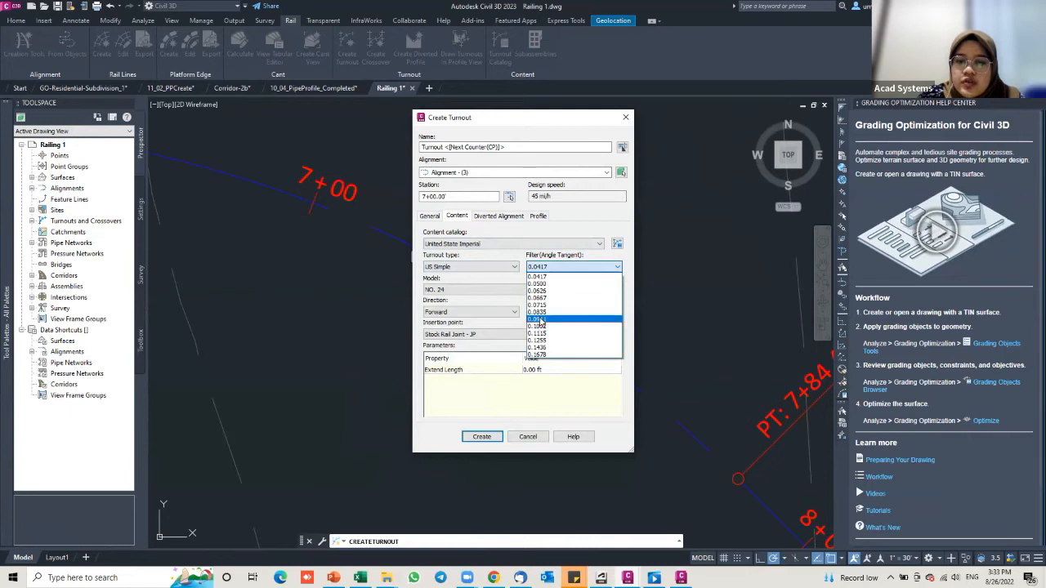
{"action": "left_click", "coordinate": [539, 319]}
{"action": "left_click", "coordinate": [476, 313]}
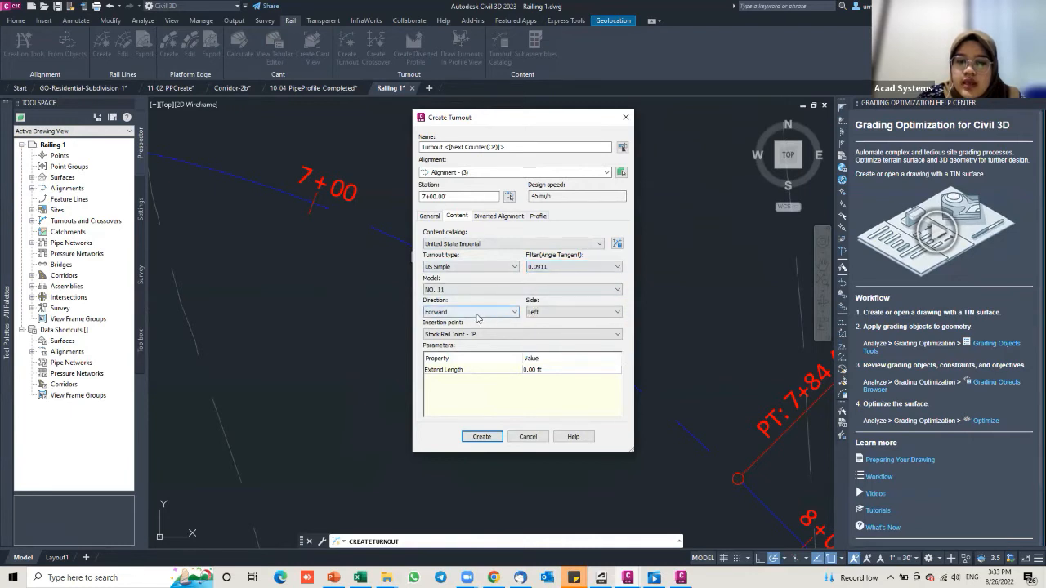
{"action": "left_click", "coordinate": [531, 315]}
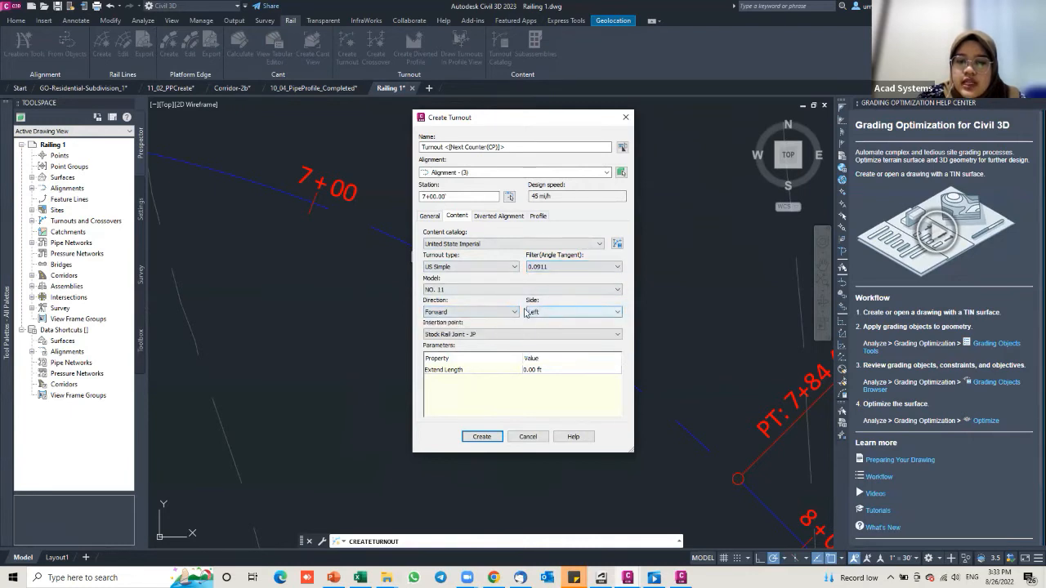
{"action": "left_click", "coordinate": [459, 334]}
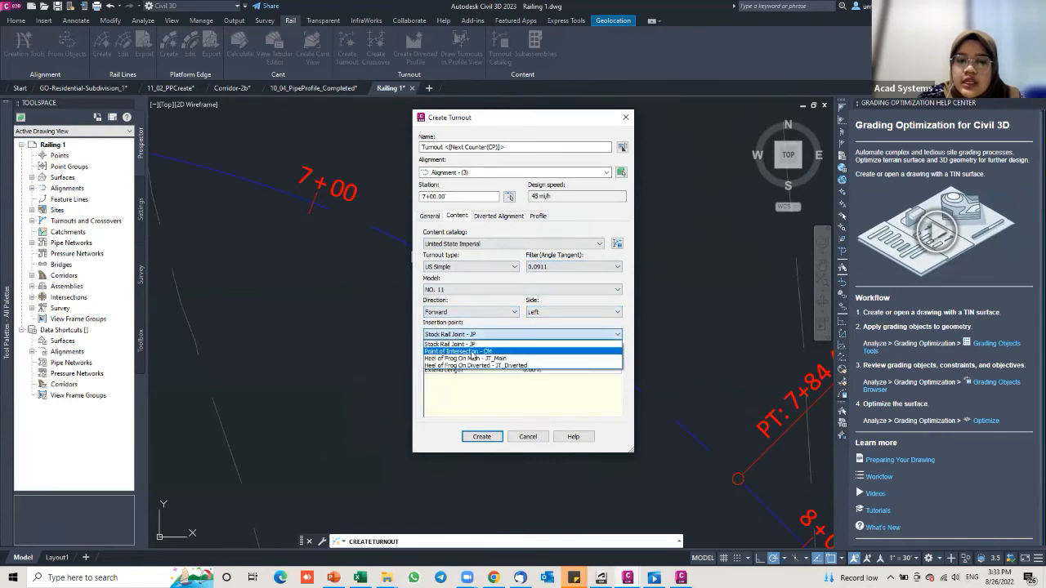
{"action": "left_click", "coordinate": [472, 353]}
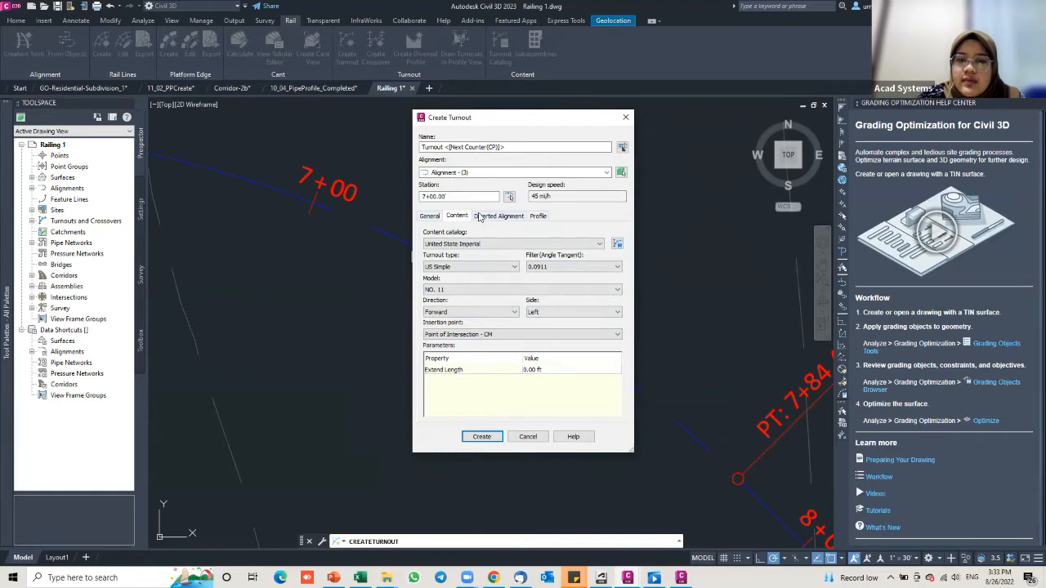
Step: Turn on merging the diverted track with an existing alignment, then look for that alignment in the drawing
{"action": "left_click", "coordinate": [479, 216]}
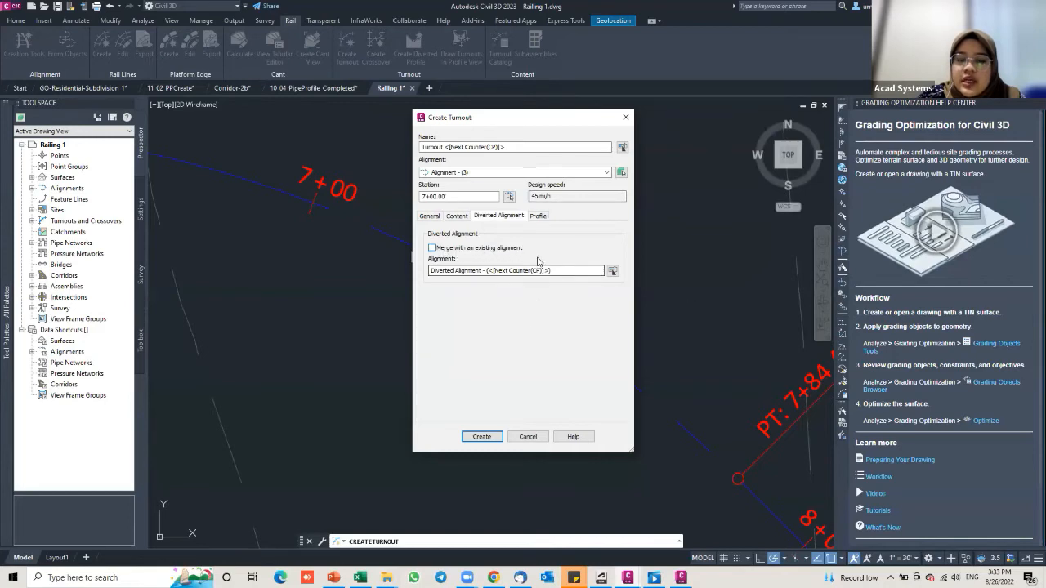
{"action": "left_click", "coordinate": [432, 248]}
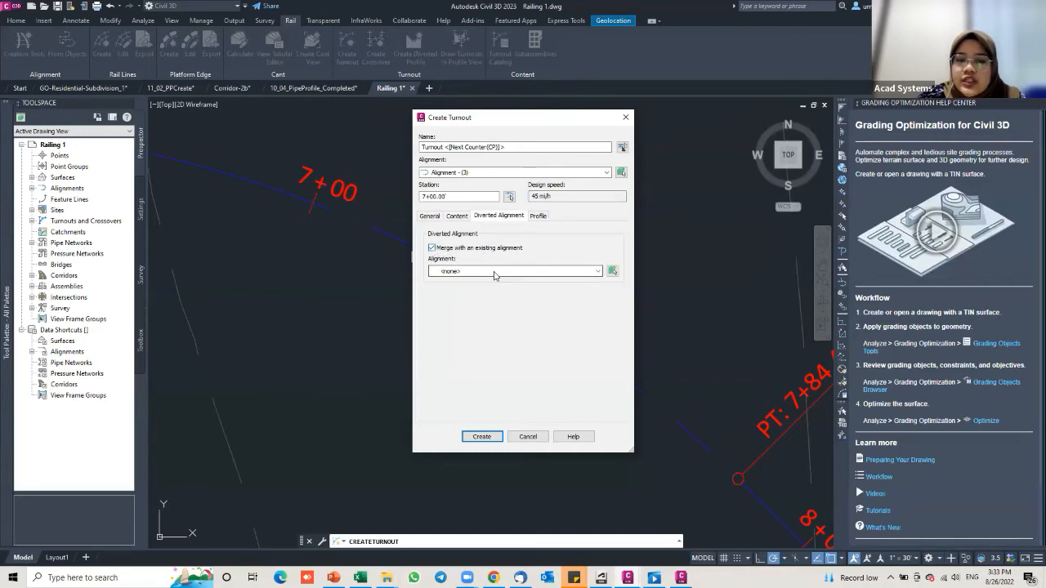
{"action": "left_click", "coordinate": [612, 272]}
{"action": "scroll", "coordinate": [631, 264], "scroll_direction": "down", "scroll_amount": 3}
{"action": "middle_click_drag", "start_coordinate": [611, 264], "coordinate": [324, 265]}
{"action": "scroll", "coordinate": [412, 260], "scroll_direction": "down", "scroll_amount": 4}
{"action": "scroll", "coordinate": [531, 258], "scroll_direction": "down", "scroll_amount": 2}
{"action": "middle_click_drag", "start_coordinate": [531, 256], "coordinate": [504, 231]}
{"action": "key", "text": "Escape"}
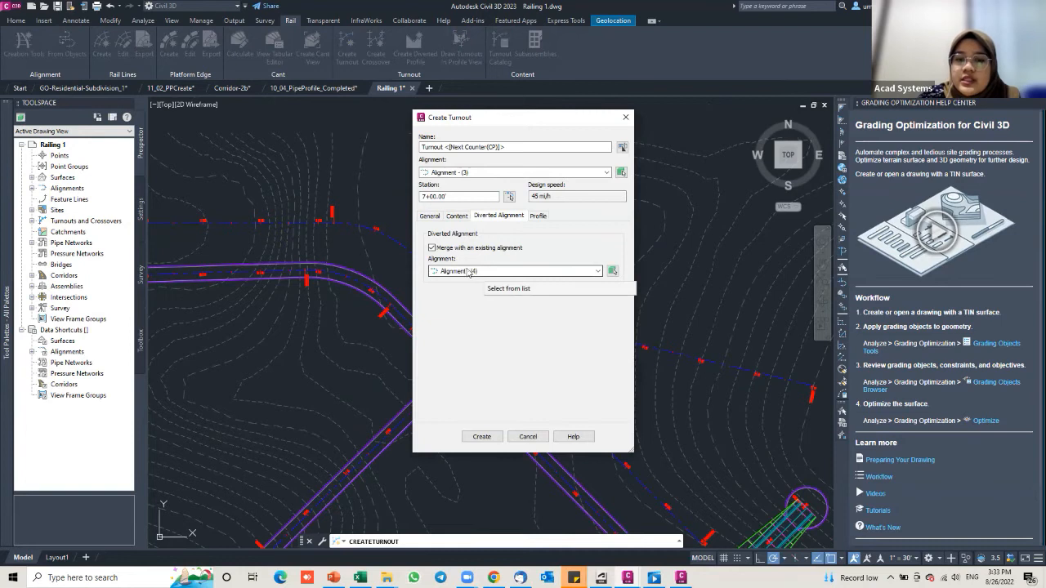
Step: Choose Alignment - (4) as the merge alignment and create the turnout
{"action": "left_click", "coordinate": [576, 272]}
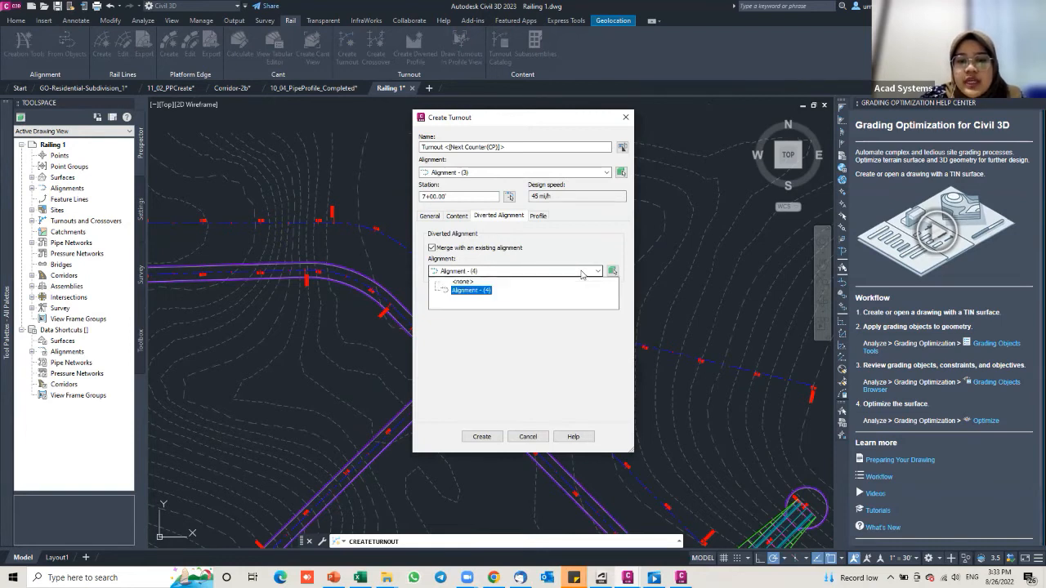
{"action": "left_click", "coordinate": [579, 275]}
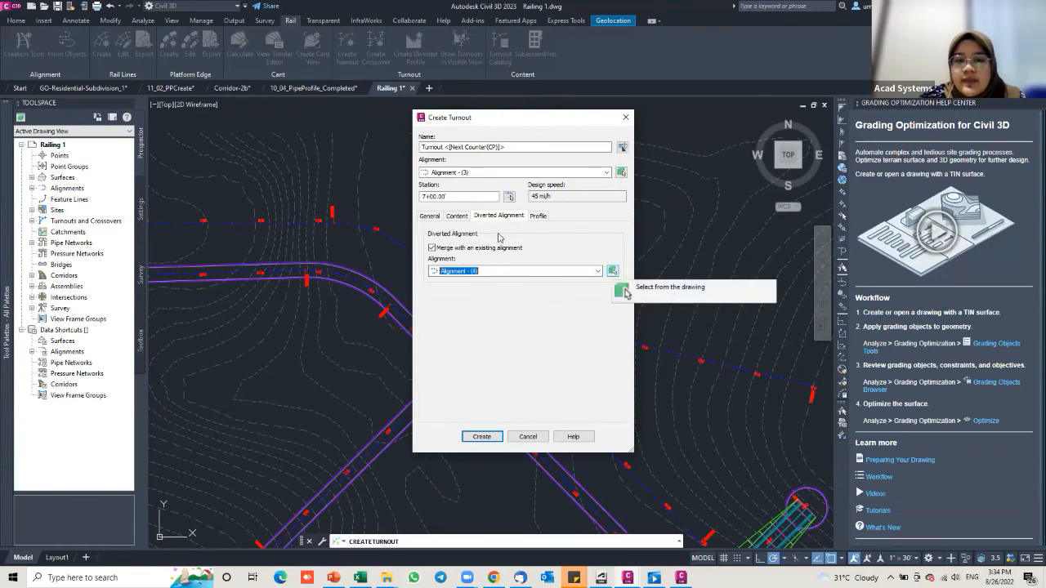
{"action": "left_click", "coordinate": [457, 216]}
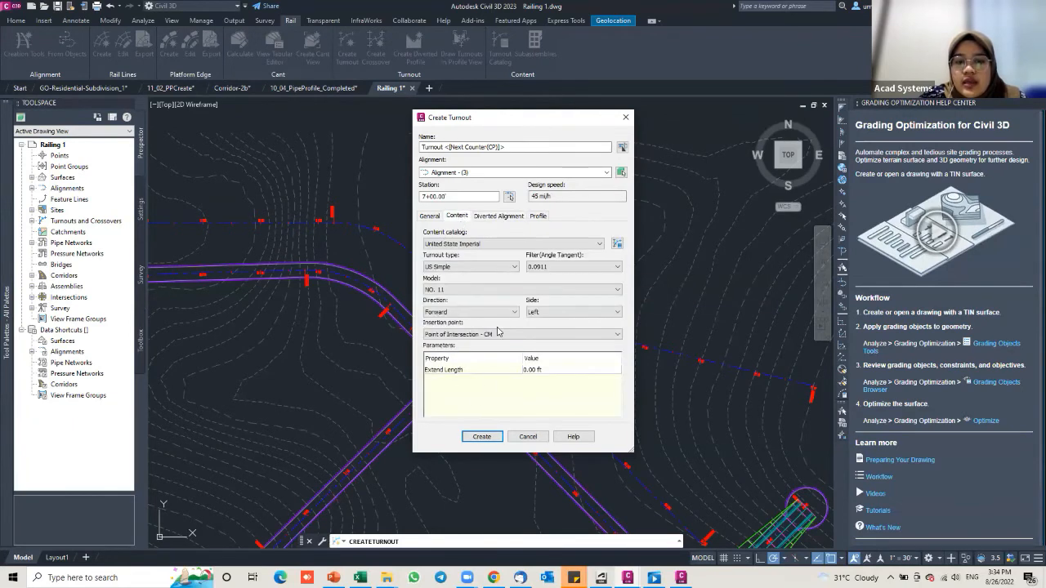
{"action": "left_click", "coordinate": [482, 437]}
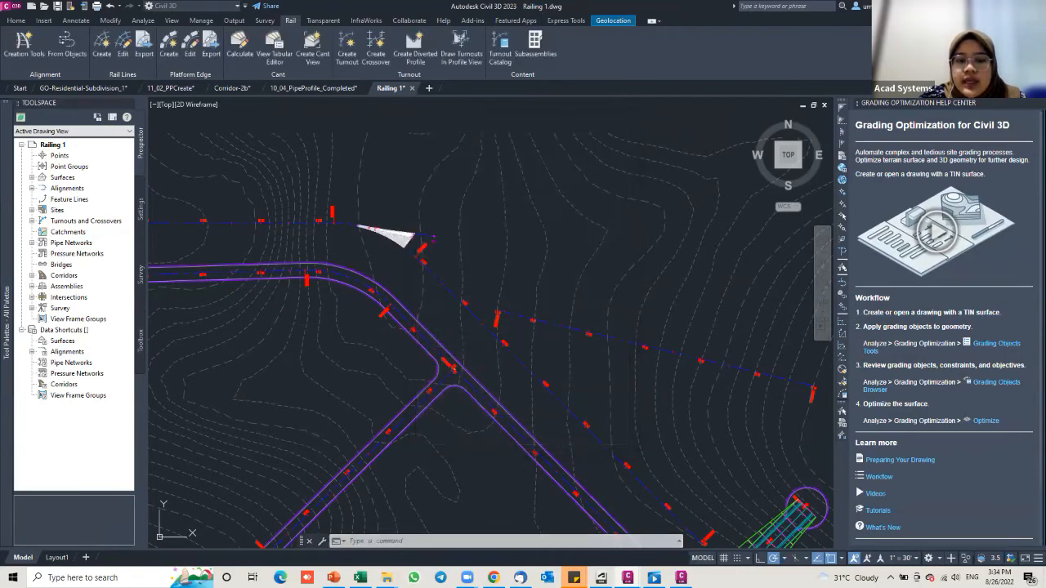
Step: Center the new turnout near station 7+00 in view and select it
{"action": "scroll", "coordinate": [402, 229], "scroll_direction": "up", "scroll_amount": 5}
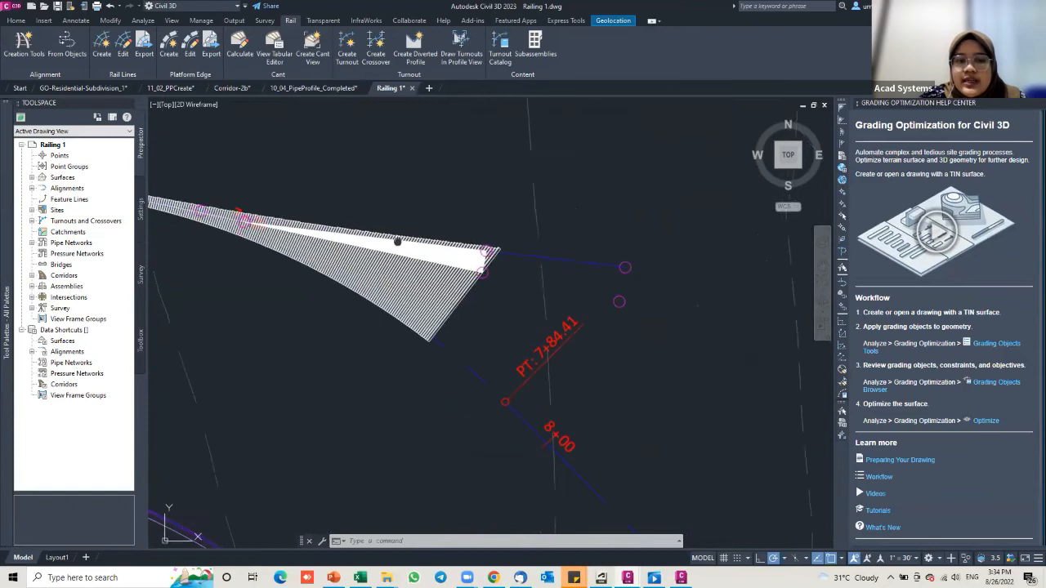
{"action": "scroll", "coordinate": [455, 265], "scroll_direction": "down", "scroll_amount": 2}
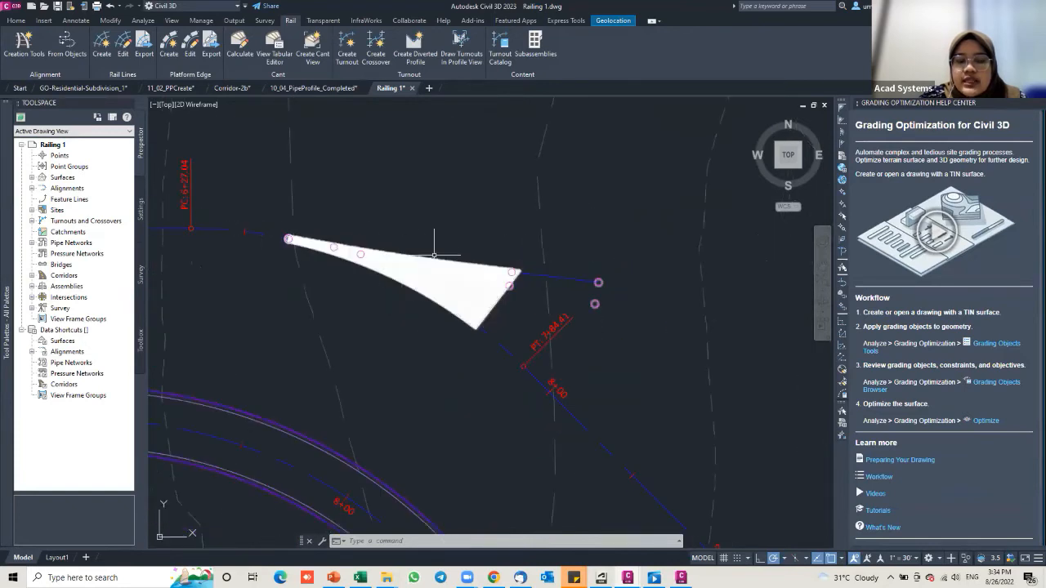
{"action": "mouse_move", "coordinate": [516, 286]}
{"action": "middle_mouse_down"}
{"action": "mouse_move", "coordinate": [461, 306]}
{"action": "mouse_move", "coordinate": [418, 259]}
{"action": "mouse_move", "coordinate": [409, 267]}
{"action": "mouse_move", "coordinate": [451, 274]}
{"action": "middle_mouse_up"}
{"action": "scroll", "coordinate": [417, 254], "scroll_direction": "down", "scroll_amount": 4}
{"action": "scroll", "coordinate": [451, 275], "scroll_direction": "up", "scroll_amount": 2}
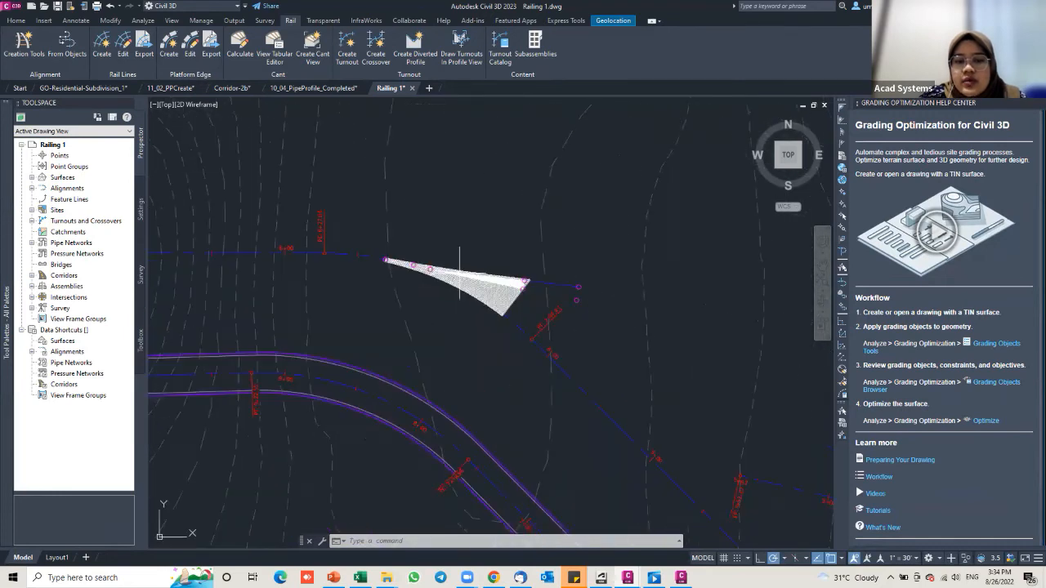
{"action": "left_click", "coordinate": [451, 274]}
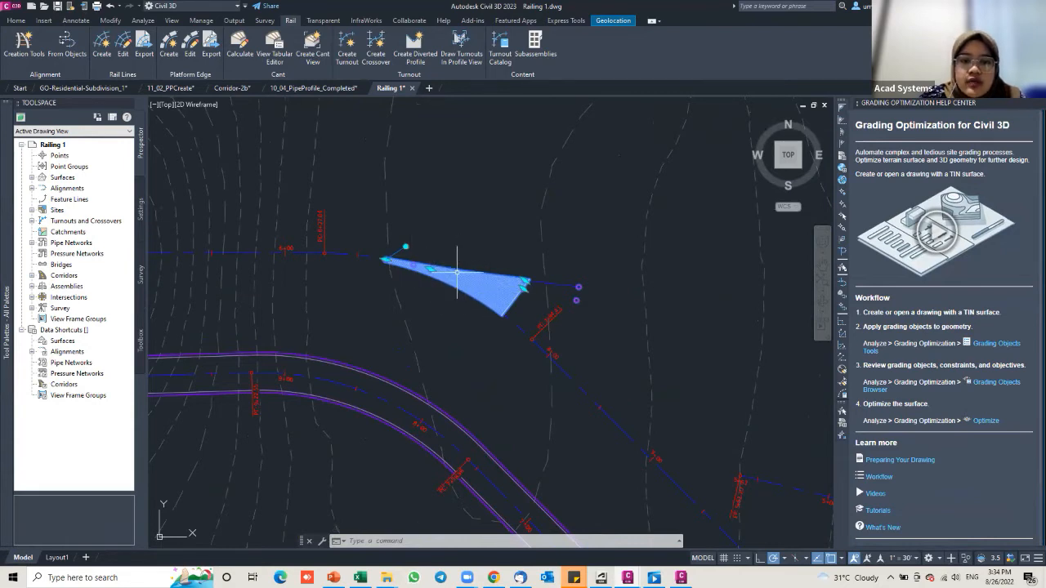
Step: Open the turnout's style editor and move through to its component display settings
{"action": "right_click", "coordinate": [458, 276]}
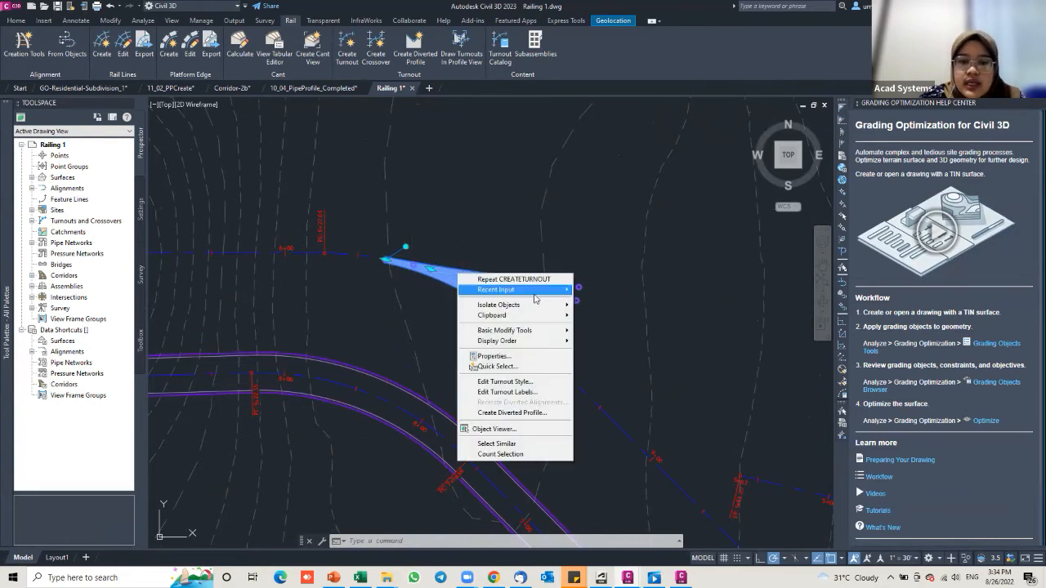
{"action": "left_click", "coordinate": [490, 382]}
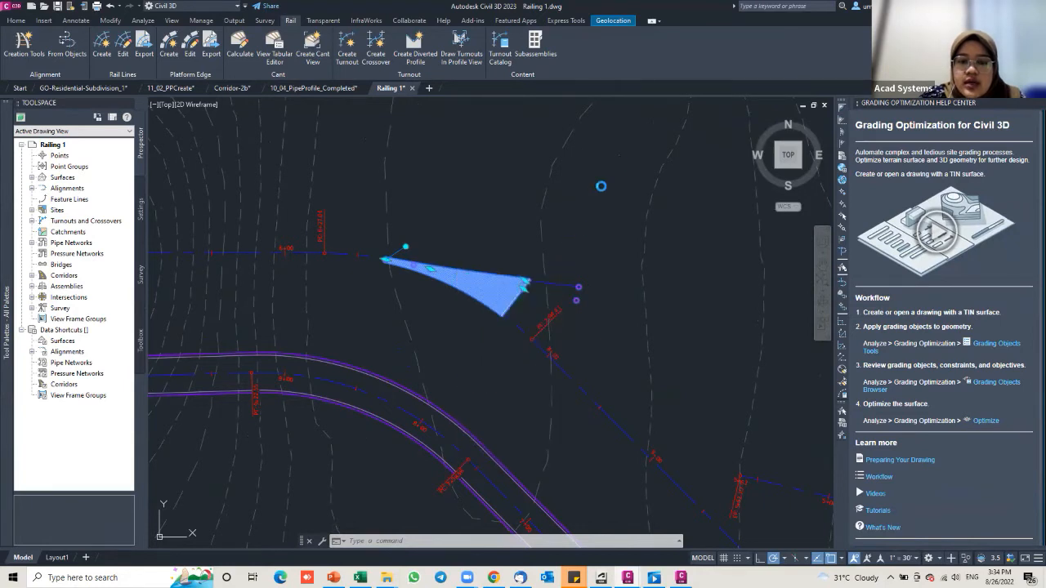
{"action": "left_click", "coordinate": [393, 177]}
{"action": "left_click", "coordinate": [415, 178]}
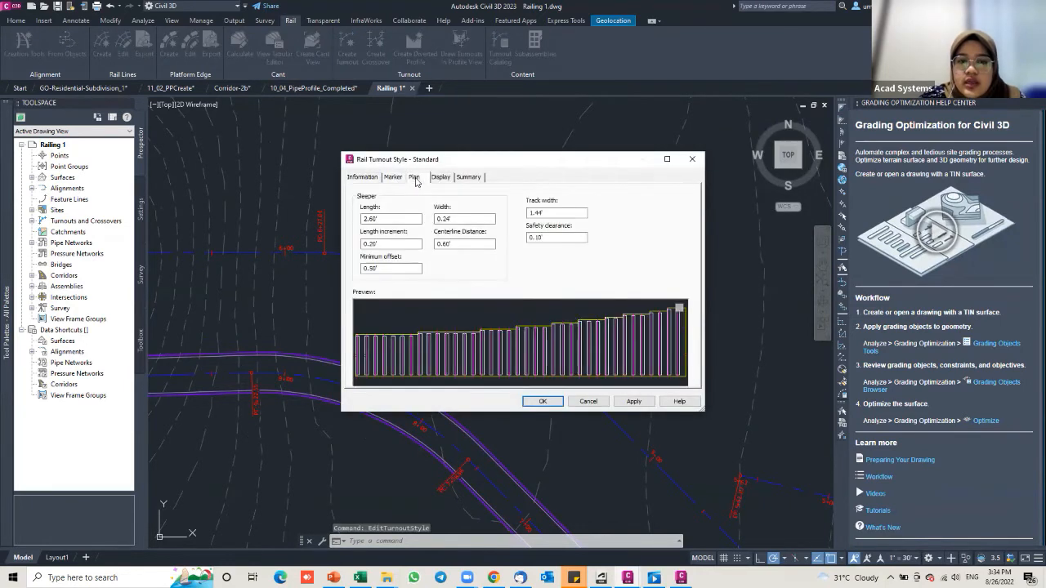
{"action": "left_click", "coordinate": [440, 177]}
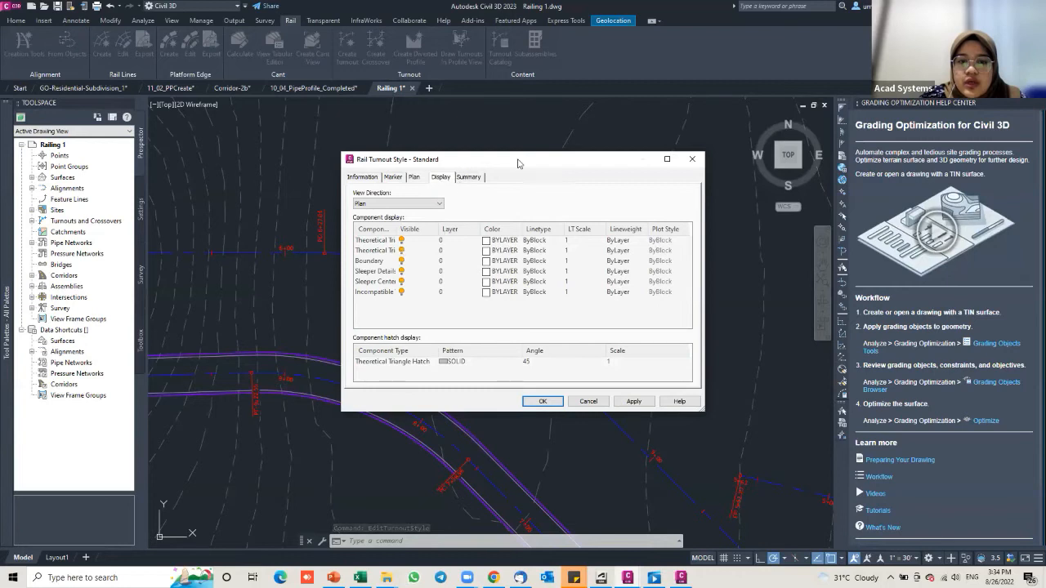
Step: Show the theoretical triangle and Boundary components, hide Sleeper Center, and accept the style
{"action": "left_click", "coordinate": [634, 232]}
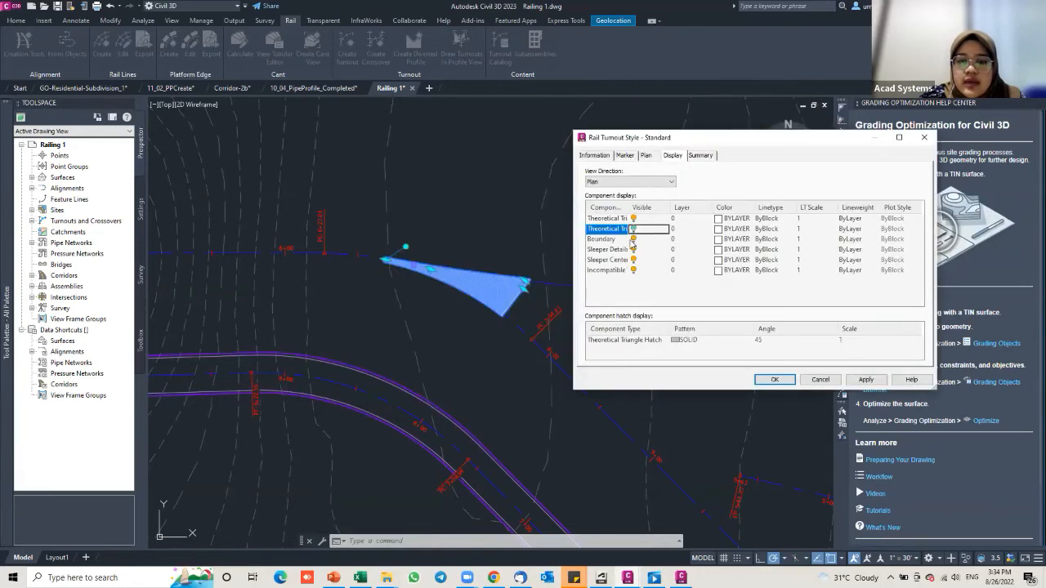
{"action": "left_click", "coordinate": [632, 239]}
{"action": "left_click", "coordinate": [858, 380]}
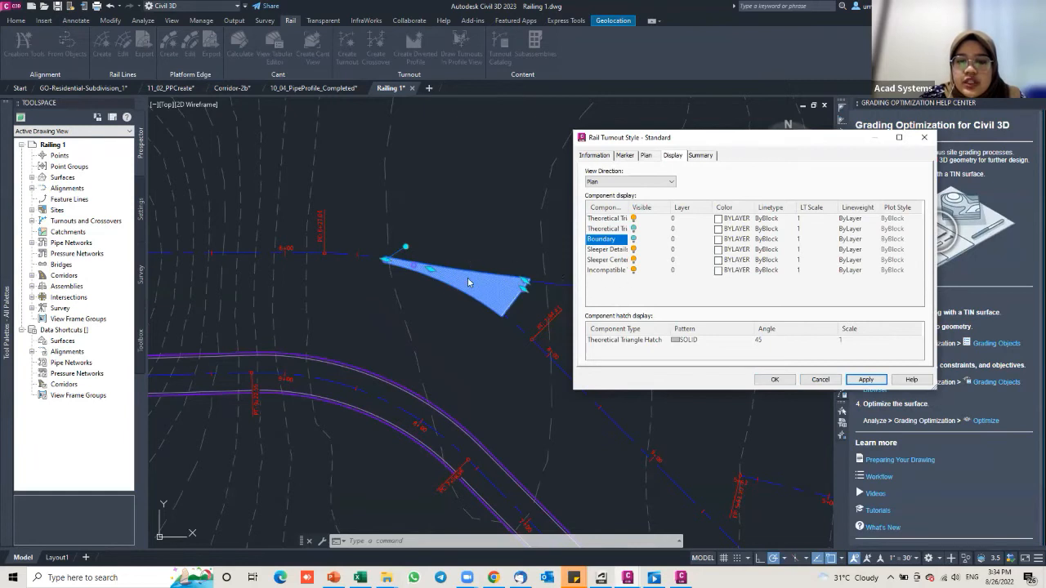
{"action": "left_click", "coordinate": [633, 229]}
{"action": "left_click", "coordinate": [633, 239]}
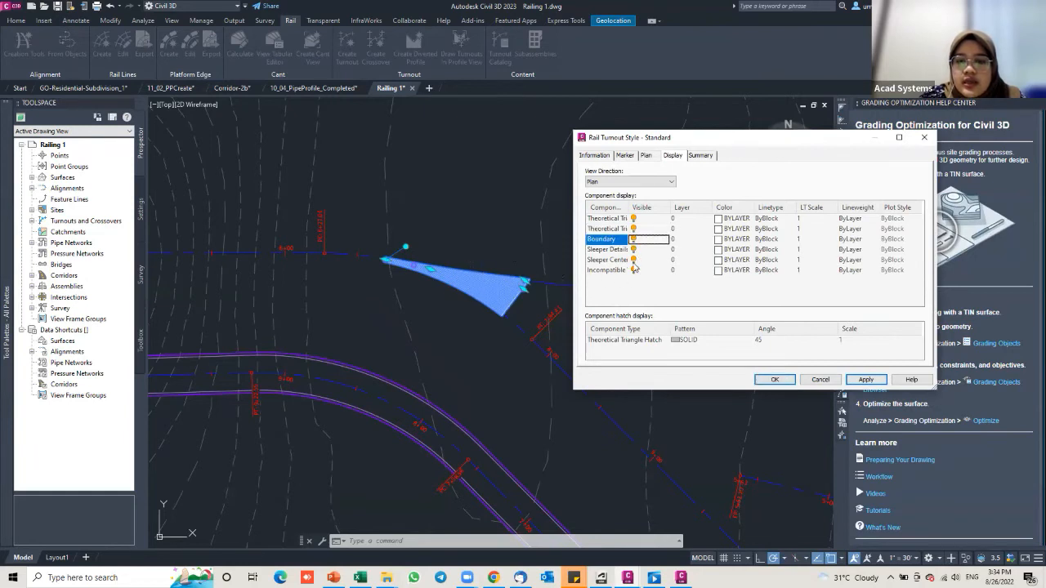
{"action": "left_click", "coordinate": [633, 260]}
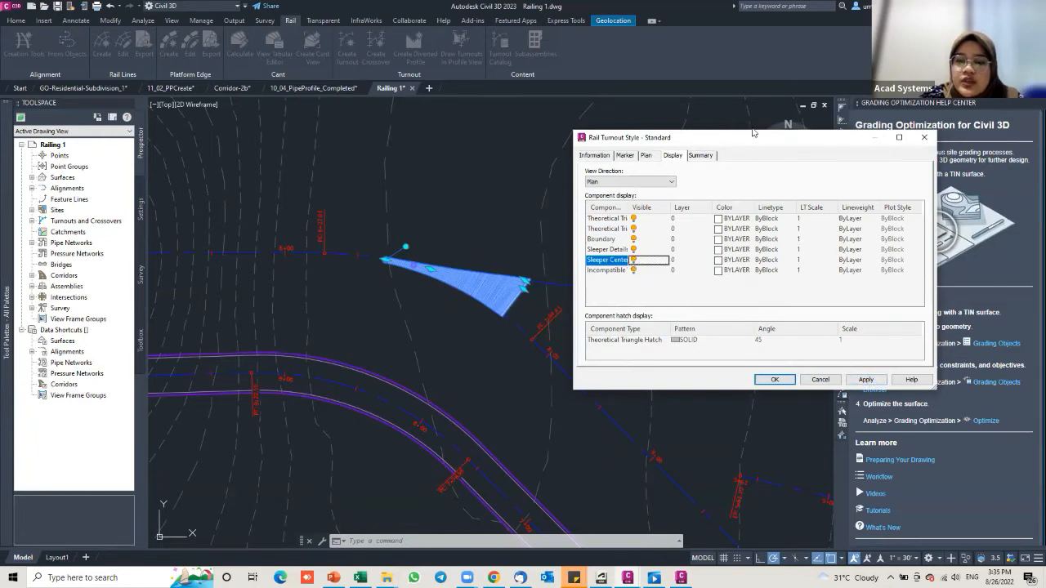
{"action": "left_click_drag", "start_coordinate": [649, 138], "coordinate": [445, 132]}
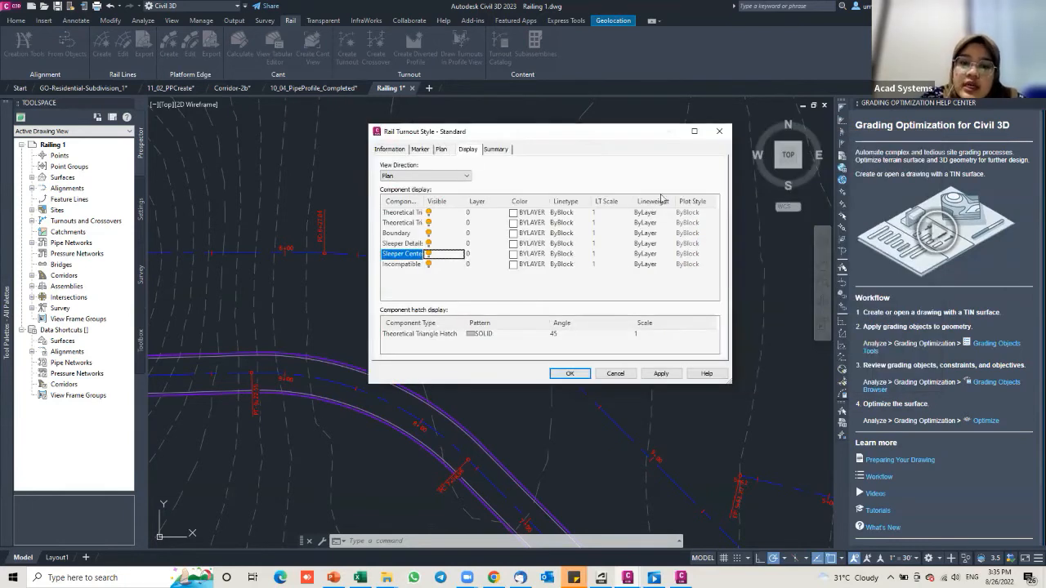
{"action": "left_click", "coordinate": [569, 374]}
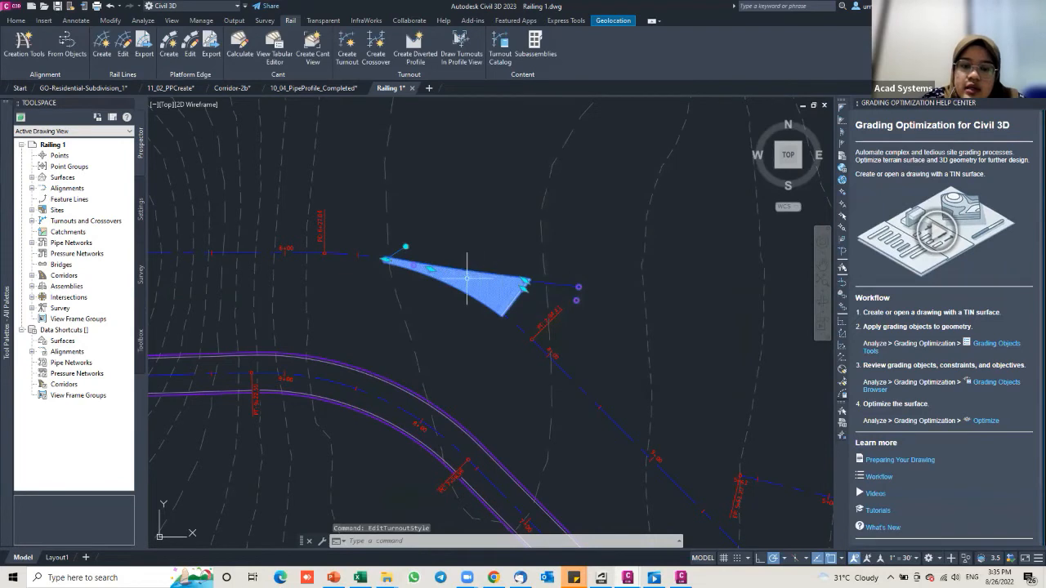
Step: Add a Standard Turnout Label to the turnout through Edit Turnout Labels
{"action": "right_click", "coordinate": [472, 280]}
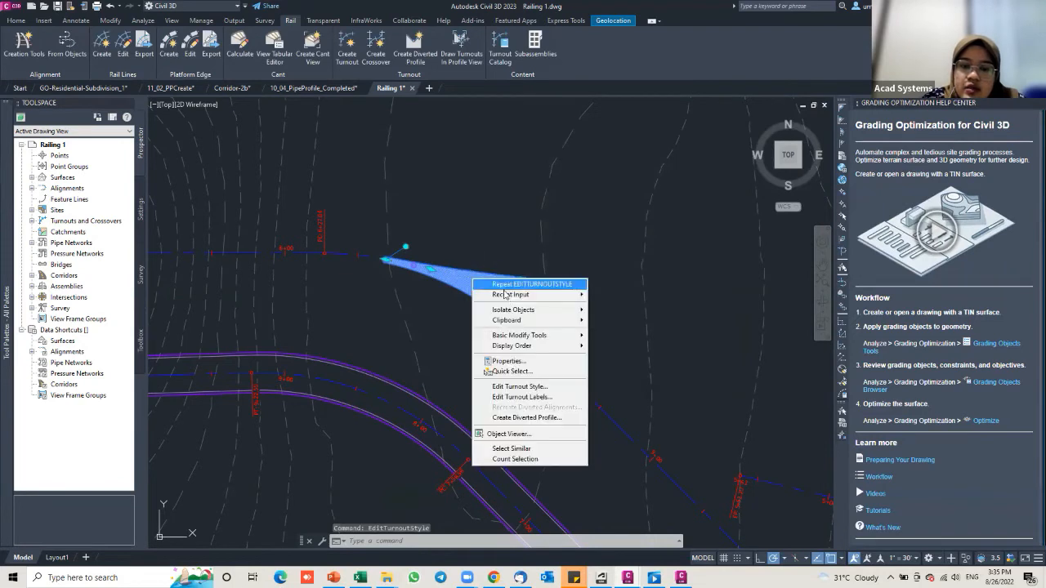
{"action": "left_click", "coordinate": [510, 398]}
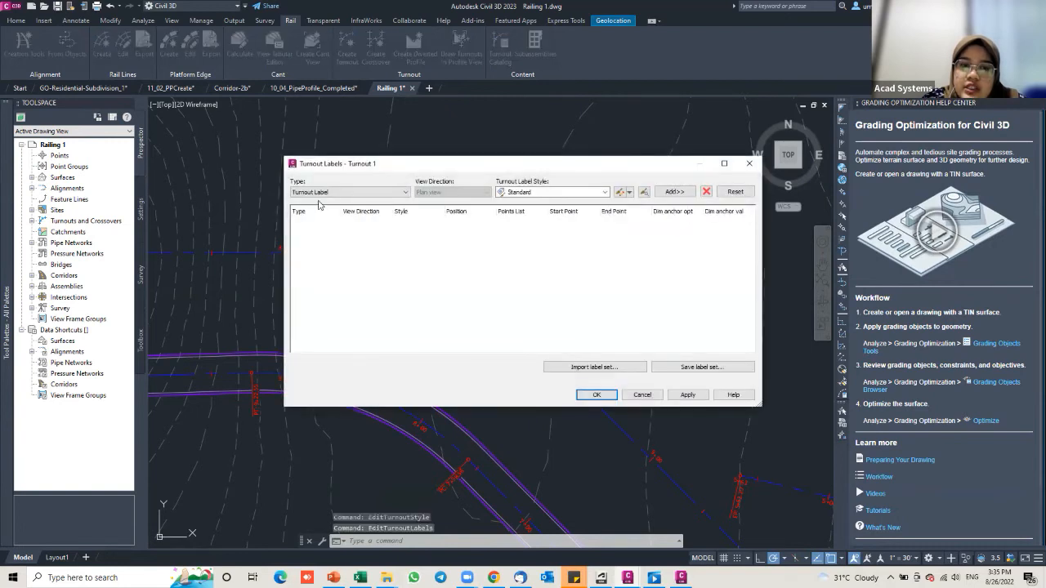
{"action": "left_click", "coordinate": [317, 192]}
{"action": "left_click", "coordinate": [299, 202]}
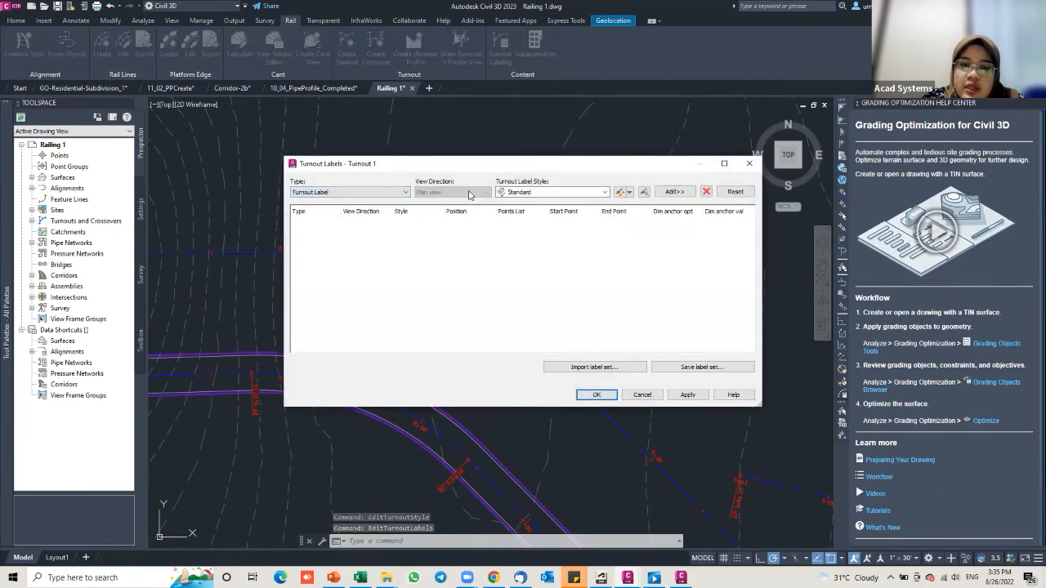
{"action": "left_click", "coordinate": [683, 195]}
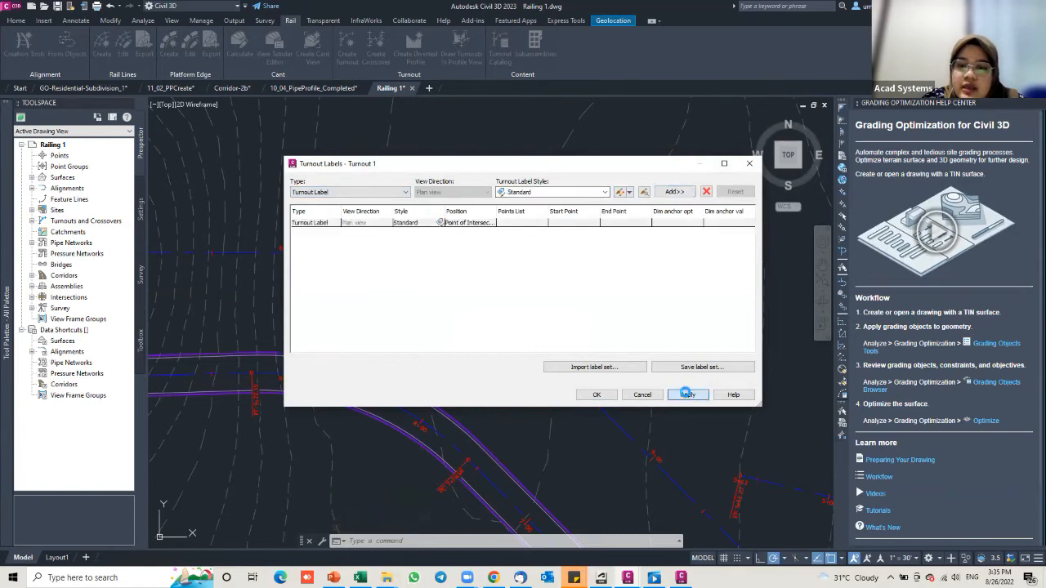
{"action": "left_click", "coordinate": [596, 394]}
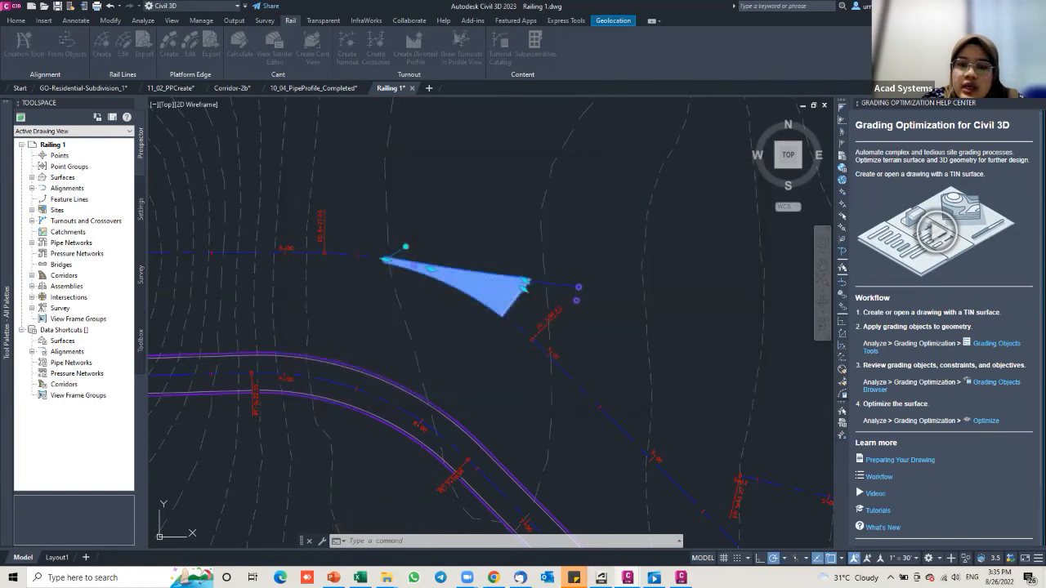
{"action": "scroll", "coordinate": [431, 263], "scroll_direction": "up", "scroll_amount": 6}
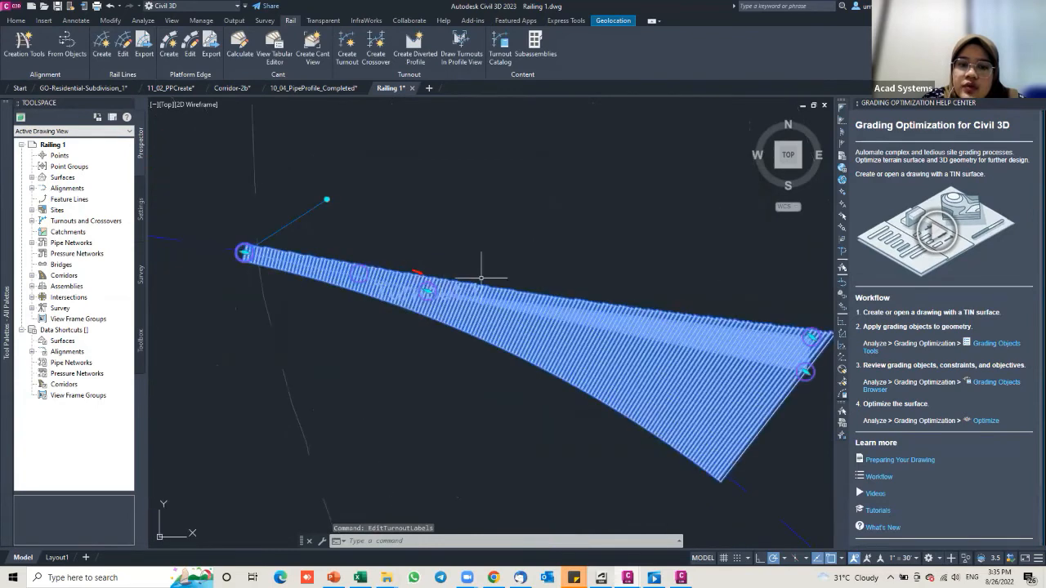
{"action": "left_click", "coordinate": [443, 292]}
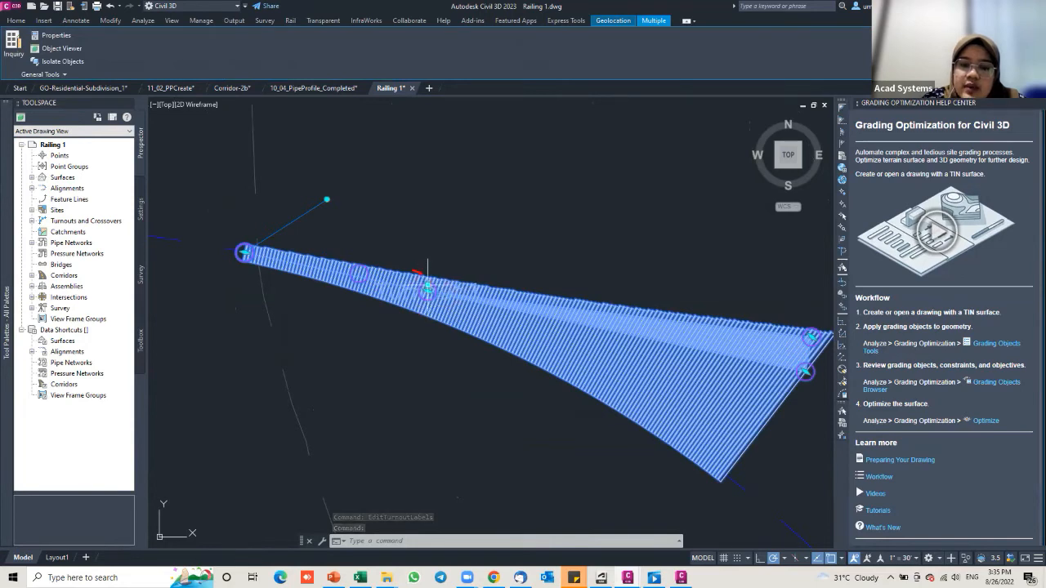
{"action": "left_click", "coordinate": [428, 286]}
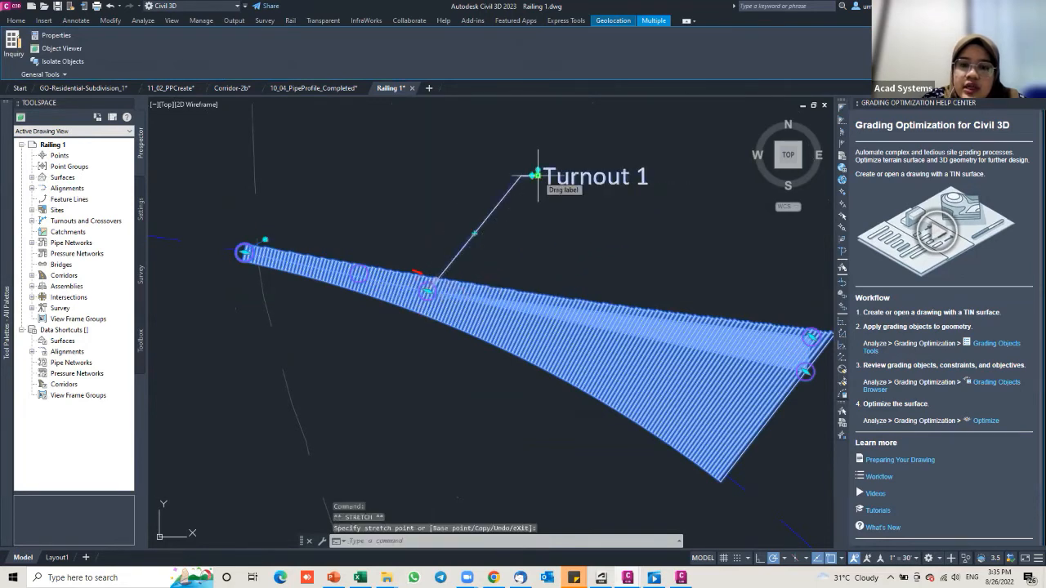
{"action": "key", "text": "Escape"}
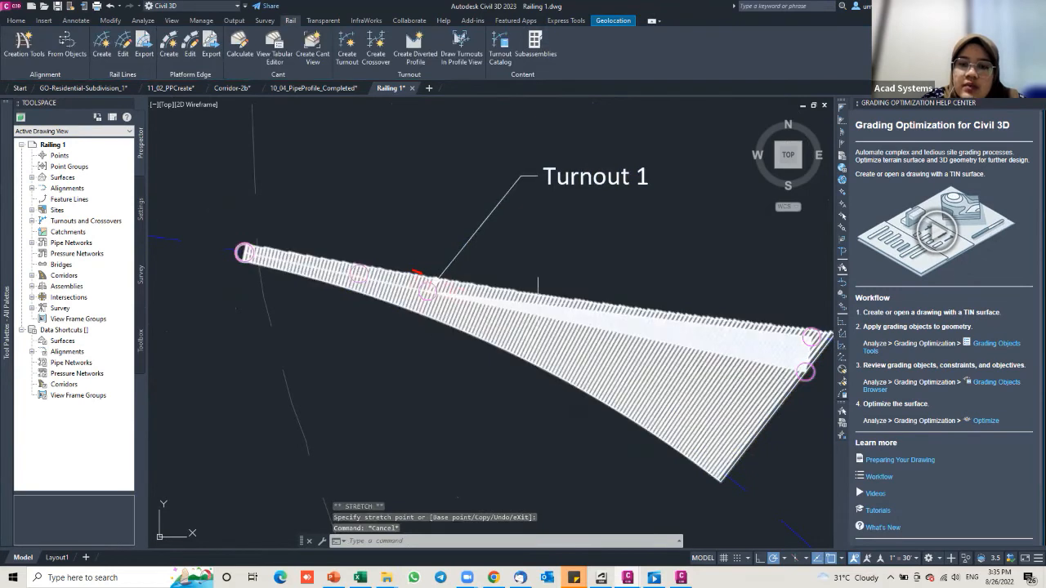
{"action": "scroll", "coordinate": [537, 285], "scroll_direction": "down", "scroll_amount": 4}
{"action": "scroll", "coordinate": [538, 285], "scroll_direction": "down", "scroll_amount": 4}
{"action": "scroll", "coordinate": [503, 281], "scroll_direction": "down", "scroll_amount": 3}
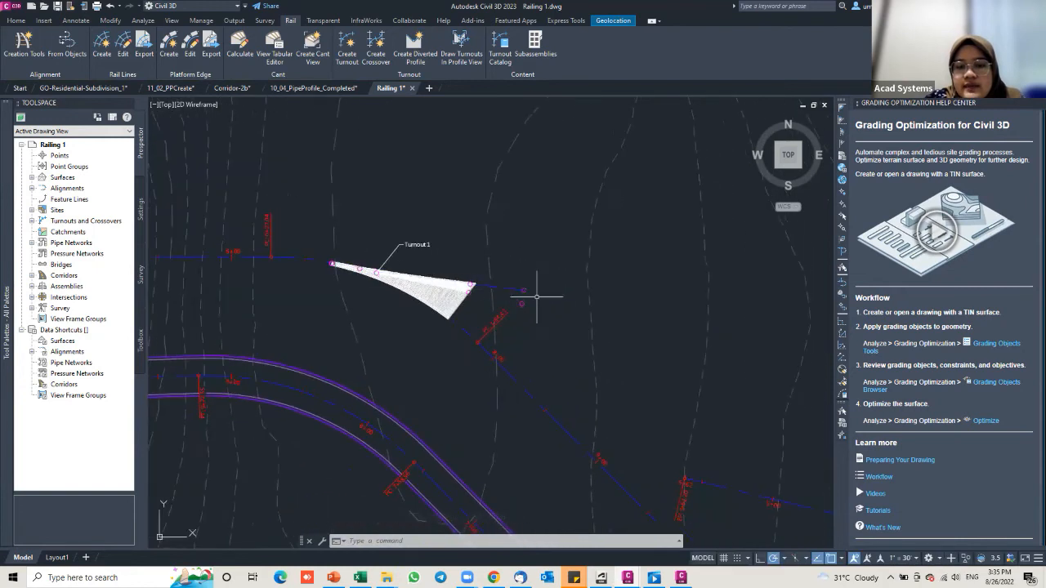
{"action": "mouse_move", "coordinate": [668, 469]}
{"action": "middle_mouse_down"}
{"action": "mouse_move", "coordinate": [638, 434]}
{"action": "mouse_move", "coordinate": [660, 427]}
{"action": "mouse_move", "coordinate": [611, 393]}
{"action": "middle_mouse_up"}
Step: Select the rail alignment past the turnout and bring up its right-click menu
{"action": "left_click", "coordinate": [623, 406]}
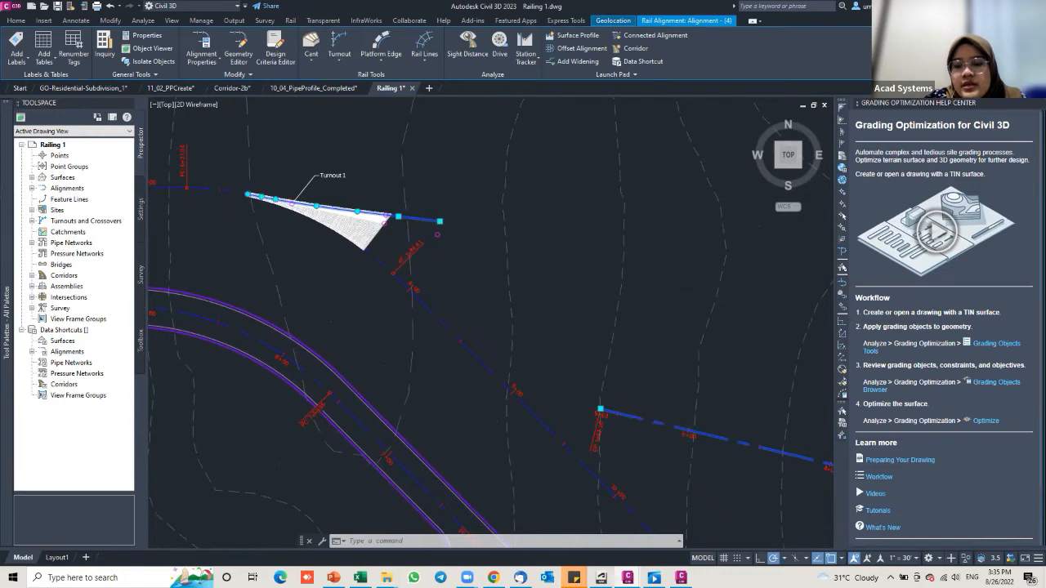
{"action": "scroll", "coordinate": [605, 412], "scroll_direction": "down", "scroll_amount": 4}
{"action": "middle_click_drag", "start_coordinate": [549, 386], "coordinate": [553, 389]}
{"action": "key", "text": "Escape"}
{"action": "key", "text": "Escape"}
{"action": "left_click", "coordinate": [616, 417]}
{"action": "left_click", "coordinate": [616, 417]}
{"action": "left_click", "coordinate": [618, 417]}
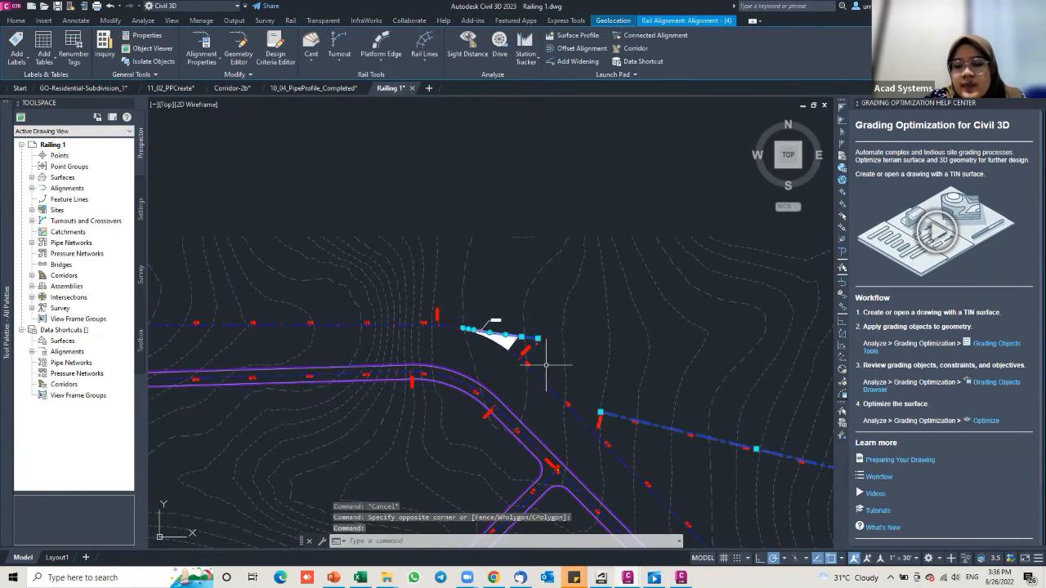
{"action": "scroll", "coordinate": [546, 366], "scroll_direction": "up", "scroll_amount": 2}
{"action": "middle_click_drag", "start_coordinate": [516, 336], "coordinate": [440, 307]}
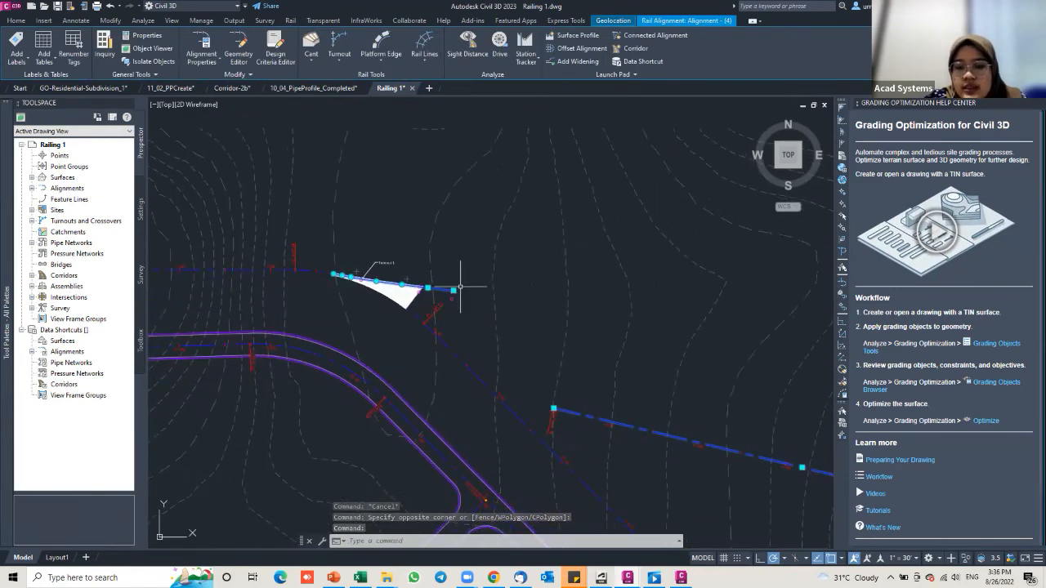
{"action": "right_click", "coordinate": [573, 413]}
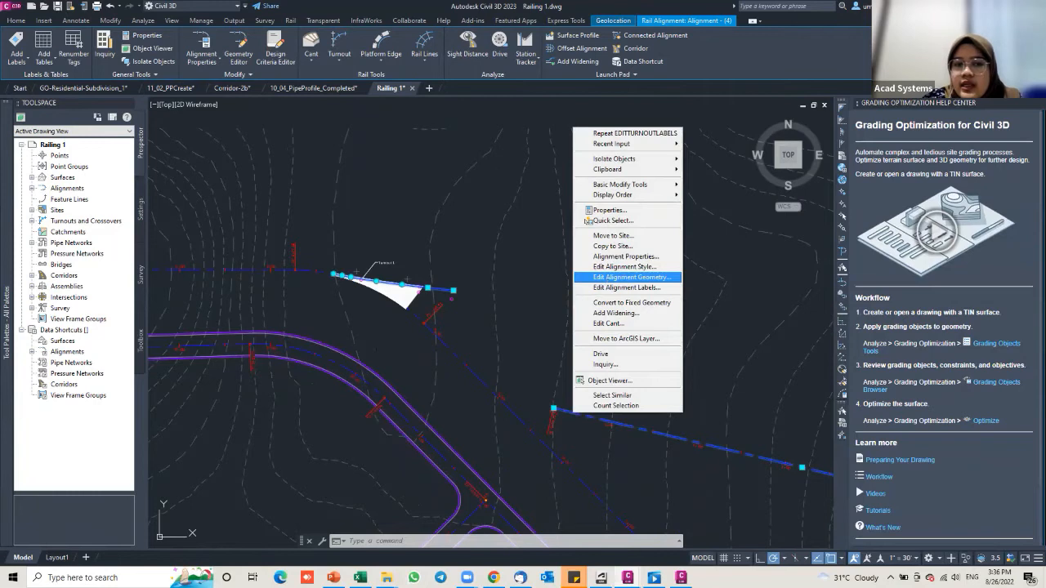
Step: Edit Alignment - (4) geometry with a Fixed Curve (Three point), cancelling after two points
{"action": "left_click", "coordinate": [631, 277]}
{"action": "left_click", "coordinate": [254, 109]}
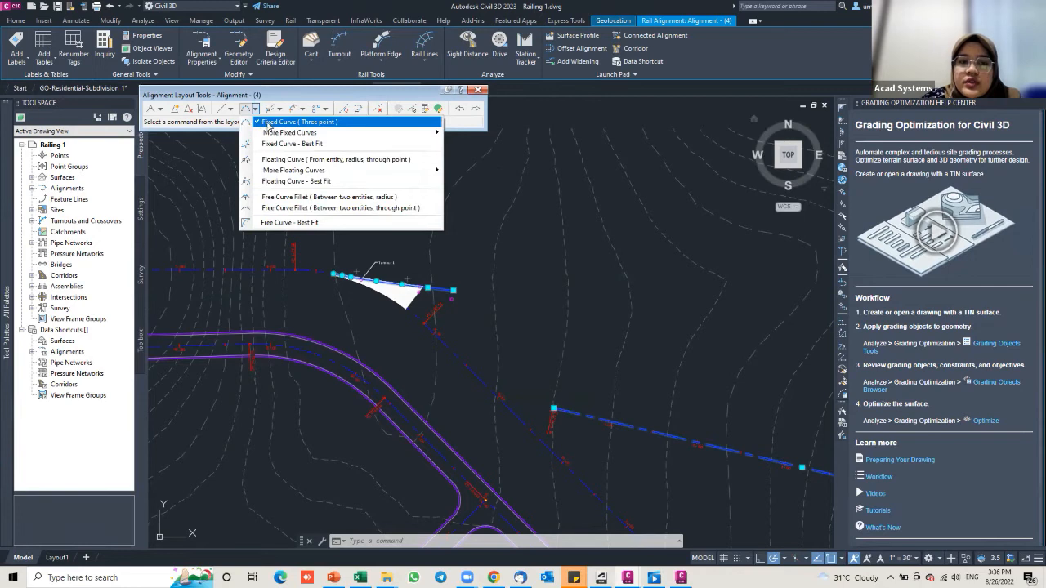
{"action": "left_click", "coordinate": [274, 124]}
{"action": "left_click", "coordinate": [254, 111]}
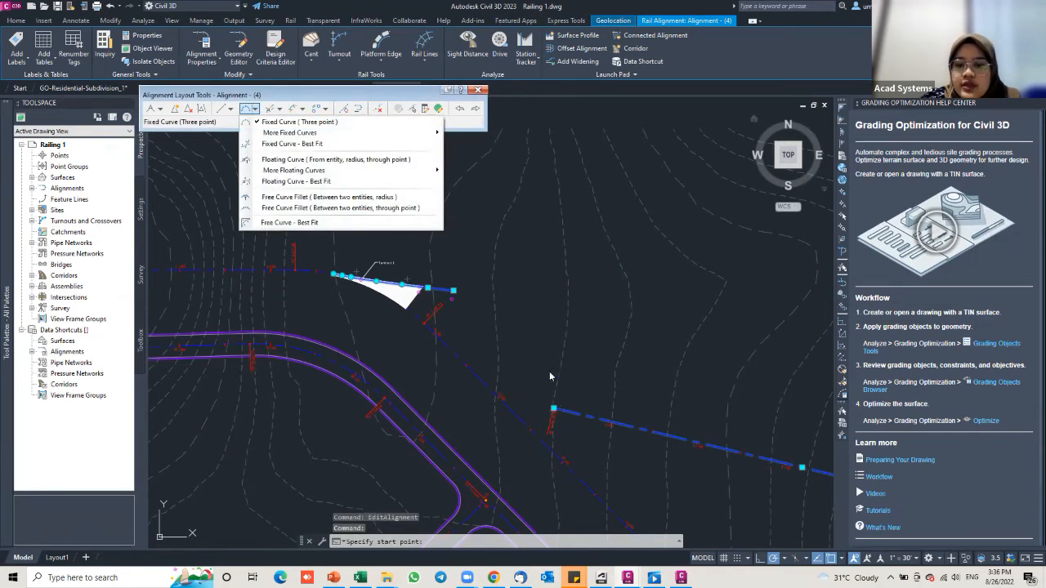
{"action": "left_click", "coordinate": [470, 285]}
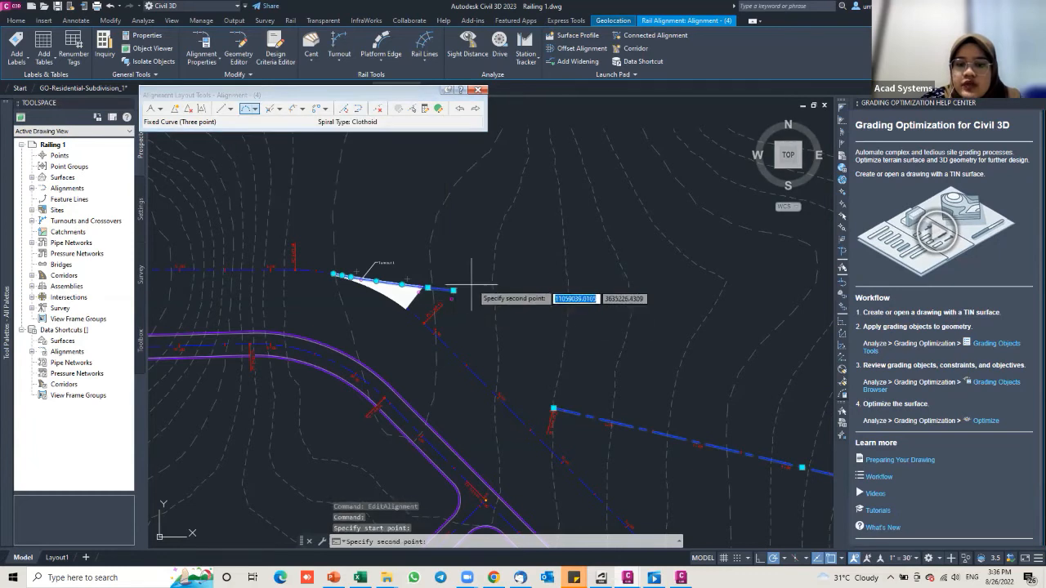
{"action": "left_click", "coordinate": [554, 409]}
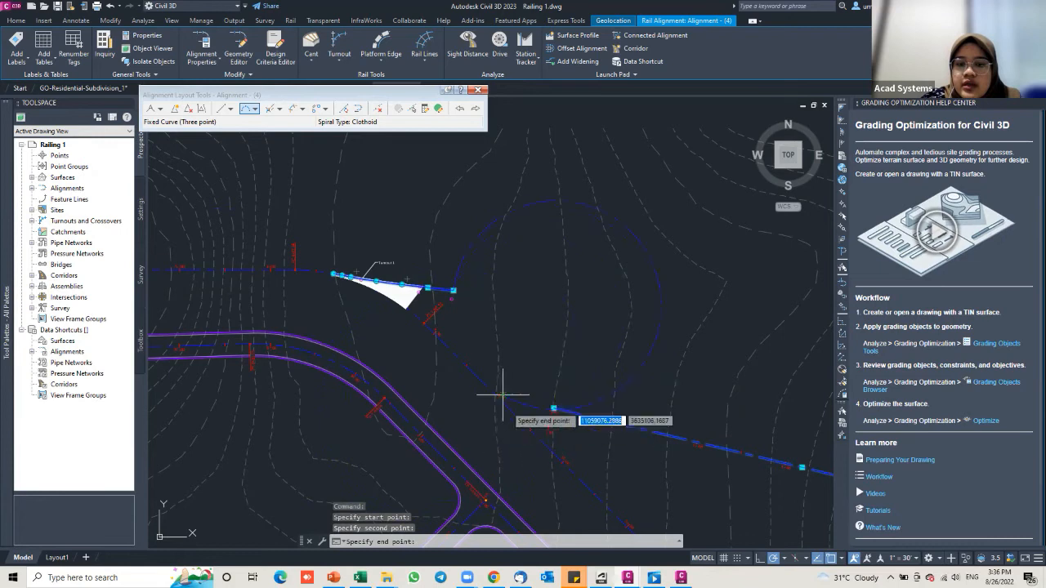
{"action": "key", "text": "Escape"}
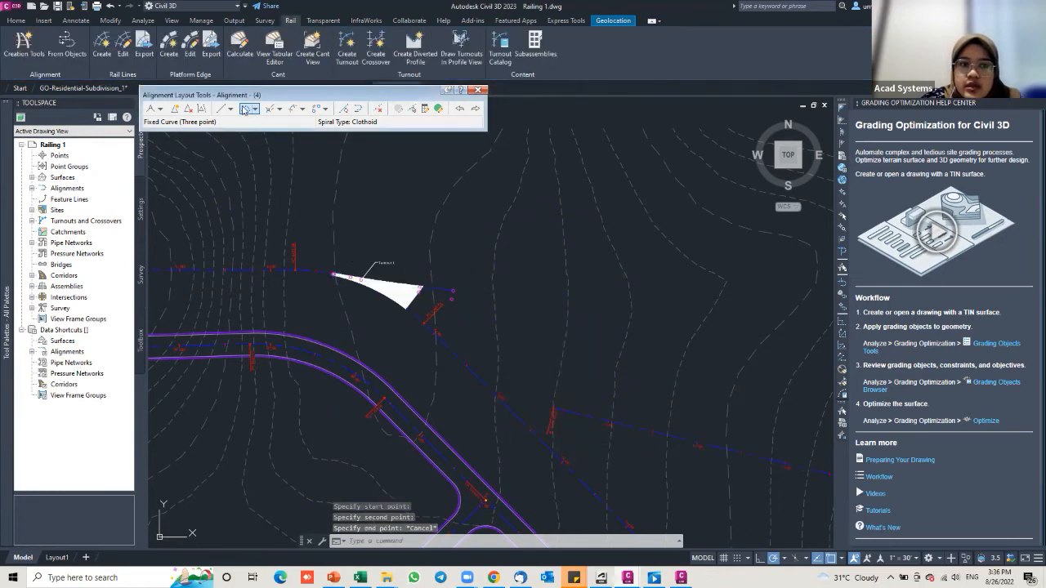
Step: Start another three-point fixed curve: start on the circle, second point at the 5+62.20 endpoint
{"action": "left_click", "coordinate": [243, 109]}
{"action": "mouse_move", "coordinate": [436, 285]}
{"action": "middle_mouse_down"}
{"action": "mouse_move", "coordinate": [408, 259]}
{"action": "mouse_move", "coordinate": [346, 237]}
{"action": "middle_mouse_up"}
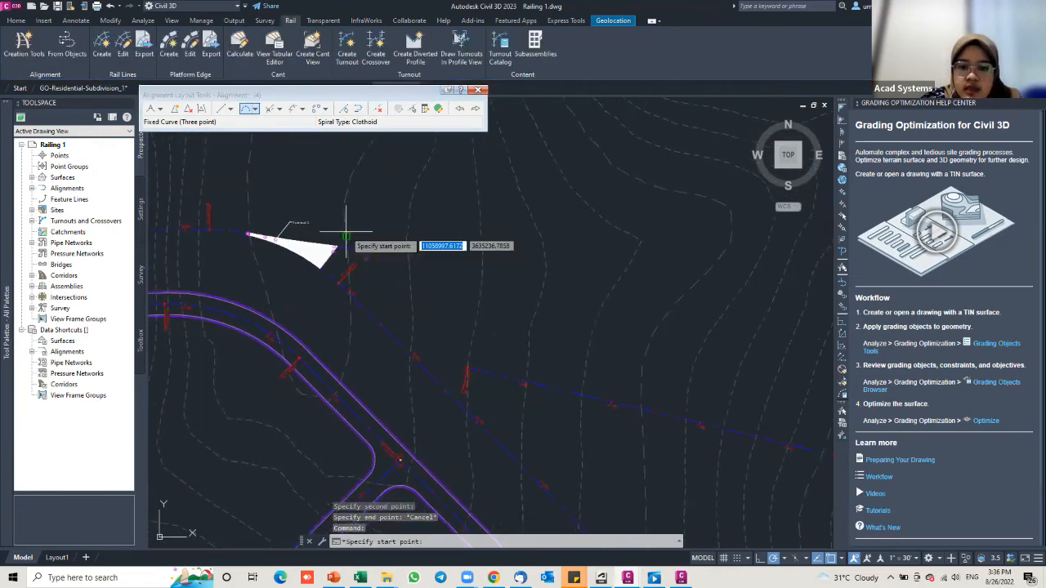
{"action": "scroll", "coordinate": [346, 237], "scroll_direction": "up", "scroll_amount": 4}
{"action": "scroll", "coordinate": [444, 319], "scroll_direction": "up", "scroll_amount": 2}
{"action": "middle_click_drag", "start_coordinate": [444, 319], "coordinate": [332, 262]}
{"action": "left_click", "coordinate": [436, 343]}
{"action": "scroll", "coordinate": [579, 366], "scroll_direction": "down", "scroll_amount": 2}
{"action": "scroll", "coordinate": [639, 389], "scroll_direction": "down", "scroll_amount": 1}
{"action": "middle_click_drag", "start_coordinate": [639, 389], "coordinate": [327, 168]}
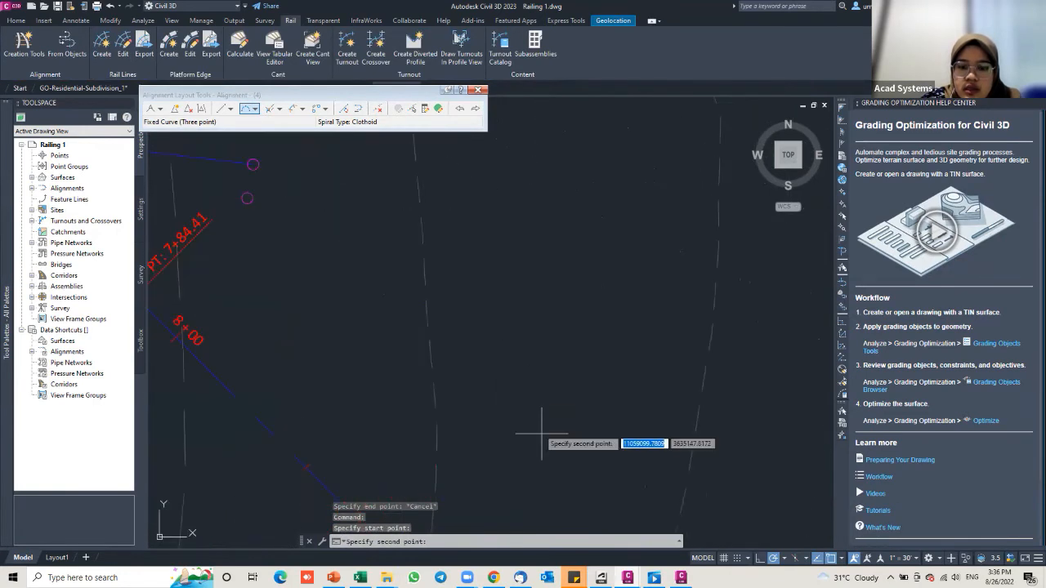
{"action": "scroll", "coordinate": [532, 431], "scroll_direction": "down", "scroll_amount": 2}
{"action": "scroll", "coordinate": [526, 426], "scroll_direction": "up", "scroll_amount": 4}
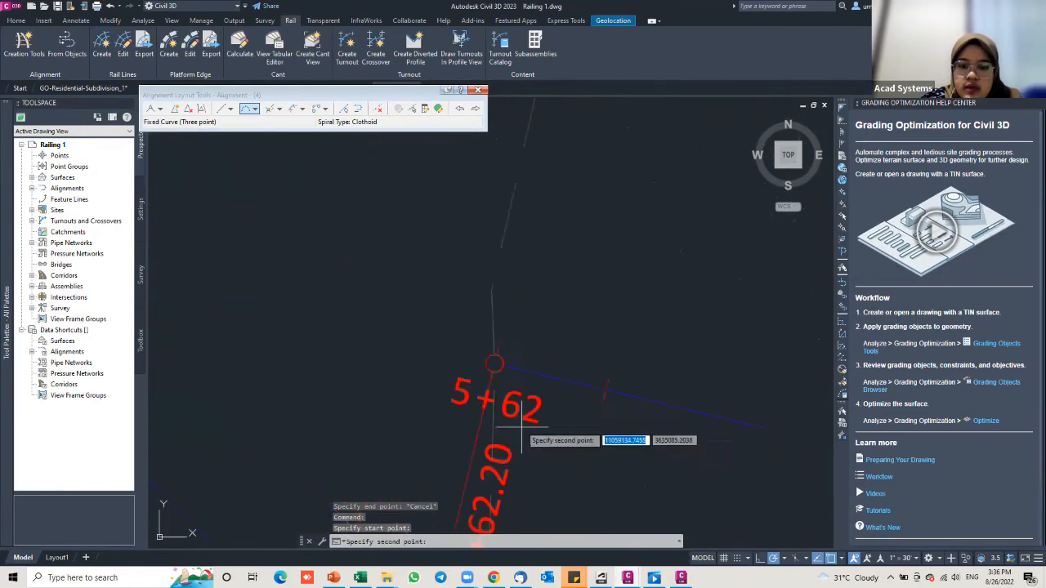
{"action": "left_click", "coordinate": [494, 362]}
Step: Pan back toward the turnout, cancel the unfinished curve, and reopen the curve commands list
{"action": "scroll", "coordinate": [399, 292], "scroll_direction": "down", "scroll_amount": 1}
{"action": "scroll", "coordinate": [398, 292], "scroll_direction": "down", "scroll_amount": 1}
{"action": "middle_click_drag", "start_coordinate": [408, 305], "coordinate": [466, 372]}
{"action": "scroll", "coordinate": [495, 392], "scroll_direction": "down", "scroll_amount": 4}
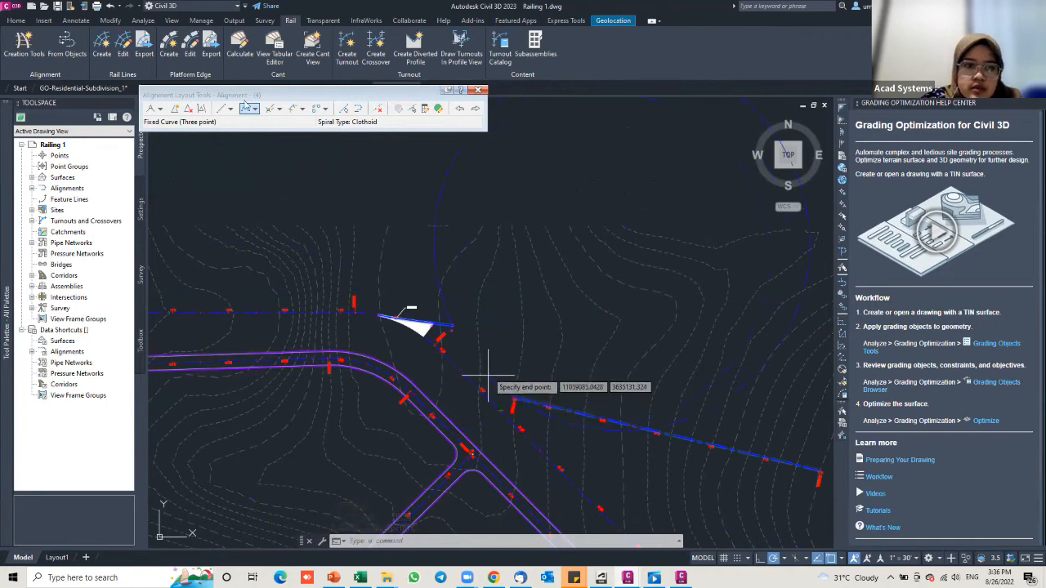
{"action": "scroll", "coordinate": [474, 380], "scroll_direction": "up", "scroll_amount": 2}
{"action": "key", "text": "Escape"}
{"action": "left_click", "coordinate": [256, 109]}
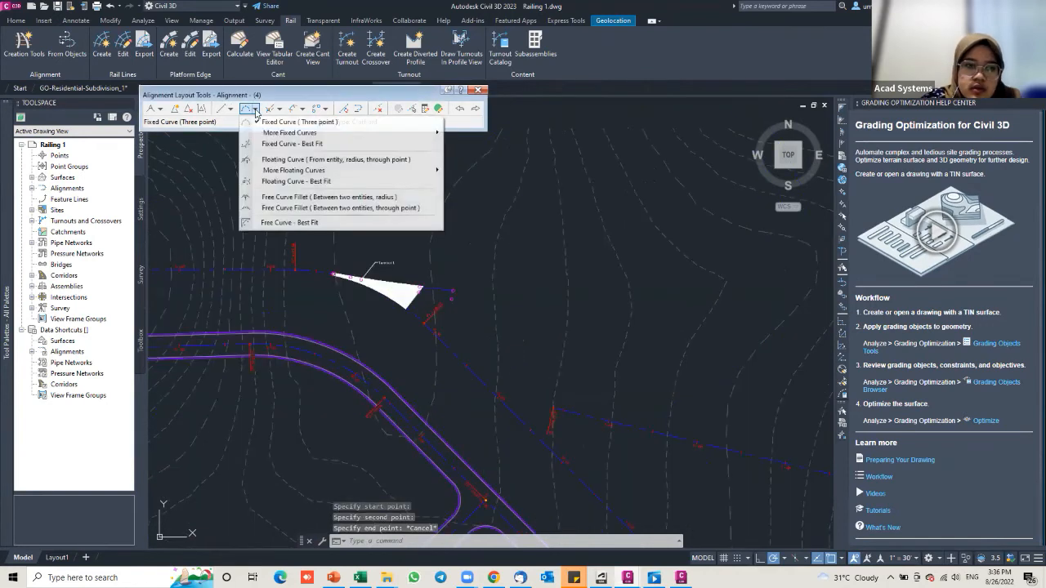
Step: Build a best-fit fixed curve from points picked on screen along the alignment near the turnout
{"action": "left_click", "coordinate": [278, 144]}
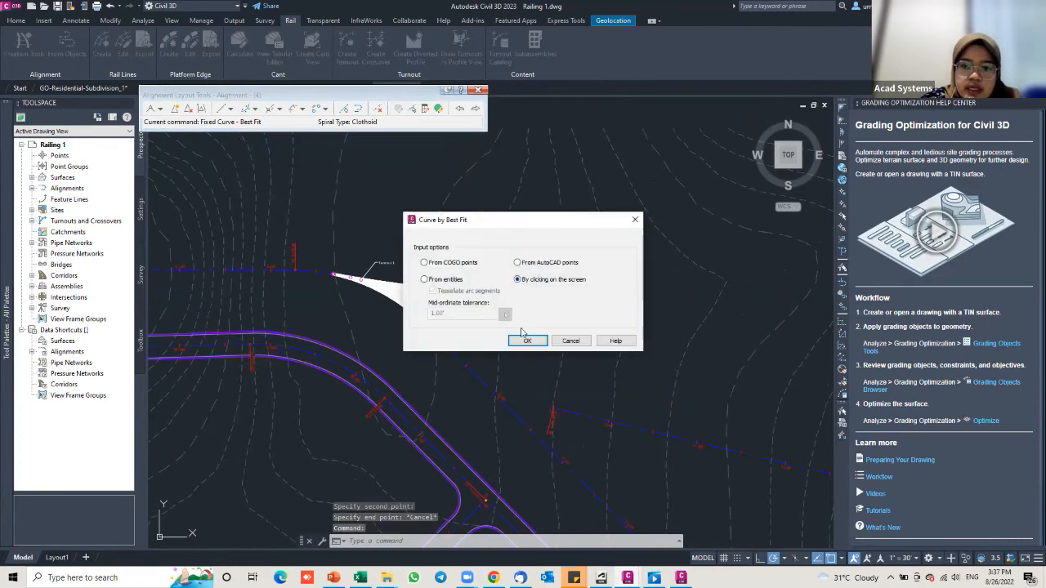
{"action": "left_click", "coordinate": [524, 340]}
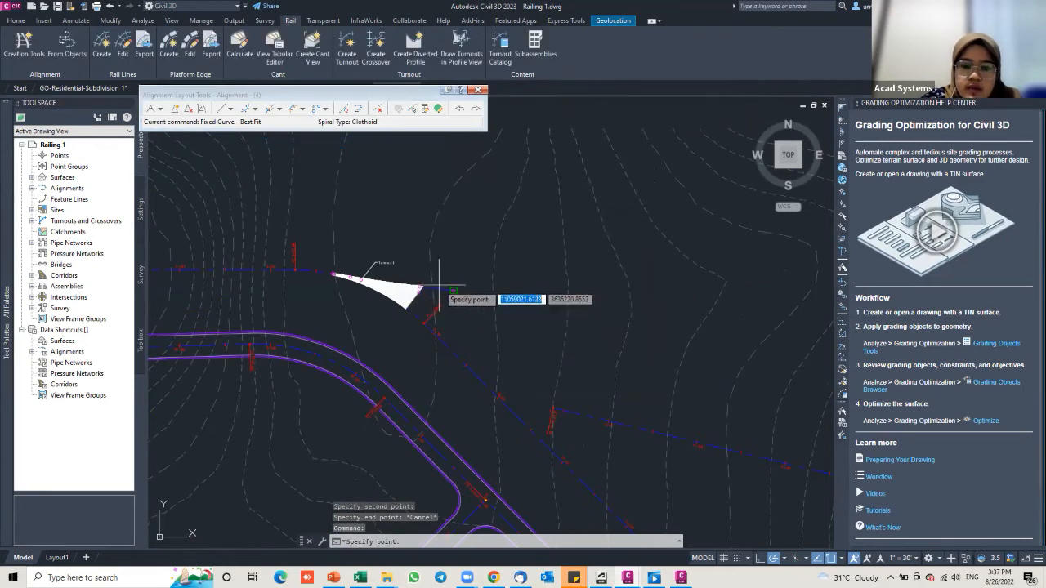
{"action": "scroll", "coordinate": [482, 302], "scroll_direction": "up", "scroll_amount": 3}
{"action": "left_click", "coordinate": [488, 306]}
{"action": "scroll", "coordinate": [540, 343], "scroll_direction": "down", "scroll_amount": 5}
{"action": "middle_click_drag", "start_coordinate": [542, 346], "coordinate": [430, 244]}
{"action": "scroll", "coordinate": [500, 342], "scroll_direction": "up", "scroll_amount": 6}
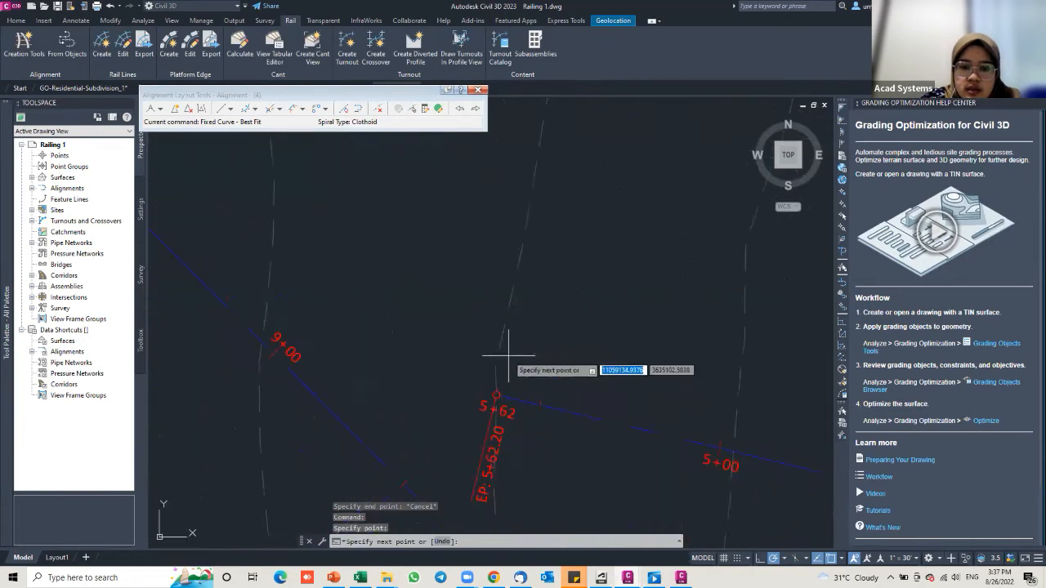
{"action": "scroll", "coordinate": [501, 343], "scroll_direction": "down", "scroll_amount": 8}
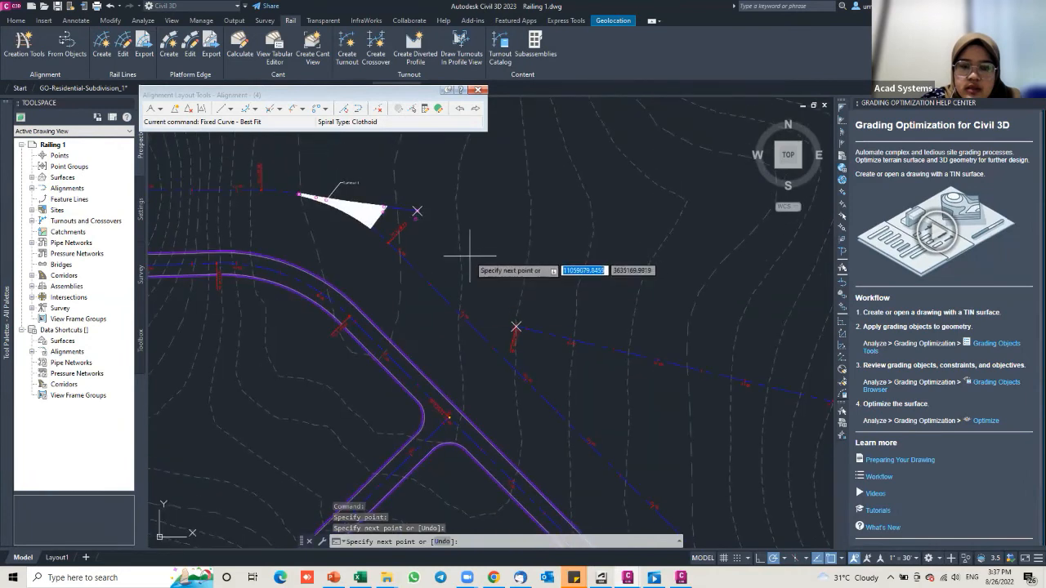
{"action": "left_click", "coordinate": [468, 255]}
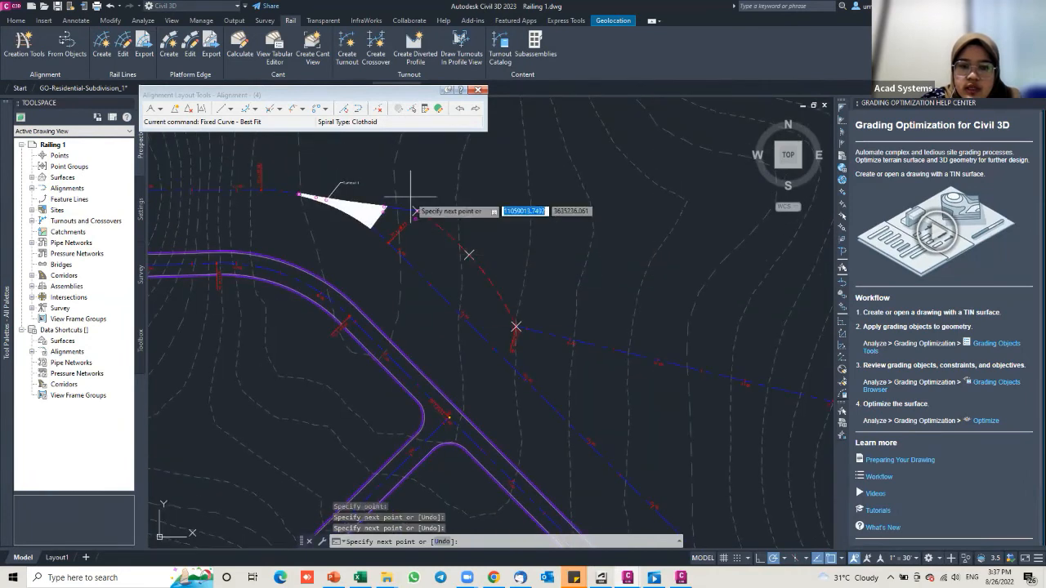
{"action": "key", "text": "Return"}
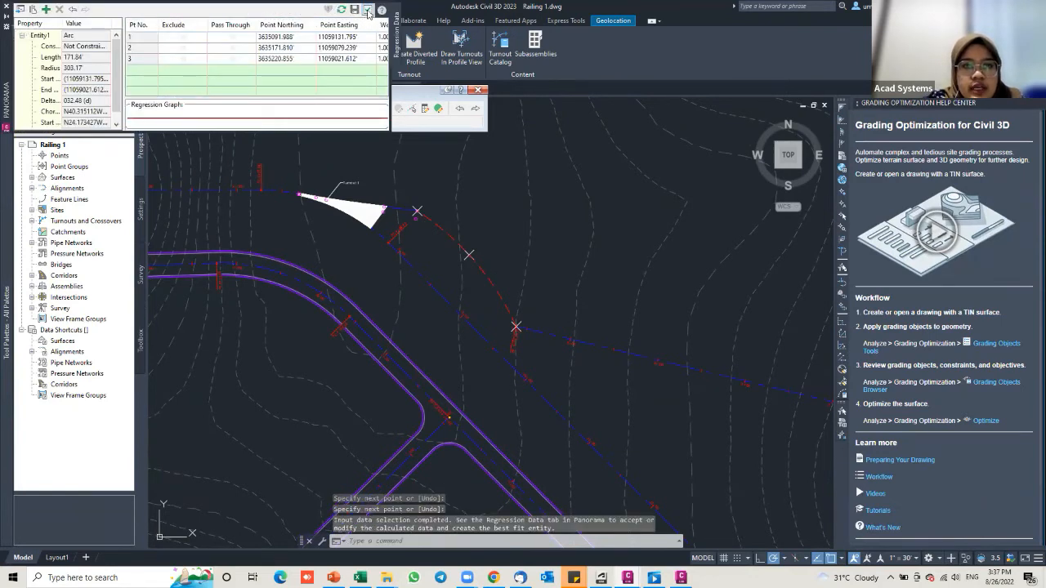
Step: Accept the calculated curve from Panorama Regression Data and close the Alignment Layout Tools
{"action": "left_click", "coordinate": [367, 10]}
{"action": "key", "text": "Escape"}
{"action": "middle_click_drag", "start_coordinate": [401, 218], "coordinate": [392, 218]}
{"action": "left_click", "coordinate": [478, 288]}
{"action": "key", "text": "Escape"}
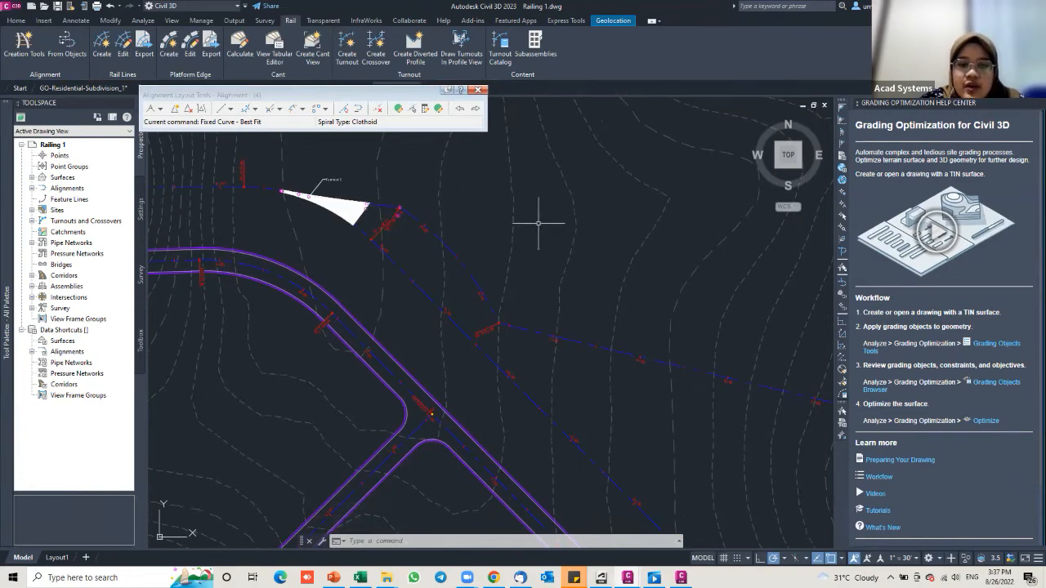
{"action": "left_click", "coordinate": [478, 90]}
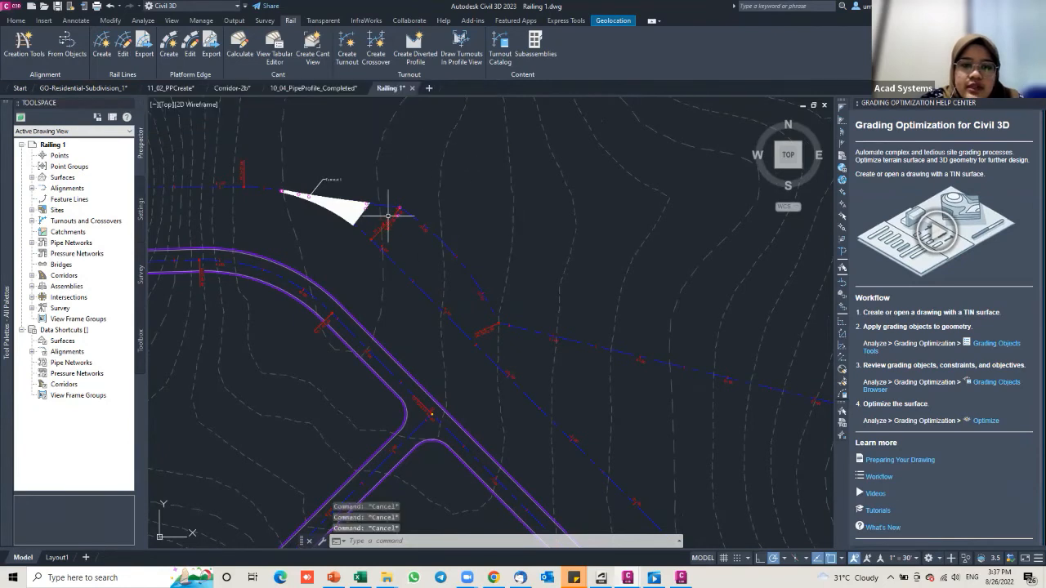
{"action": "scroll", "coordinate": [392, 213], "scroll_direction": "up", "scroll_amount": 3}
{"action": "scroll", "coordinate": [539, 278], "scroll_direction": "down", "scroll_amount": 1}
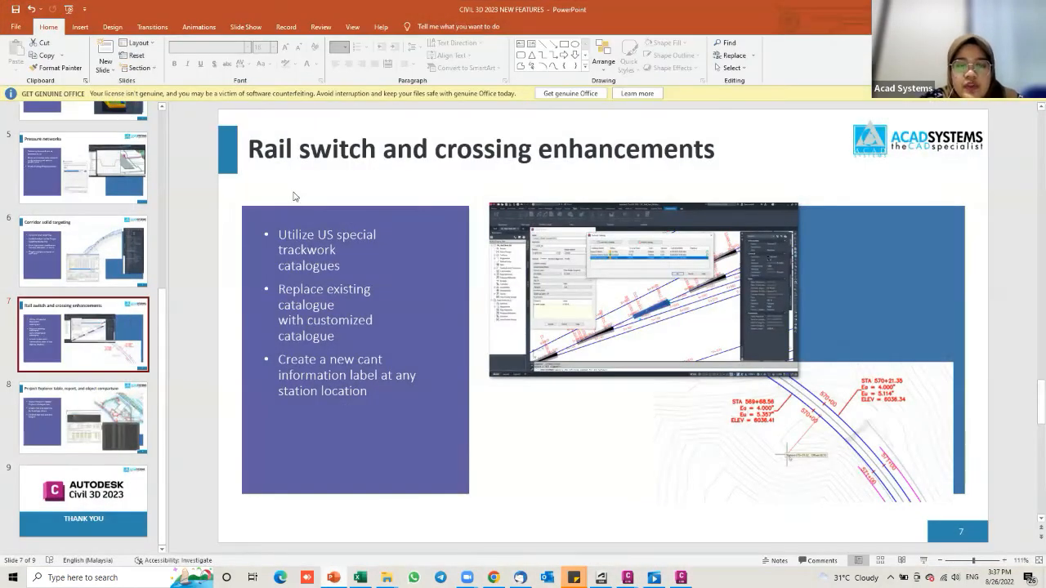
Step: Advance to slide 8 on Project Explorer tables and highlight the start of its title
{"action": "key", "text": "Page_Down"}
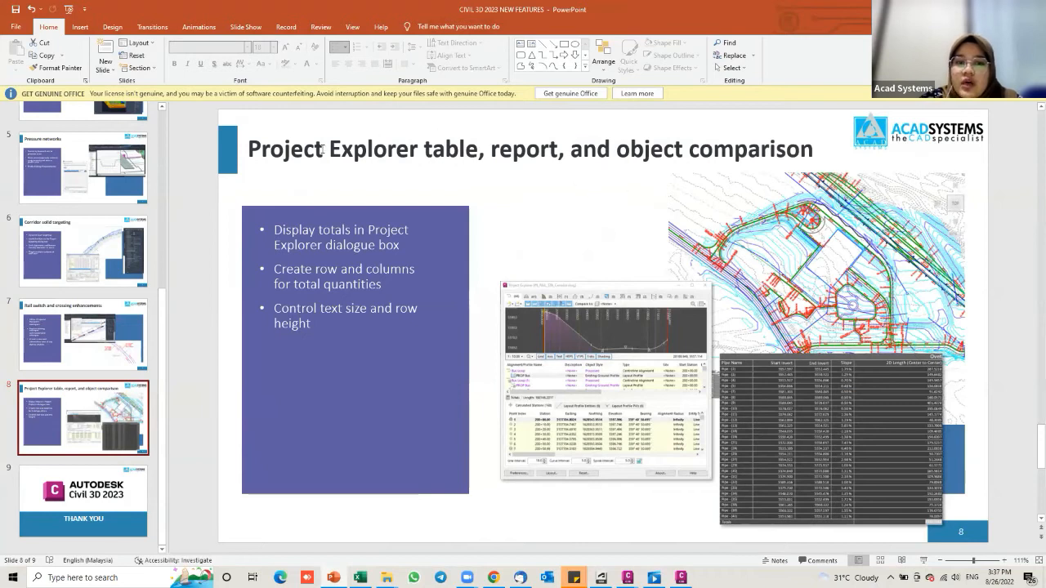
{"action": "left_click_drag", "start_coordinate": [420, 152], "coordinate": [459, 149]}
{"action": "left_click", "coordinate": [630, 150]}
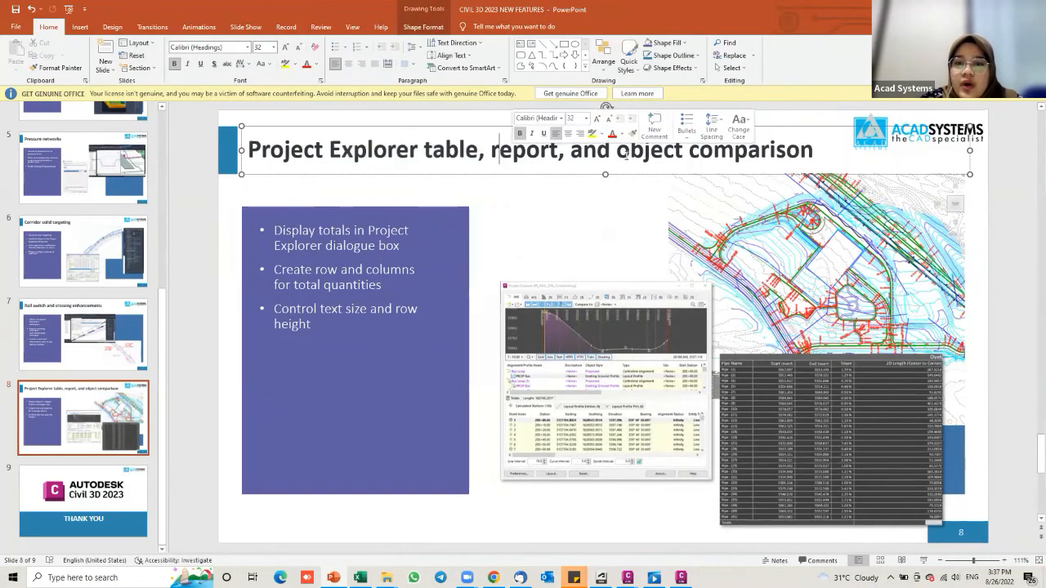
{"action": "left_click_drag", "start_coordinate": [249, 149], "coordinate": [291, 150]}
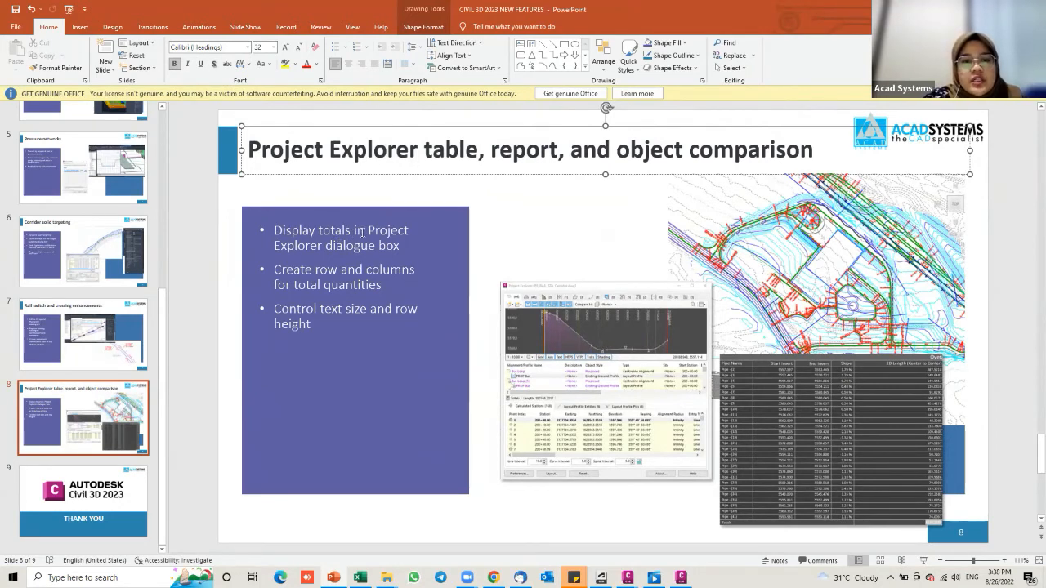
Step: Highlight the totals wording in the bullets, then bring up the 10_04_PipeProfile_Completed drawing
{"action": "left_click_drag", "start_coordinate": [377, 232], "coordinate": [343, 231]}
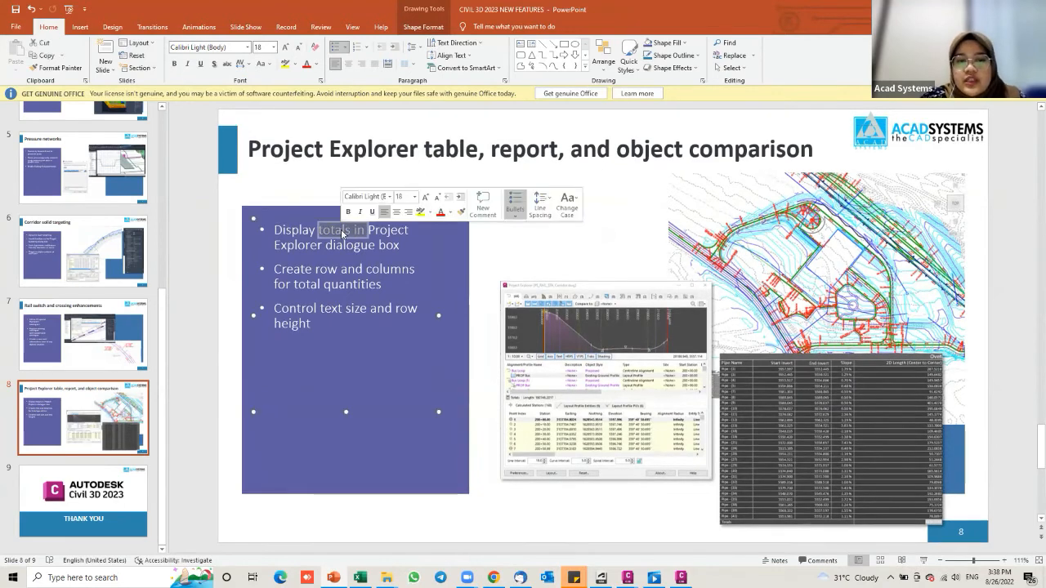
{"action": "left_click", "coordinate": [350, 232]}
{"action": "mouse_move", "coordinate": [331, 231]}
{"action": "left_mouse_down"}
{"action": "mouse_move", "coordinate": [322, 231]}
{"action": "mouse_move", "coordinate": [347, 231]}
{"action": "mouse_move", "coordinate": [319, 231]}
{"action": "left_mouse_up"}
{"action": "left_click", "coordinate": [317, 232]}
{"action": "double_click", "coordinate": [343, 230]}
{"action": "left_click", "coordinate": [319, 231]}
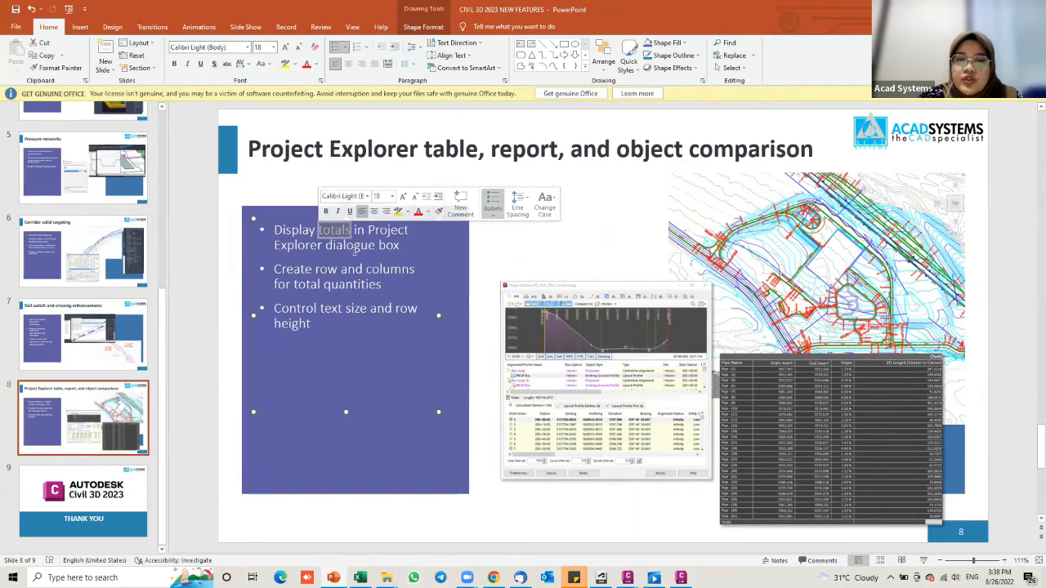
{"action": "left_click_drag", "start_coordinate": [273, 274], "coordinate": [373, 289]}
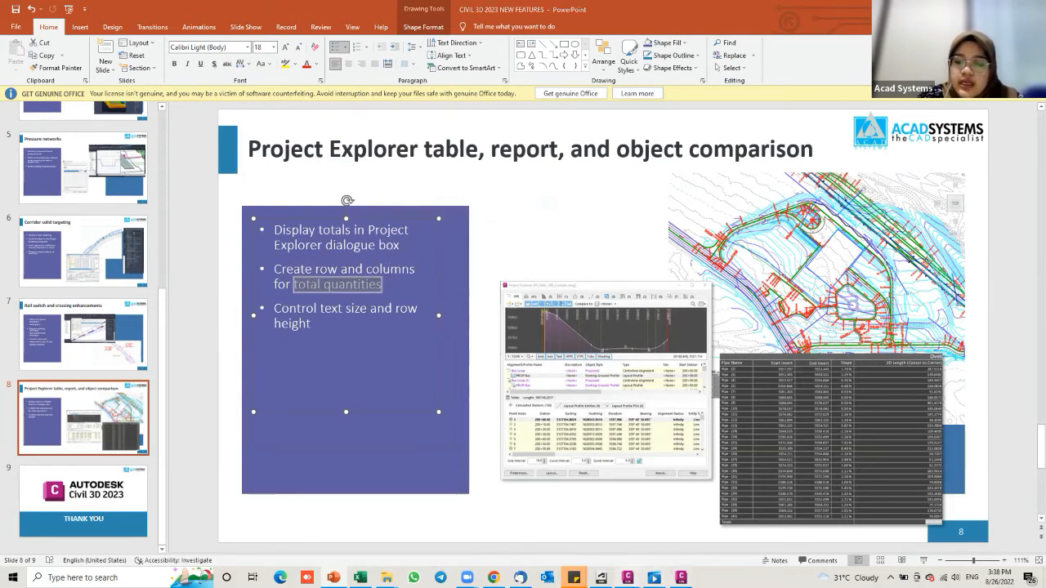
{"action": "mouse_move", "coordinate": [630, 576]}
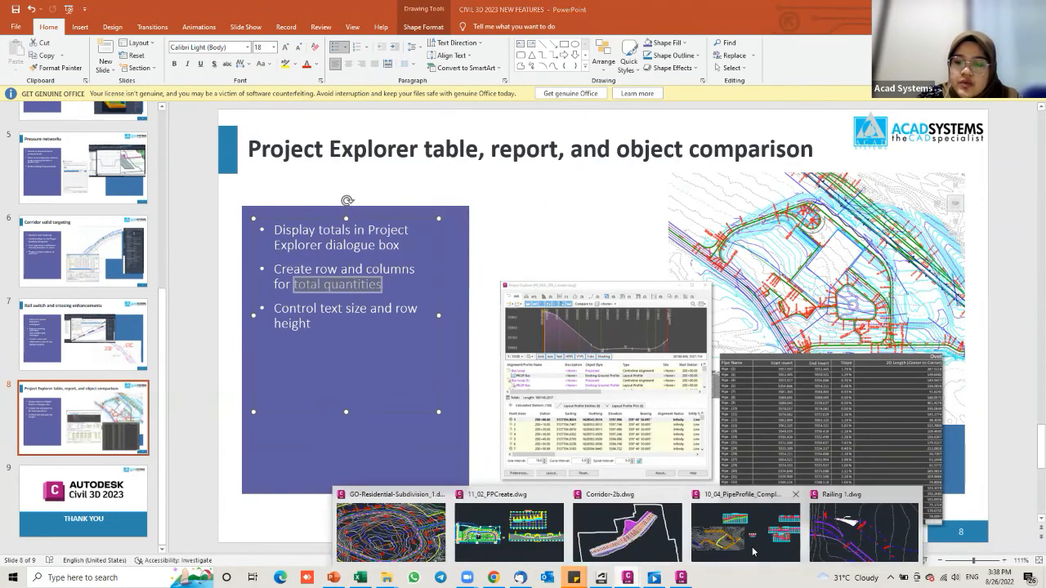
{"action": "left_click", "coordinate": [753, 552]}
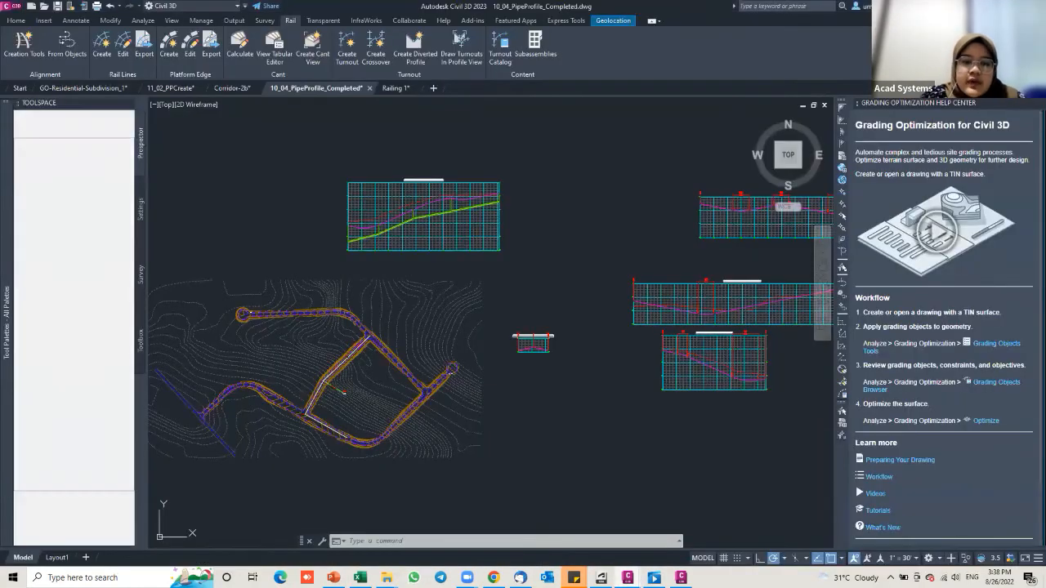
Step: Launch Project Explorer from the Home tab's Explore panel, showing the Alpha Lane alignments and profiles
{"action": "left_click", "coordinate": [10, 20]}
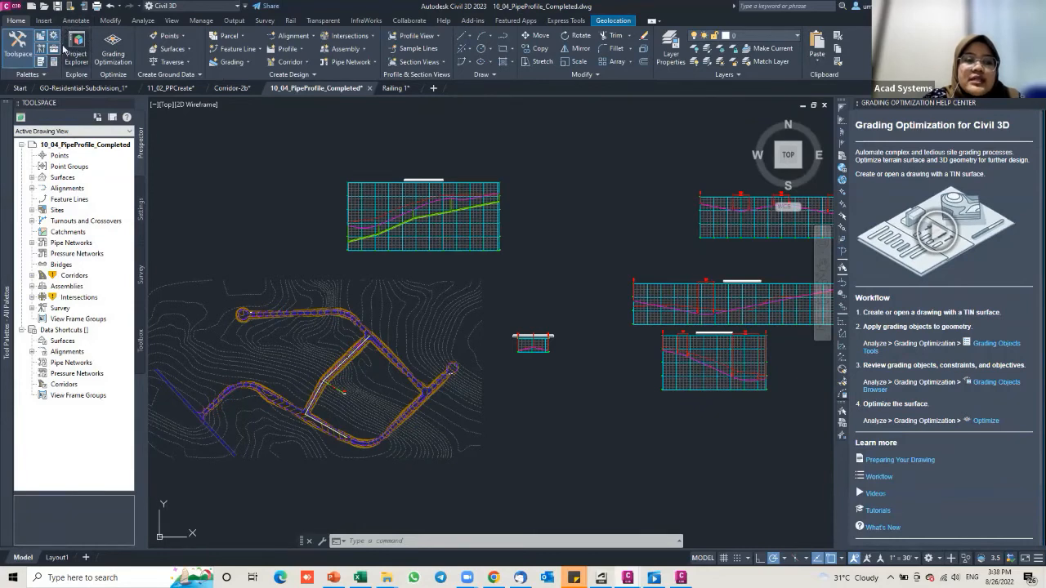
{"action": "left_click", "coordinate": [144, 20]}
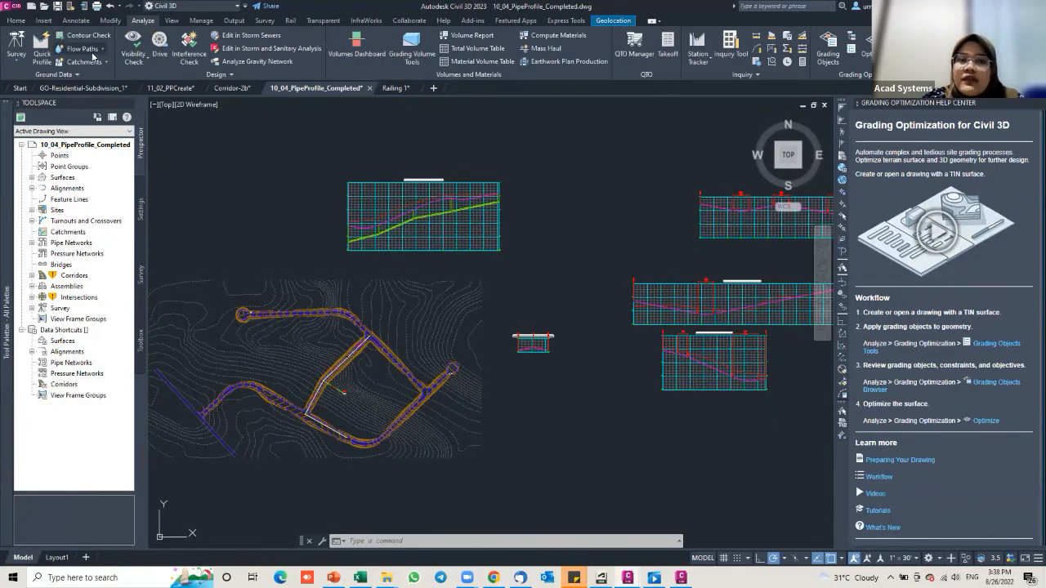
{"action": "left_click", "coordinate": [17, 21]}
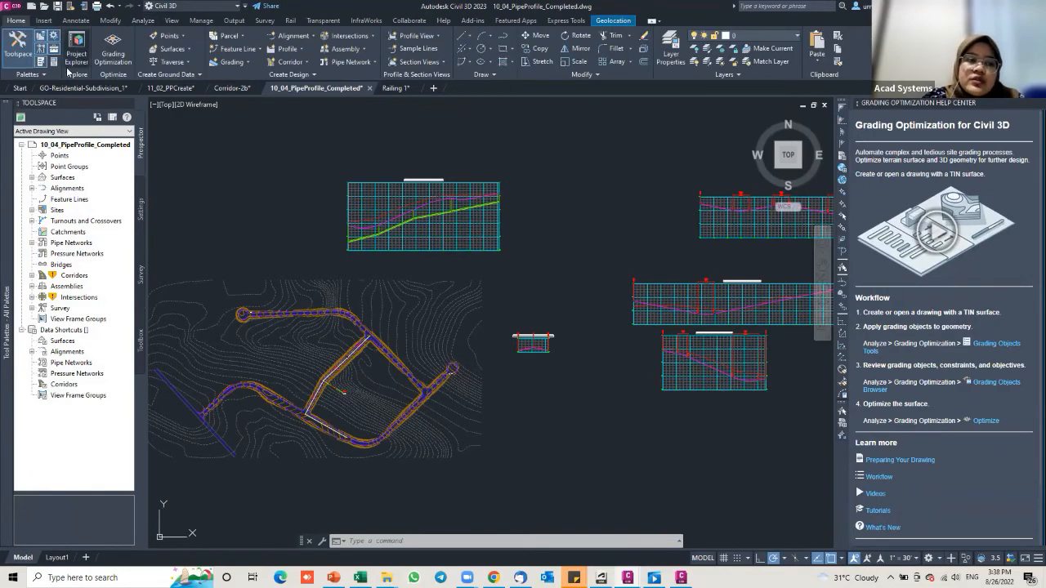
{"action": "left_click", "coordinate": [76, 47]}
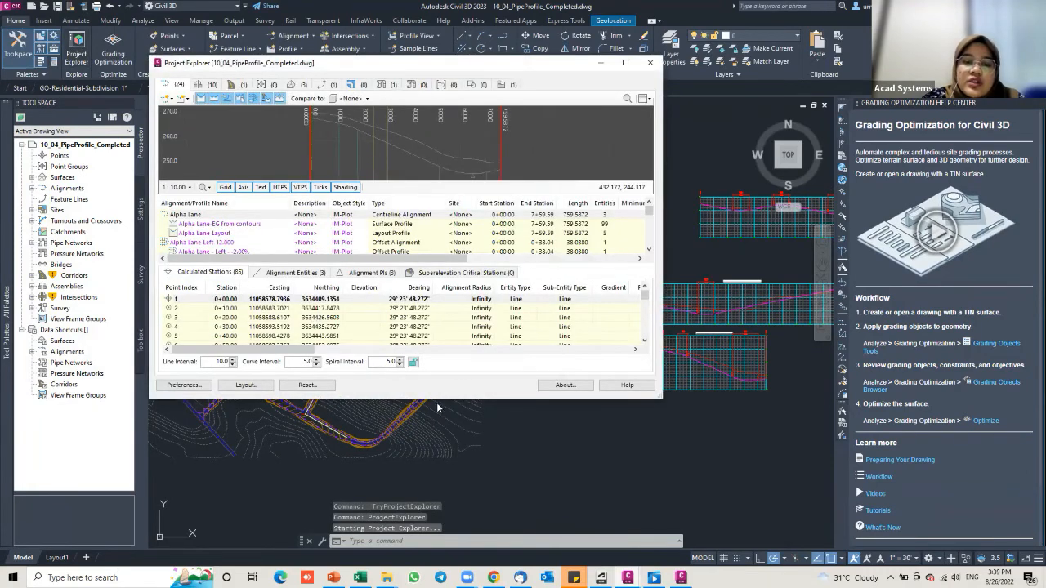
Step: Enlarge Project Explorer and list the Sanitary network's 6 structures and 5 pipes
{"action": "left_click_drag", "start_coordinate": [439, 400], "coordinate": [438, 500]}
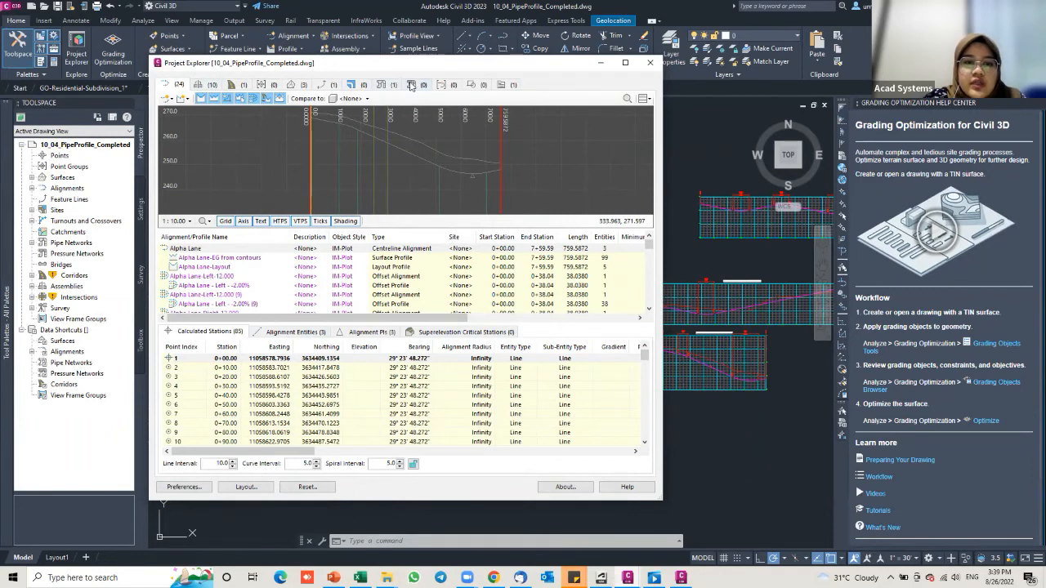
{"action": "left_click", "coordinate": [381, 85]}
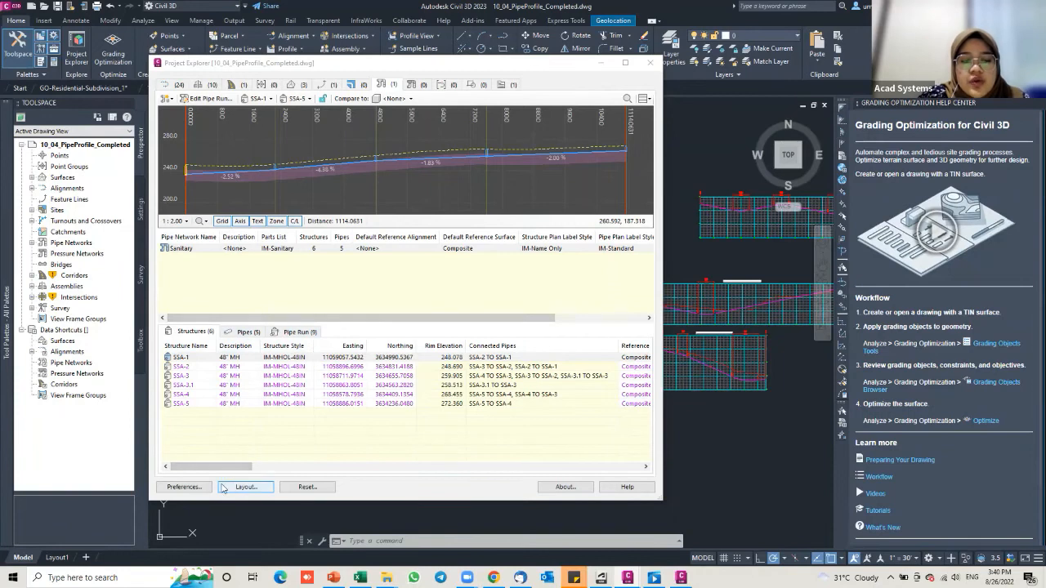
{"action": "left_click", "coordinate": [246, 487]}
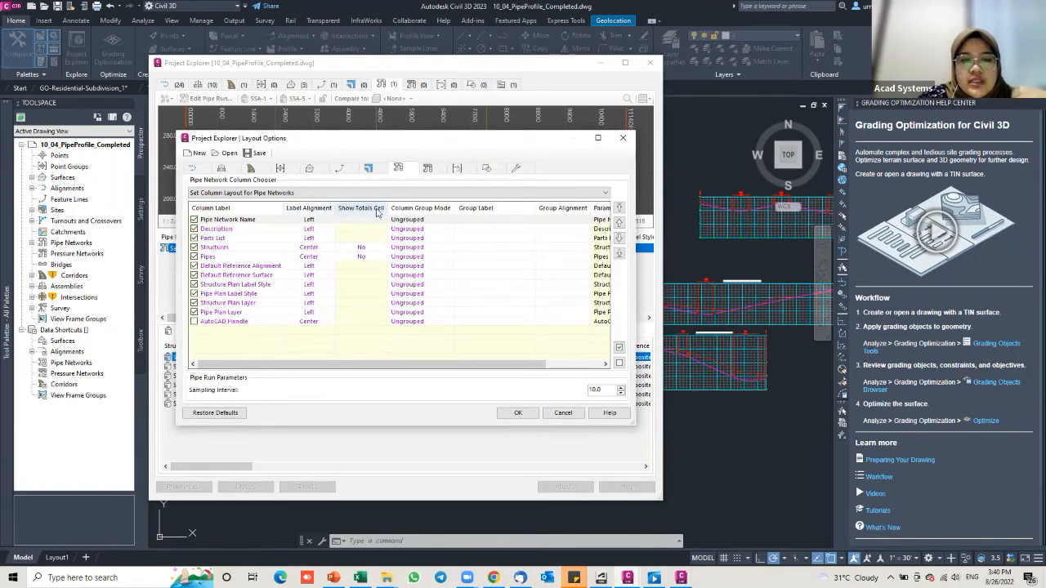
{"action": "left_click", "coordinate": [367, 248]}
{"action": "left_click", "coordinate": [369, 282]}
{"action": "left_click", "coordinate": [368, 296]}
{"action": "left_click", "coordinate": [433, 298]}
{"action": "left_click", "coordinate": [367, 256]}
{"action": "left_click", "coordinate": [369, 282]}
{"action": "left_click", "coordinate": [368, 297]}
{"action": "key", "text": "Return"}
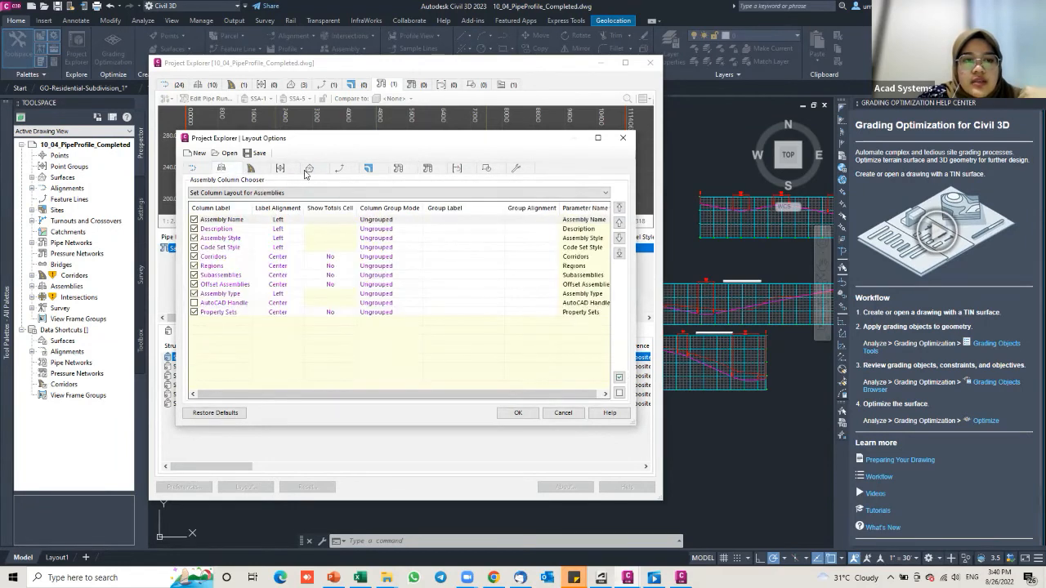
{"action": "left_click", "coordinate": [197, 169]}
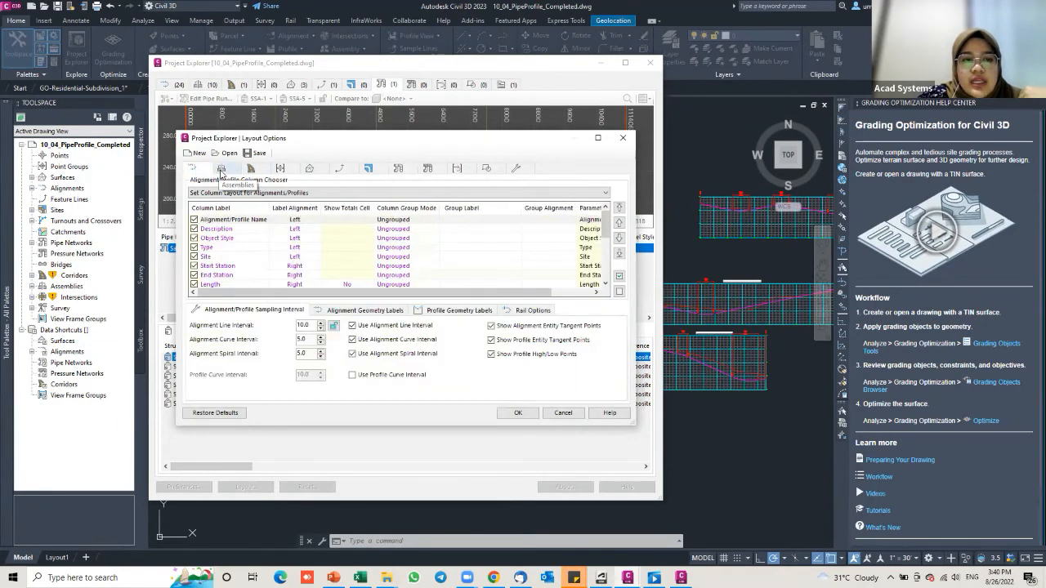
{"action": "left_click", "coordinate": [250, 170]}
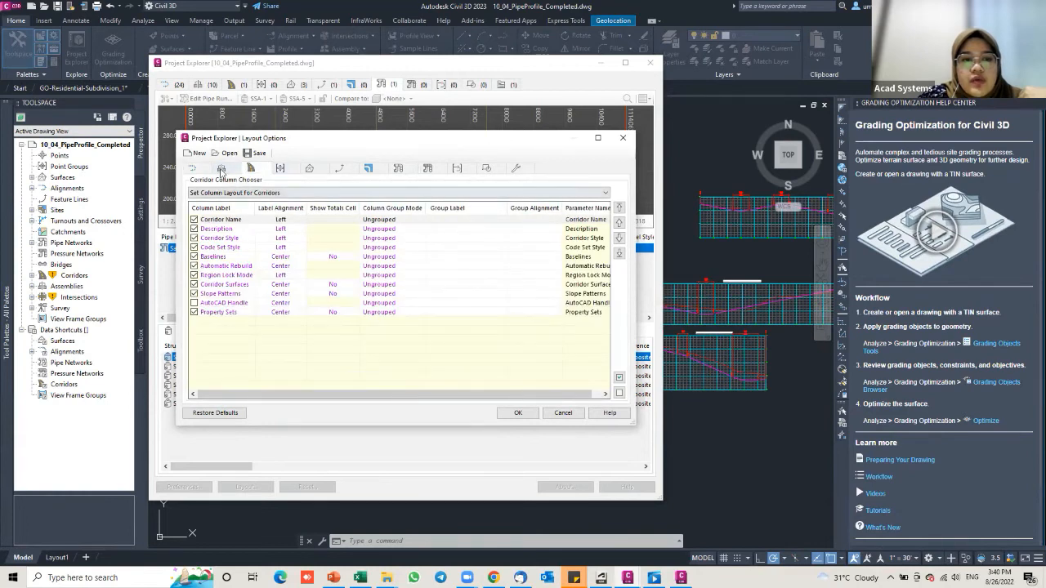
{"action": "left_click", "coordinate": [197, 169]}
{"action": "left_click", "coordinate": [228, 170]}
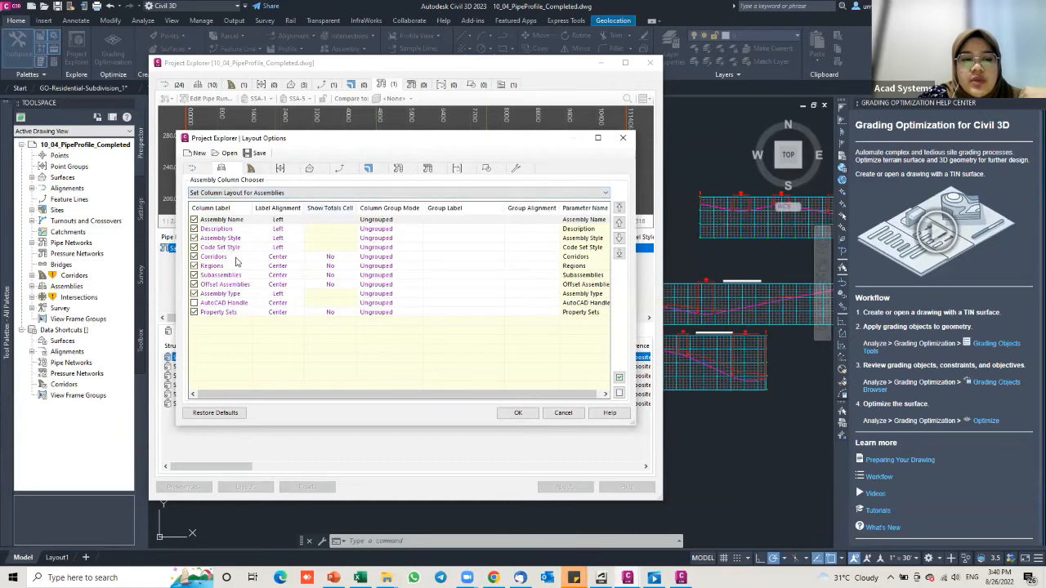
{"action": "left_click", "coordinate": [333, 258]}
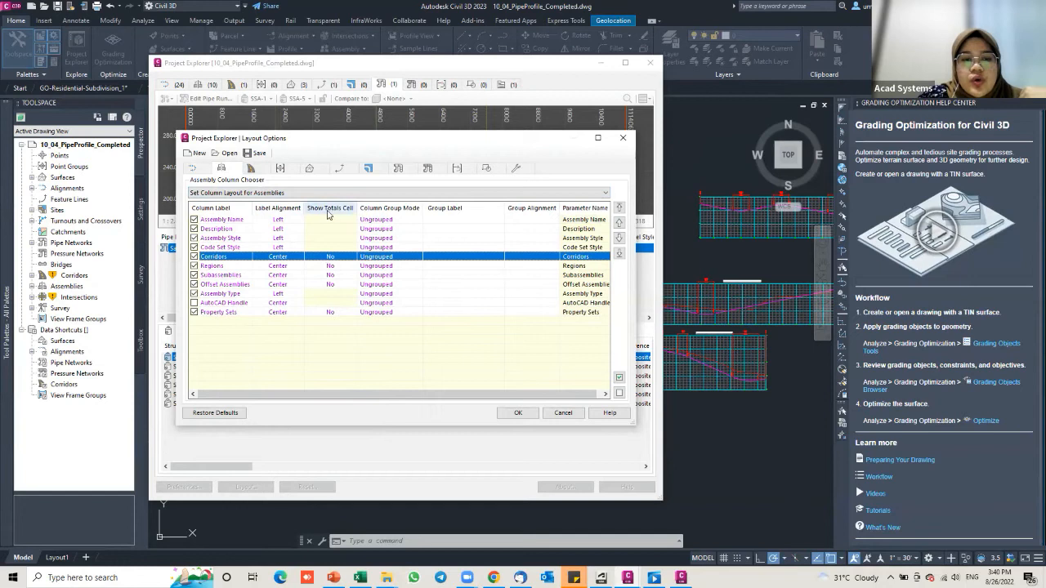
{"action": "double_click", "coordinate": [329, 263]}
{"action": "left_click", "coordinate": [344, 282]}
{"action": "left_click", "coordinate": [335, 292]}
{"action": "left_click", "coordinate": [430, 299]}
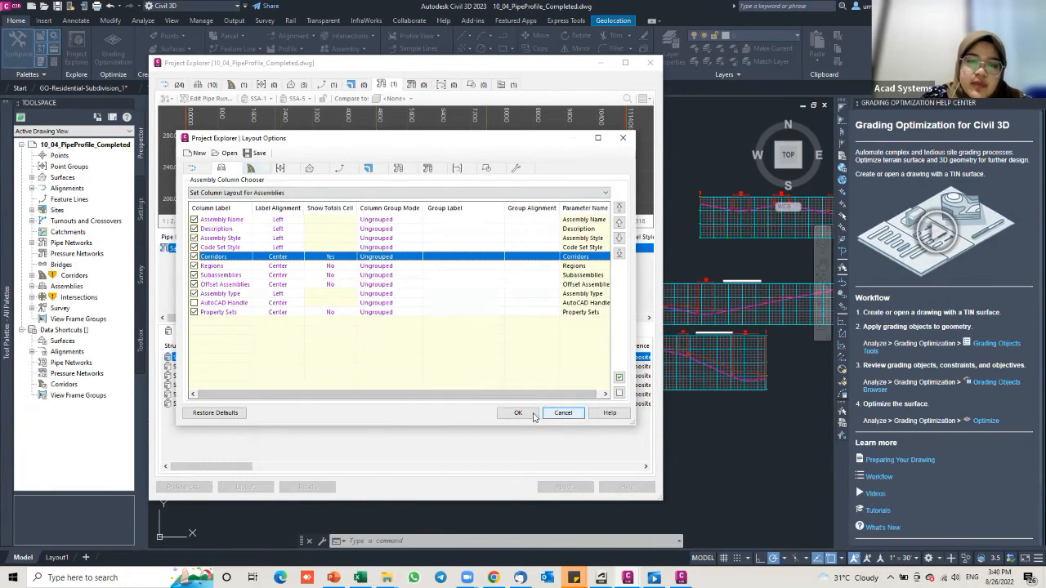
{"action": "left_click", "coordinate": [563, 412]}
{"action": "left_click", "coordinate": [403, 310]}
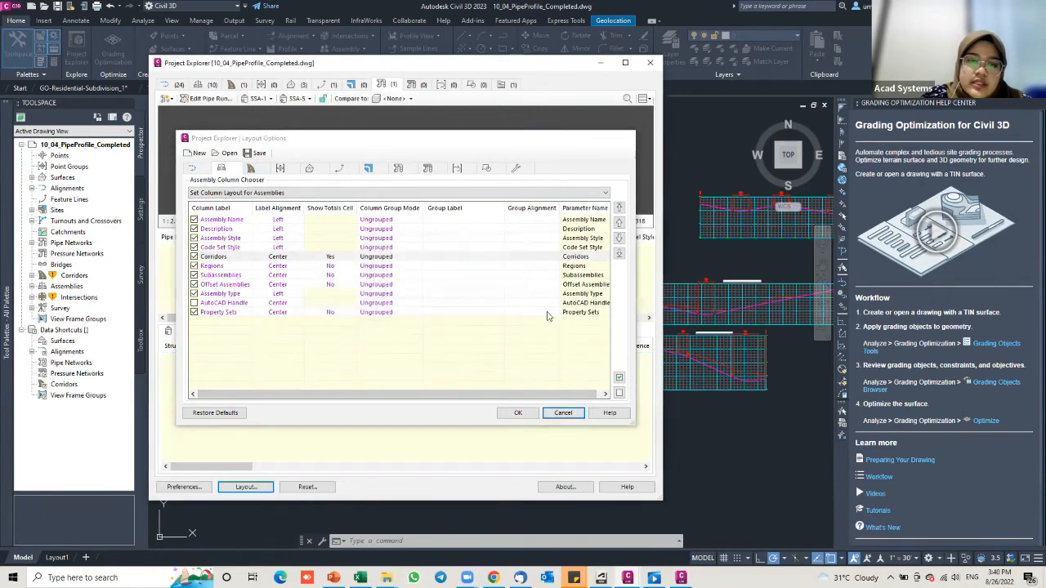
{"action": "left_click", "coordinate": [176, 85]}
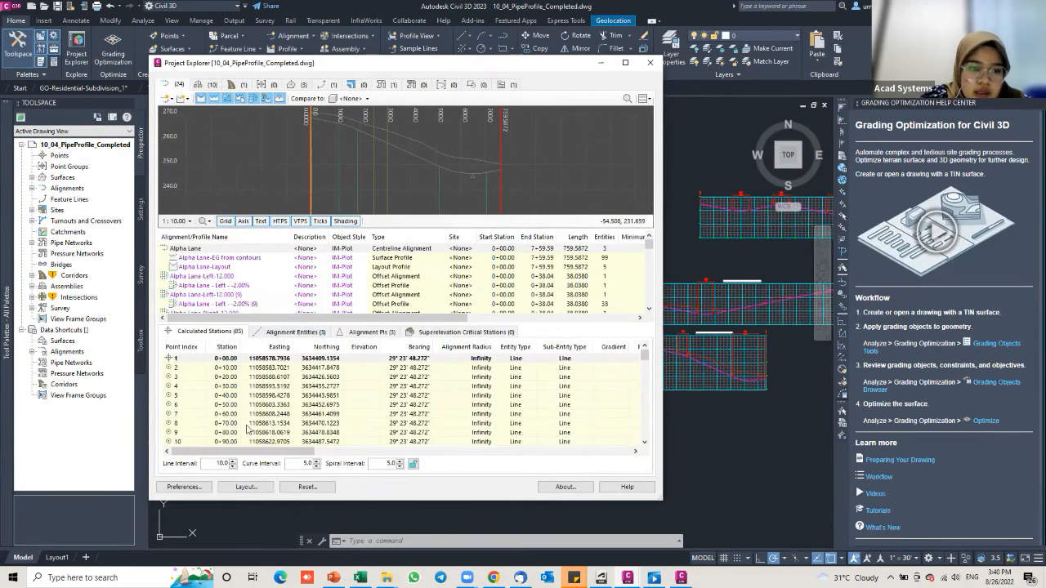
{"action": "left_click", "coordinate": [202, 86]}
{"action": "left_click", "coordinate": [177, 85]}
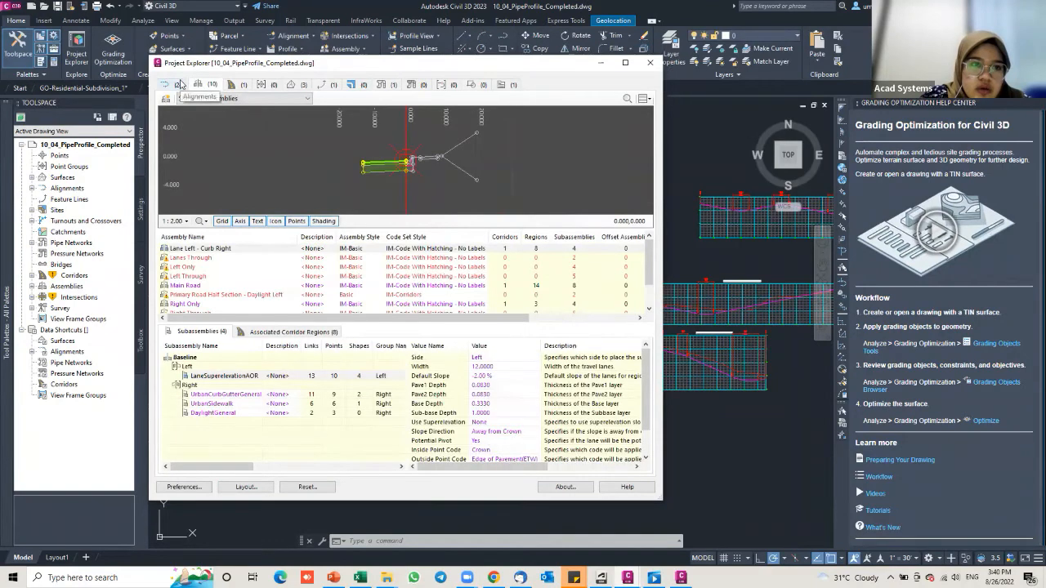
{"action": "left_click", "coordinate": [243, 487]}
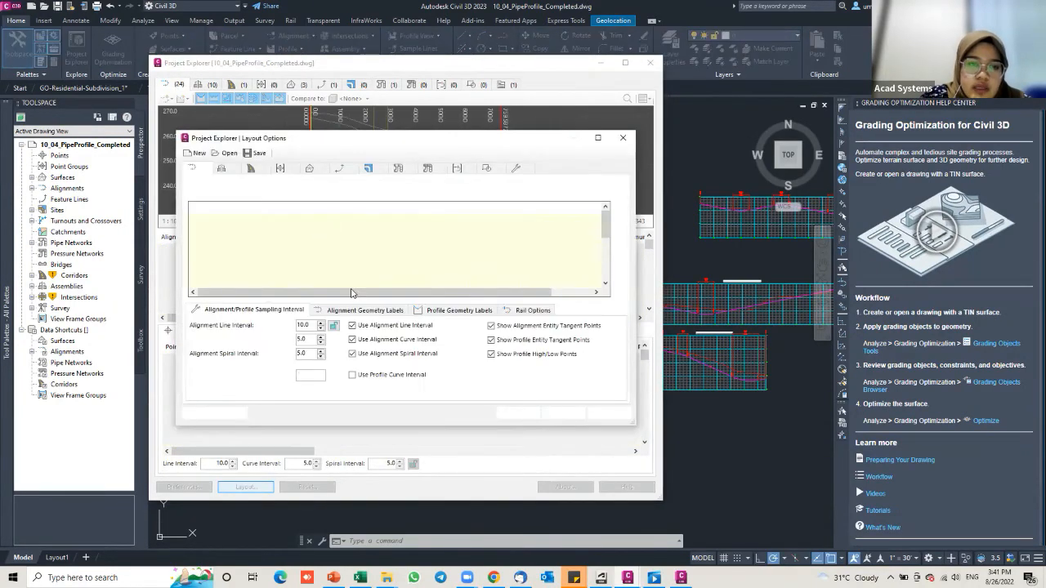
{"action": "left_click", "coordinate": [225, 256]}
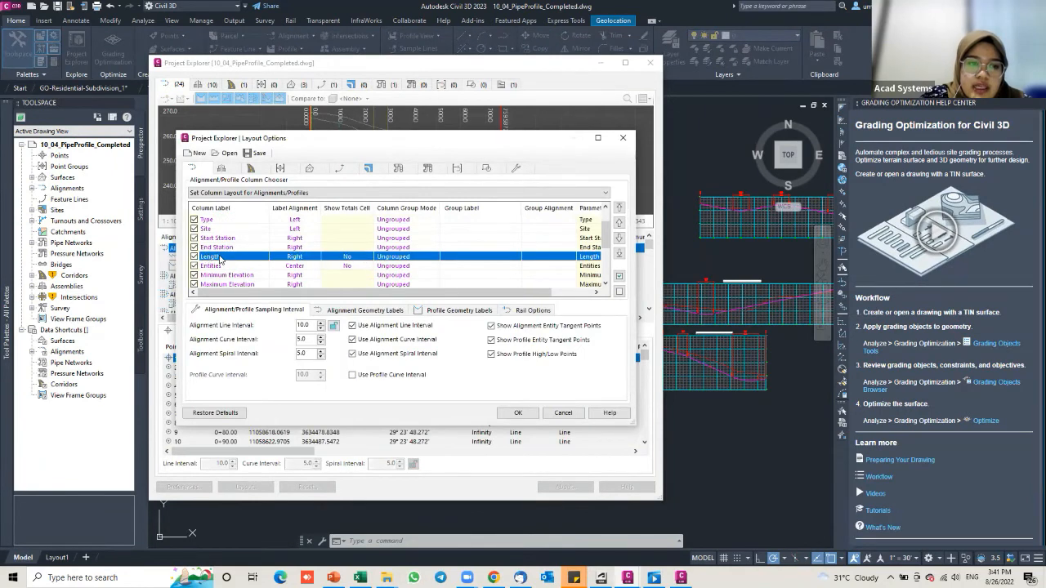
{"action": "double_click", "coordinate": [348, 258]}
{"action": "left_click", "coordinate": [343, 283]}
{"action": "left_click", "coordinate": [331, 301]}
{"action": "left_click", "coordinate": [425, 299]}
{"action": "double_click", "coordinate": [339, 265]}
{"action": "left_click", "coordinate": [339, 282]}
{"action": "left_click", "coordinate": [341, 303]}
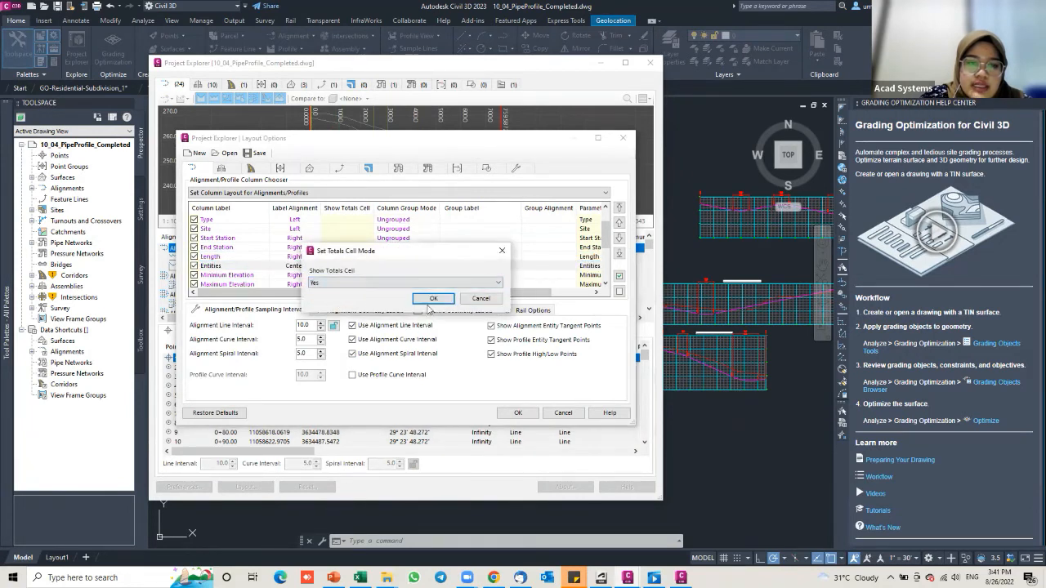
{"action": "left_click", "coordinate": [431, 300]}
{"action": "left_click", "coordinate": [516, 413]}
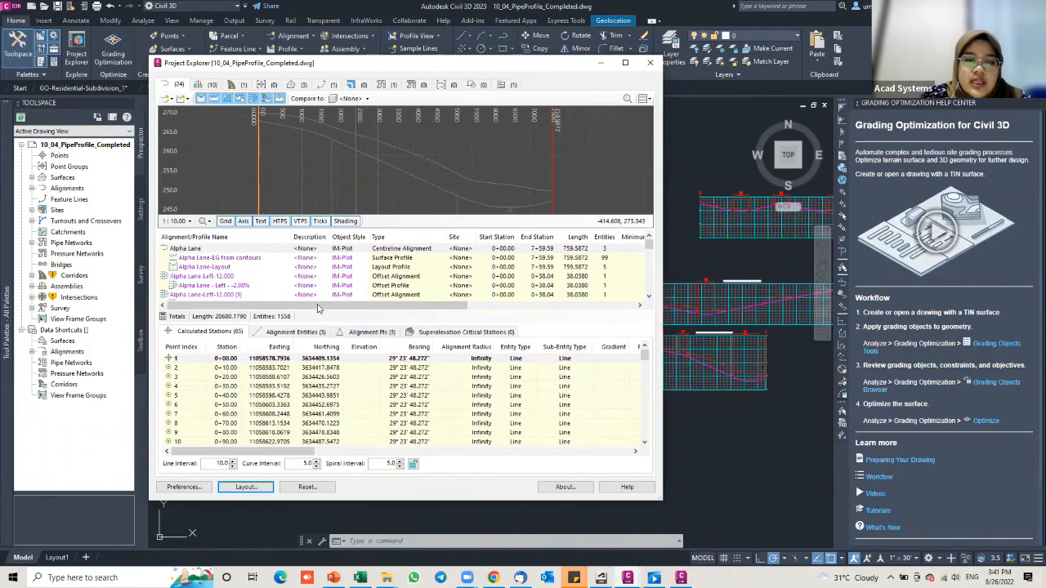
{"action": "mouse_move", "coordinate": [307, 302]}
{"action": "left_mouse_down"}
{"action": "mouse_move", "coordinate": [189, 300]}
{"action": "mouse_move", "coordinate": [150, 325]}
{"action": "mouse_move", "coordinate": [304, 324]}
{"action": "left_mouse_up"}
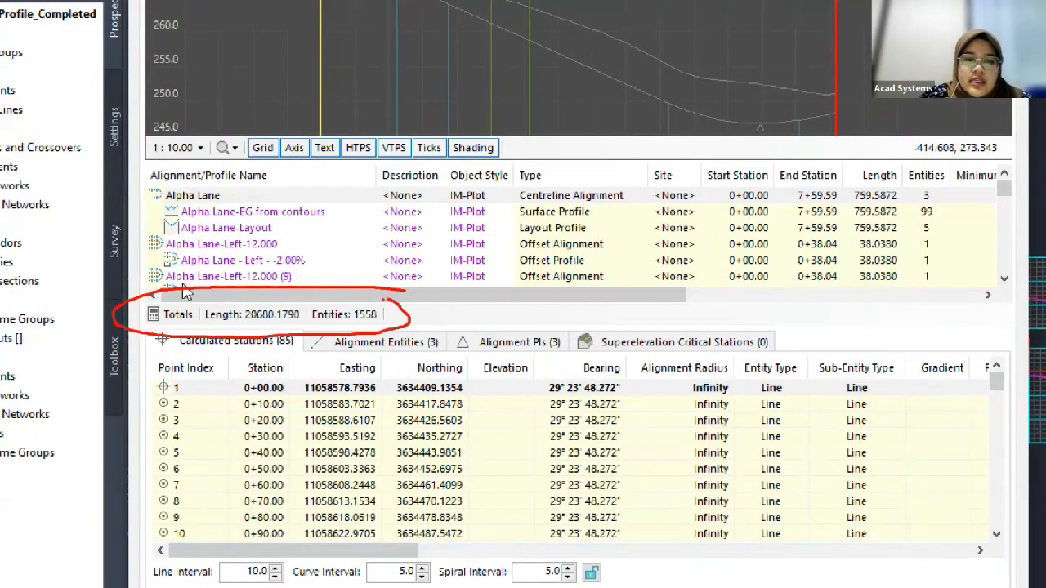
{"action": "left_click_drag", "start_coordinate": [237, 327], "coordinate": [366, 325]}
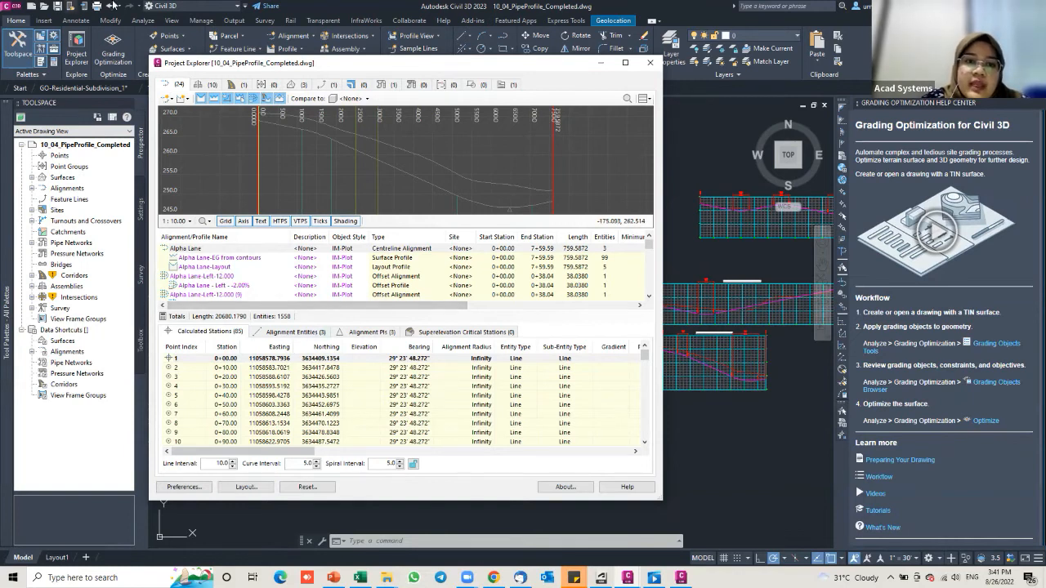
Step: In the pipe network column layout, set Show Totals Cell to Yes for Structures and Pipes
{"action": "left_click", "coordinate": [384, 85]}
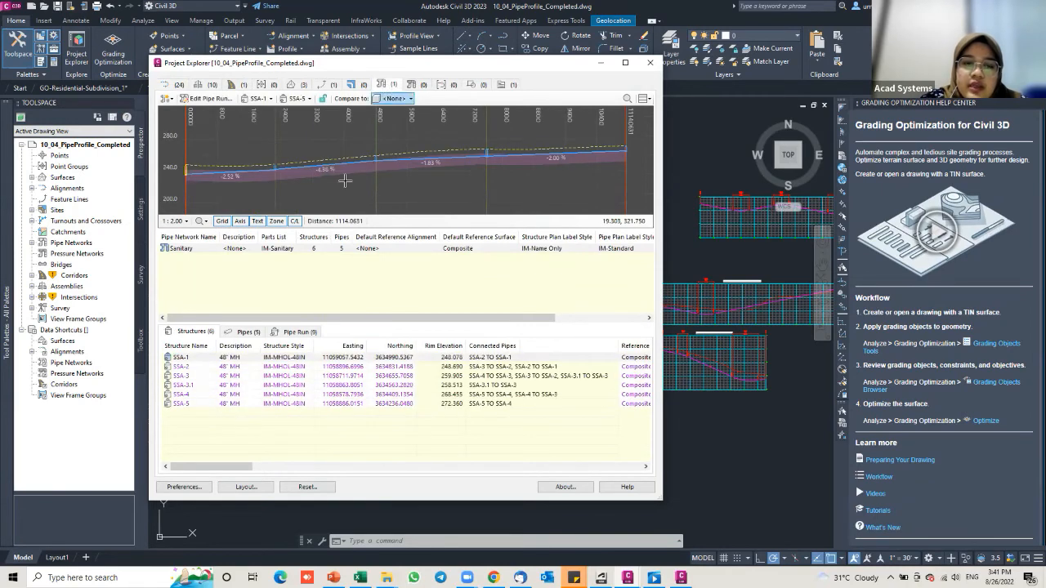
{"action": "left_click", "coordinate": [241, 488]}
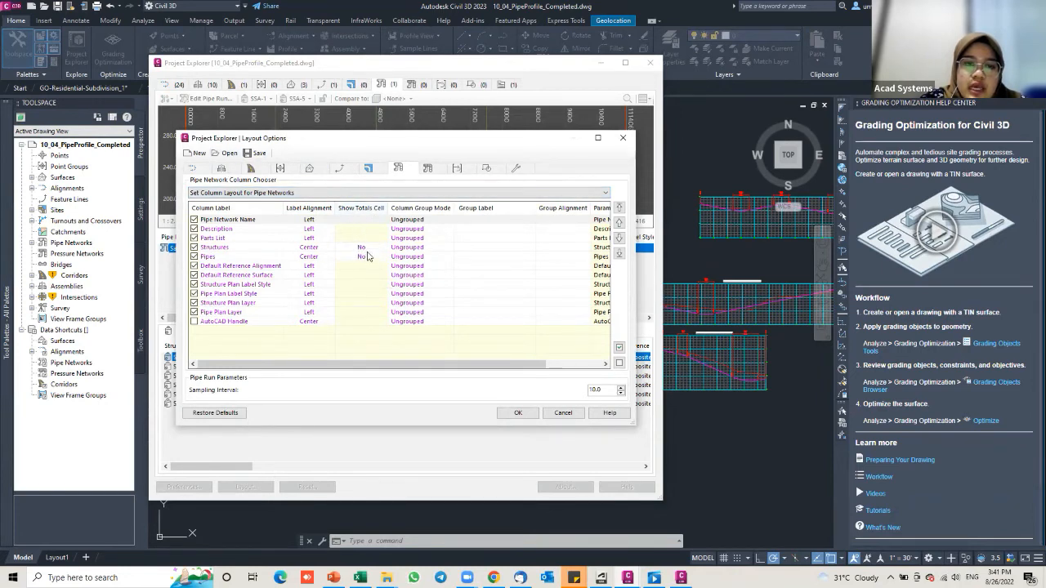
{"action": "left_click", "coordinate": [365, 248]}
{"action": "left_click", "coordinate": [362, 248]}
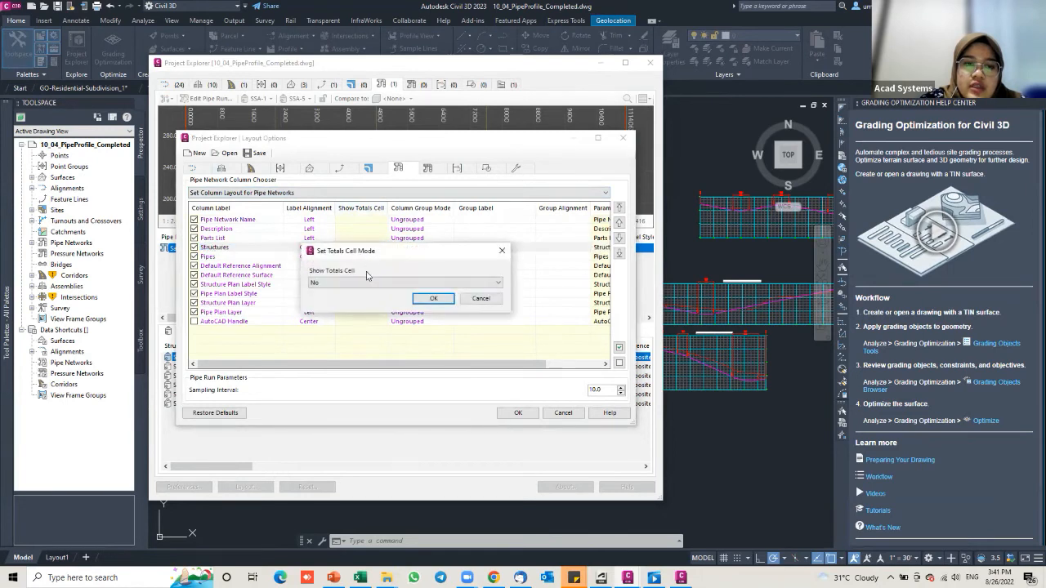
{"action": "left_click", "coordinate": [353, 282]}
{"action": "left_click", "coordinate": [352, 300]}
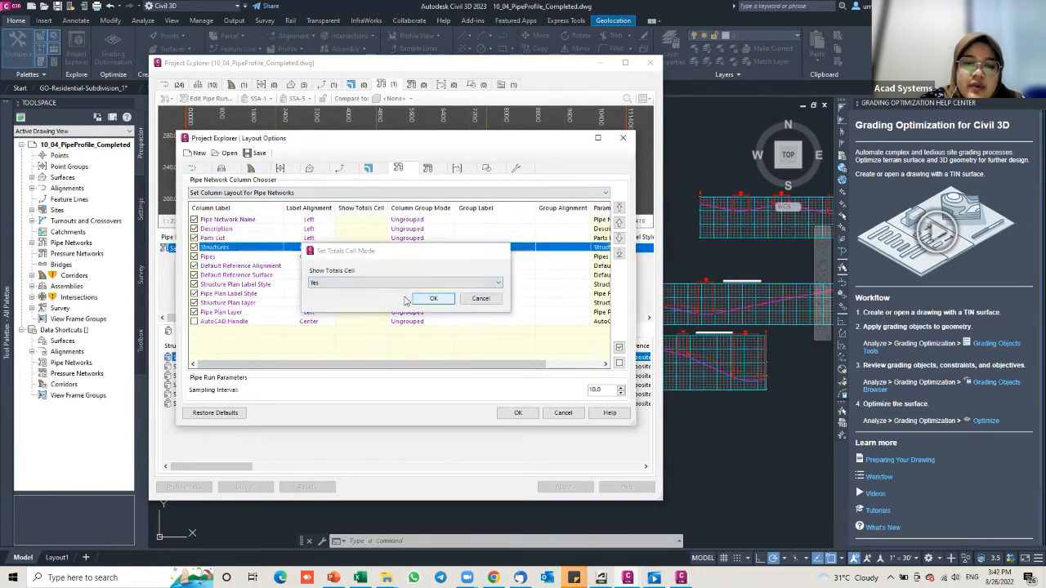
{"action": "left_click", "coordinate": [433, 297]}
{"action": "left_click", "coordinate": [362, 258]}
{"action": "left_click", "coordinate": [362, 258]}
{"action": "left_click", "coordinate": [353, 283]}
{"action": "left_click", "coordinate": [351, 300]}
{"action": "left_click", "coordinate": [432, 299]}
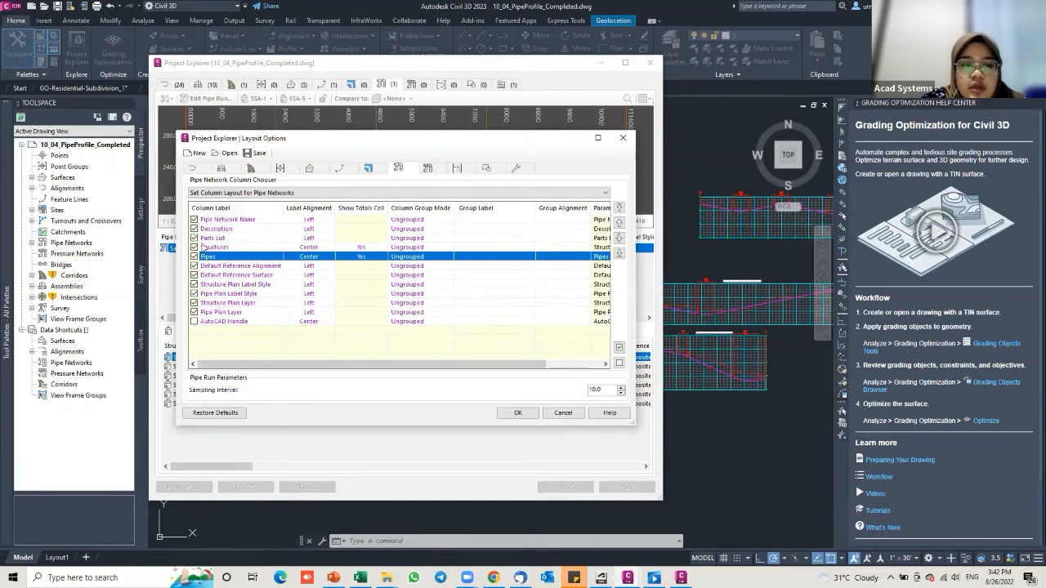
Step: Clear all columns, keep only Pipe Network Name and Description, and apply the layout
{"action": "left_click", "coordinate": [618, 364]}
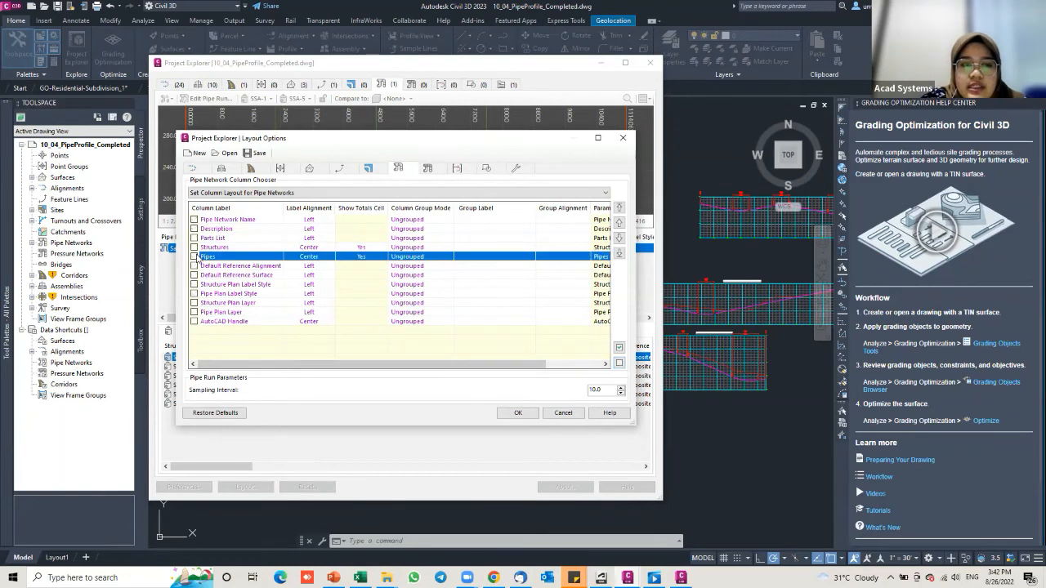
{"action": "left_click", "coordinate": [195, 219]}
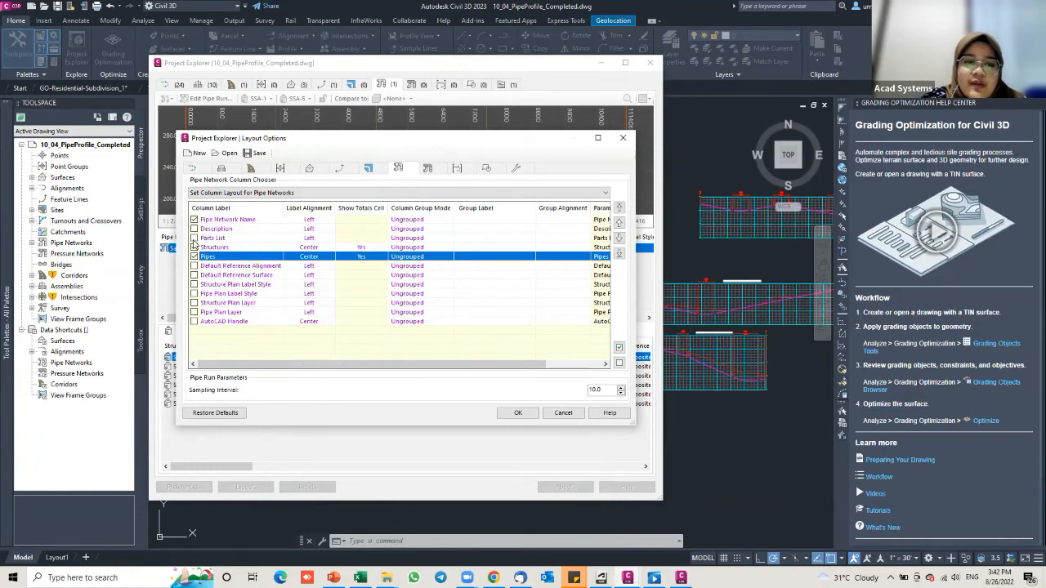
{"action": "left_click", "coordinate": [194, 229]}
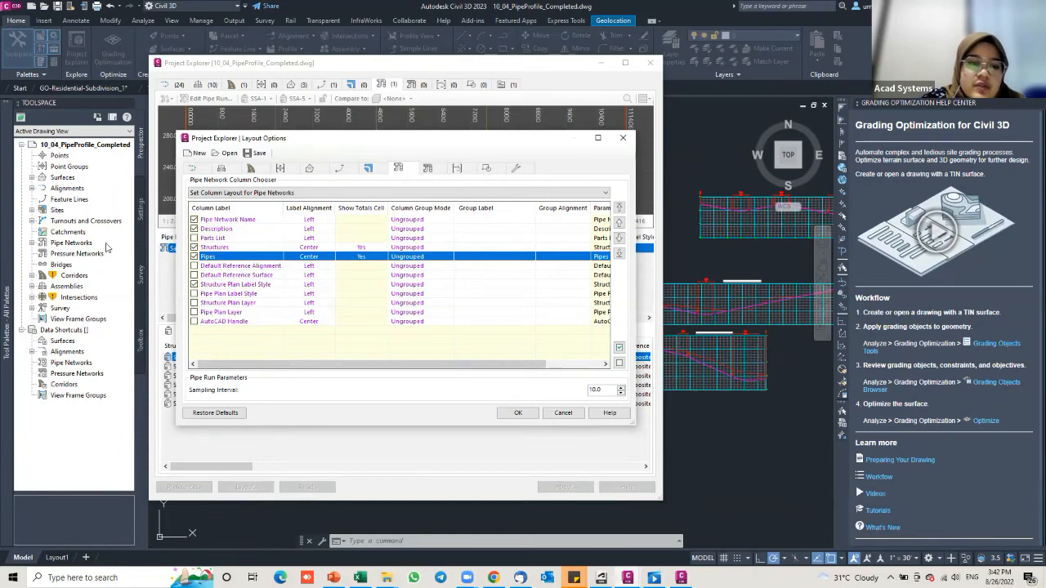
{"action": "left_click", "coordinate": [519, 412]}
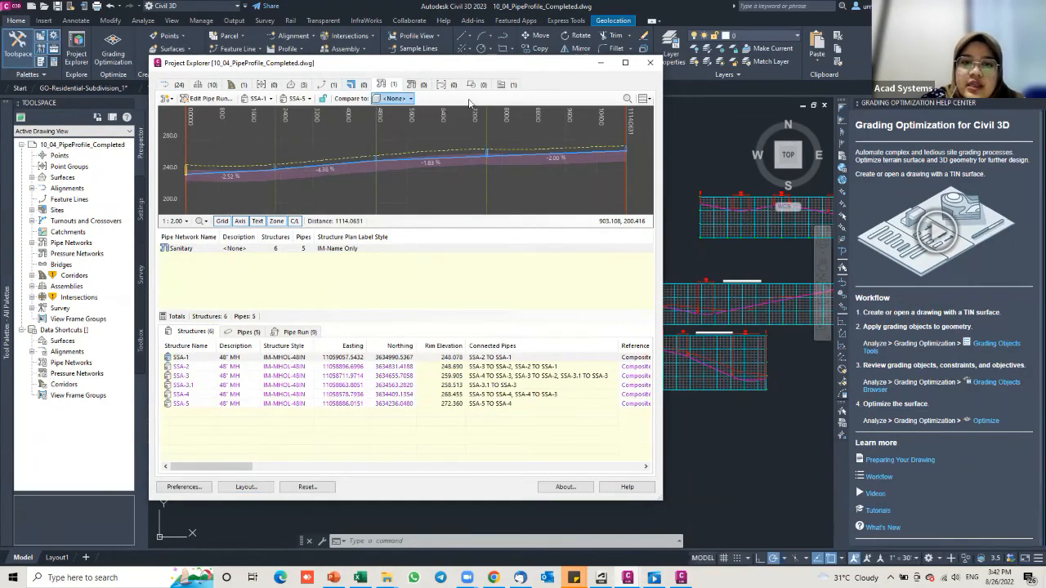
Step: Create a new object set in Project Explorer's Object Sets view
{"action": "left_click", "coordinate": [511, 85]}
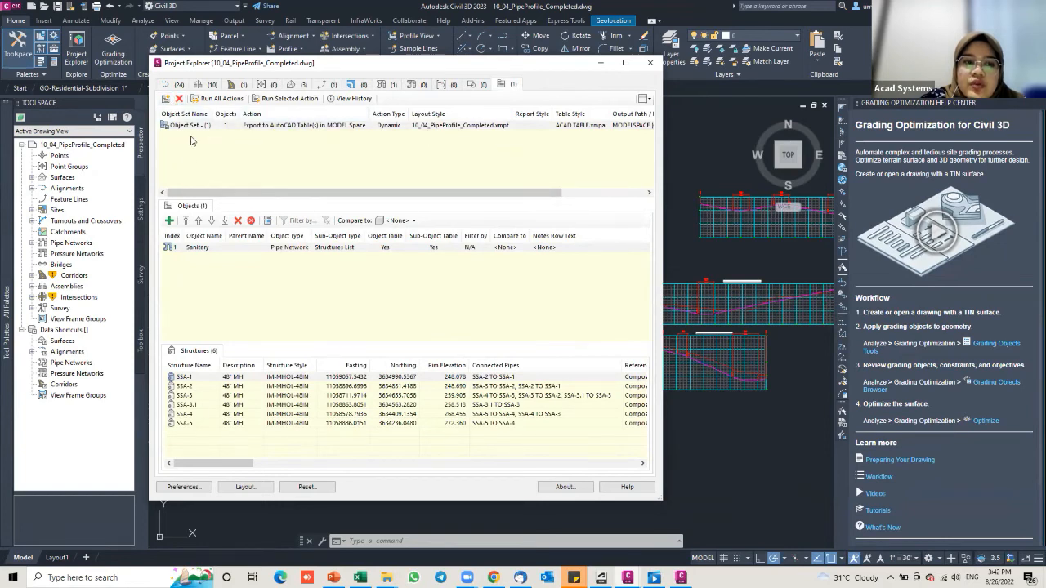
{"action": "left_click", "coordinate": [166, 99]}
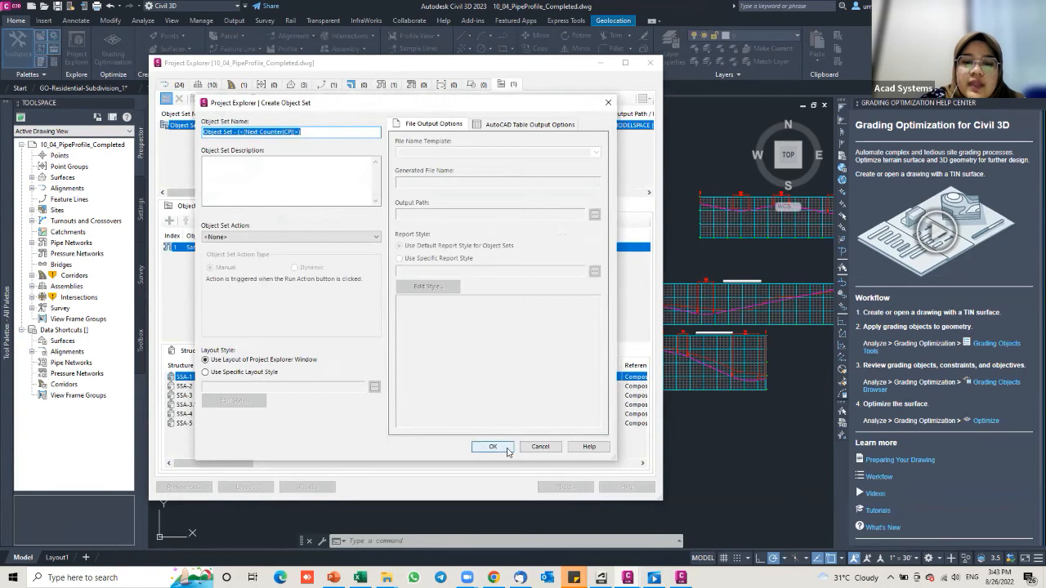
{"action": "left_click", "coordinate": [507, 452]}
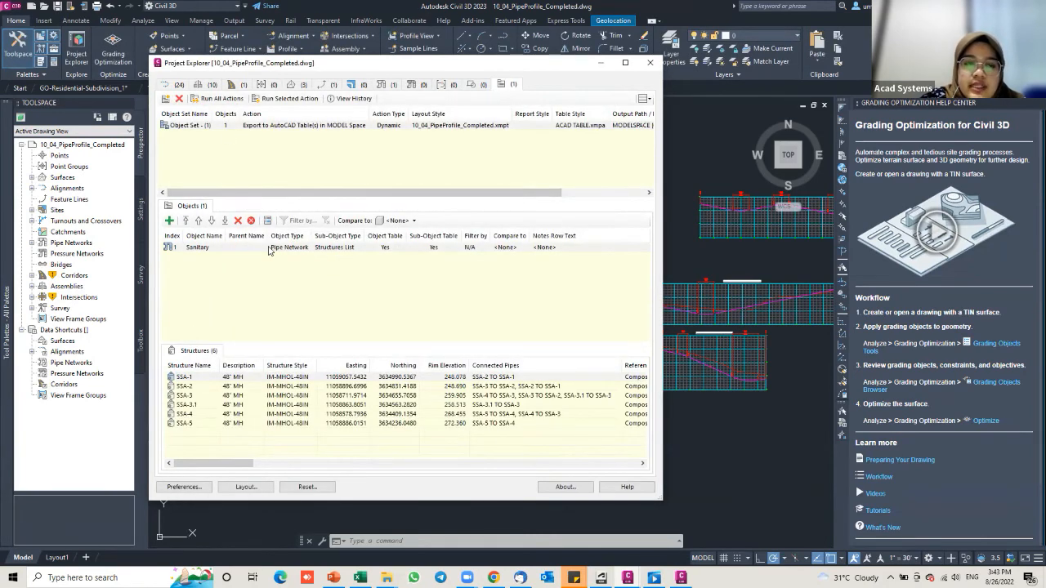
Step: Set the object set action to Report to PDF File and run all actions
{"action": "left_click", "coordinate": [174, 125]}
{"action": "double_click", "coordinate": [174, 124]}
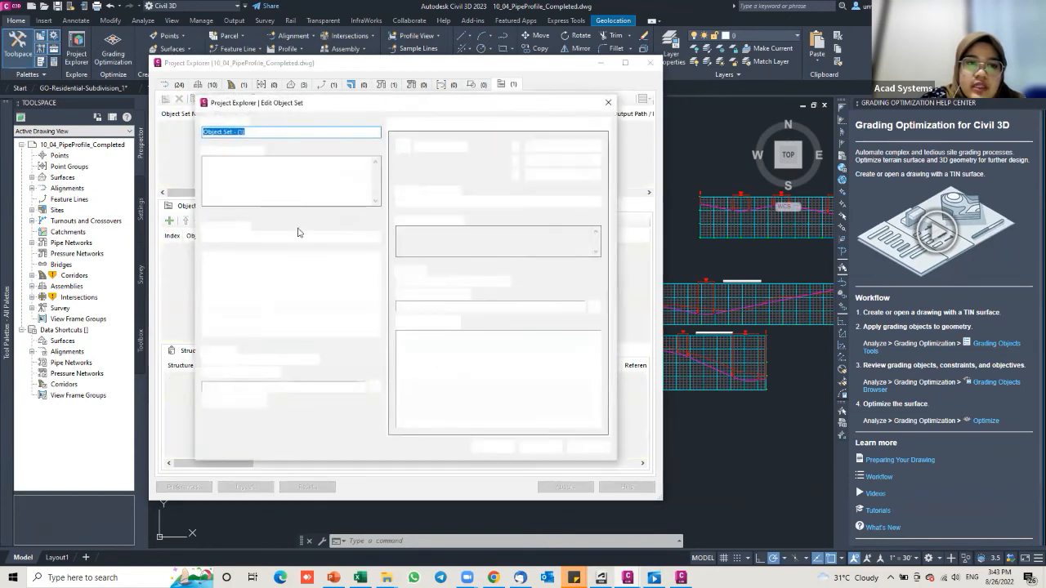
{"action": "left_click", "coordinate": [222, 238]}
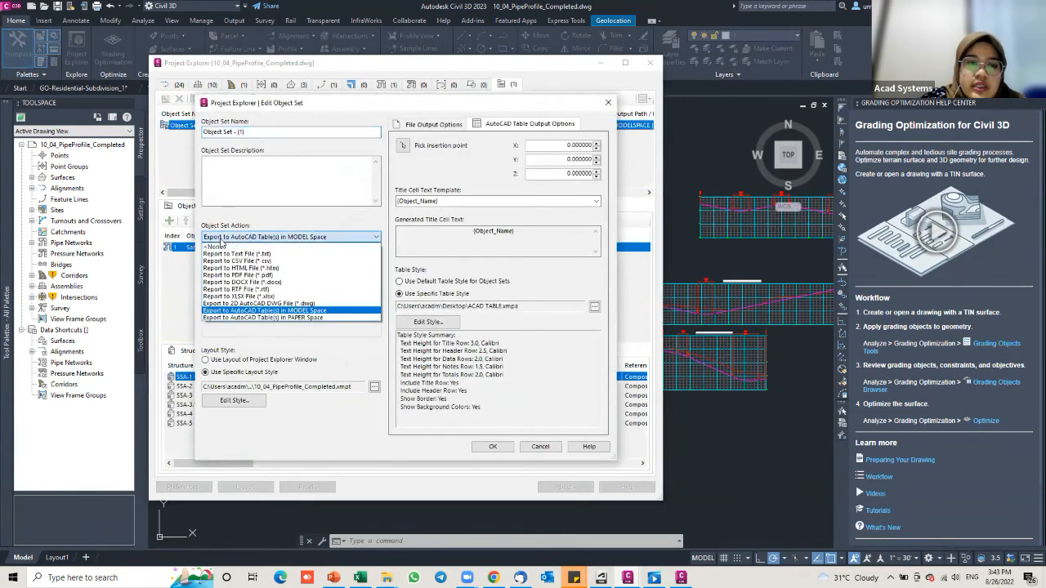
{"action": "left_click", "coordinate": [233, 238]}
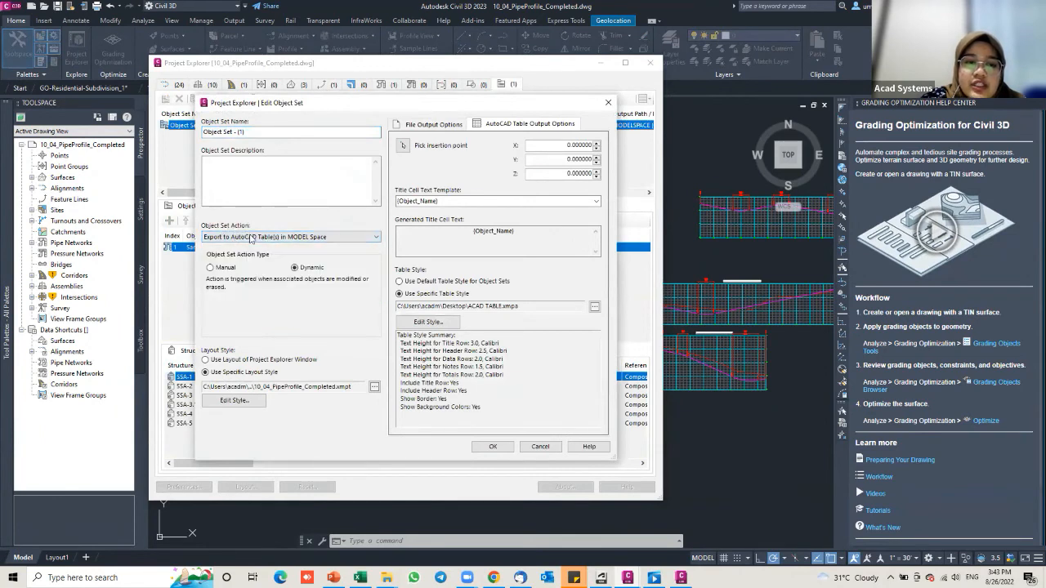
{"action": "left_click", "coordinate": [250, 238]}
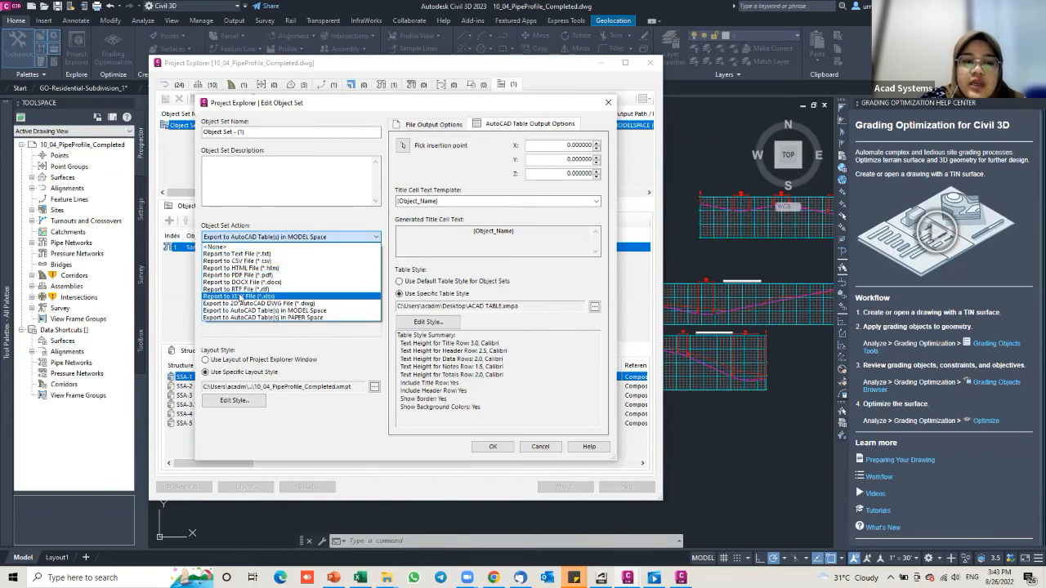
{"action": "left_click", "coordinate": [256, 237]}
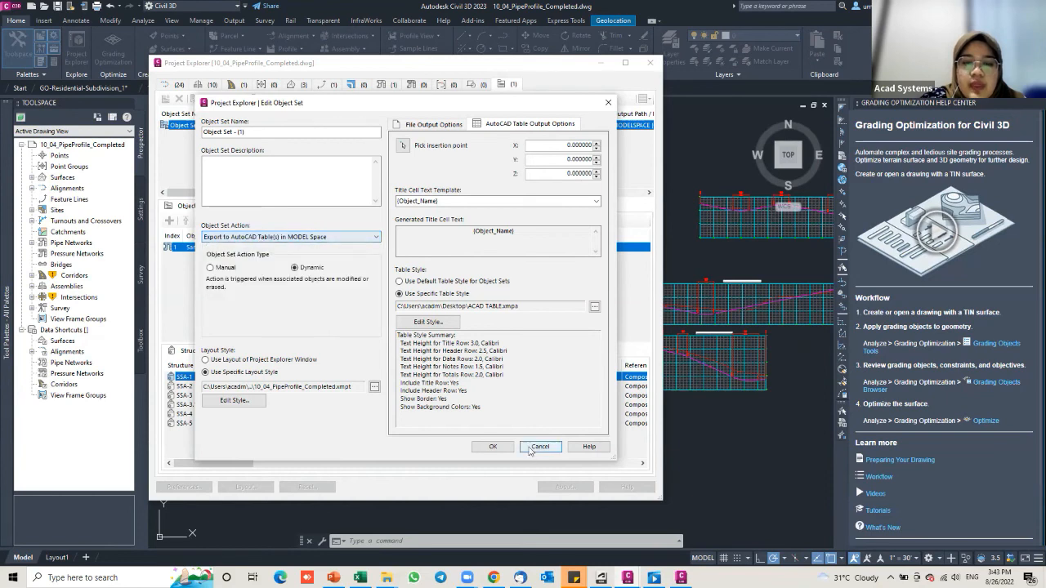
{"action": "left_click", "coordinate": [304, 237]}
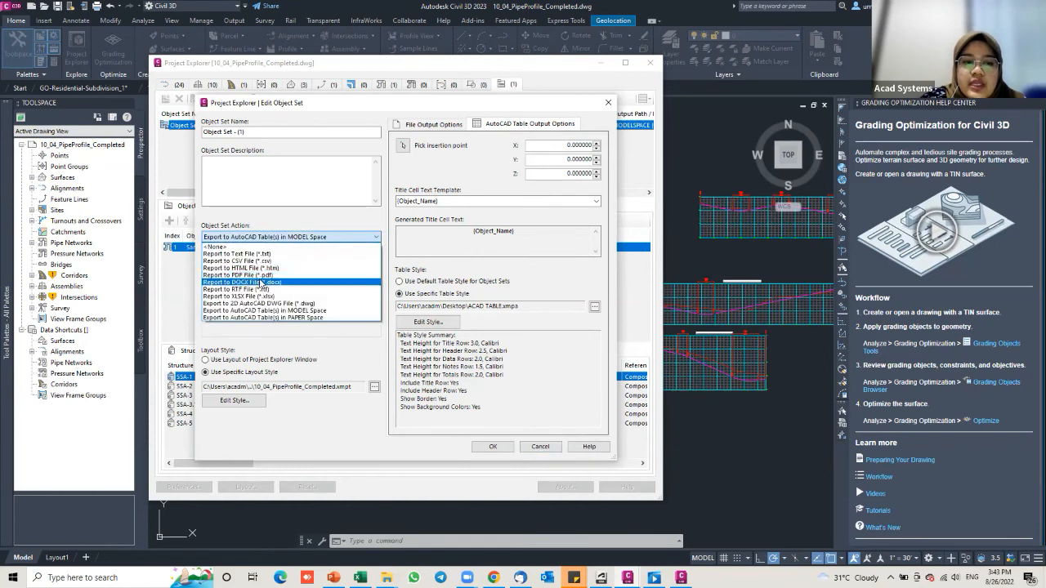
{"action": "left_click", "coordinate": [269, 277]}
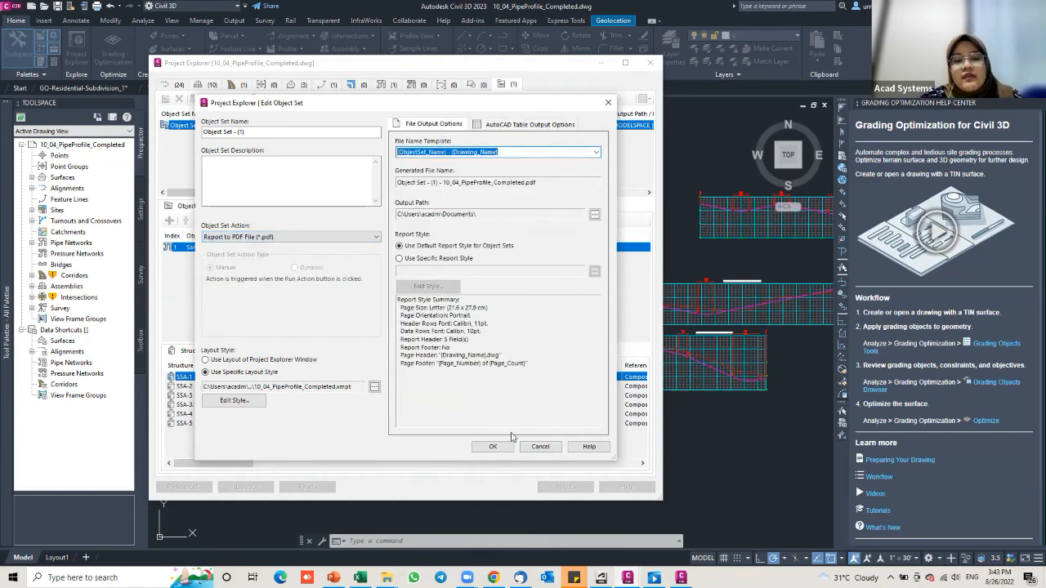
{"action": "left_click", "coordinate": [493, 446]}
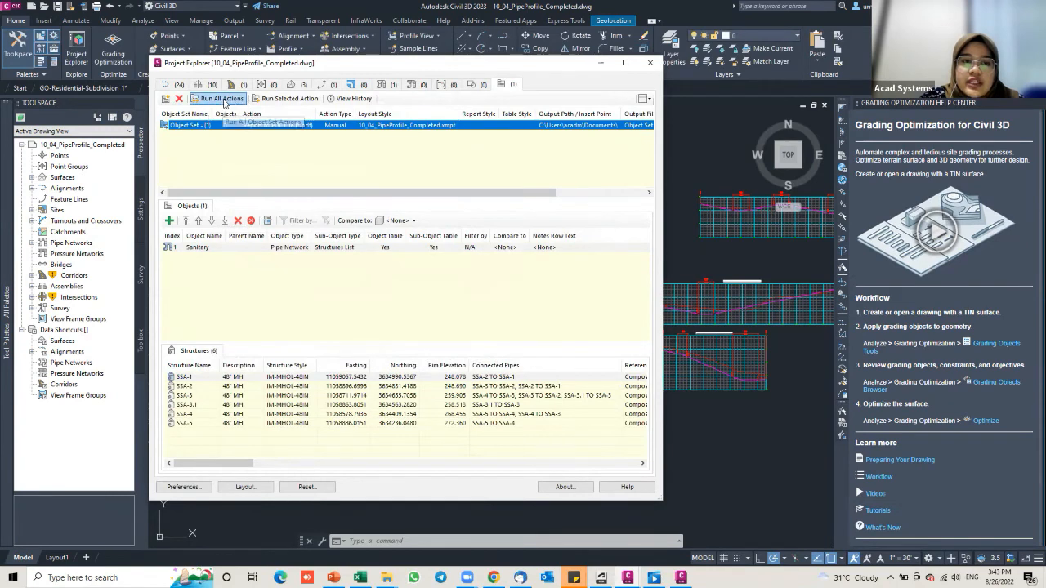
{"action": "left_click", "coordinate": [221, 98]}
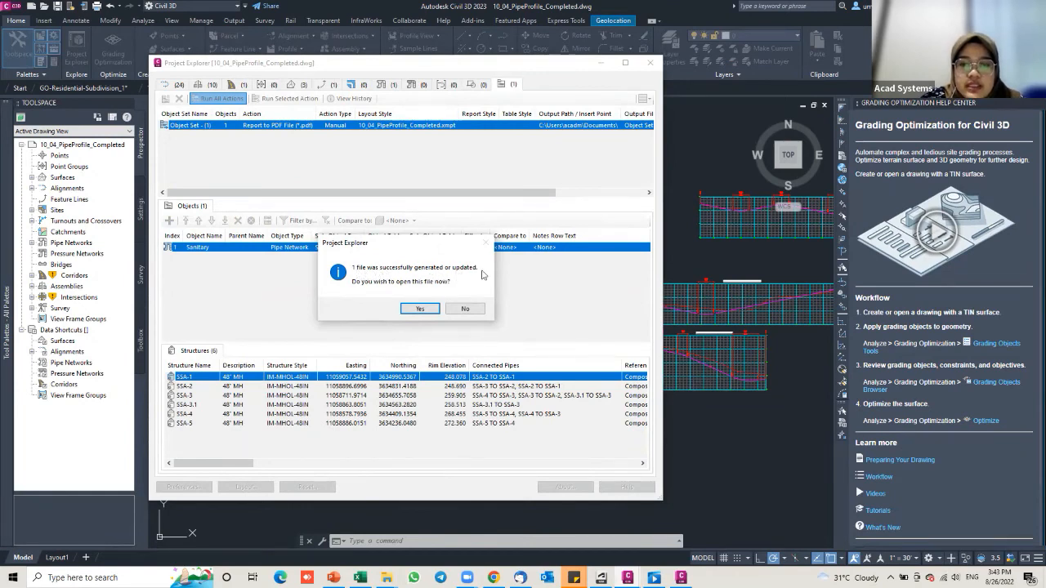
Step: Confirm the success prompt to open Object Set - (1) - 10_04_PipeProfile_Completed.pdf
{"action": "left_click", "coordinate": [413, 310]}
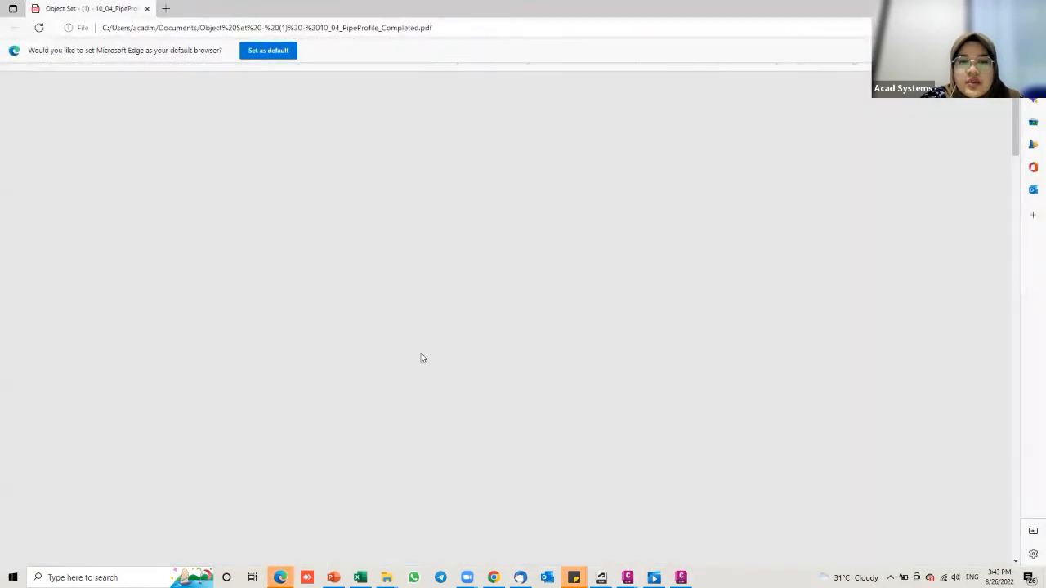
Step: Scroll through the five-page PDF report and return to page 1
{"action": "scroll", "coordinate": [452, 344], "scroll_direction": "down", "scroll_amount": 5}
{"action": "scroll", "coordinate": [454, 344], "scroll_direction": "down", "scroll_amount": 8}
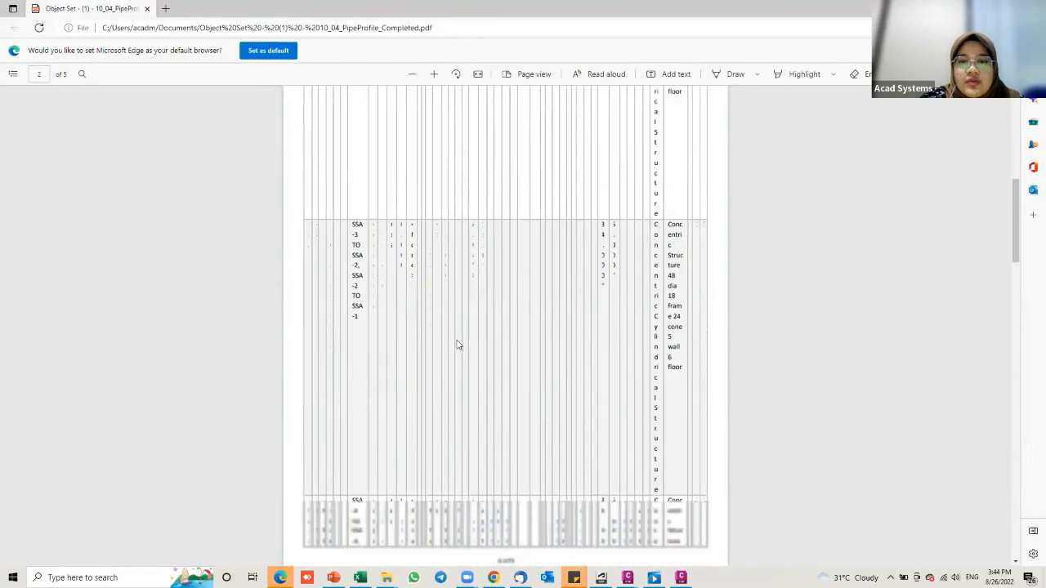
{"action": "scroll", "coordinate": [506, 360], "scroll_direction": "up", "scroll_amount": 6}
{"action": "scroll", "coordinate": [562, 377], "scroll_direction": "up", "scroll_amount": 6}
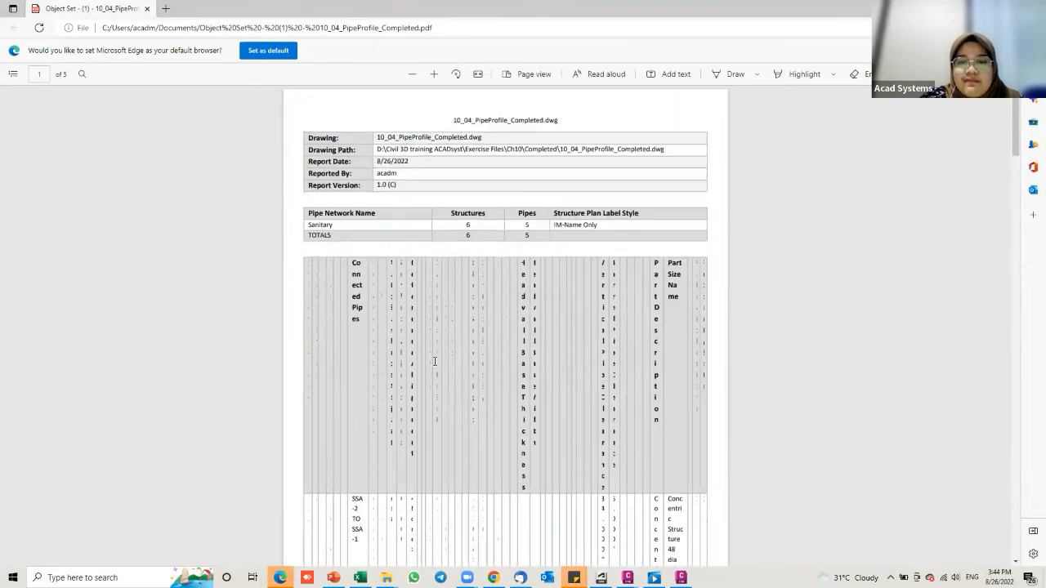
{"action": "scroll", "coordinate": [404, 296], "scroll_direction": "down", "scroll_amount": 6}
{"action": "scroll", "coordinate": [450, 343], "scroll_direction": "down", "scroll_amount": 10}
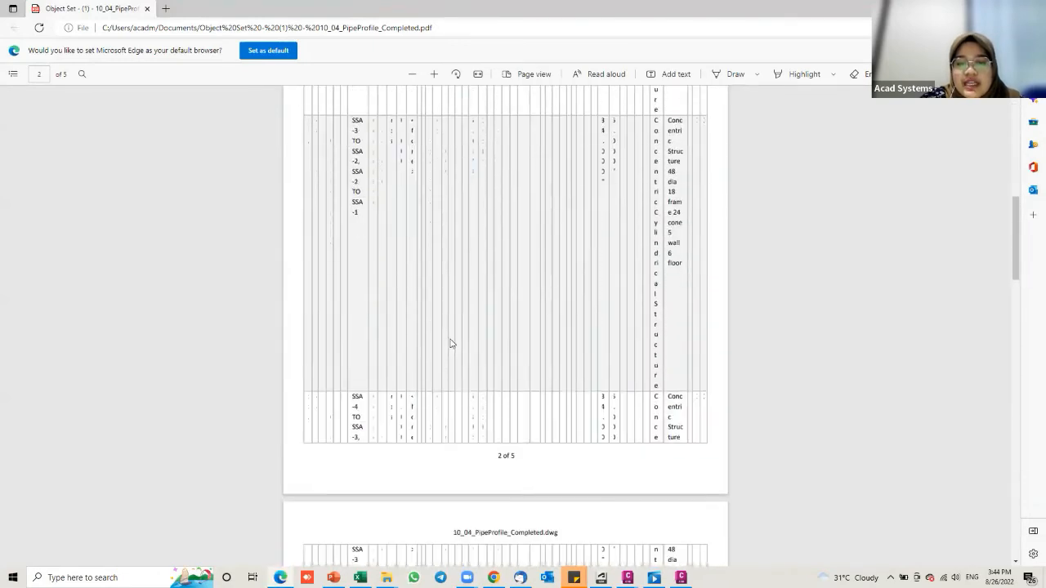
{"action": "scroll", "coordinate": [482, 326], "scroll_direction": "down", "scroll_amount": 8}
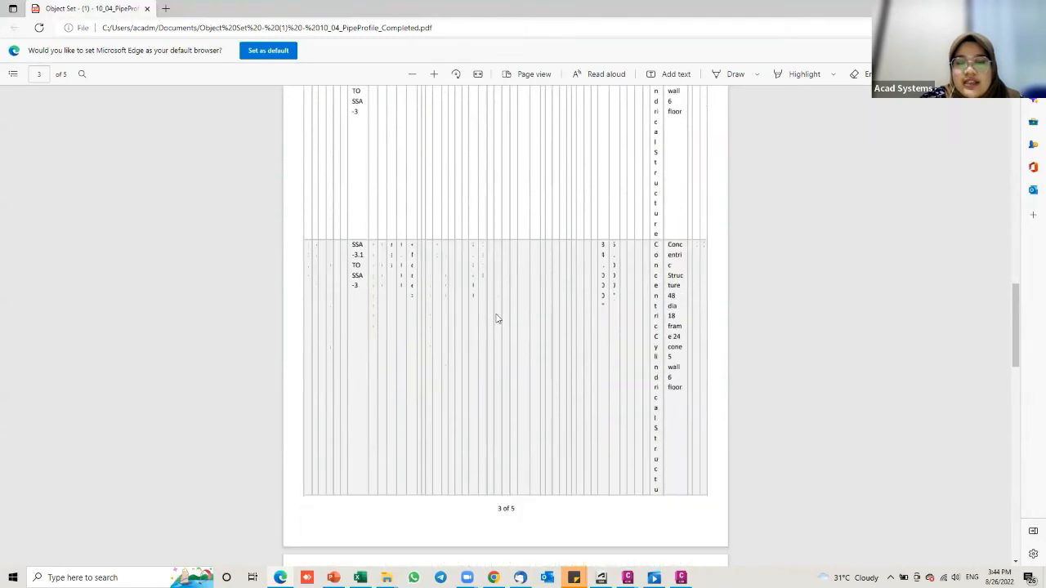
{"action": "scroll", "coordinate": [497, 318], "scroll_direction": "down", "scroll_amount": 10}
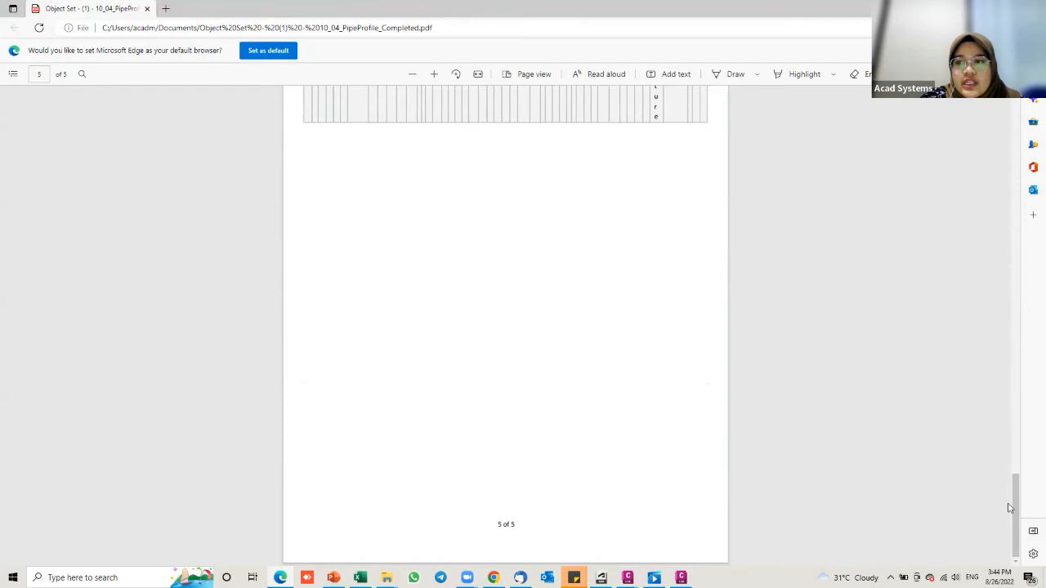
{"action": "left_click_drag", "start_coordinate": [1013, 506], "coordinate": [998, 116]}
{"action": "scroll", "coordinate": [427, 252], "scroll_direction": "up", "scroll_amount": 1}
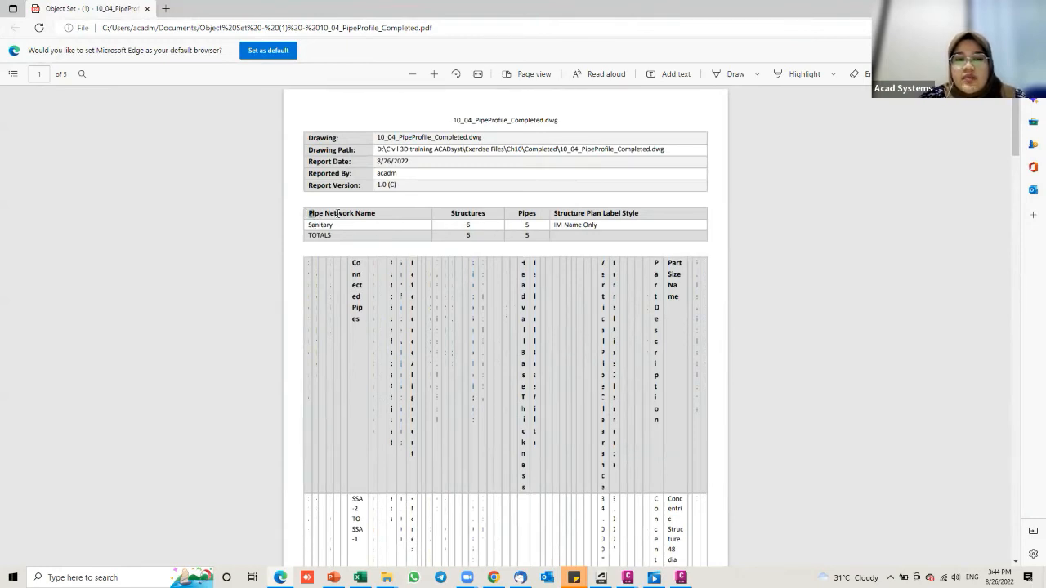
Step: Select the Pipe Network Name, Sanitary and Structures header text to point out the totals
{"action": "left_click_drag", "start_coordinate": [337, 213], "coordinate": [377, 214]}
{"action": "left_click_drag", "start_coordinate": [311, 225], "coordinate": [334, 227]}
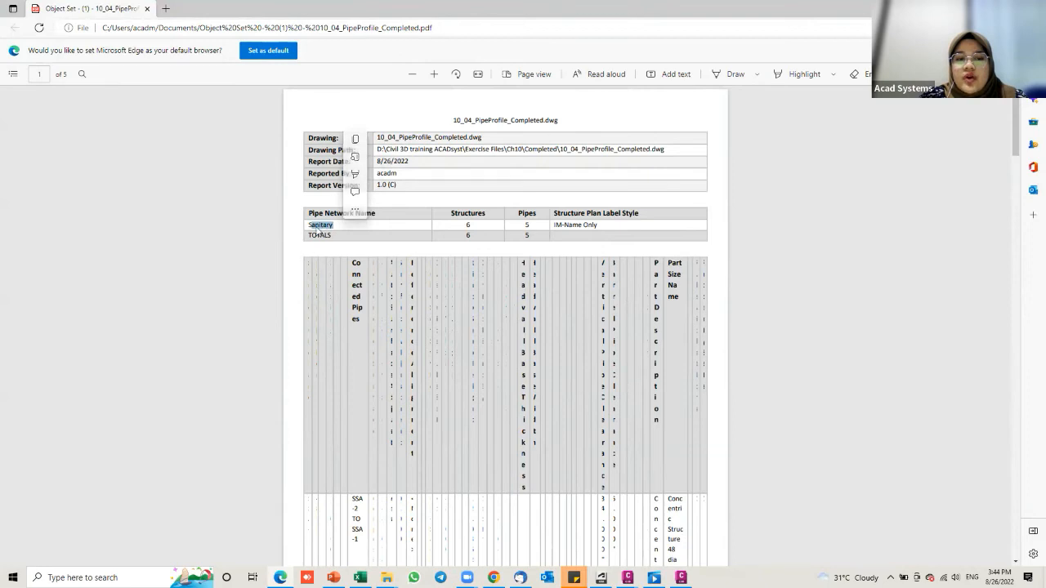
{"action": "left_click", "coordinate": [452, 224]}
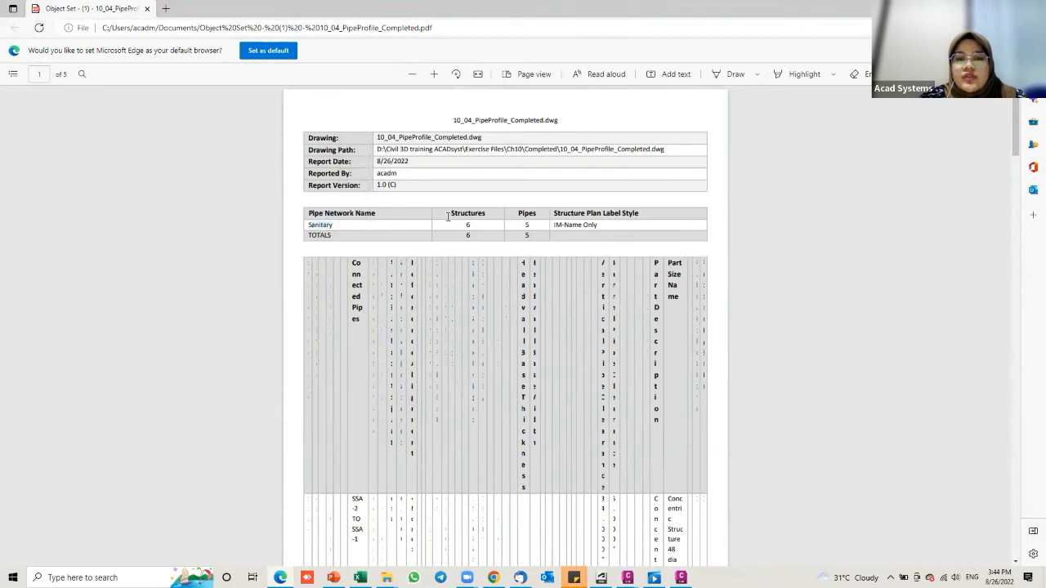
{"action": "left_click_drag", "start_coordinate": [446, 214], "coordinate": [469, 214]}
{"action": "left_click", "coordinate": [524, 235]}
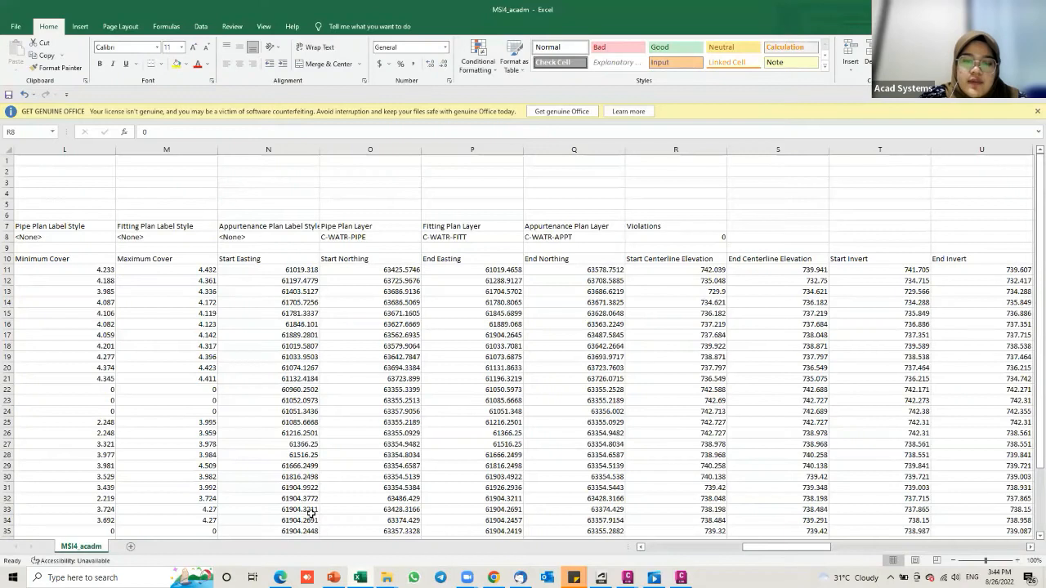
Step: Scroll the exported sheet and point out cells D8 and E8: 32 pipes and 19 fittings
{"action": "scroll", "coordinate": [311, 513], "scroll_direction": "left", "scroll_amount": 4}
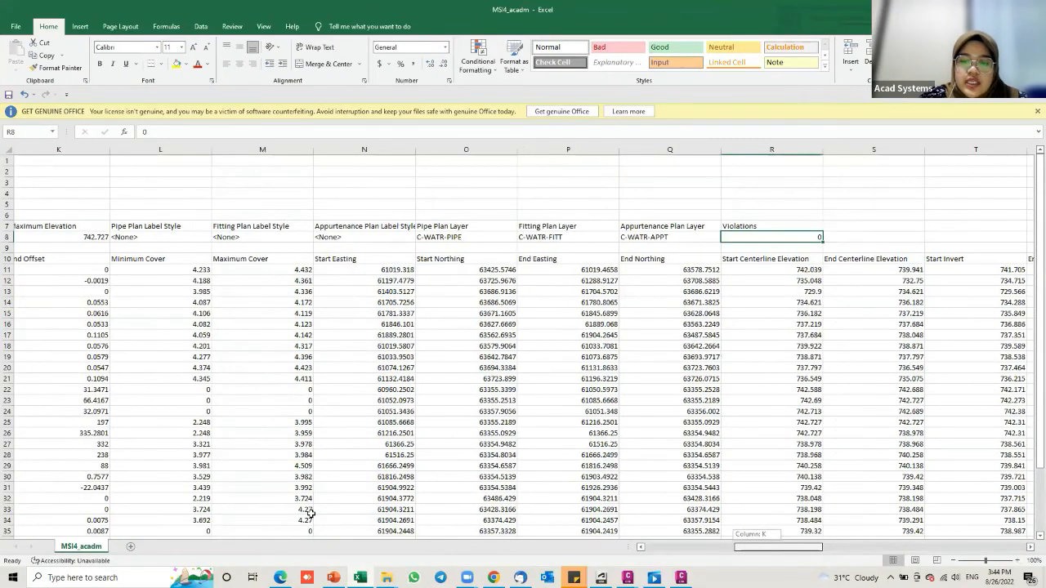
{"action": "scroll", "coordinate": [360, 273], "scroll_direction": "left", "scroll_amount": 5}
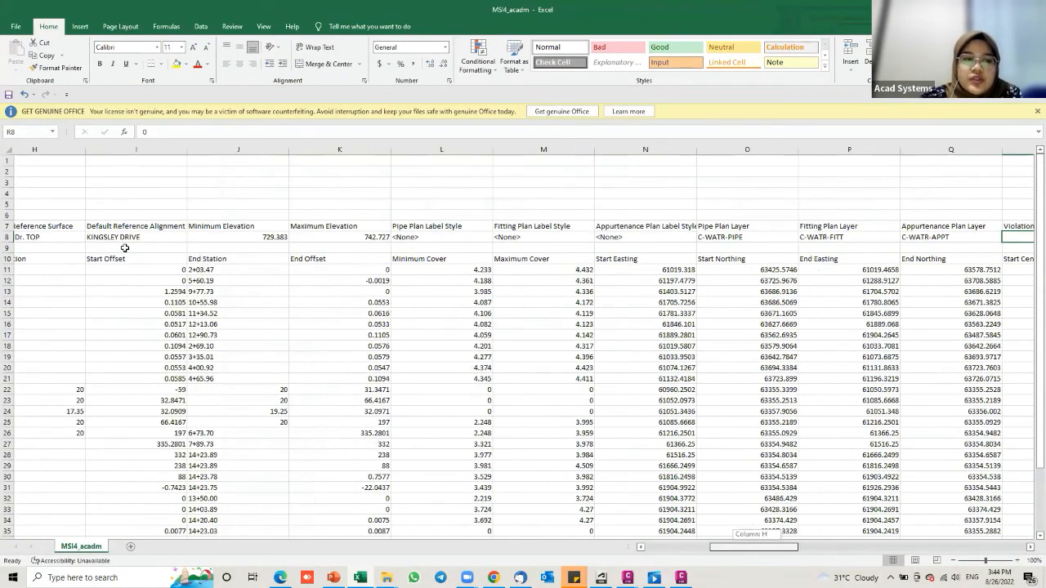
{"action": "scroll", "coordinate": [256, 334], "scroll_direction": "left", "scroll_amount": 2}
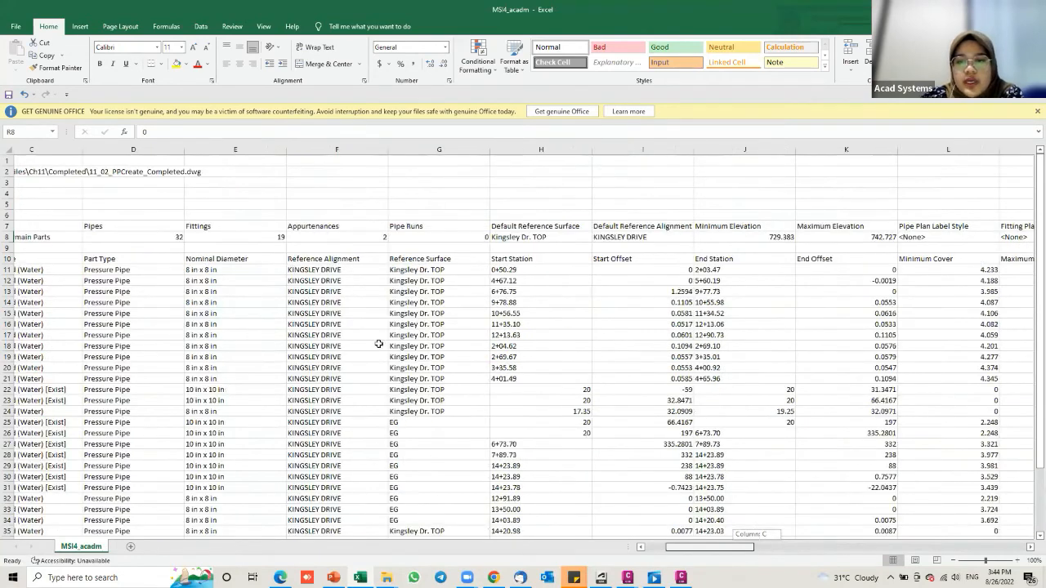
{"action": "scroll", "coordinate": [379, 344], "scroll_direction": "left", "scroll_amount": 2}
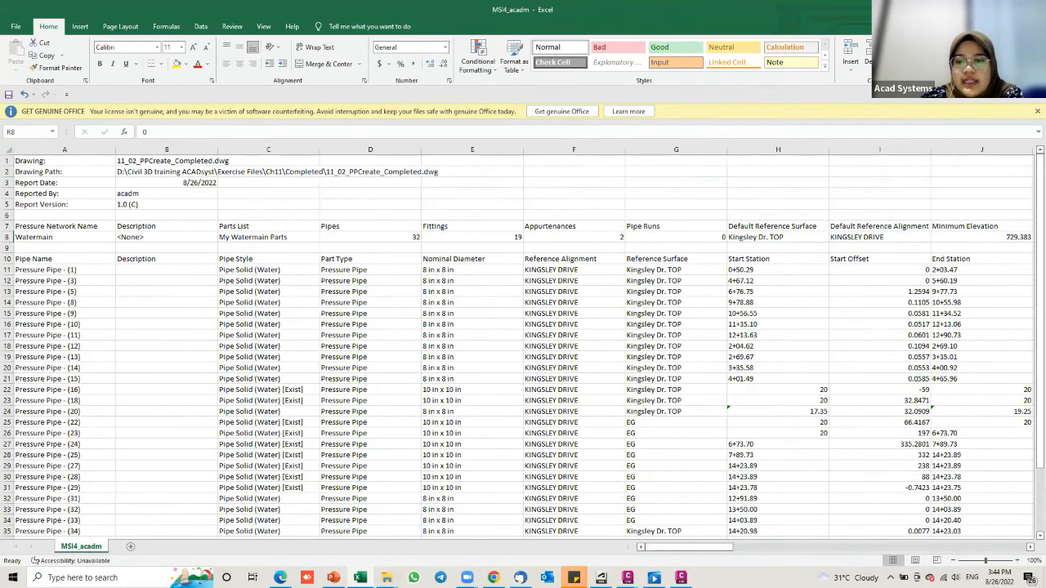
{"action": "scroll", "coordinate": [523, 343], "scroll_direction": "down", "scroll_amount": 8}
{"action": "left_click_drag", "start_coordinate": [703, 546], "coordinate": [870, 547]}
{"action": "scroll", "coordinate": [665, 315], "scroll_direction": "right", "scroll_amount": 5}
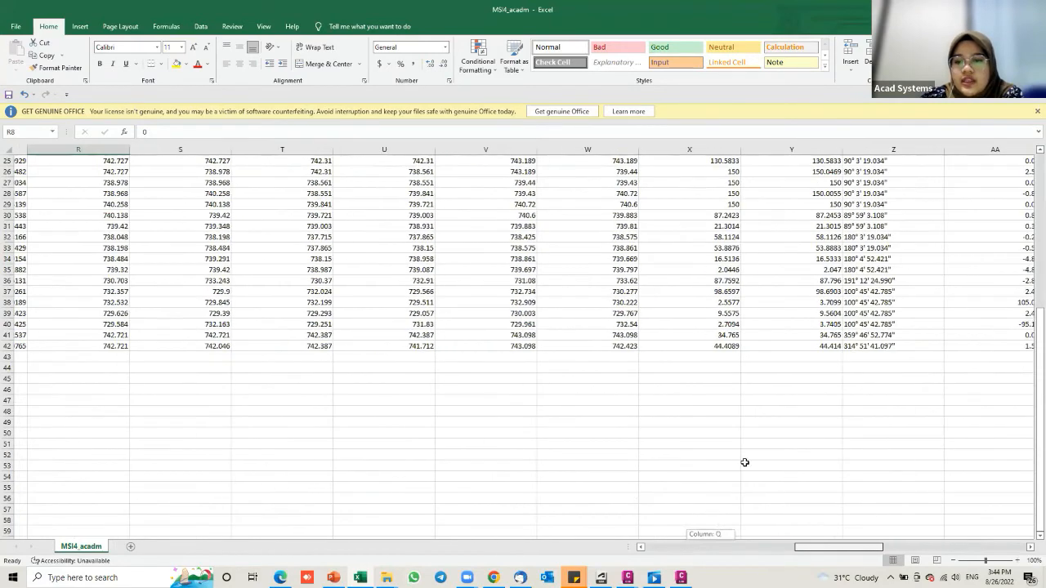
{"action": "scroll", "coordinate": [771, 512], "scroll_direction": "left", "scroll_amount": 8}
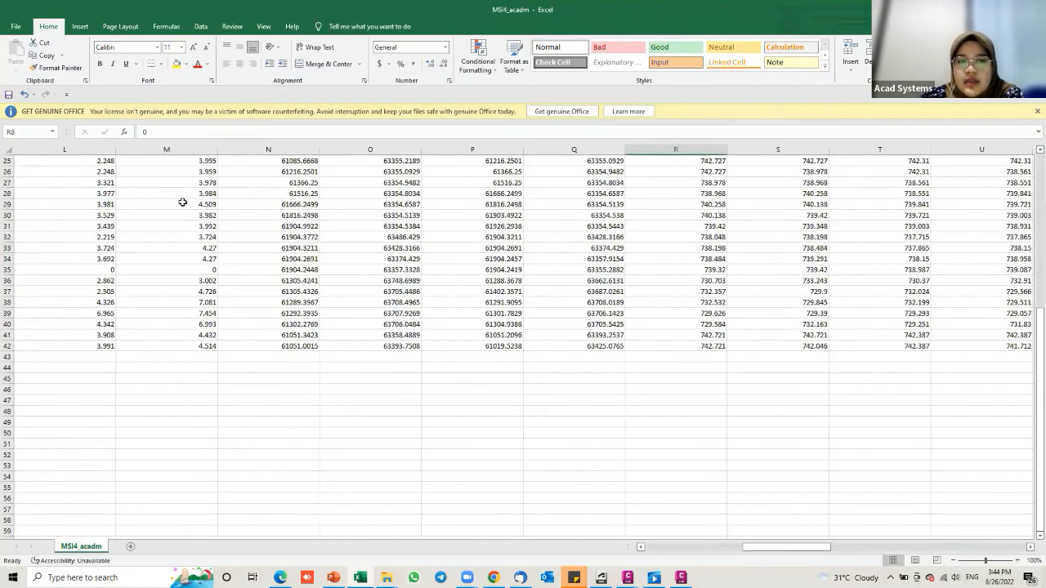
{"action": "scroll", "coordinate": [245, 235], "scroll_direction": "up", "scroll_amount": 8}
{"action": "scroll", "coordinate": [217, 236], "scroll_direction": "left", "scroll_amount": 9}
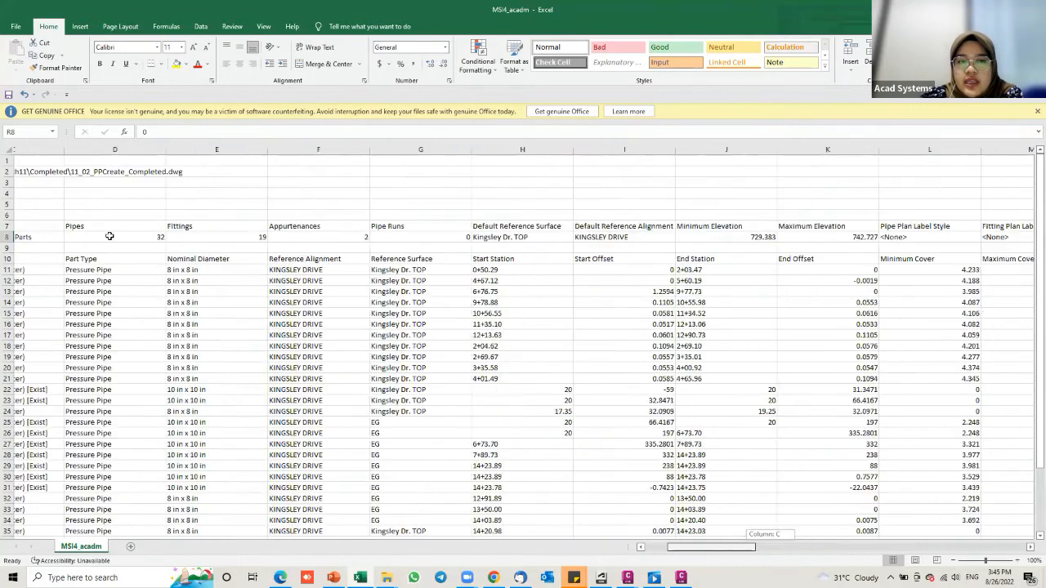
{"action": "scroll", "coordinate": [75, 237], "scroll_direction": "left", "scroll_amount": 2}
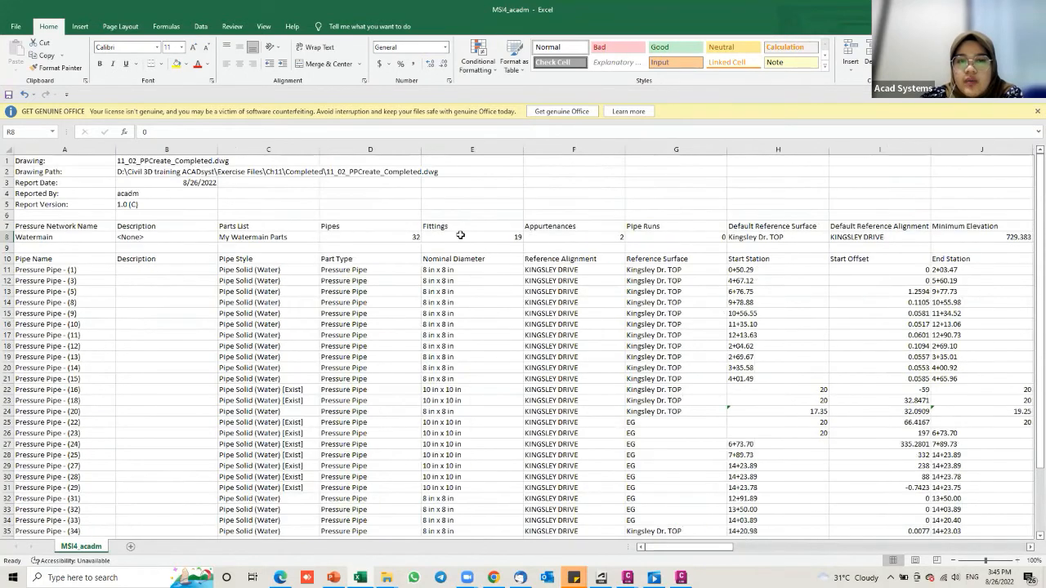
{"action": "left_click", "coordinate": [370, 237]}
{"action": "left_click", "coordinate": [472, 237]}
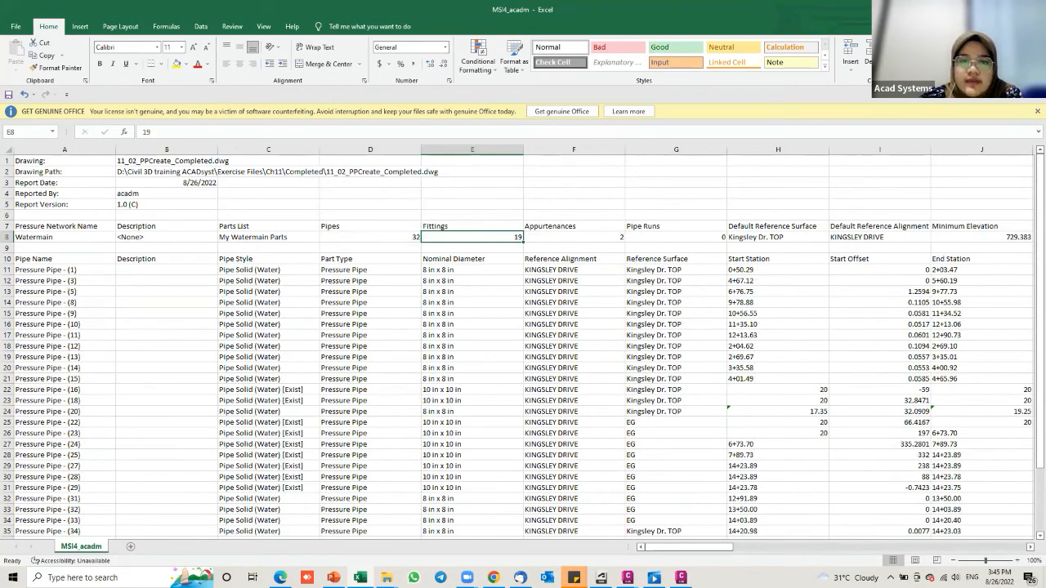
Step: Cycle through Edge and Civil 3D back to the PowerPoint slides
{"action": "key", "text": "alt+Tab"}
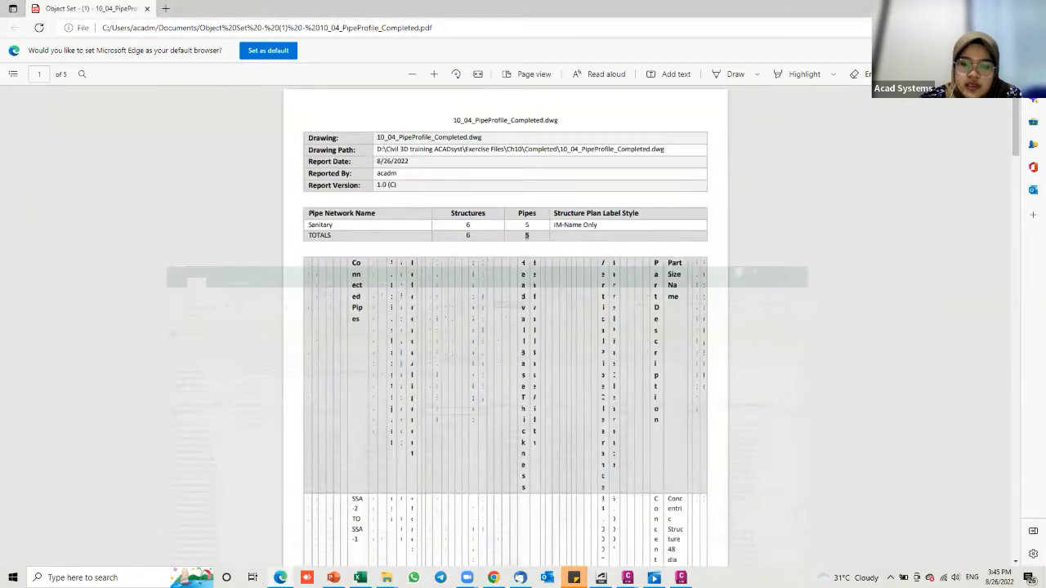
{"action": "key", "text": "alt+Tab"}
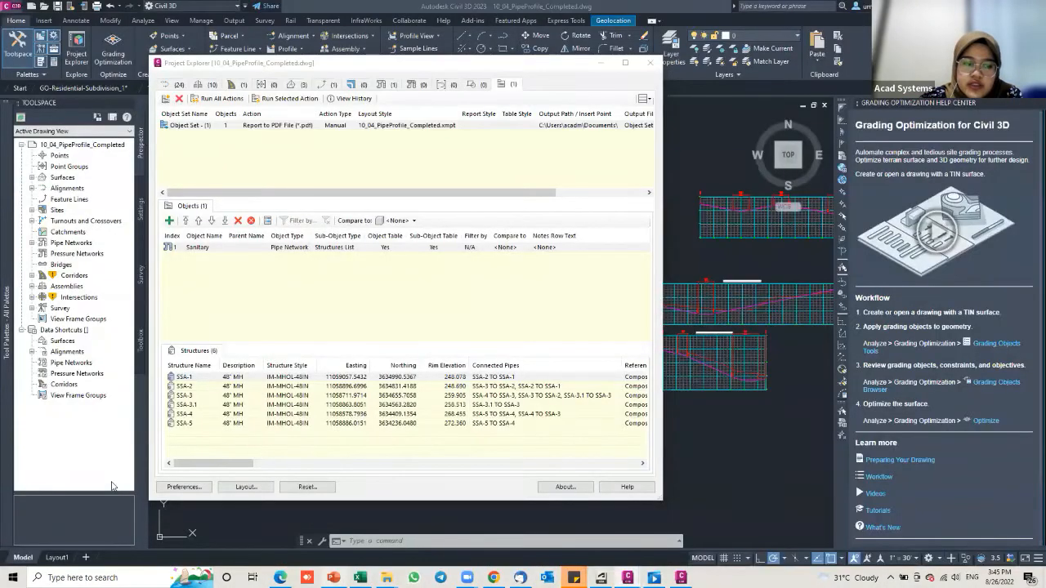
{"action": "key", "text": "alt+Tab"}
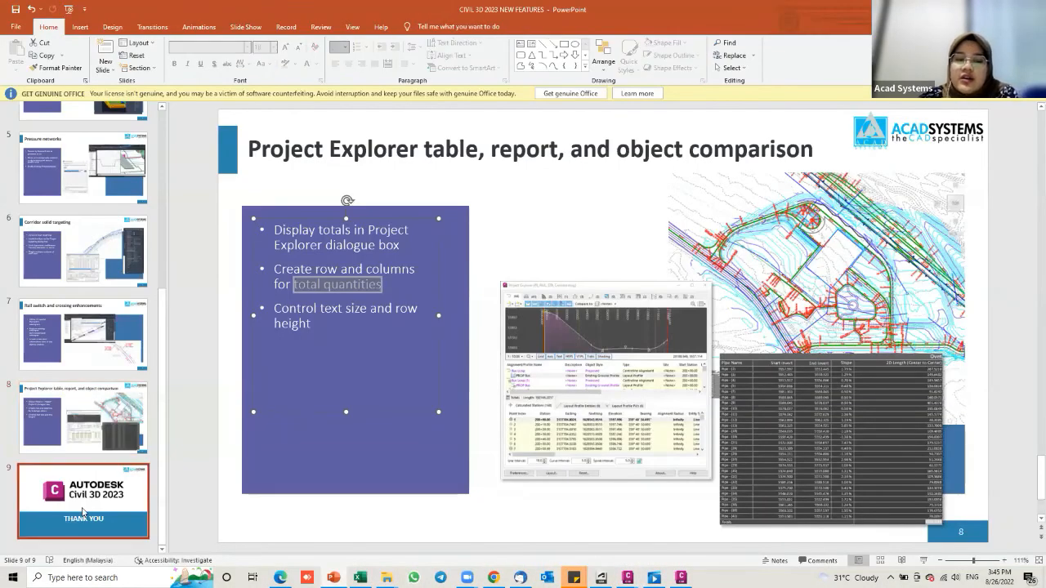
Step: Move through the slide thumbnails to display the closing THANK YOU slide 9
{"action": "left_click", "coordinate": [102, 503]}
{"action": "left_click", "coordinate": [100, 423]}
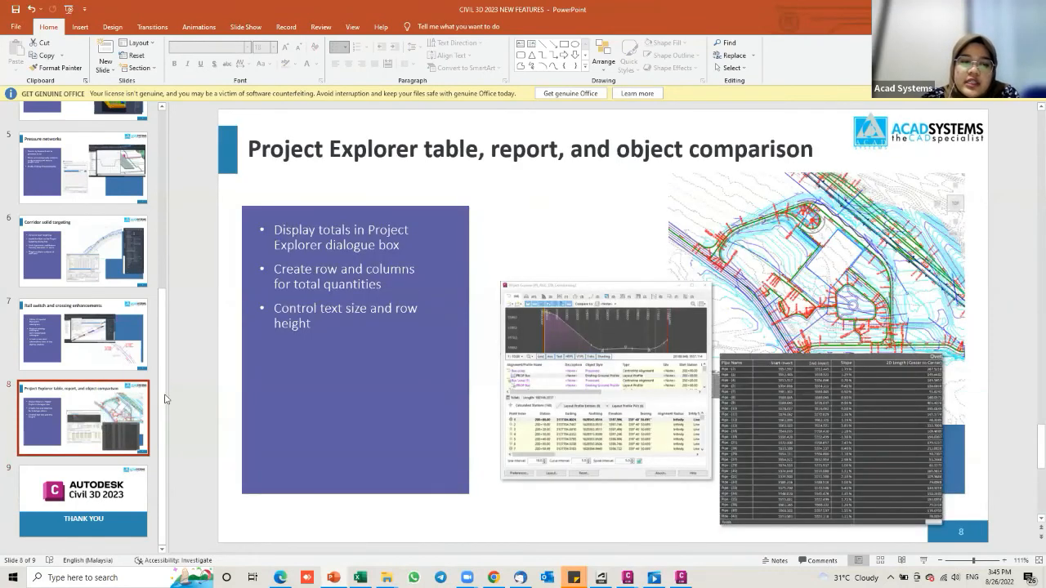
{"action": "key", "text": "Down"}
{"action": "left_click_drag", "start_coordinate": [164, 368], "coordinate": [159, 189]}
{"action": "left_click", "coordinate": [103, 237]}
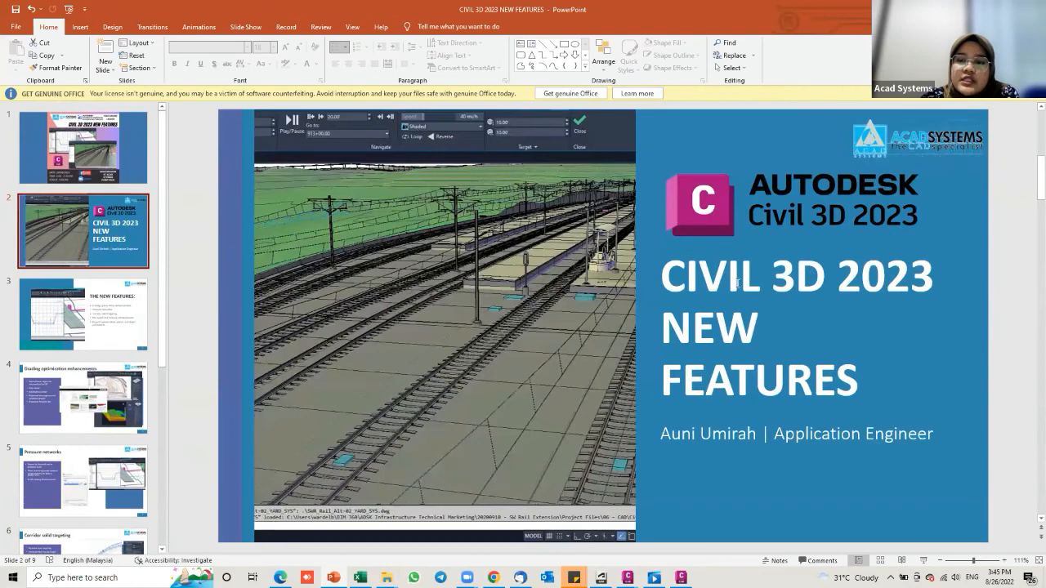
{"action": "left_click_drag", "start_coordinate": [161, 281], "coordinate": [135, 509]}
{"action": "left_click", "coordinate": [133, 509]}
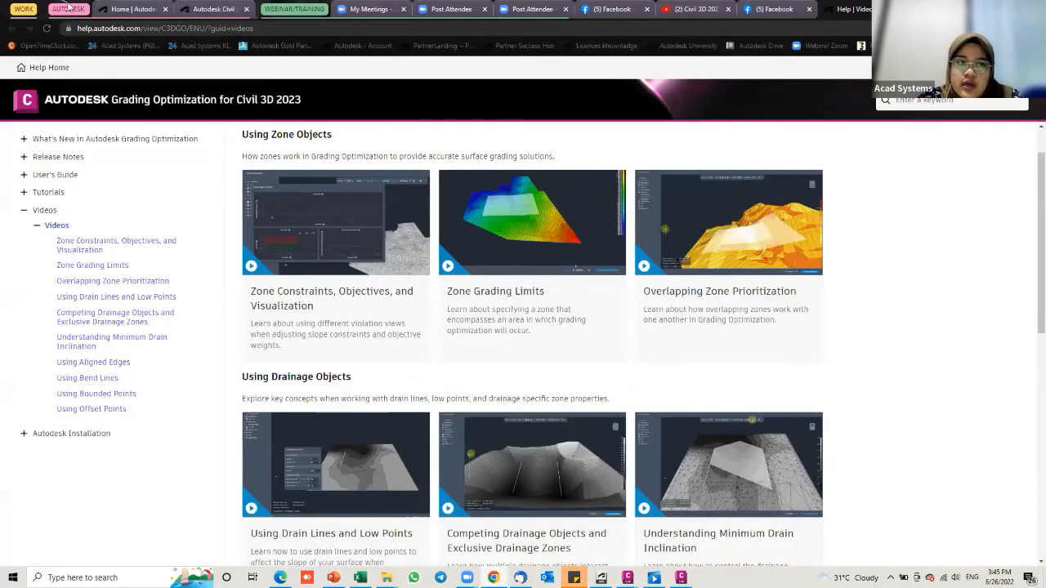
Step: Switch to the browser and start a new tab showing Google search
{"action": "left_click", "coordinate": [27, 7]}
{"action": "left_click", "coordinate": [27, 7]}
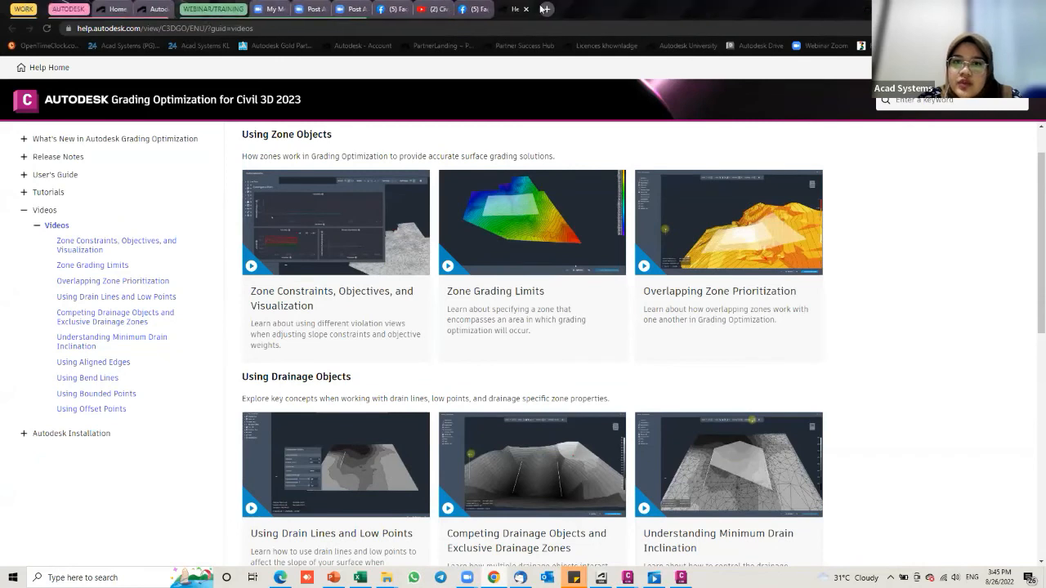
{"action": "left_click", "coordinate": [547, 9]}
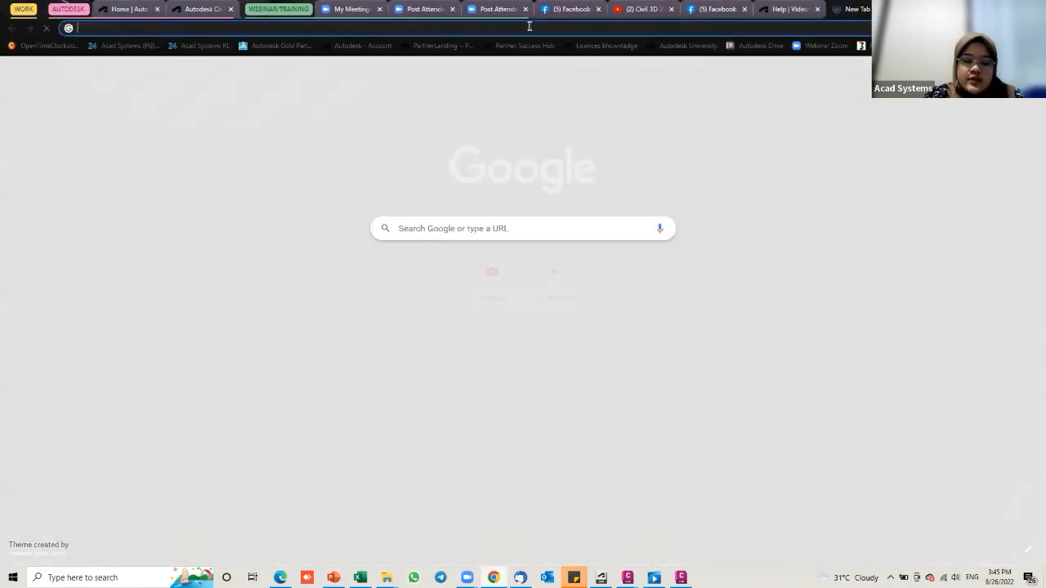
Step: Go to acadsystems.com in Chrome's address bar, correcting the typos
{"action": "left_click", "coordinate": [529, 26]}
{"action": "type", "text": "acady"}
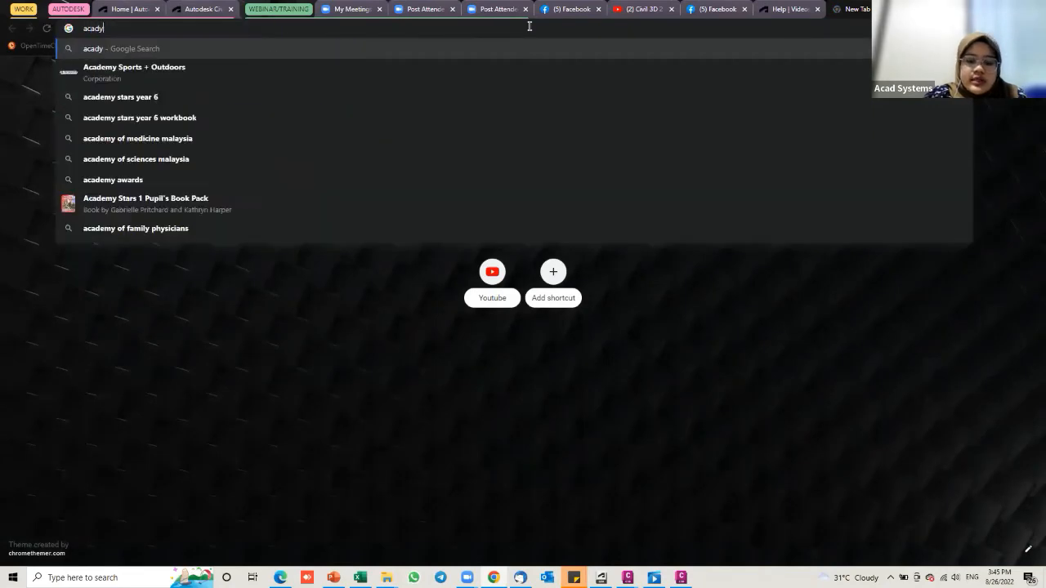
{"action": "key", "text": "BackSpace"}
{"action": "type", "text": "syste"}
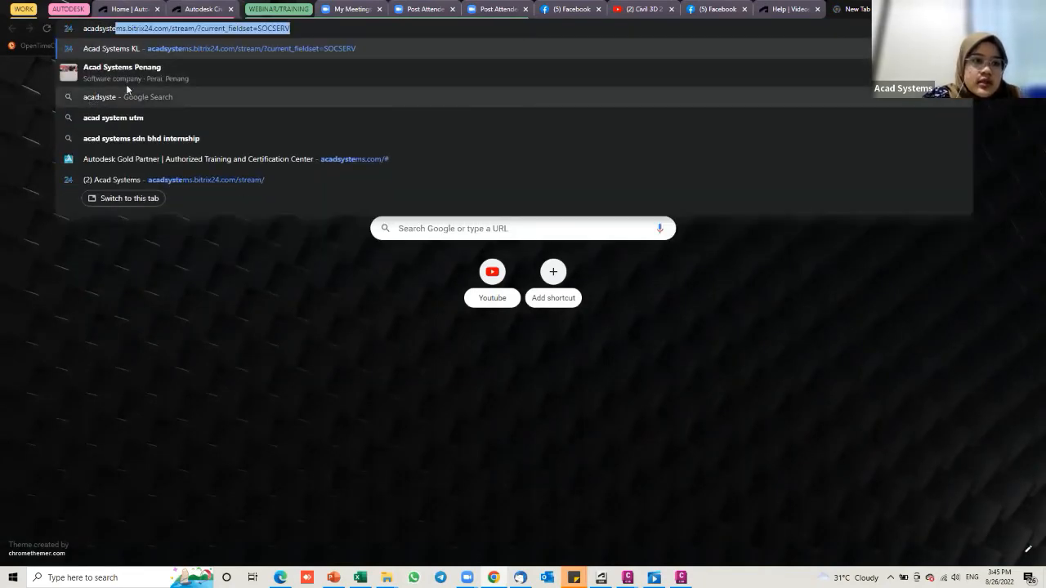
{"action": "type", "text": "s"}
{"action": "key", "text": "BackSpace"}
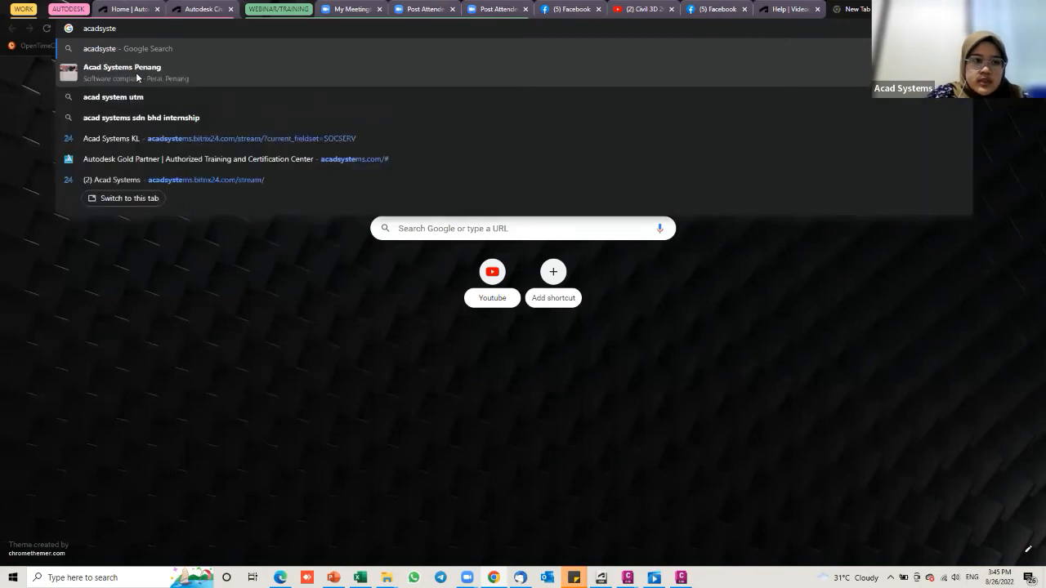
{"action": "type", "text": "ms.com"}
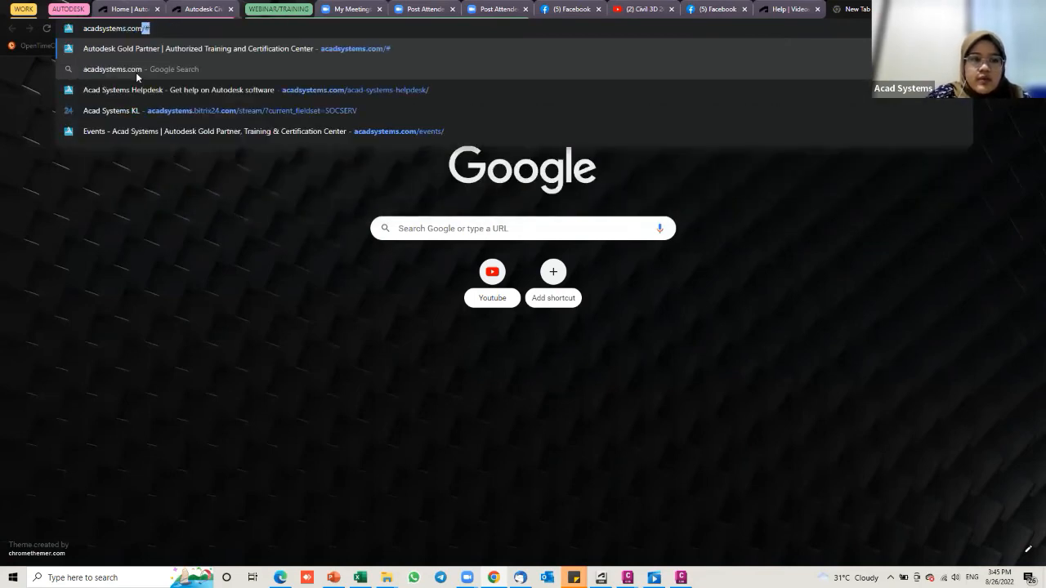
{"action": "key", "text": "Return"}
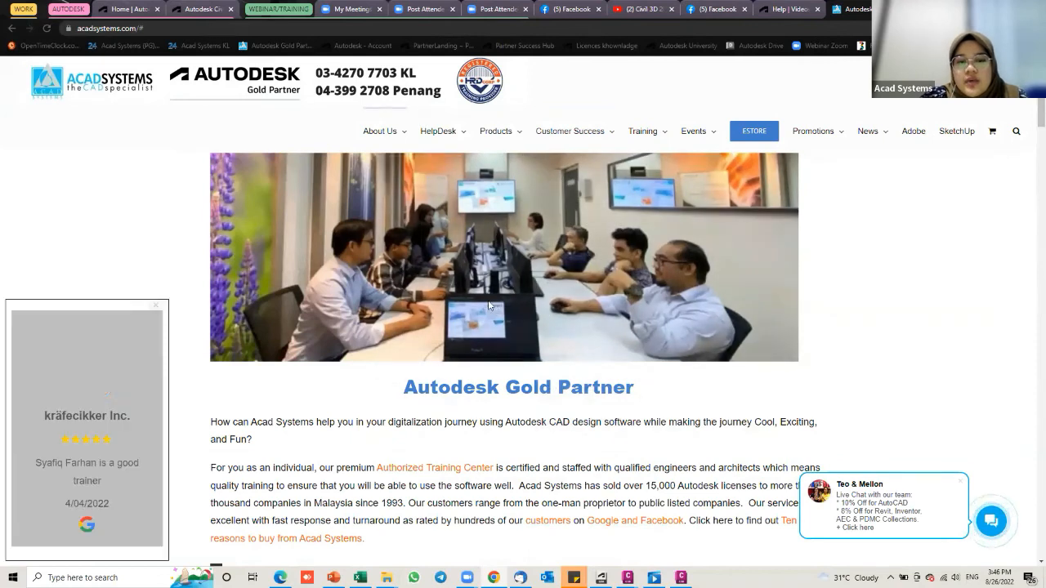
Step: Scroll down the Acad Systems home page past the promotions and buy button
{"action": "scroll", "coordinate": [599, 289], "scroll_direction": "down", "scroll_amount": 1}
{"action": "scroll", "coordinate": [599, 289], "scroll_direction": "down", "scroll_amount": 2}
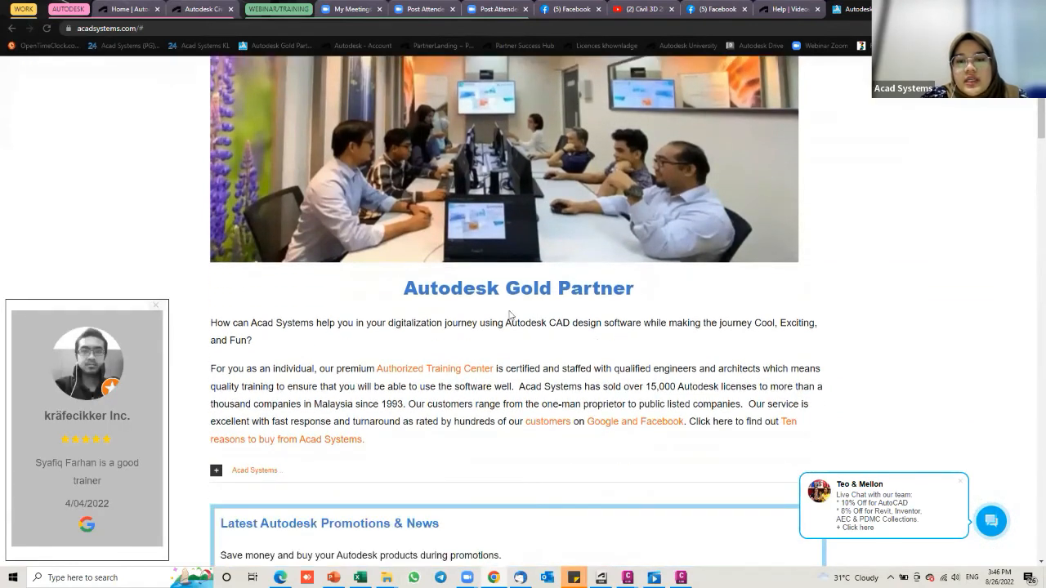
{"action": "scroll", "coordinate": [560, 282], "scroll_direction": "down", "scroll_amount": 4}
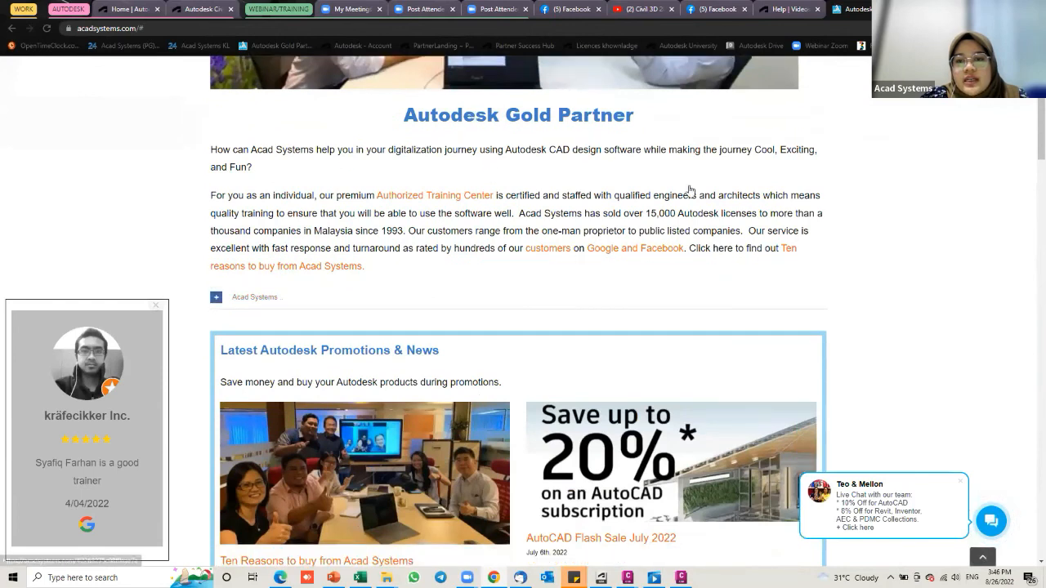
{"action": "scroll", "coordinate": [784, 343], "scroll_direction": "down", "scroll_amount": 1}
{"action": "scroll", "coordinate": [599, 363], "scroll_direction": "down", "scroll_amount": 4}
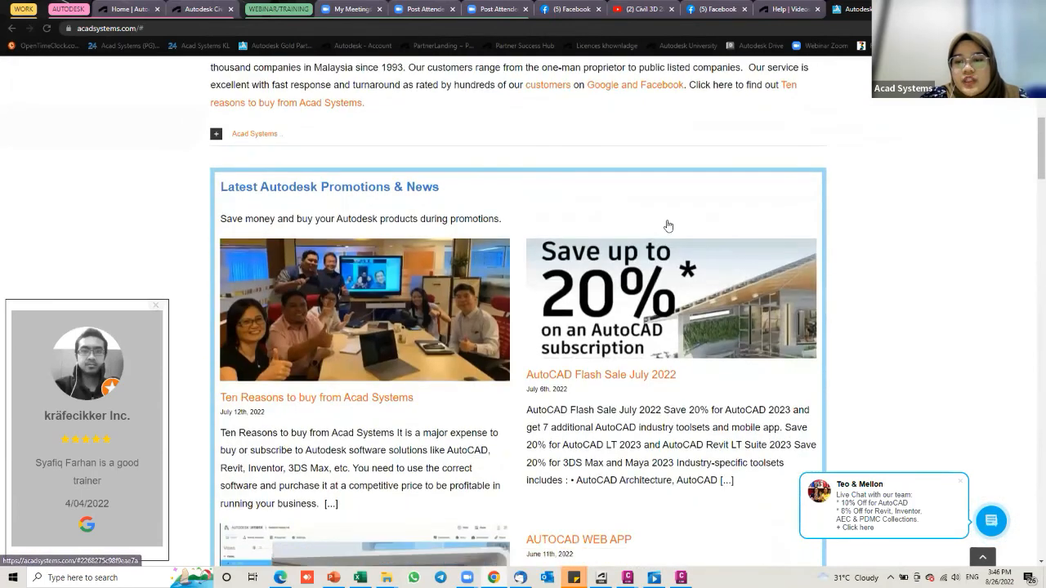
{"action": "scroll", "coordinate": [855, 353], "scroll_direction": "up", "scroll_amount": 2}
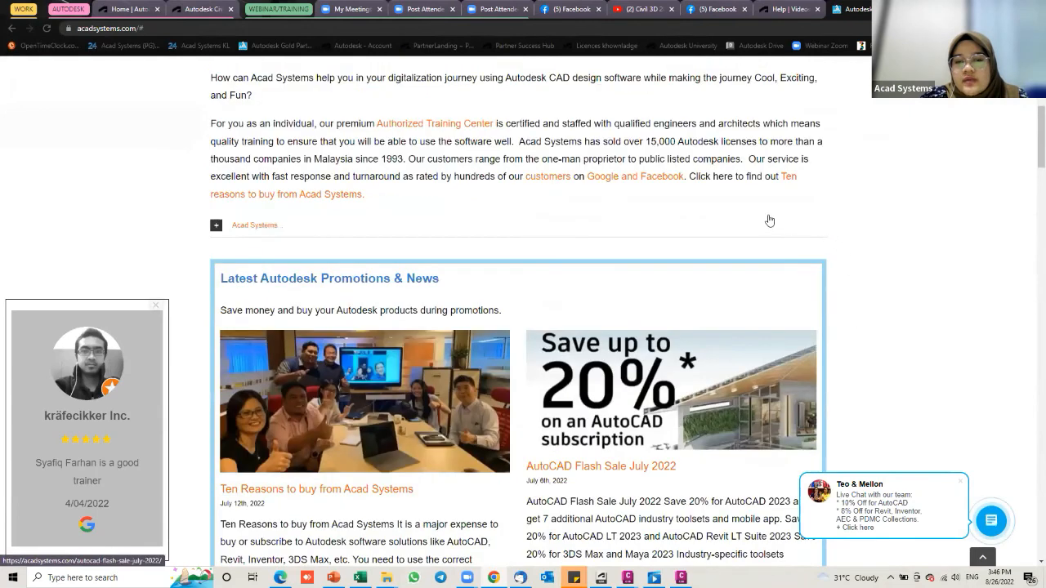
{"action": "scroll", "coordinate": [769, 221], "scroll_direction": "up", "scroll_amount": 8}
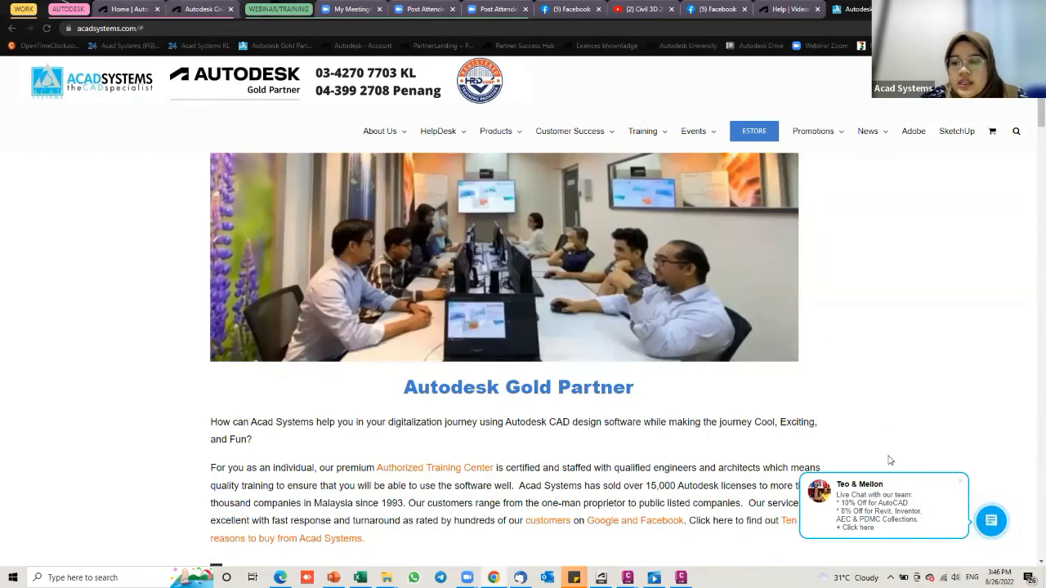
Step: Expand the live chat options, open a chat channel, then close the chat overlay
{"action": "left_click", "coordinate": [990, 523]}
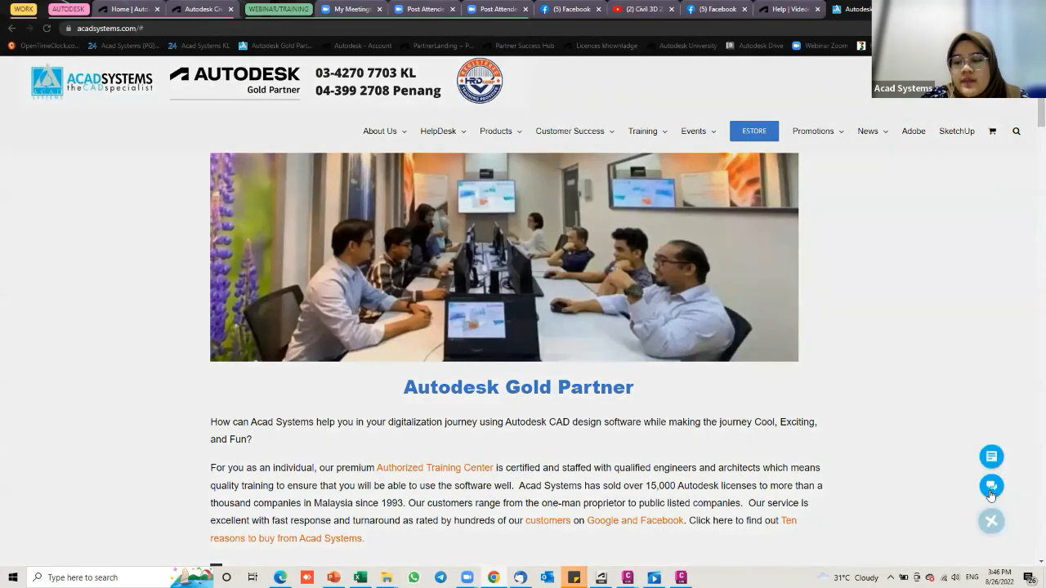
{"action": "left_click", "coordinate": [990, 495]}
{"action": "left_click", "coordinate": [468, 369]}
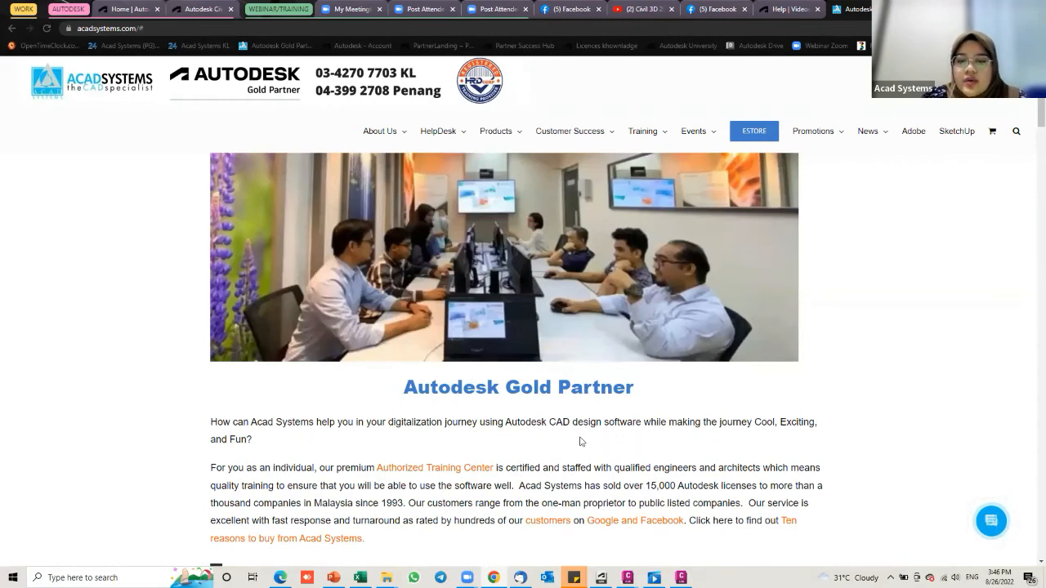
Step: Scroll down to the Latest Autodesk Online Lessons, Workshops, Webinars event cards
{"action": "scroll", "coordinate": [552, 439], "scroll_direction": "down", "scroll_amount": 2}
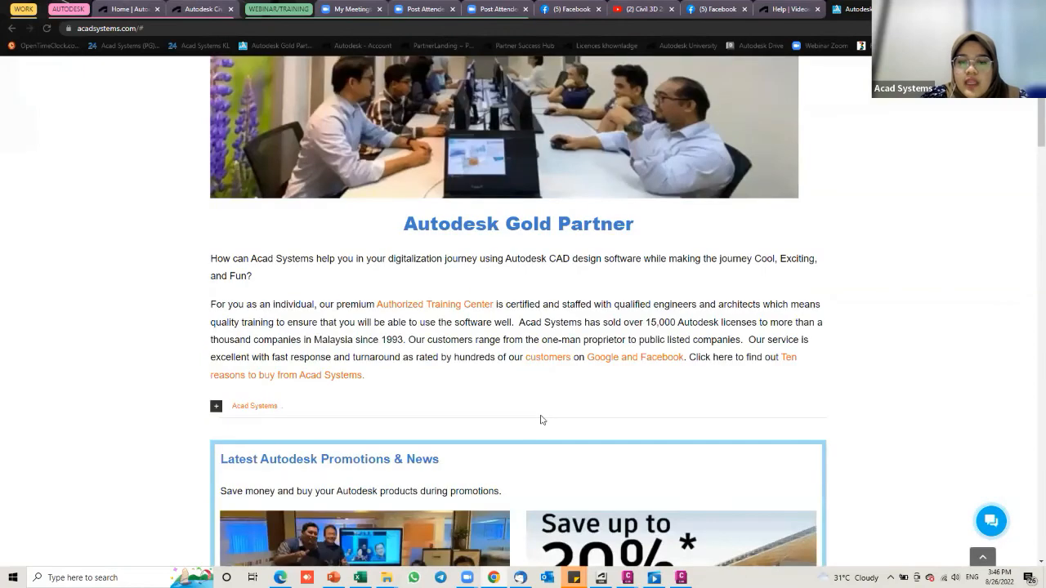
{"action": "scroll", "coordinate": [541, 421], "scroll_direction": "down", "scroll_amount": 1}
{"action": "scroll", "coordinate": [541, 419], "scroll_direction": "up", "scroll_amount": 3}
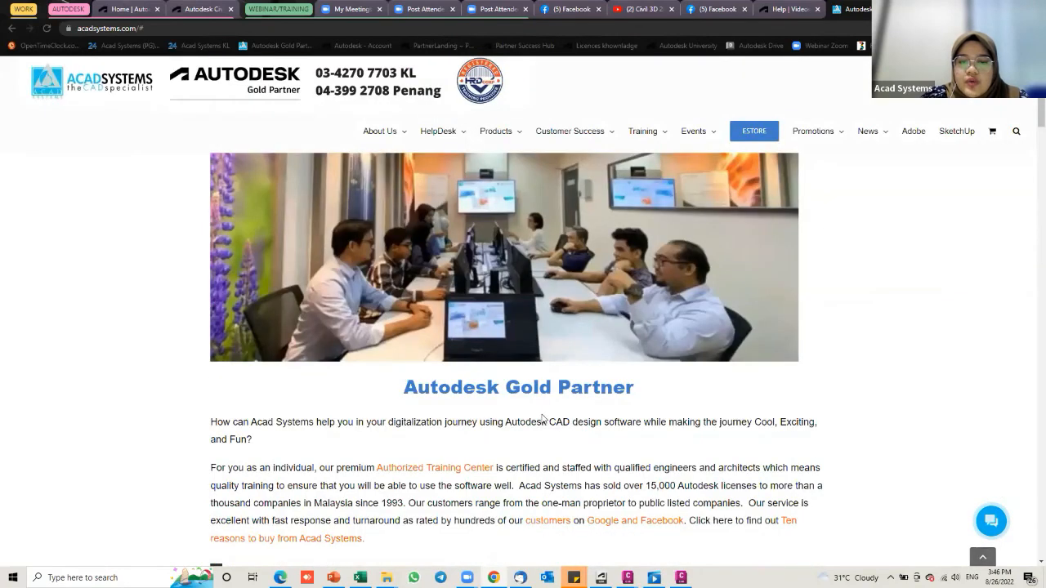
{"action": "scroll", "coordinate": [543, 418], "scroll_direction": "down", "scroll_amount": 2}
{"action": "scroll", "coordinate": [545, 418], "scroll_direction": "down", "scroll_amount": 2}
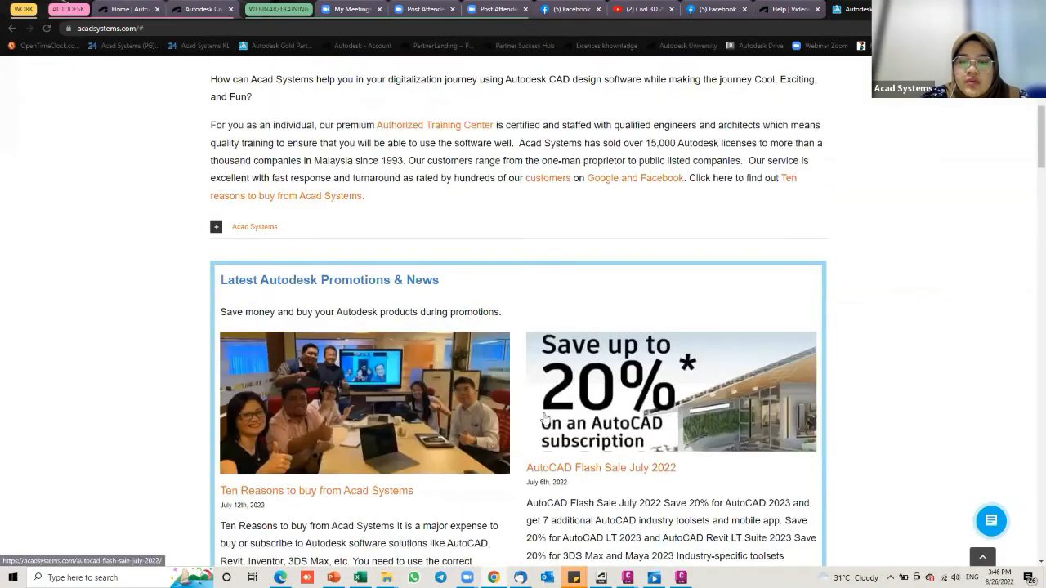
{"action": "scroll", "coordinate": [535, 209], "scroll_direction": "down", "scroll_amount": 8}
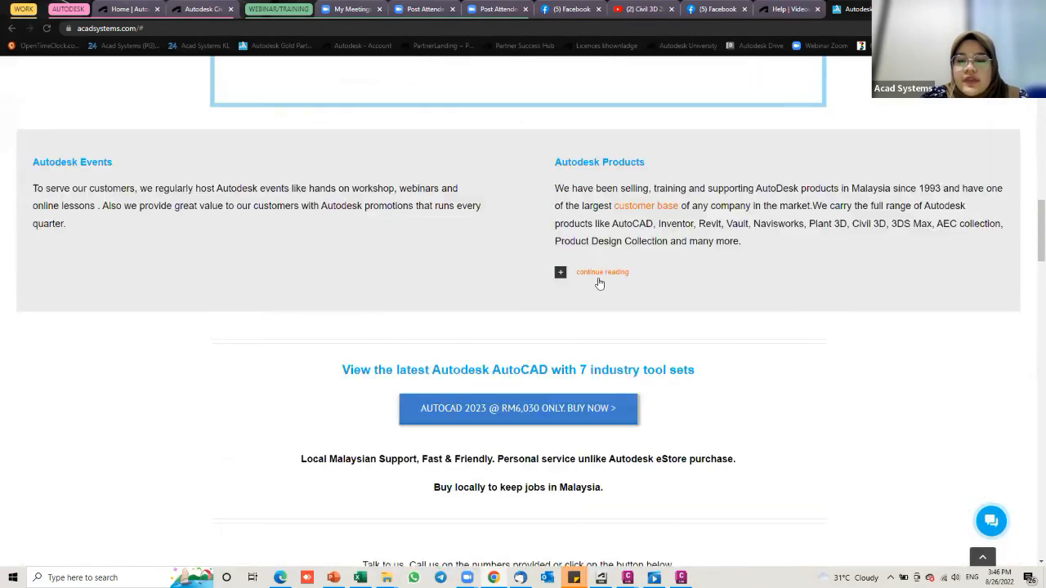
{"action": "scroll", "coordinate": [545, 390], "scroll_direction": "down", "scroll_amount": 5}
{"action": "scroll", "coordinate": [707, 259], "scroll_direction": "down", "scroll_amount": 1}
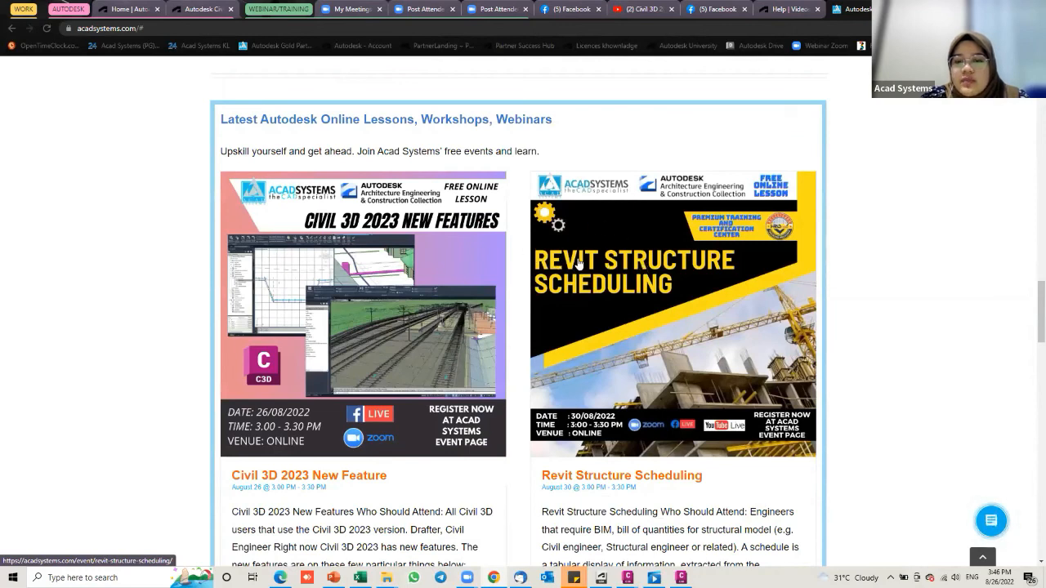
Step: Open the Revit Structure Scheduling event page and review its 30 August 2022 lesson details
{"action": "left_click", "coordinate": [656, 284]}
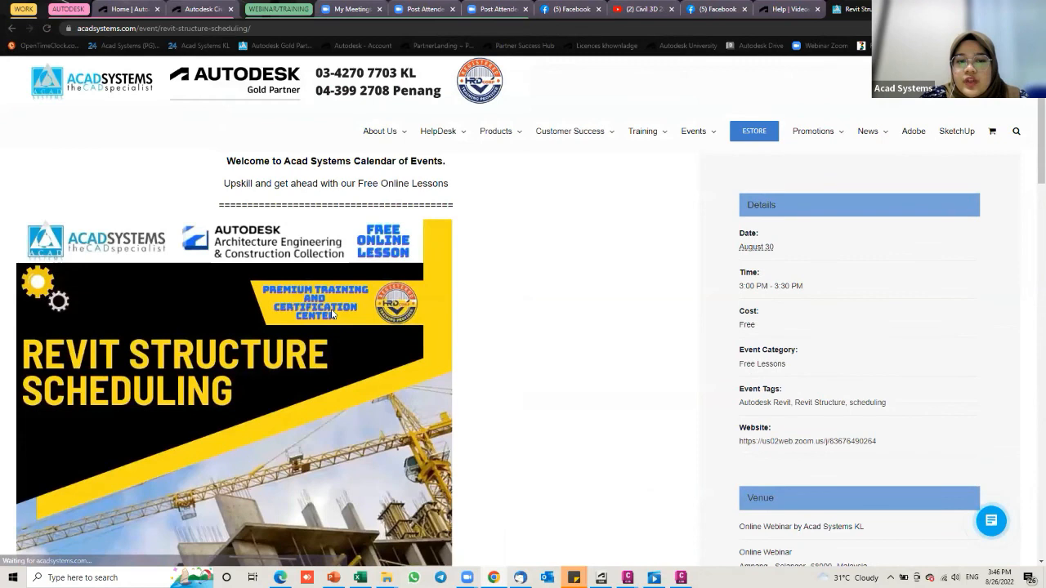
{"action": "scroll", "coordinate": [331, 314], "scroll_direction": "down", "scroll_amount": 1}
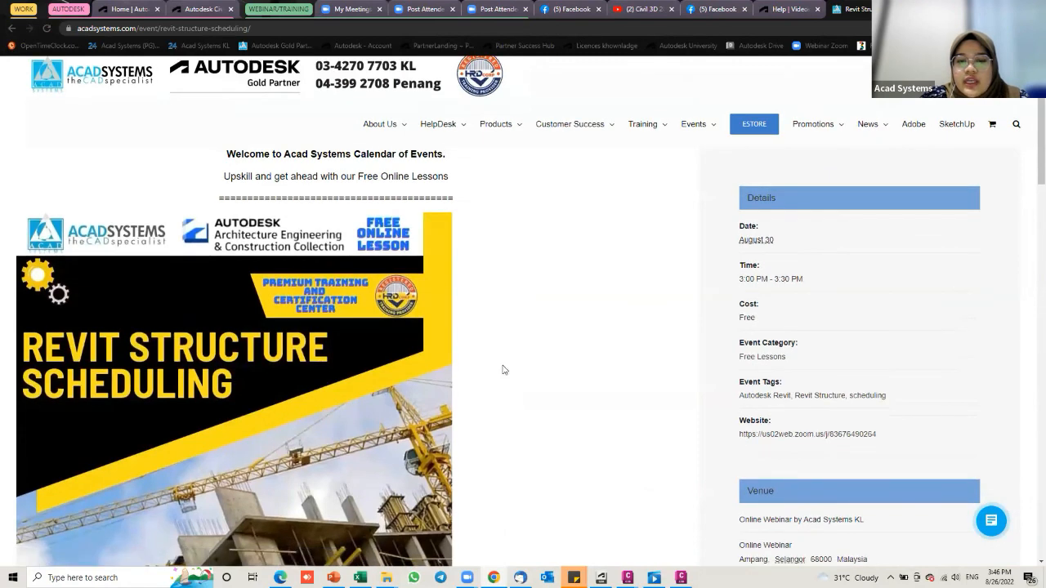
{"action": "scroll", "coordinate": [563, 391], "scroll_direction": "down", "scroll_amount": 2}
{"action": "scroll", "coordinate": [494, 405], "scroll_direction": "down", "scroll_amount": 2}
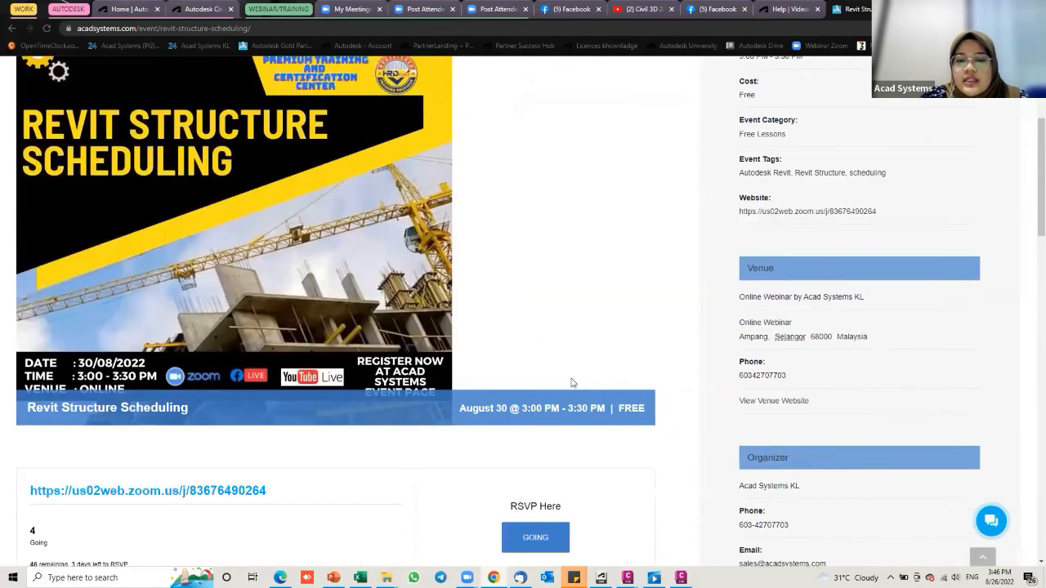
{"action": "scroll", "coordinate": [500, 376], "scroll_direction": "down", "scroll_amount": 1}
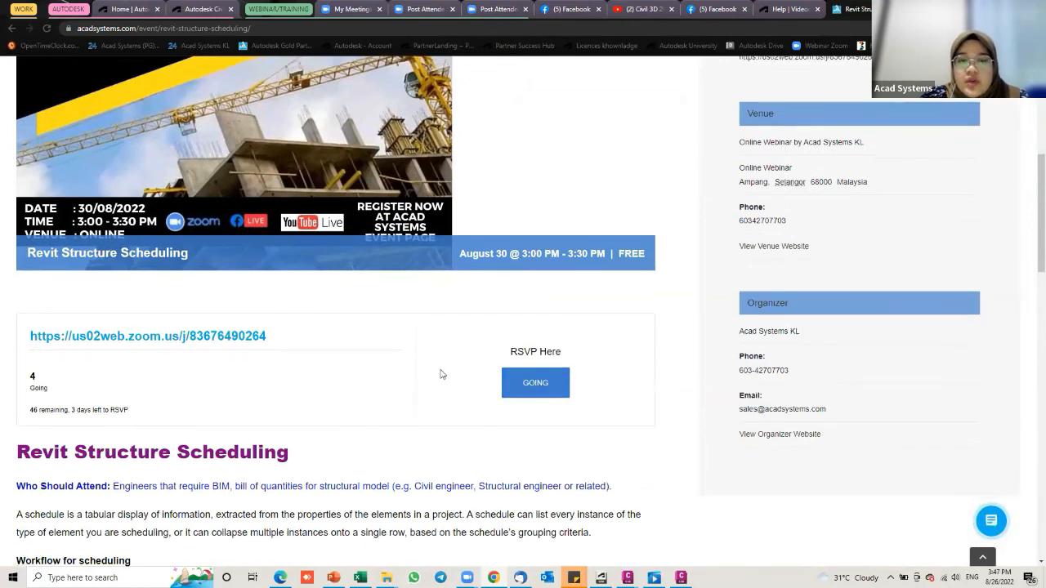
{"action": "scroll", "coordinate": [491, 344], "scroll_direction": "down", "scroll_amount": 2}
{"action": "scroll", "coordinate": [434, 305], "scroll_direction": "up", "scroll_amount": 1}
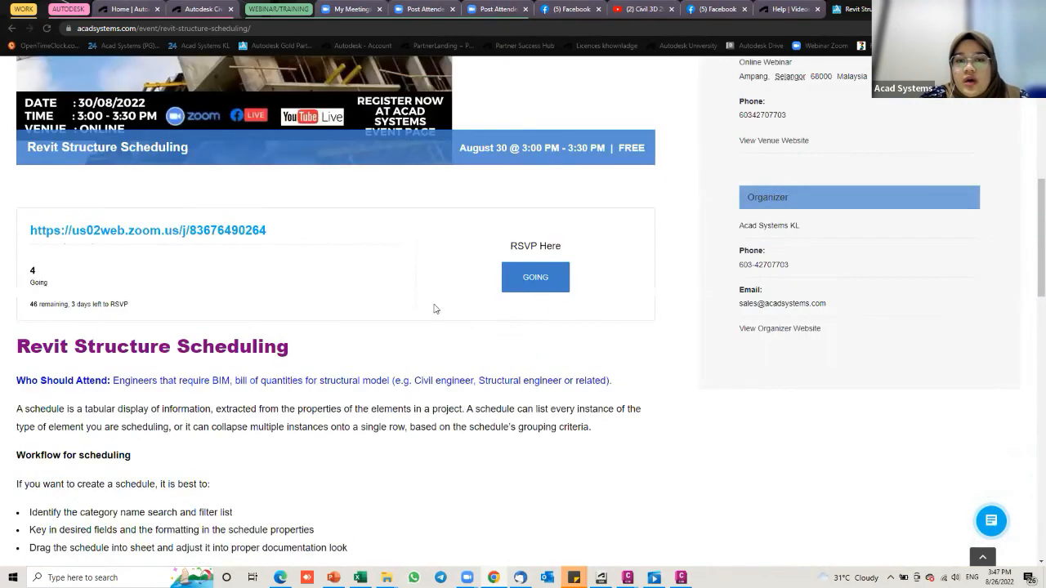
{"action": "scroll", "coordinate": [102, 233], "scroll_direction": "up", "scroll_amount": 1}
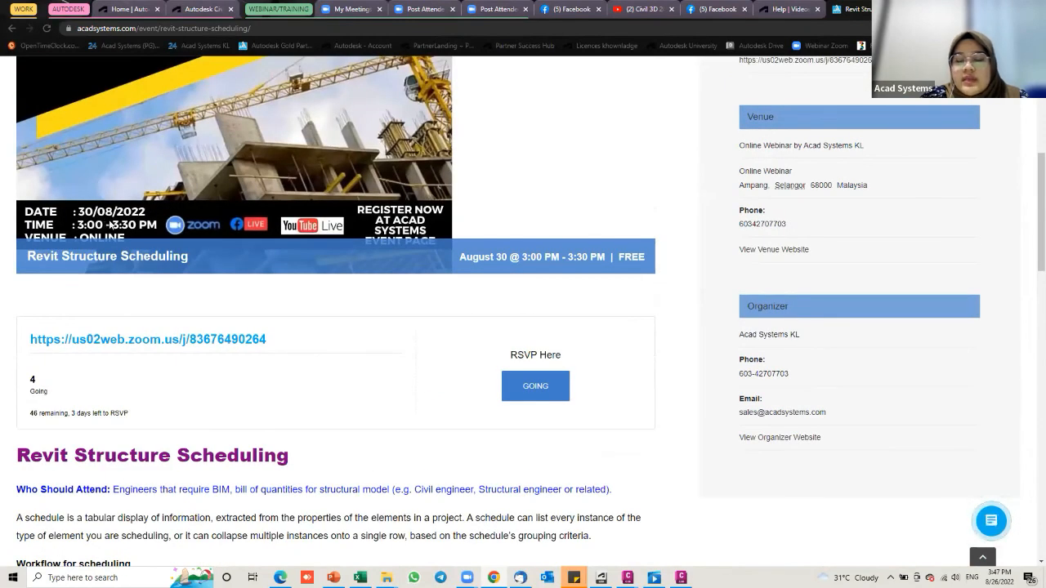
{"action": "scroll", "coordinate": [285, 227], "scroll_direction": "down", "scroll_amount": 1}
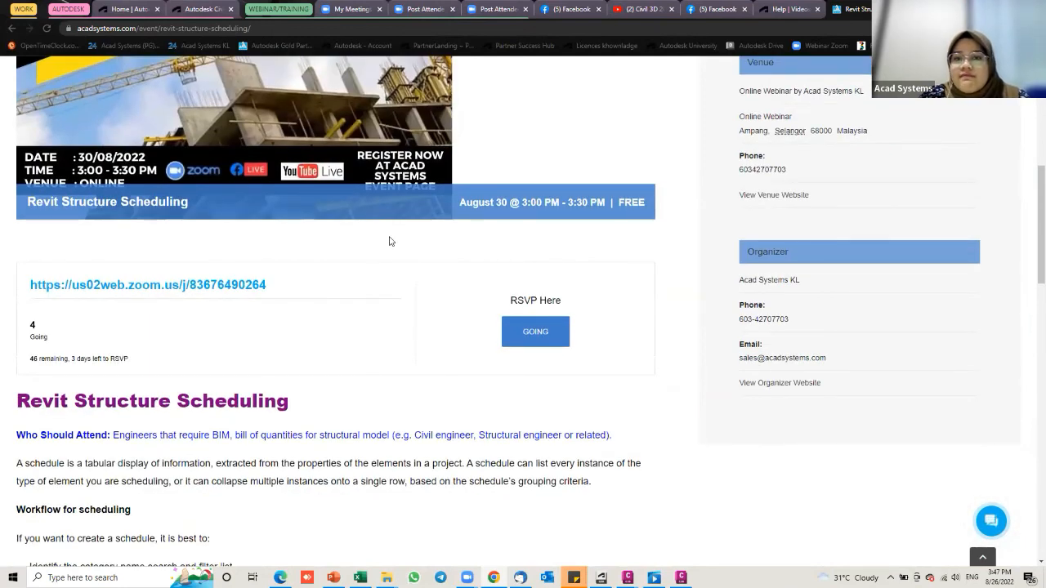
{"action": "scroll", "coordinate": [380, 244], "scroll_direction": "down", "scroll_amount": 1}
{"action": "scroll", "coordinate": [261, 245], "scroll_direction": "up", "scroll_amount": 3}
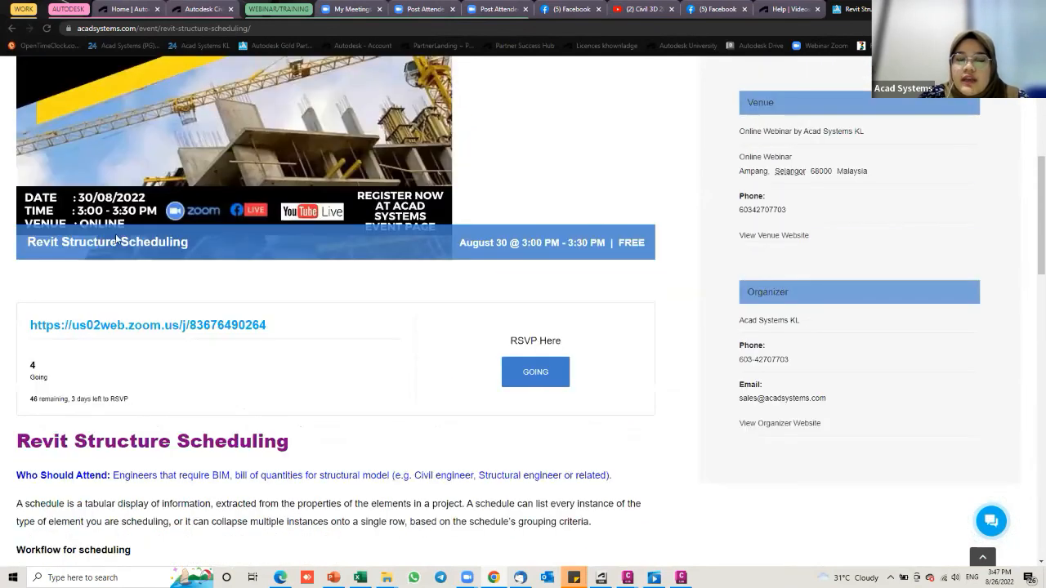
{"action": "scroll", "coordinate": [474, 261], "scroll_direction": "up", "scroll_amount": 1}
Step: Scroll down to the training schedule table and open the Acad Systems YouTube channel
{"action": "scroll", "coordinate": [501, 273], "scroll_direction": "down", "scroll_amount": 3}
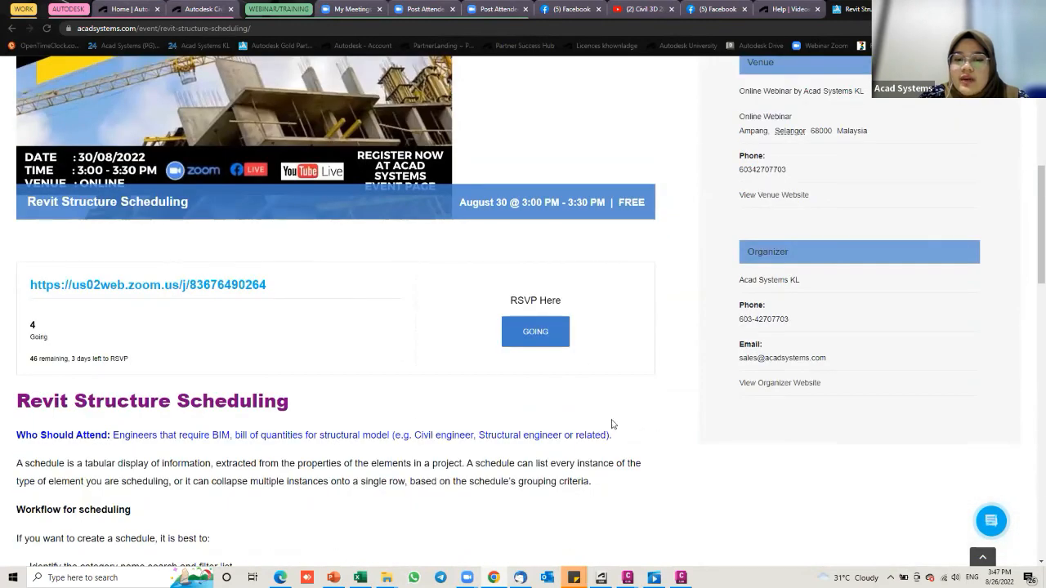
{"action": "scroll", "coordinate": [567, 390], "scroll_direction": "down", "scroll_amount": 2}
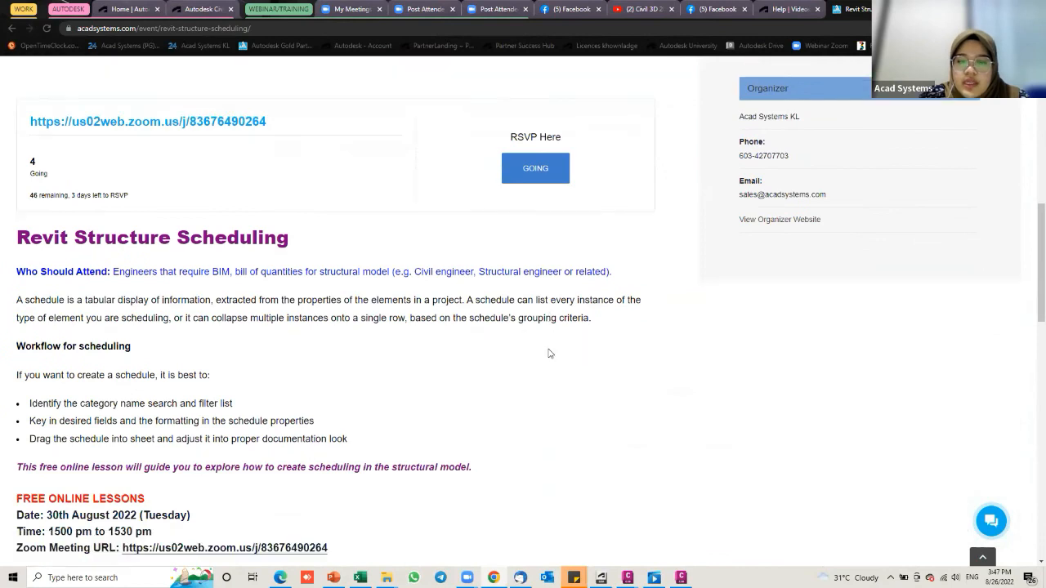
{"action": "scroll", "coordinate": [549, 353], "scroll_direction": "down", "scroll_amount": 1}
{"action": "scroll", "coordinate": [595, 263], "scroll_direction": "down", "scroll_amount": 1}
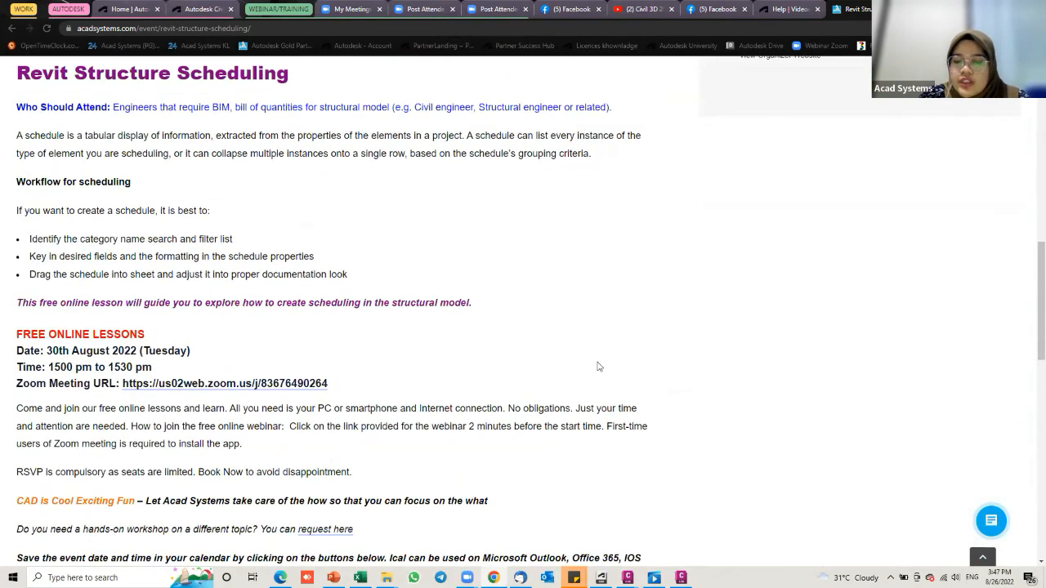
{"action": "scroll", "coordinate": [601, 352], "scroll_direction": "down", "scroll_amount": 1}
{"action": "scroll", "coordinate": [732, 388], "scroll_direction": "down", "scroll_amount": 2}
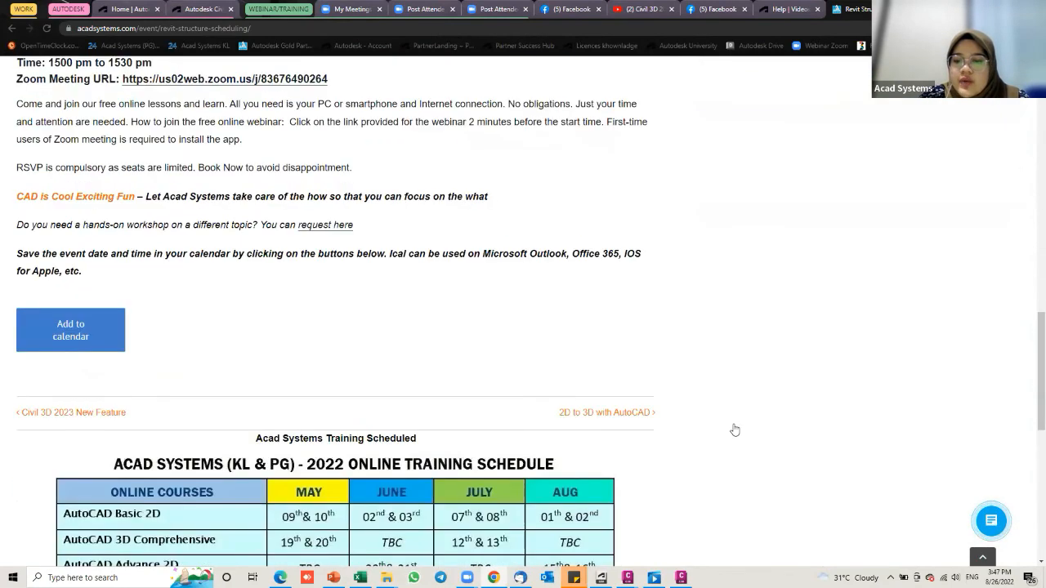
{"action": "scroll", "coordinate": [735, 430], "scroll_direction": "down", "scroll_amount": 1}
{"action": "scroll", "coordinate": [727, 433], "scroll_direction": "down", "scroll_amount": 2}
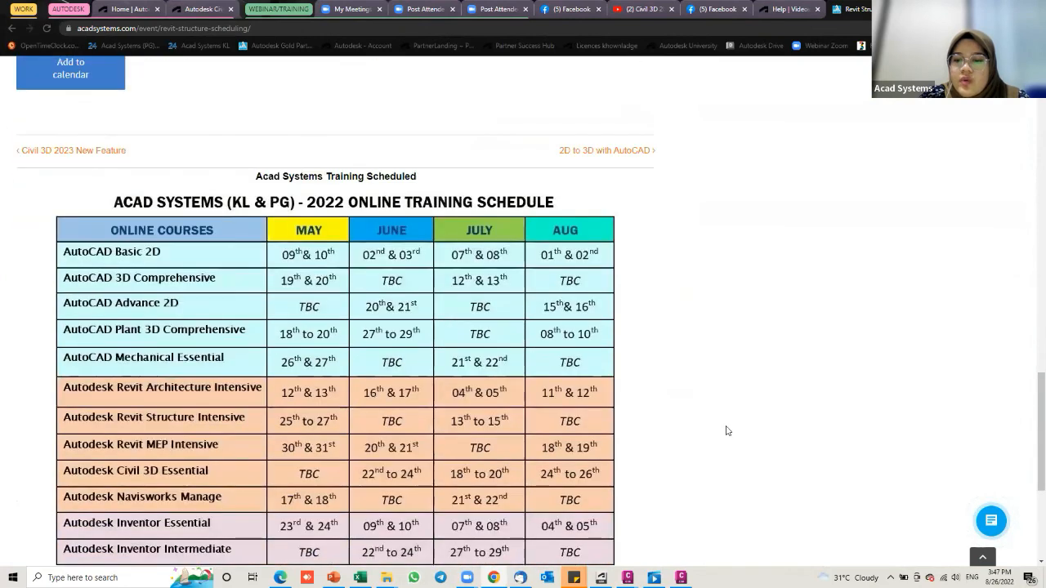
{"action": "left_click", "coordinate": [724, 407]}
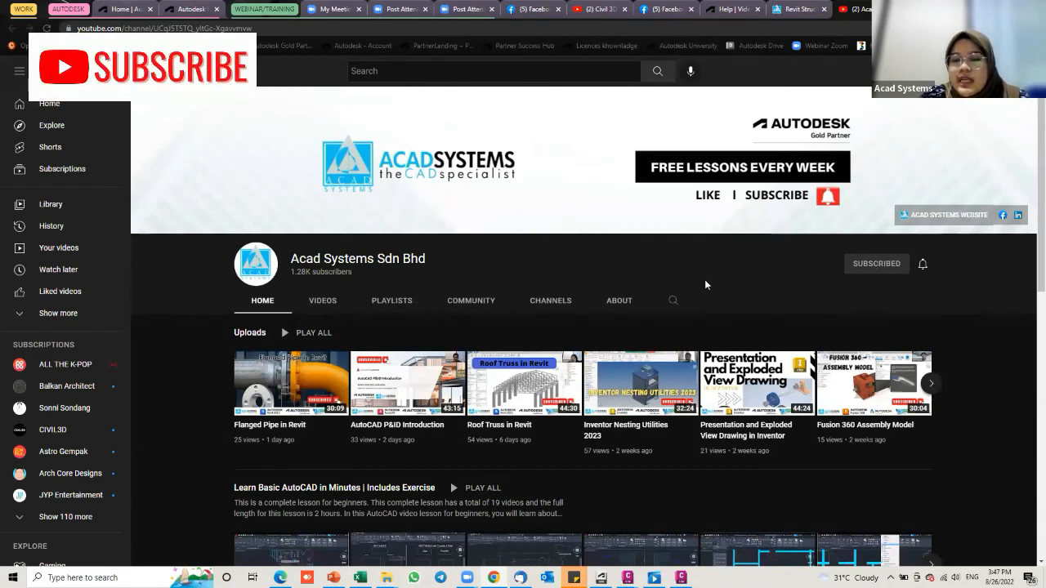
Step: Browse the Acad Systems channel's uploaded videos on the VIDEOS tab
{"action": "left_click", "coordinate": [327, 302]}
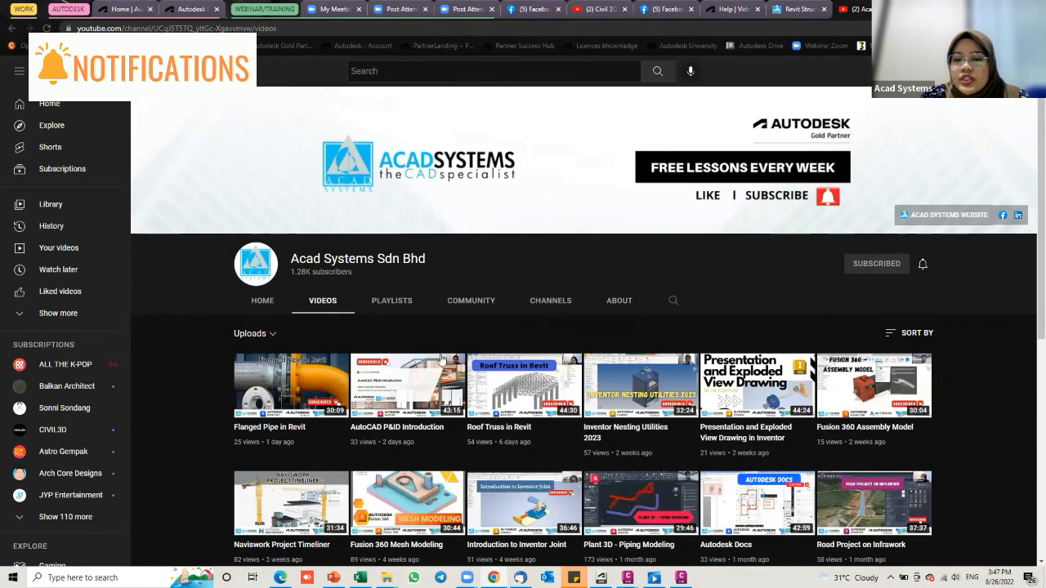
{"action": "scroll", "coordinate": [441, 360], "scroll_direction": "down", "scroll_amount": 3}
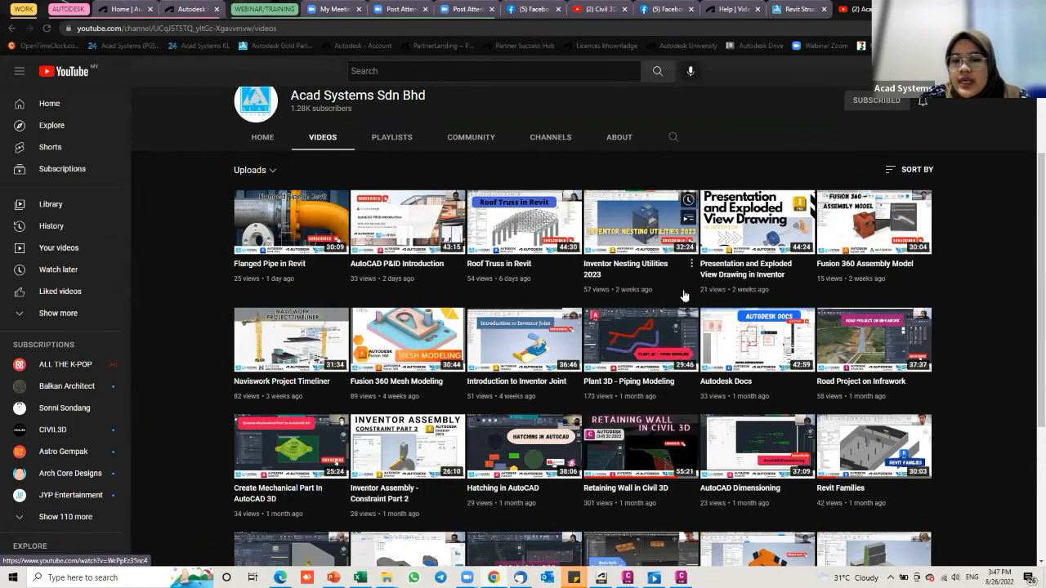
{"action": "scroll", "coordinate": [542, 280], "scroll_direction": "down", "scroll_amount": 1}
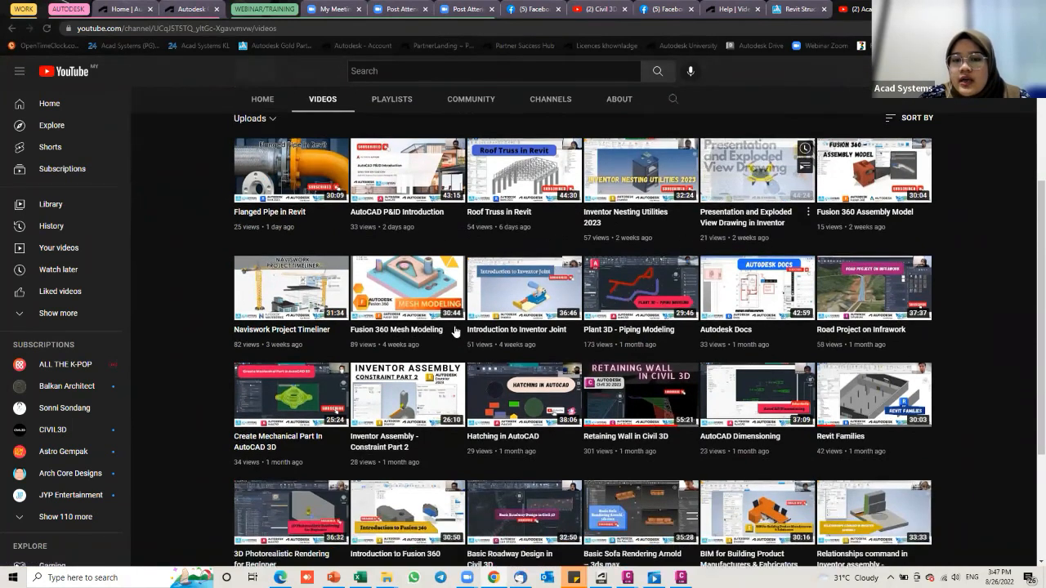
{"action": "scroll", "coordinate": [536, 324], "scroll_direction": "down", "scroll_amount": 1}
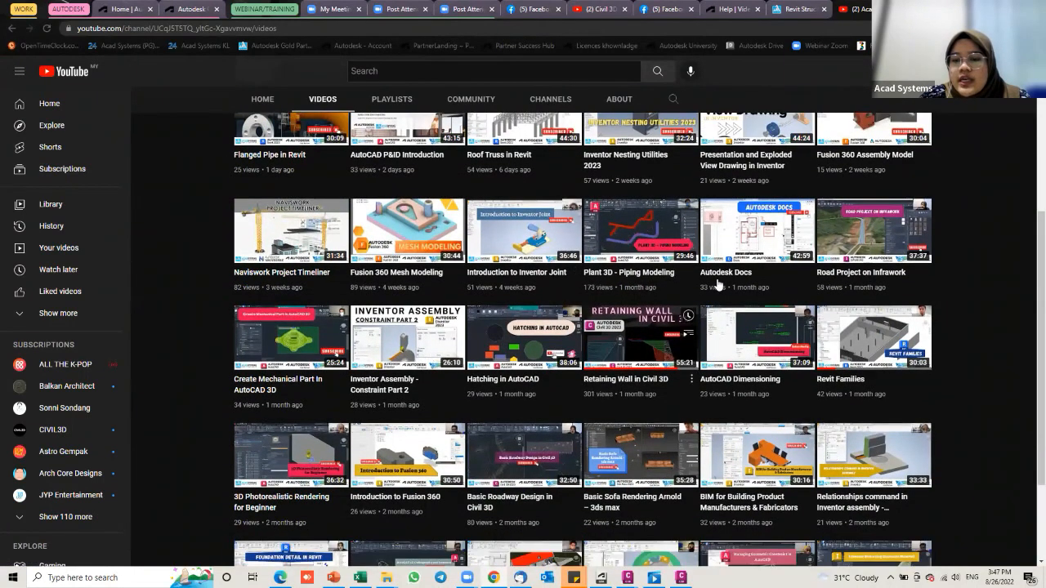
{"action": "scroll", "coordinate": [778, 348], "scroll_direction": "down", "scroll_amount": 1}
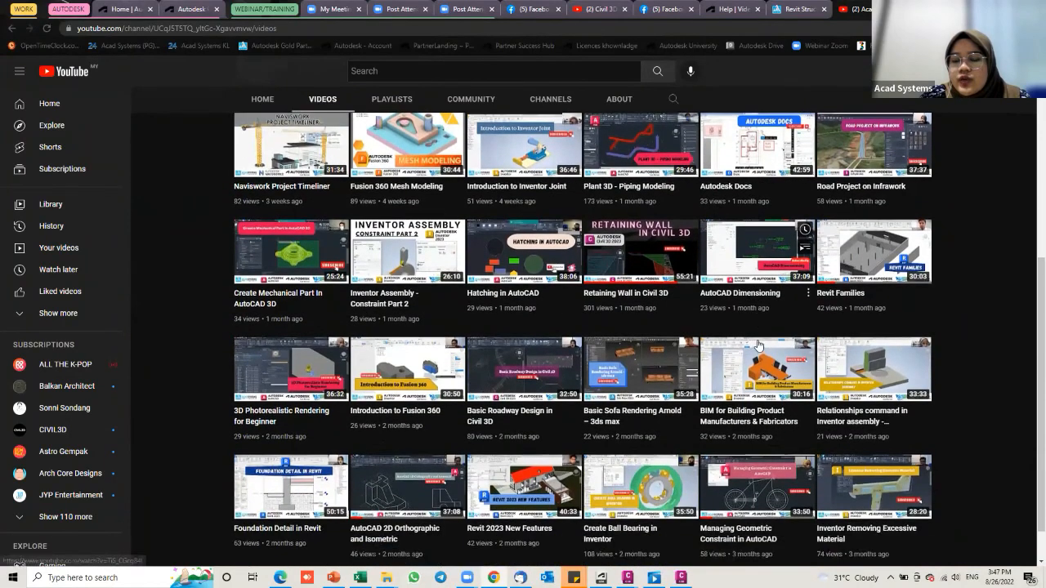
{"action": "scroll", "coordinate": [786, 343], "scroll_direction": "down", "scroll_amount": 1}
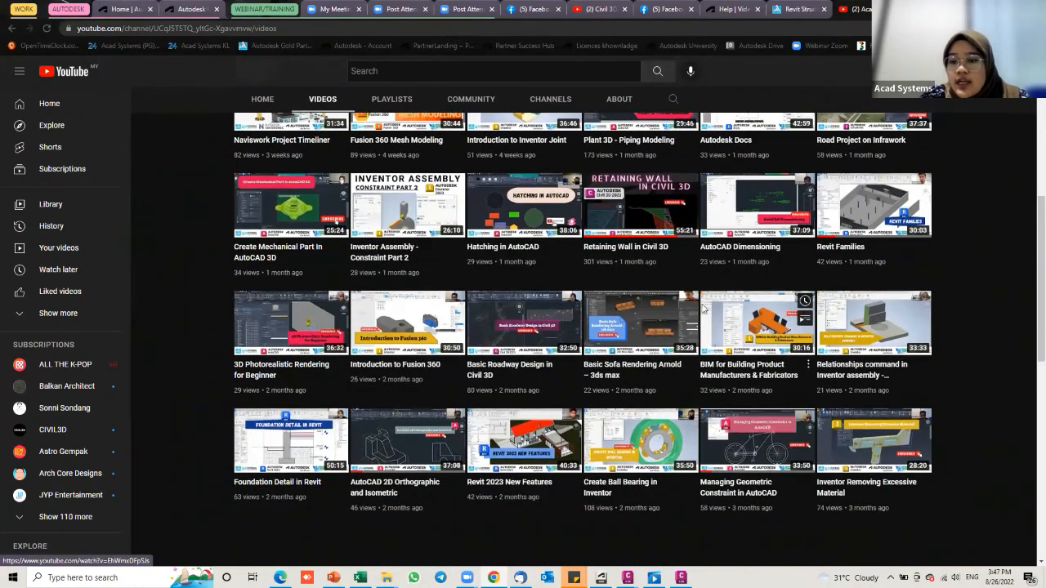
{"action": "scroll", "coordinate": [497, 386], "scroll_direction": "down", "scroll_amount": 1}
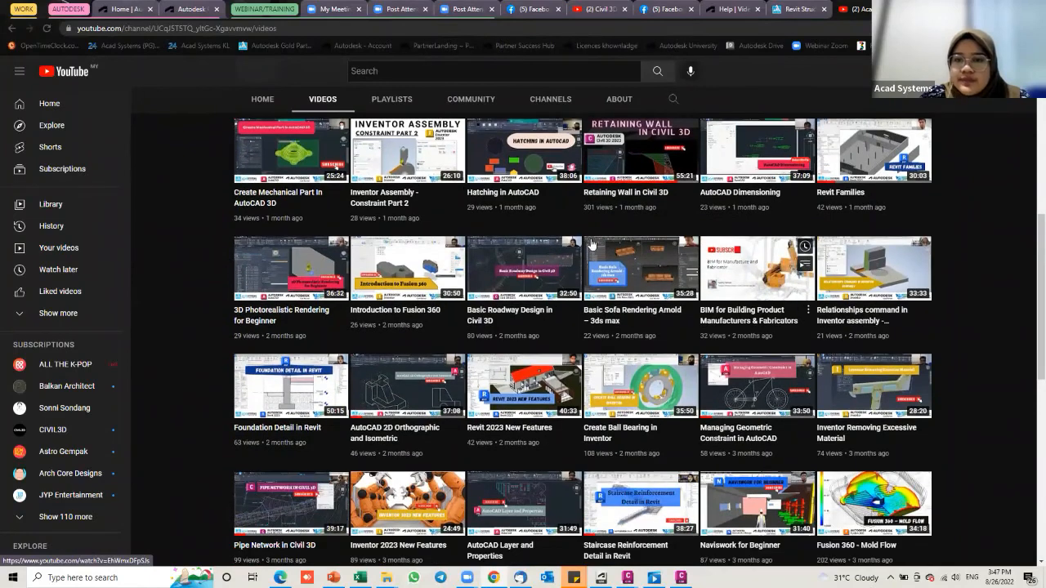
{"action": "scroll", "coordinate": [591, 244], "scroll_direction": "down", "scroll_amount": 1}
{"action": "scroll", "coordinate": [757, 261], "scroll_direction": "down", "scroll_amount": 2}
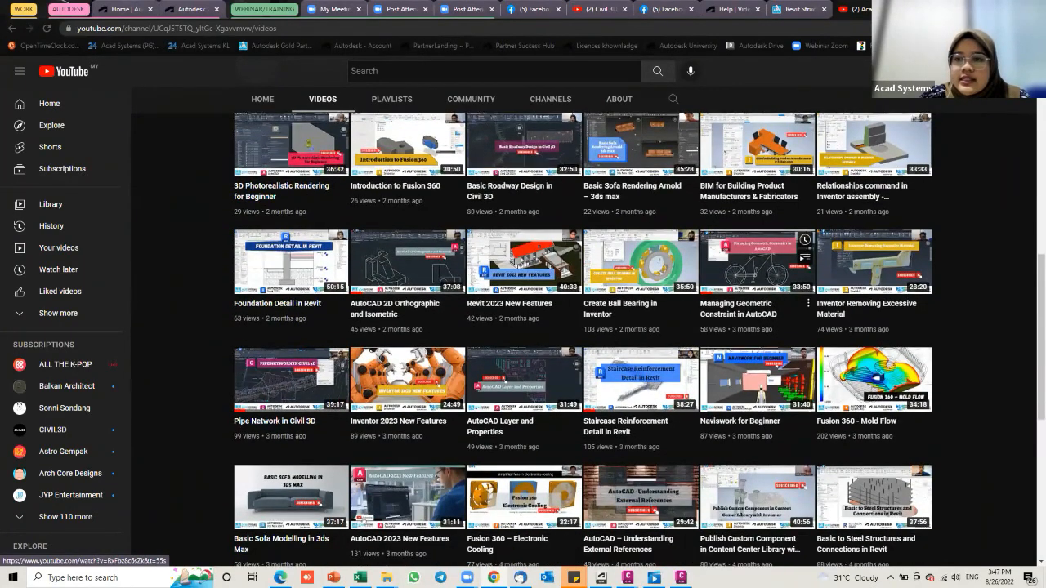
{"action": "scroll", "coordinate": [742, 338], "scroll_direction": "down", "scroll_amount": 3}
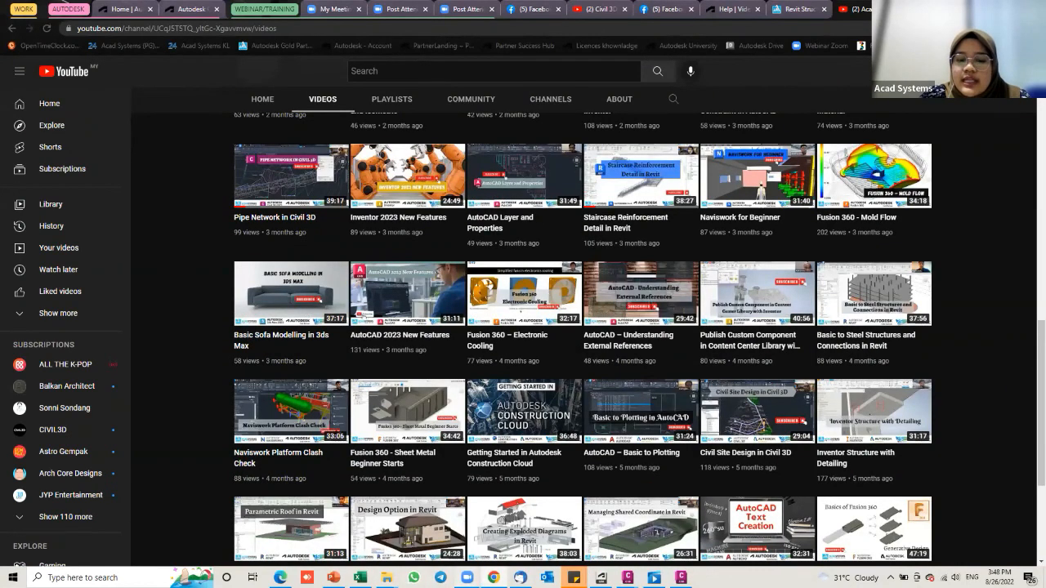
Step: Present the closing Civil 3D 2023 THANK YOU slide full screen in PowerPoint
{"action": "mouse_move", "coordinate": [466, 577]}
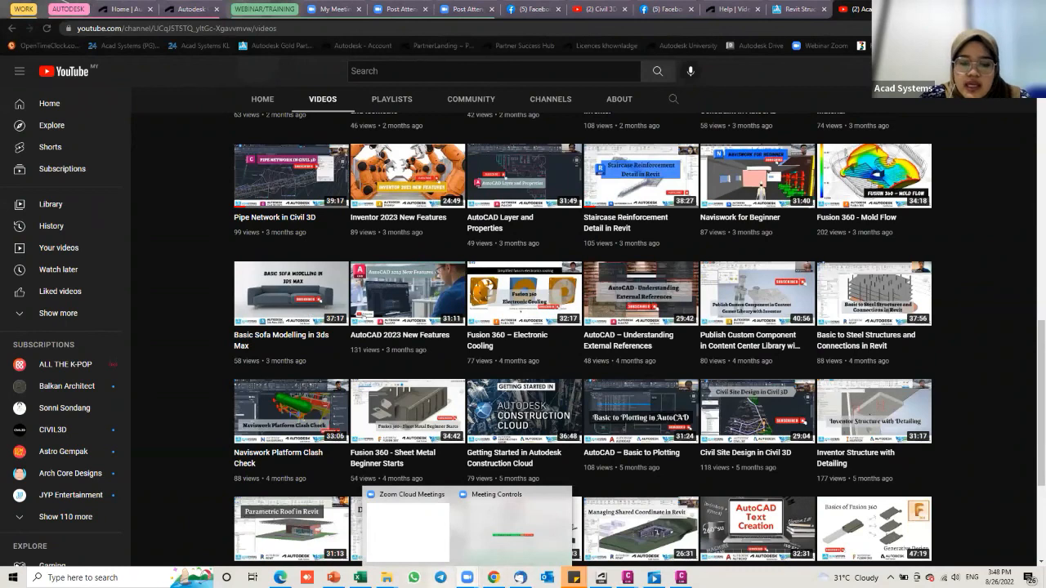
{"action": "left_click", "coordinate": [334, 578]}
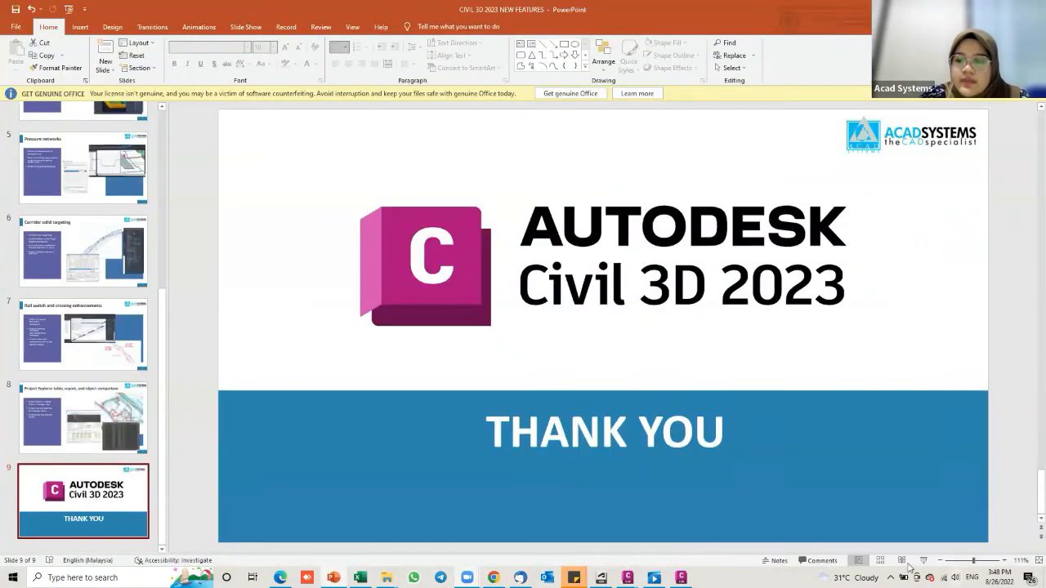
{"action": "key", "text": "shift+F5"}
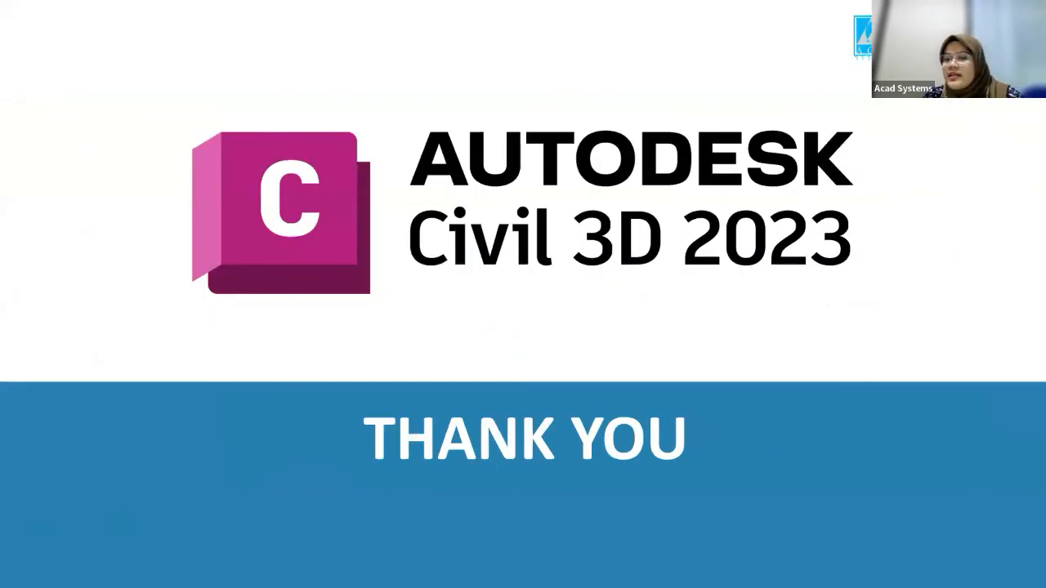